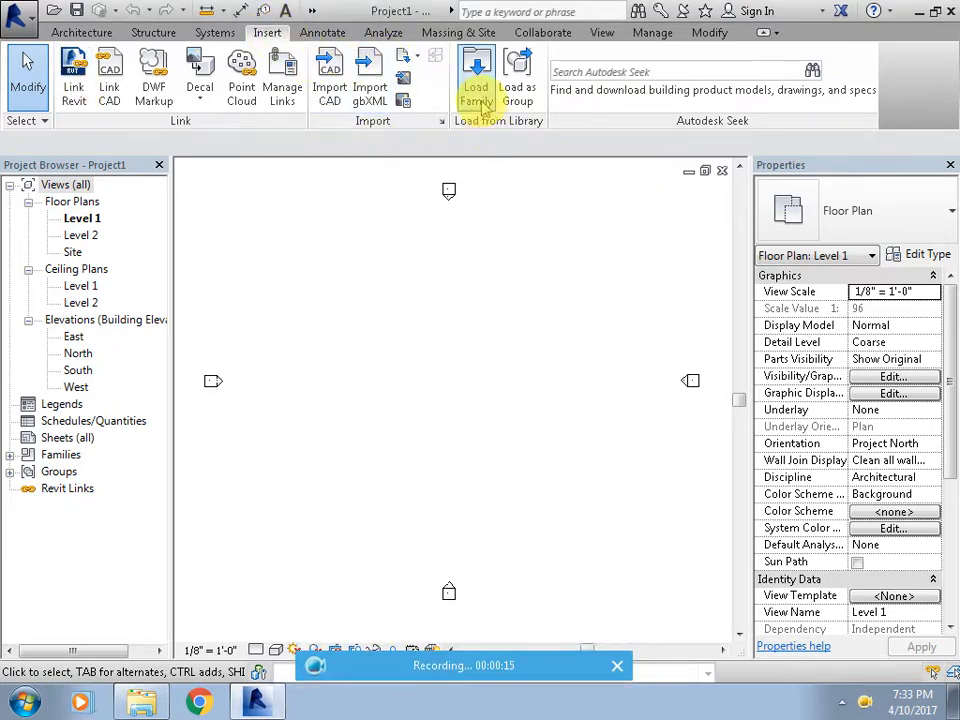
Start an image import and open the planning folder on the Desktop.
left_click(405, 84)
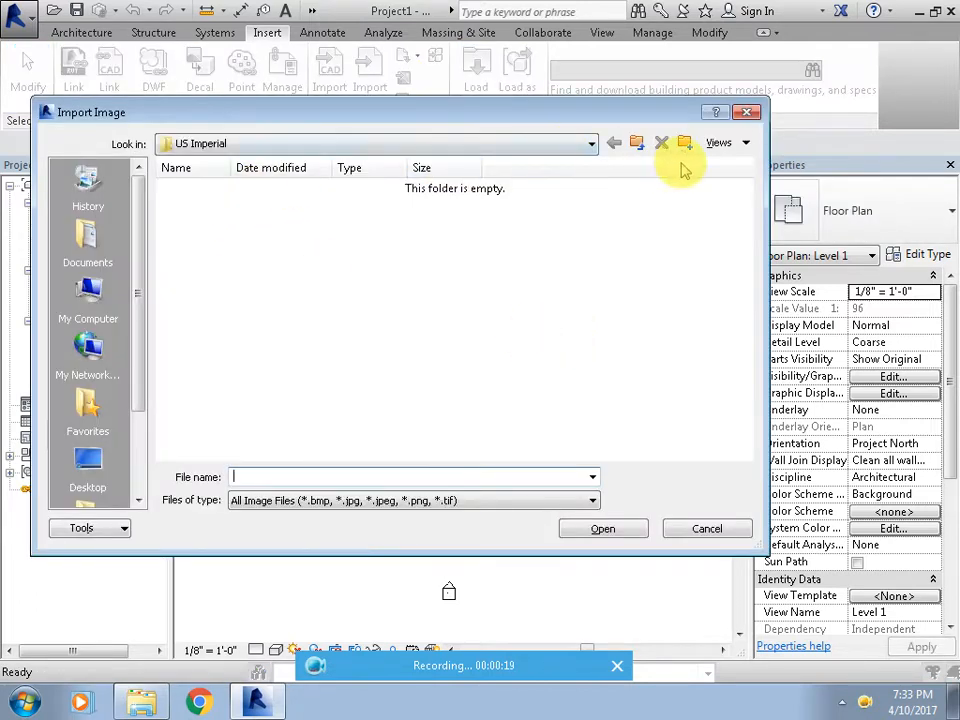
left_click(515, 140)
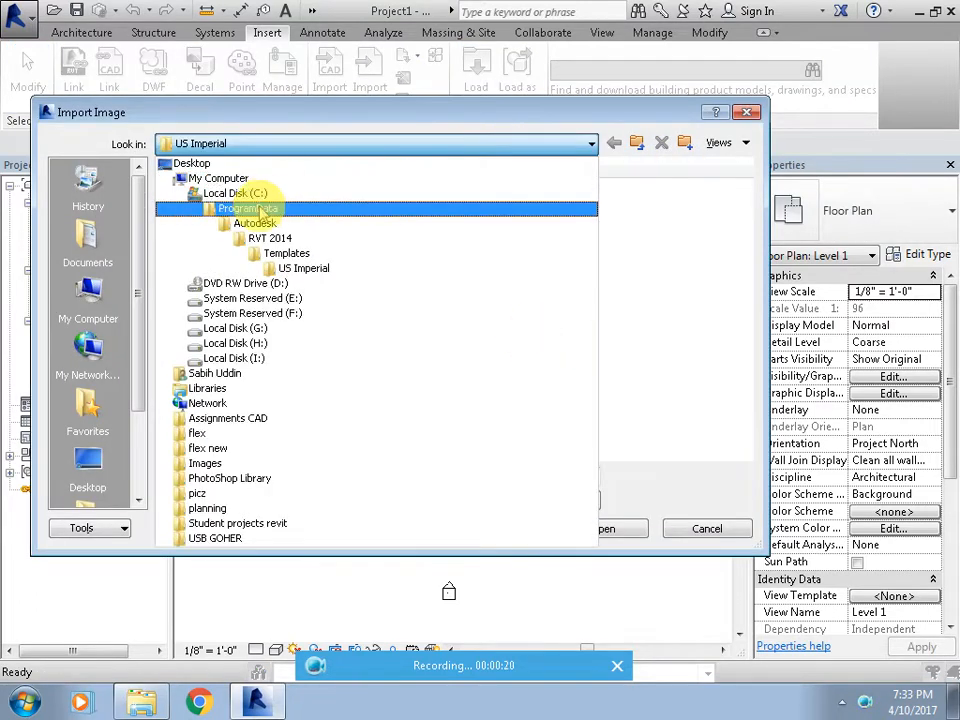
left_click(200, 162)
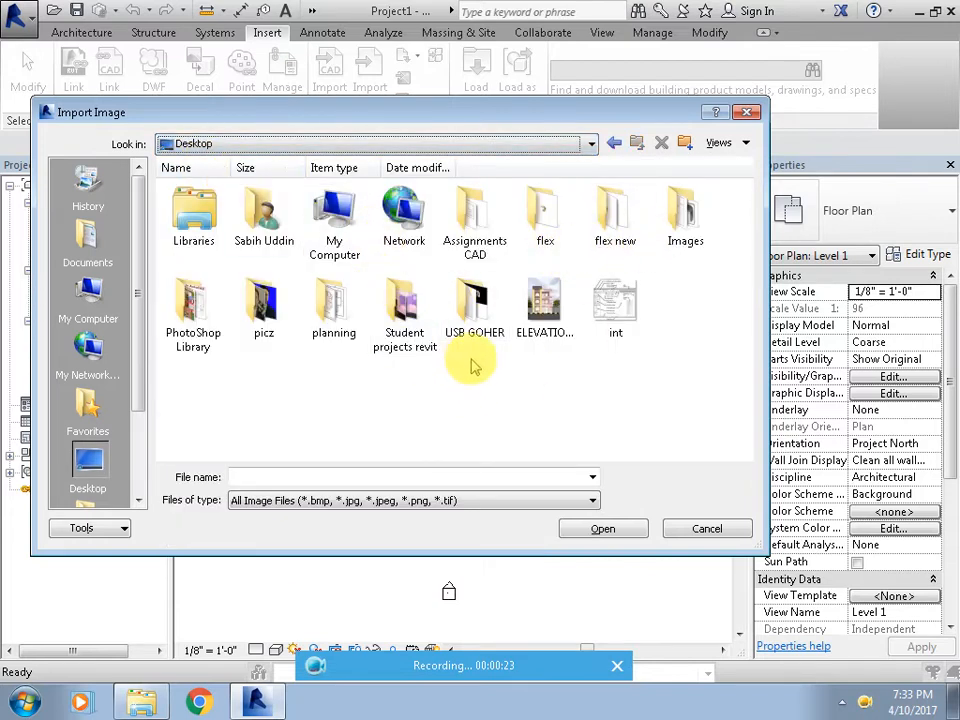
left_click(310, 313)
double_click(310, 313)
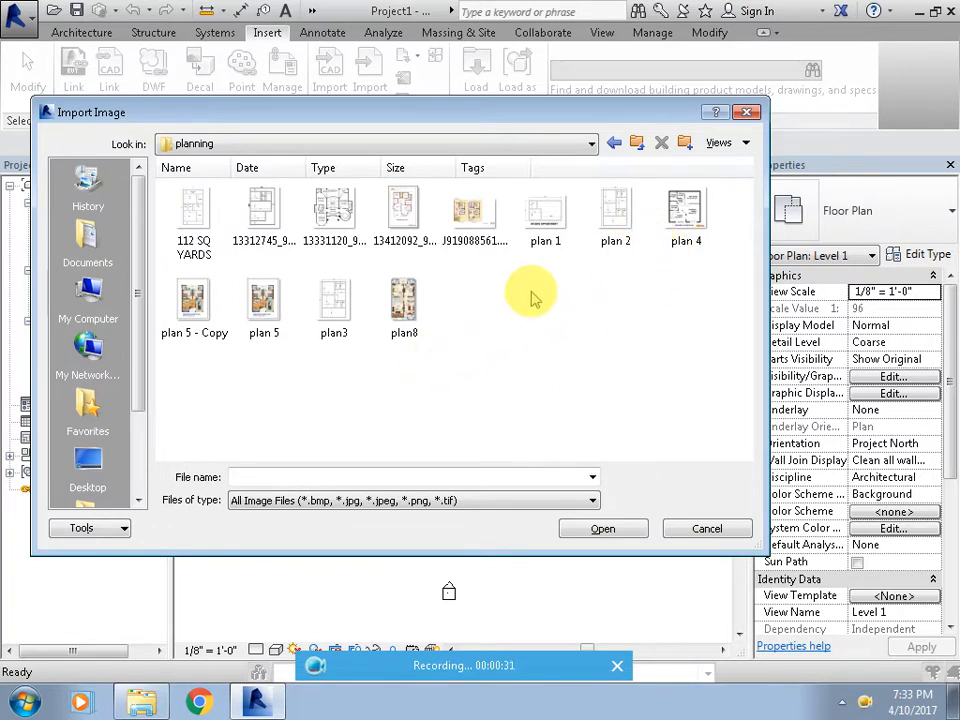
Import the 13312745 plan image, place it near the east elevation marker, and scale it to about 36'-9" by 45'-11".
double_click(270, 218)
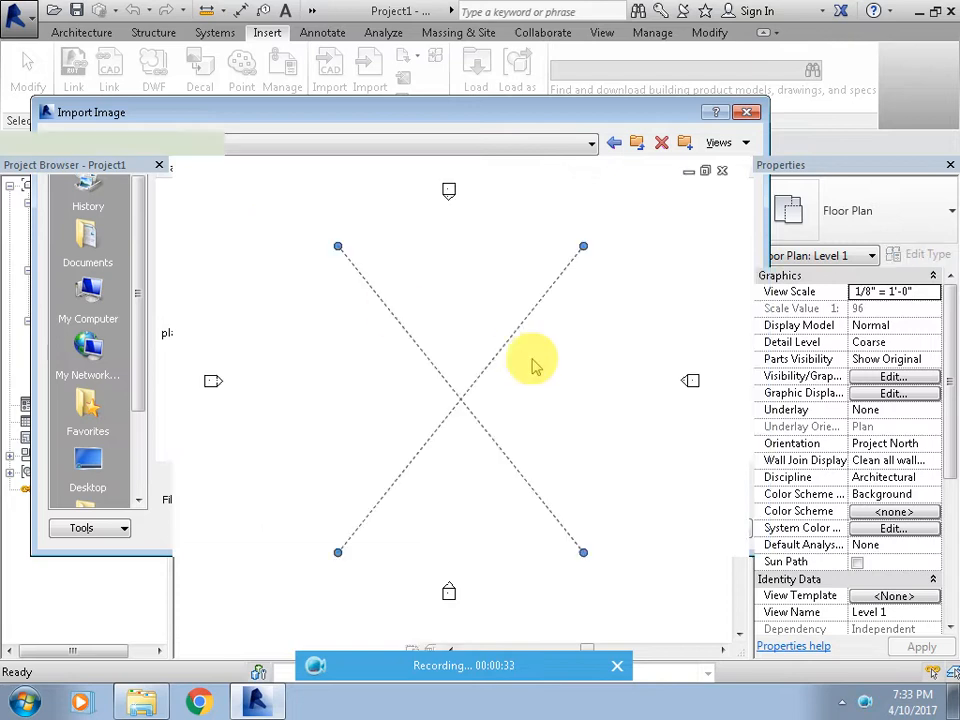
left_click(622, 390)
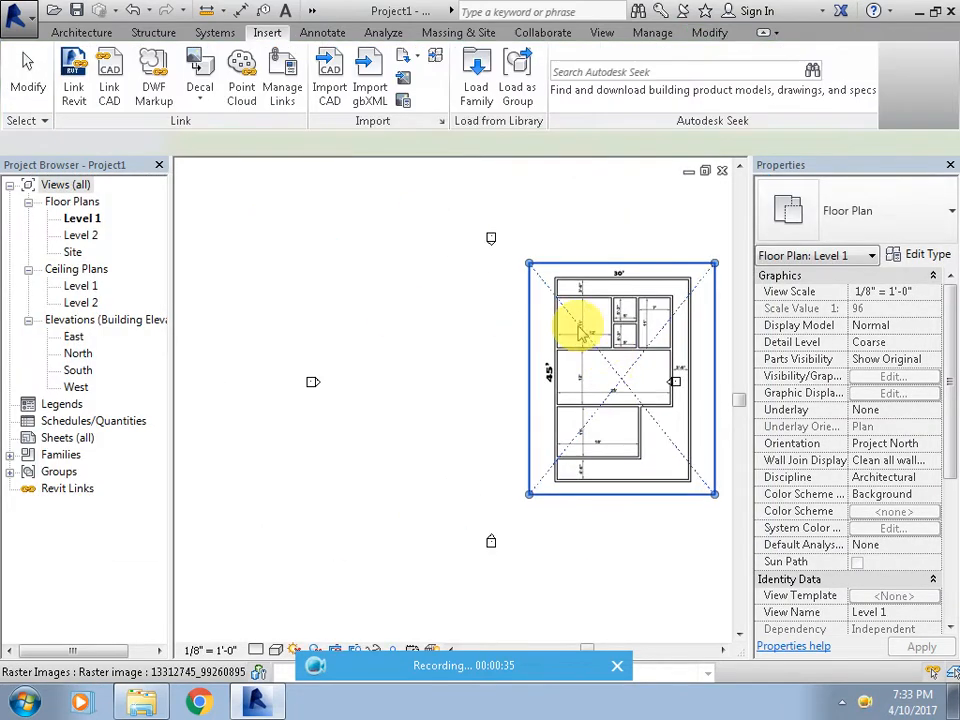
left_click(550, 288)
left_click_drag(529, 264, 592, 331)
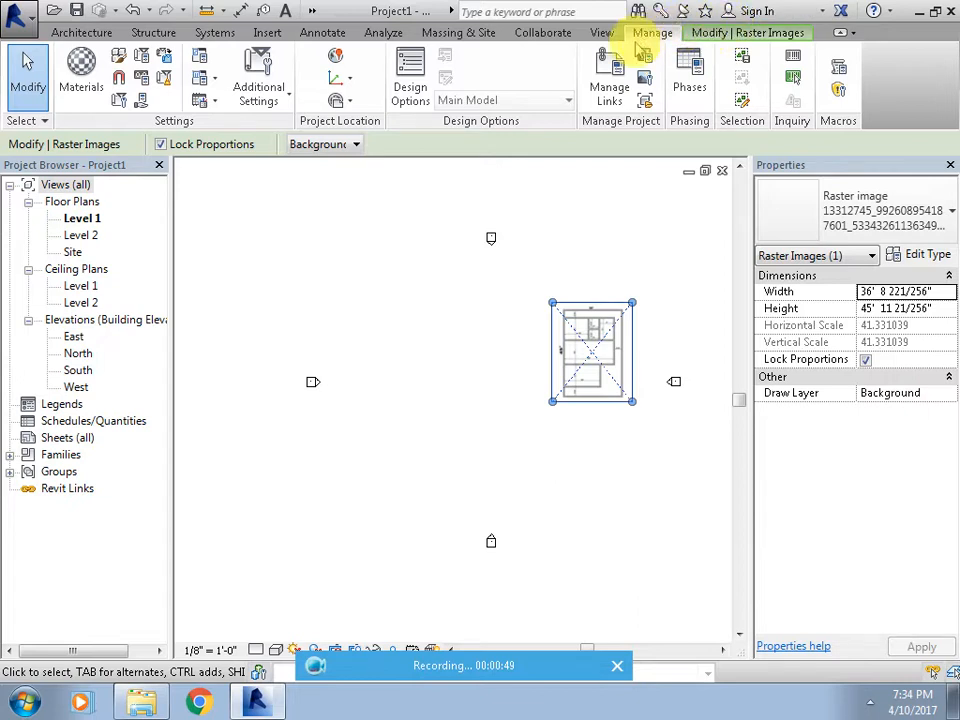
Set temporary dimensions to measure from Faces of Core for walls and Openings for doors and windows.
left_click(259, 92)
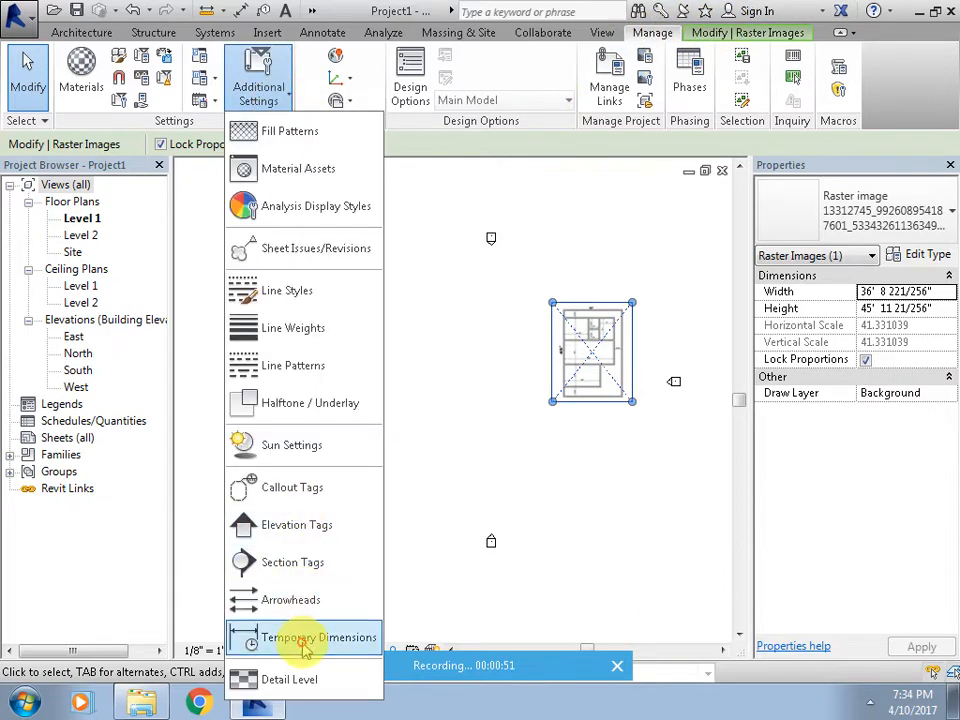
left_click(315, 634)
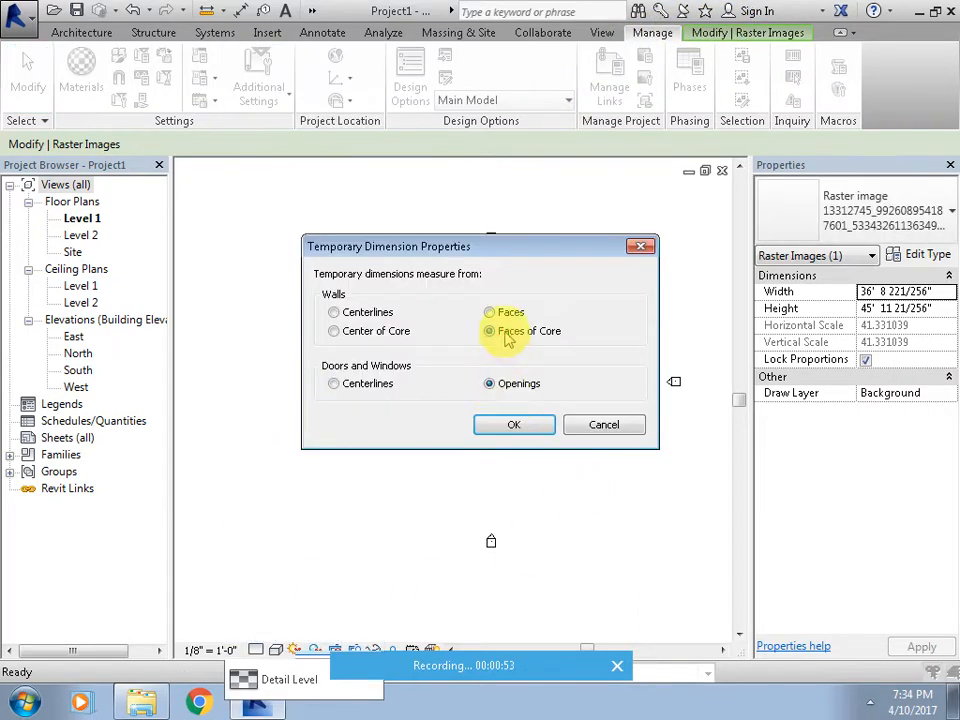
left_click(510, 424)
Draw a rectangle of Generic - 6" walls, about 26'-6" by 37'-0", beside the plan image.
scroll(600, 343, "up", 3)
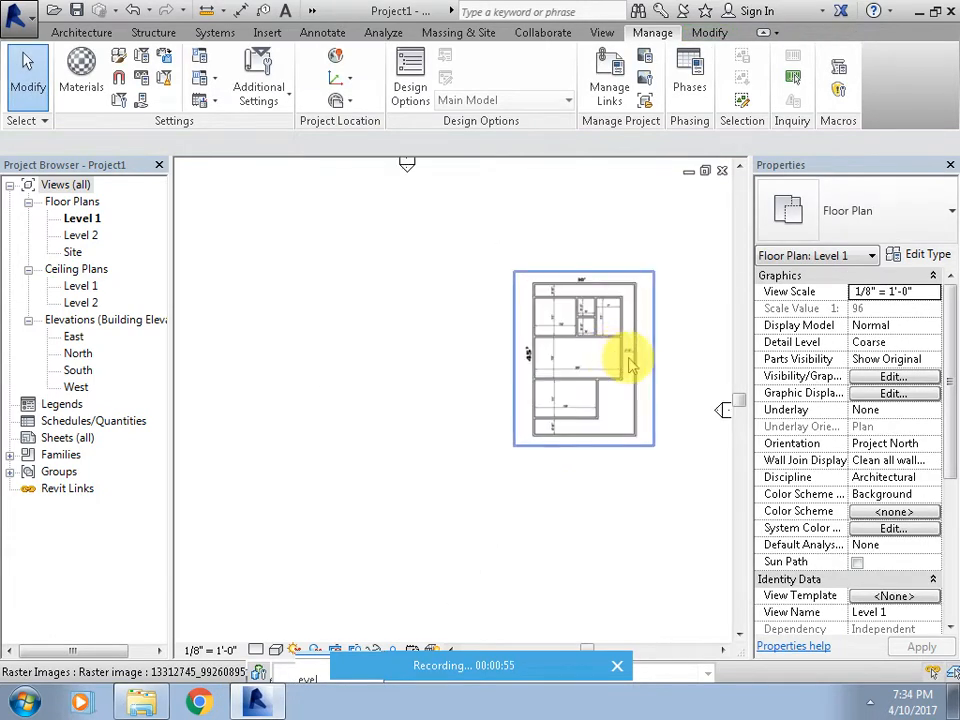
scroll(628, 354, "down", 1)
left_click(70, 33)
left_click(74, 100)
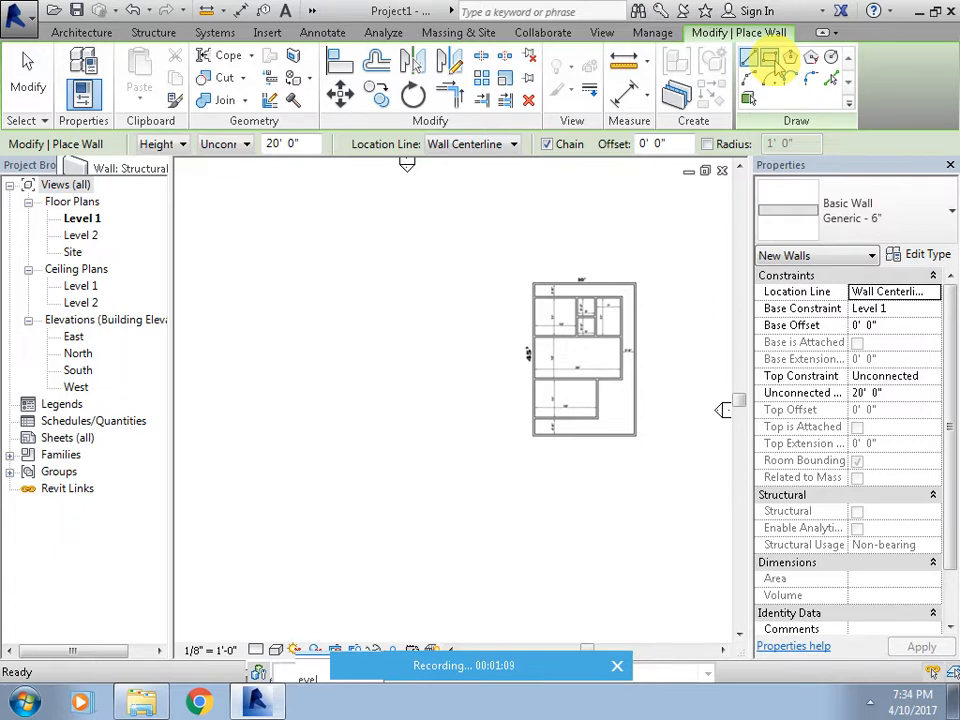
left_click(770, 60)
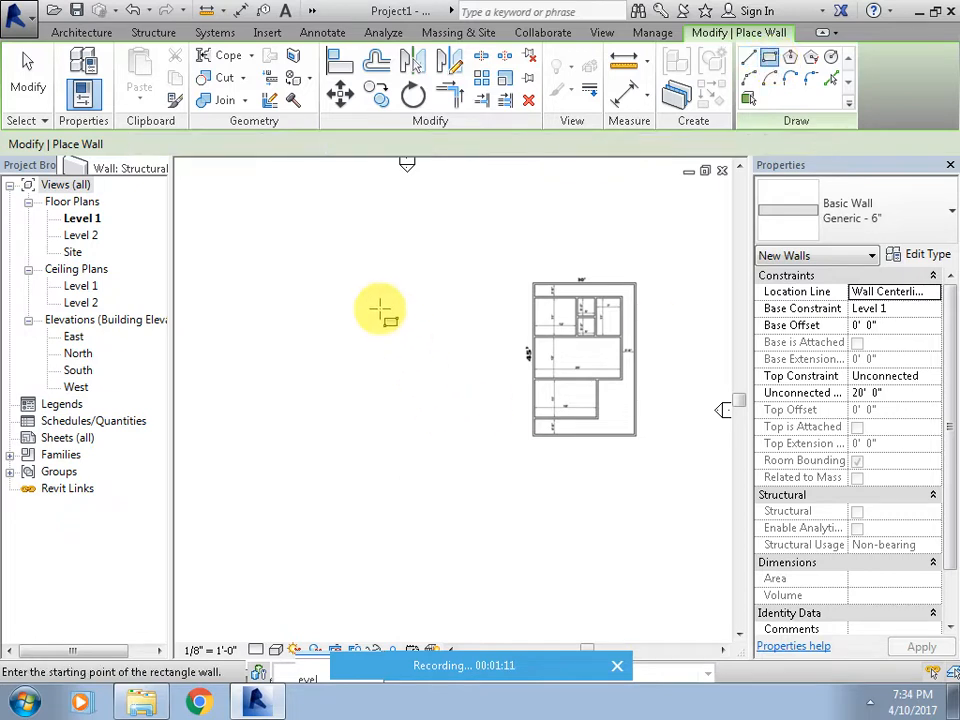
left_click(354, 277)
left_click(480, 456)
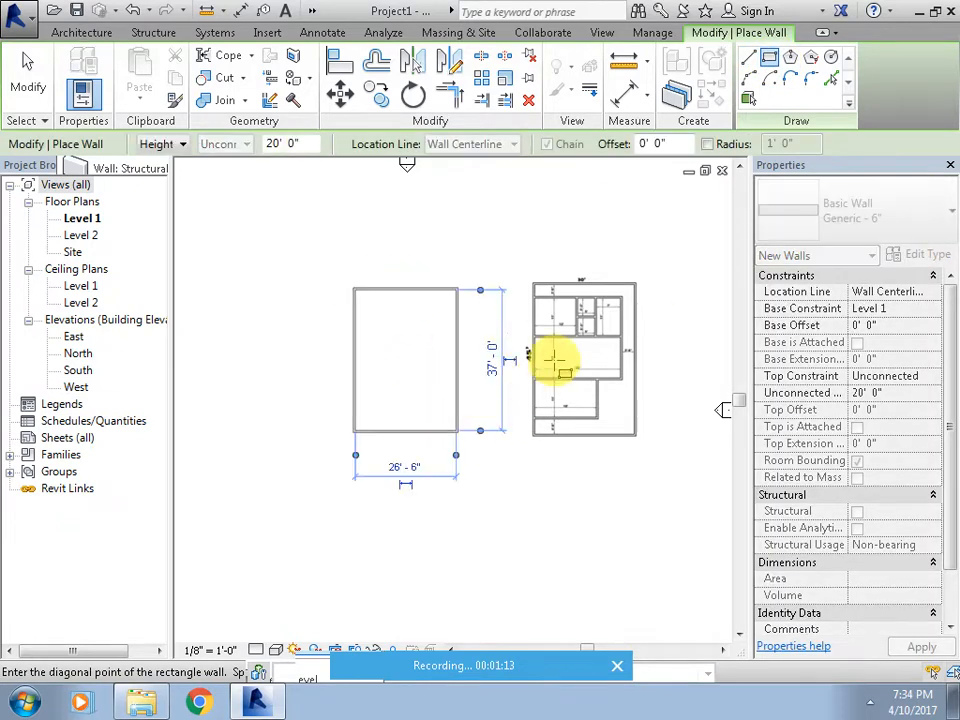
Set the outer wall rectangle's width to 29' and its height to 44'.
scroll(510, 340, "up", 8)
scroll(620, 270, "down", 5)
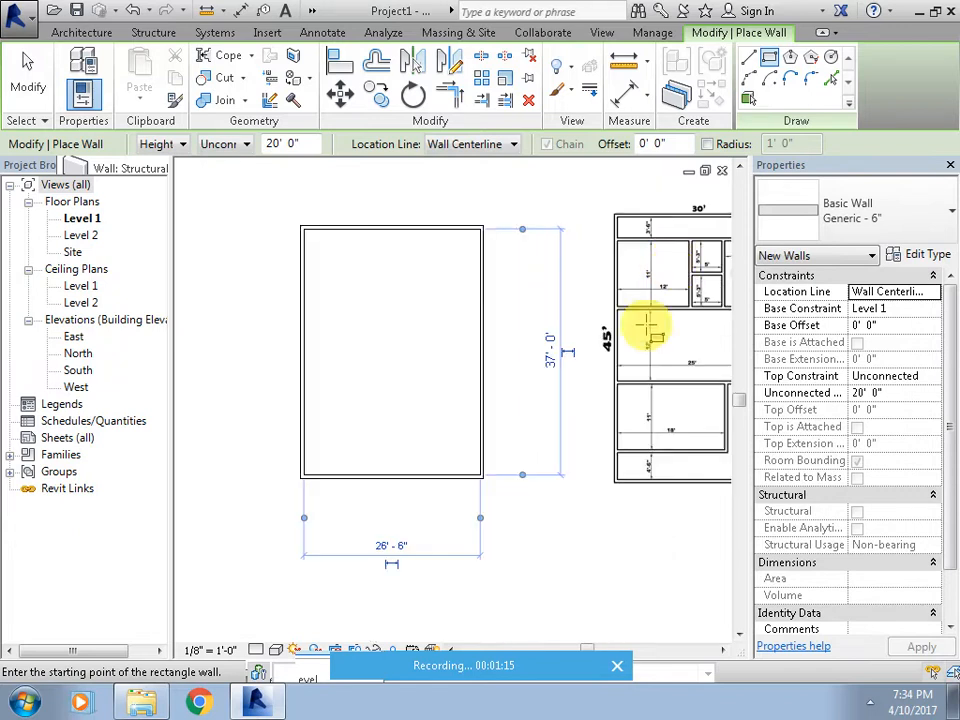
key("Return")
left_click(566, 355)
type("4")
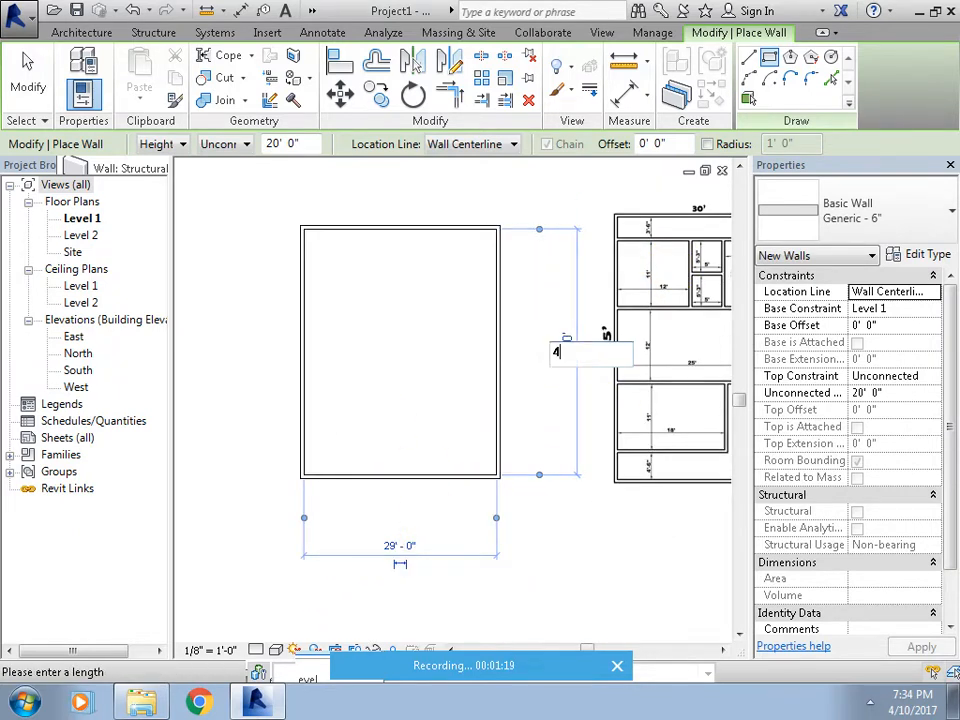
type("4")
key("Return")
Draw three chained inner walls, about 23'-0" wide and 32'-6" tall, starting and ending on the left outer wall.
middle_click_drag(450, 340, 426, 375)
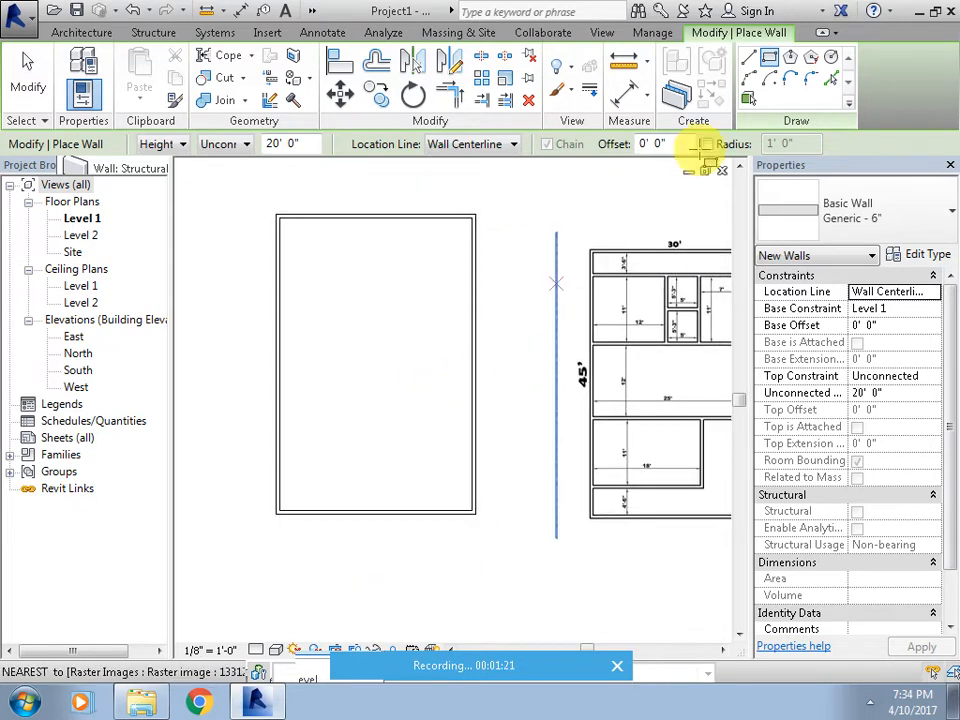
left_click(279, 218)
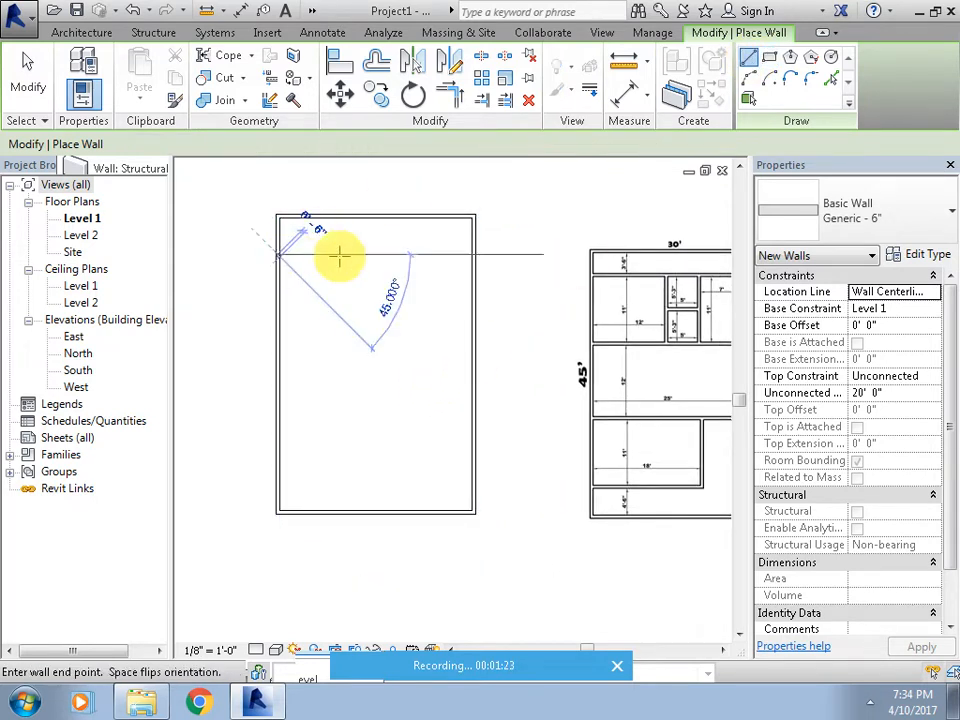
left_click(430, 255)
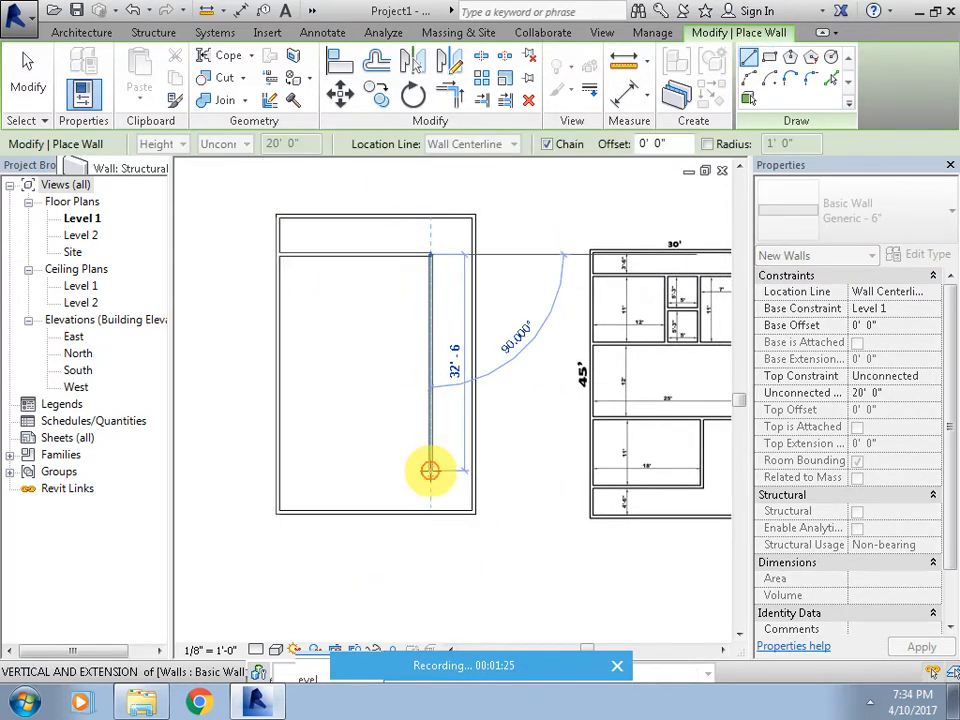
left_click(256, 474)
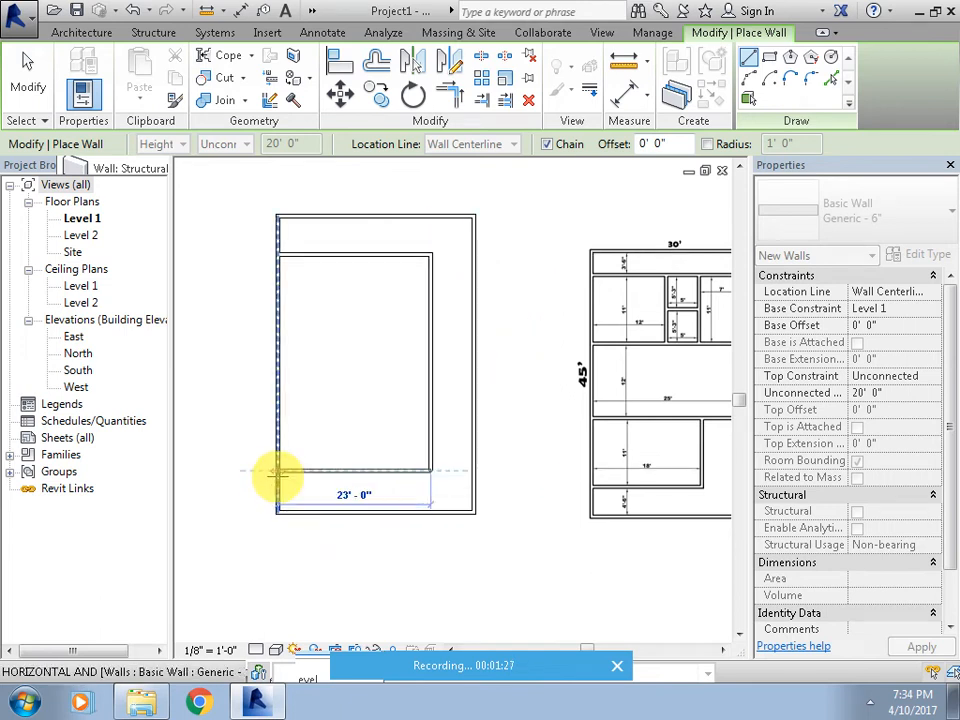
left_click(279, 476)
key("Escape")
Draw two horizontal partitions across the inner enclosure, about 8'-9" above its bottom wall and 11'-6" above that partition.
middle_click_drag(295, 400, 245, 430)
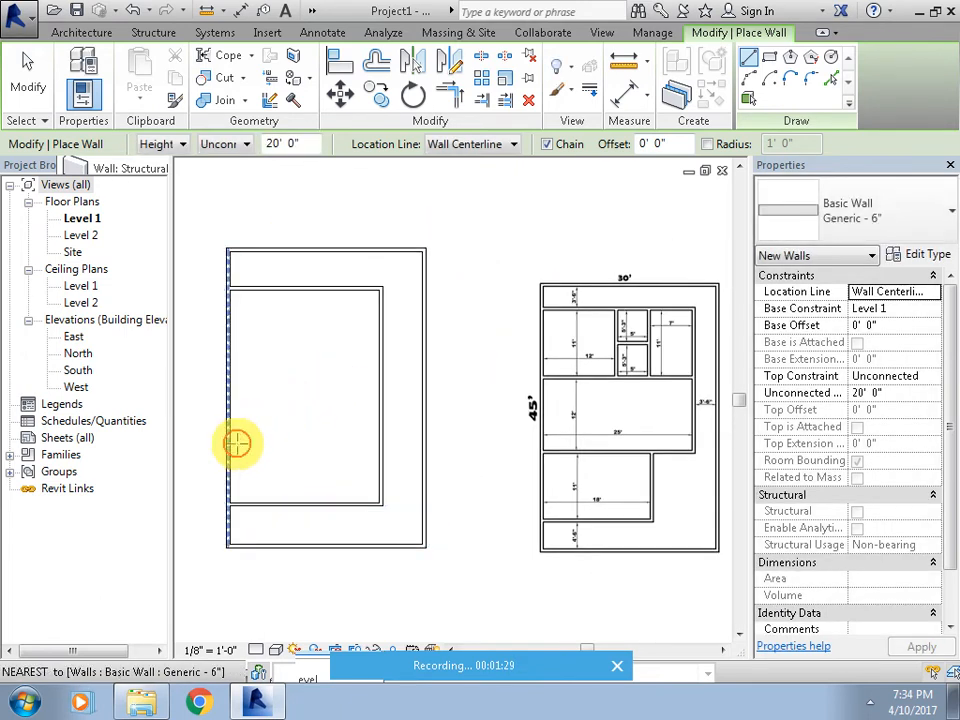
left_click(232, 441)
left_click(380, 441)
key("Escape")
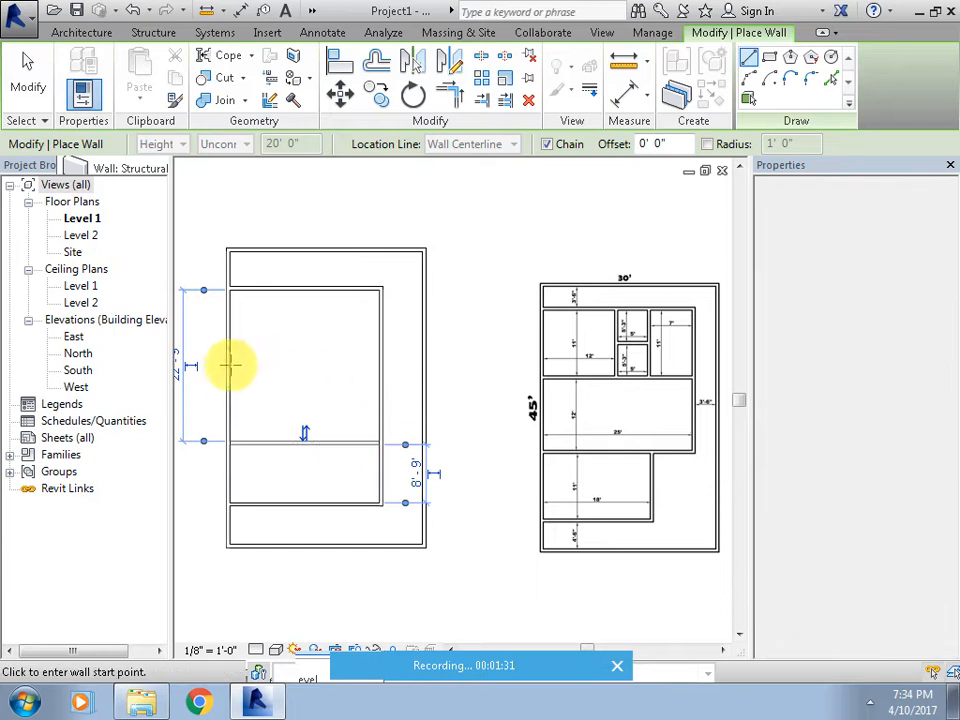
left_click(229, 363)
left_click(372, 360)
key("Escape")
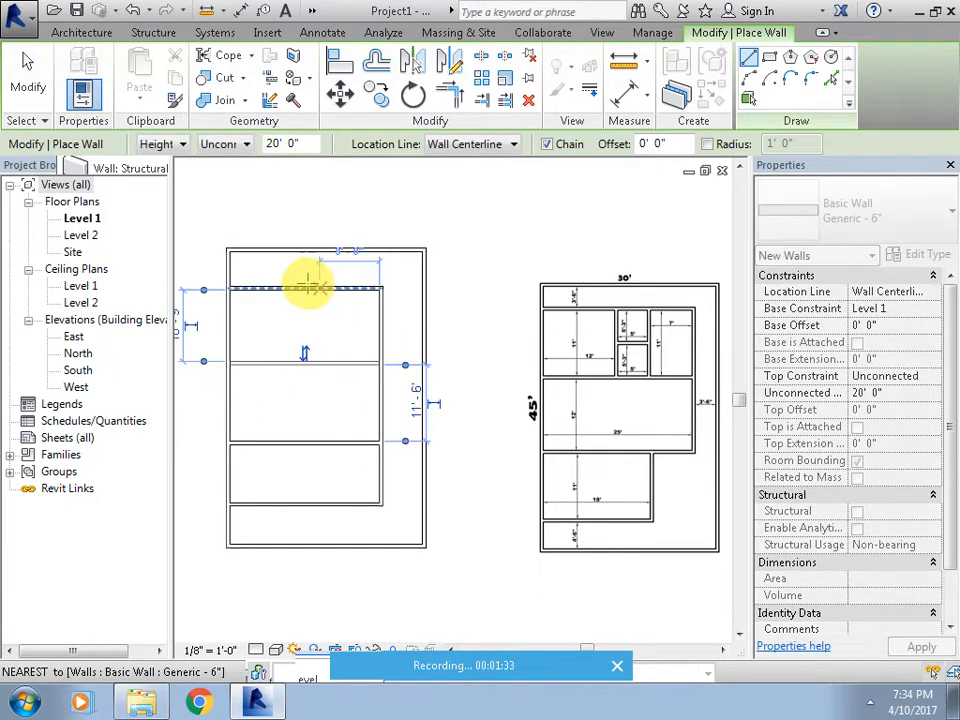
Divide the uppermost inner room with two vertical partitions, the first about 10'-3" from the left wall, and a short horizontal wall between them.
left_click(303, 289)
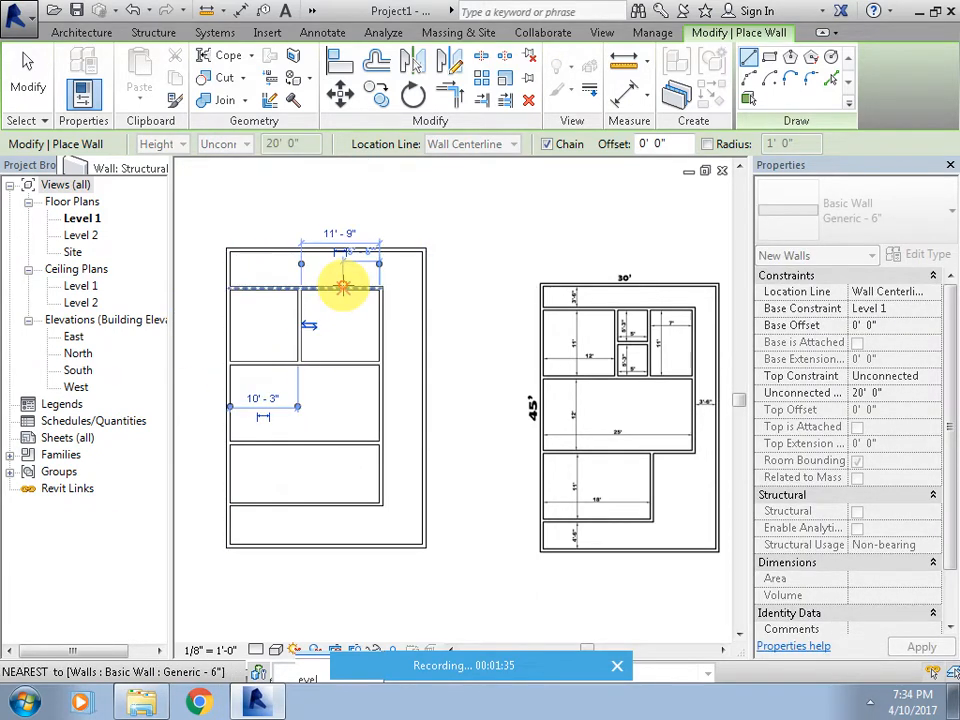
left_click(300, 362)
key("Escape")
left_click(298, 328)
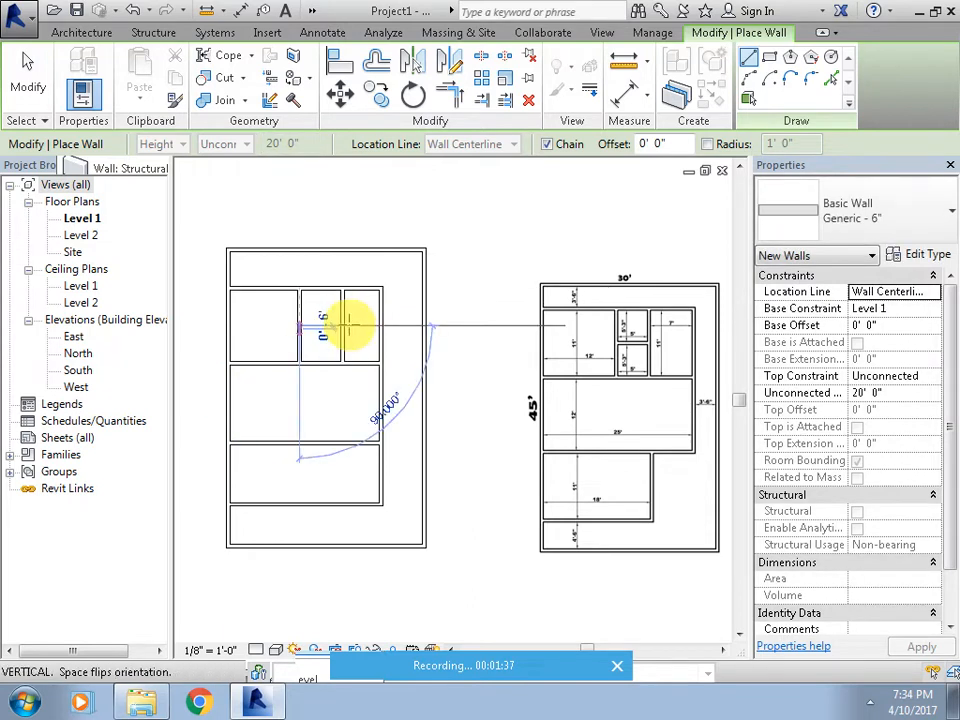
left_click(342, 326)
key("Escape")
middle_click_drag(406, 422, 435, 414)
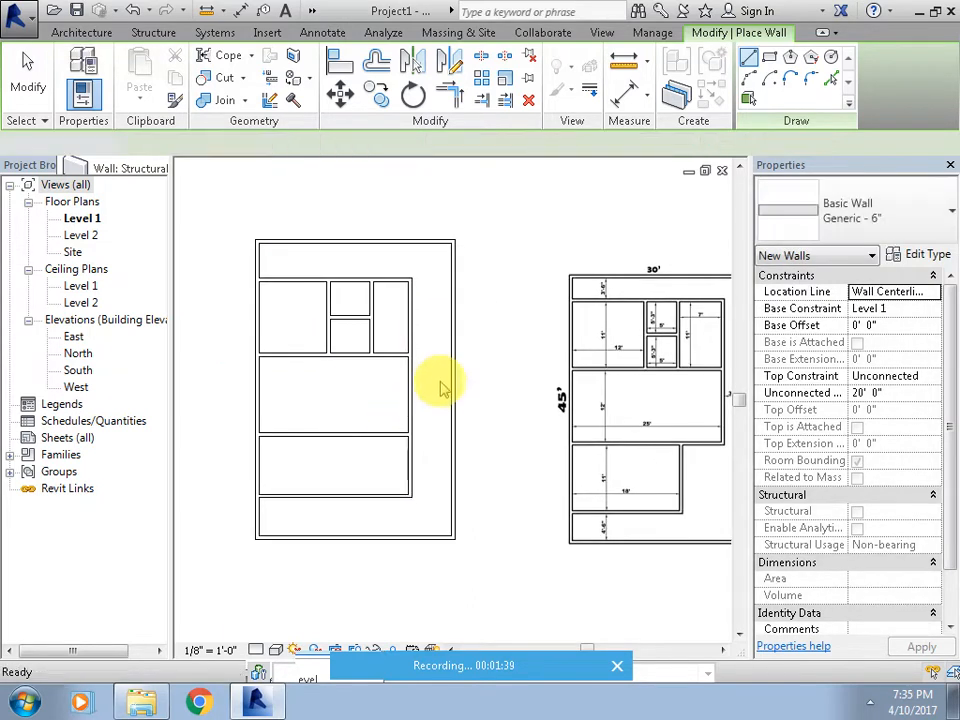
key("Escape")
Set the distance between the lowest inner horizontal wall and the bottom outer wall to 4.5 feet, matching the plan image.
scroll(398, 532, "up", 1)
middle_click_drag(360, 532, 408, 504)
scroll(308, 502, "up", 1)
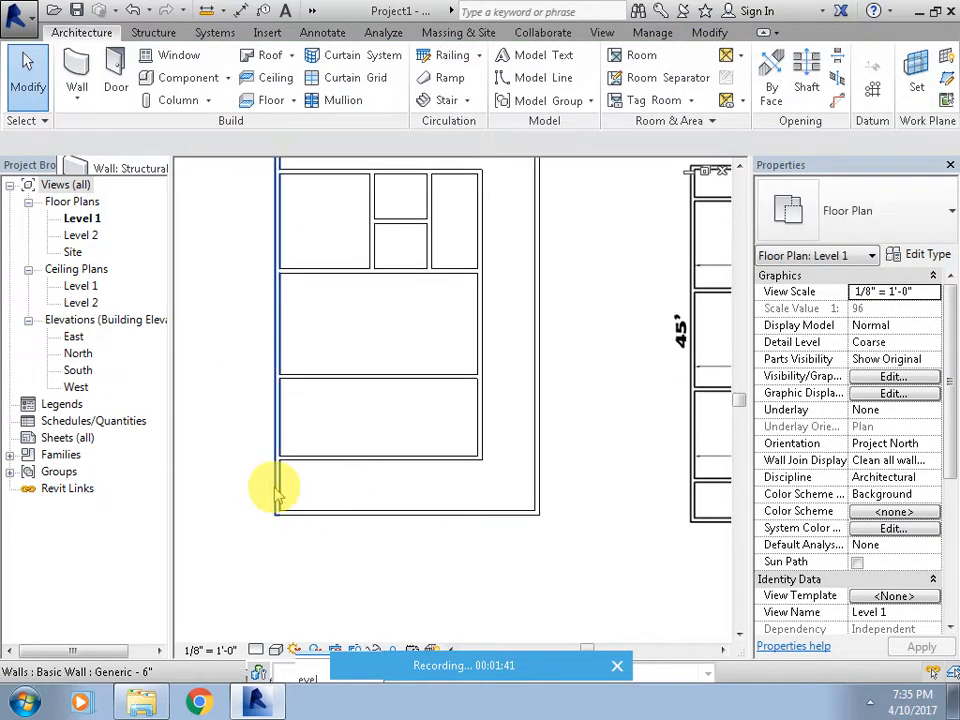
left_click(276, 489)
left_click(388, 470)
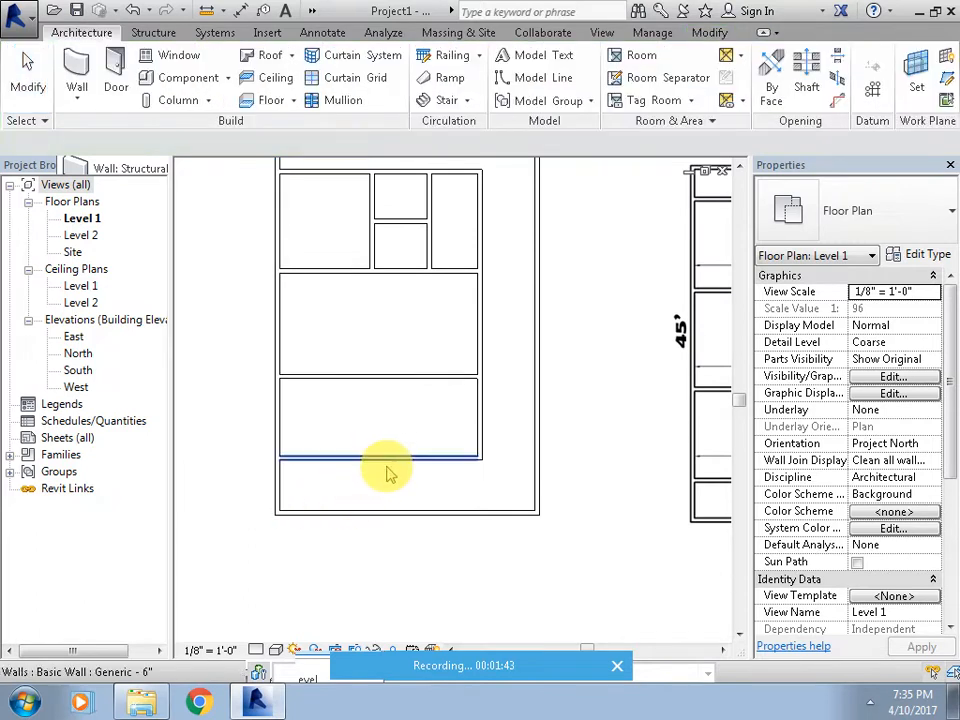
left_click(406, 460)
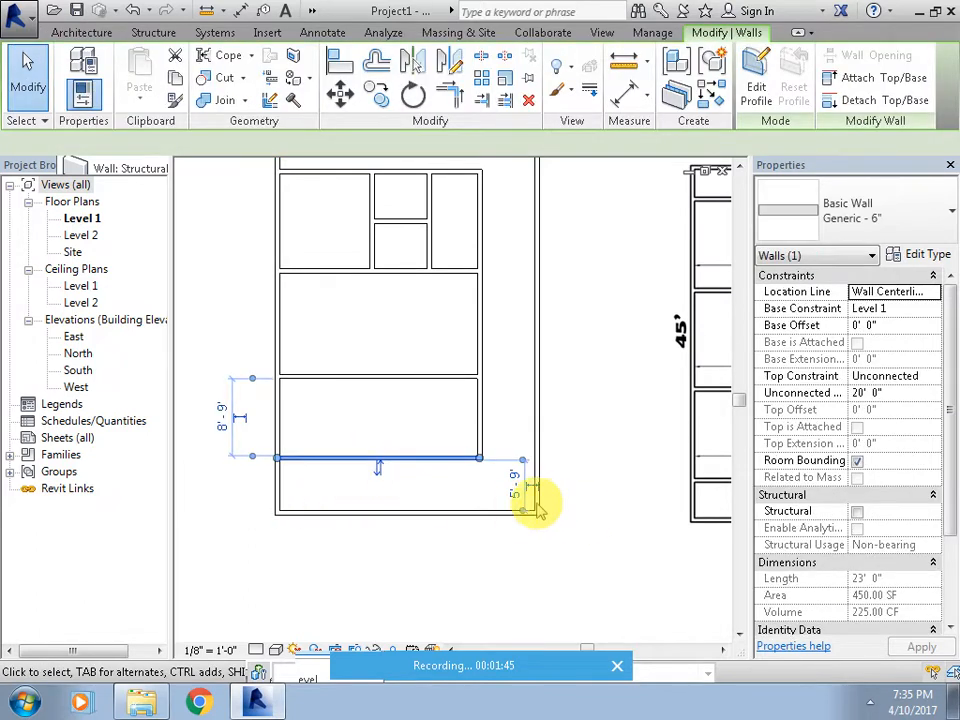
scroll(525, 543, "down", 1)
middle_click_drag(468, 539, 260, 546)
scroll(508, 515, "up", 4)
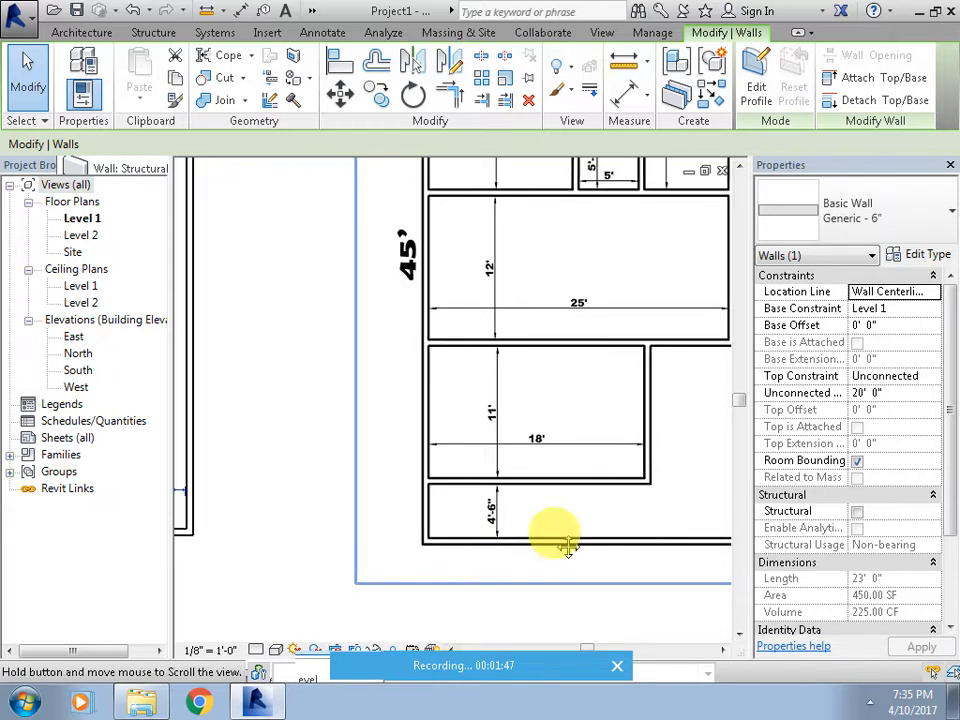
scroll(484, 506, "up", 5)
left_click(529, 452)
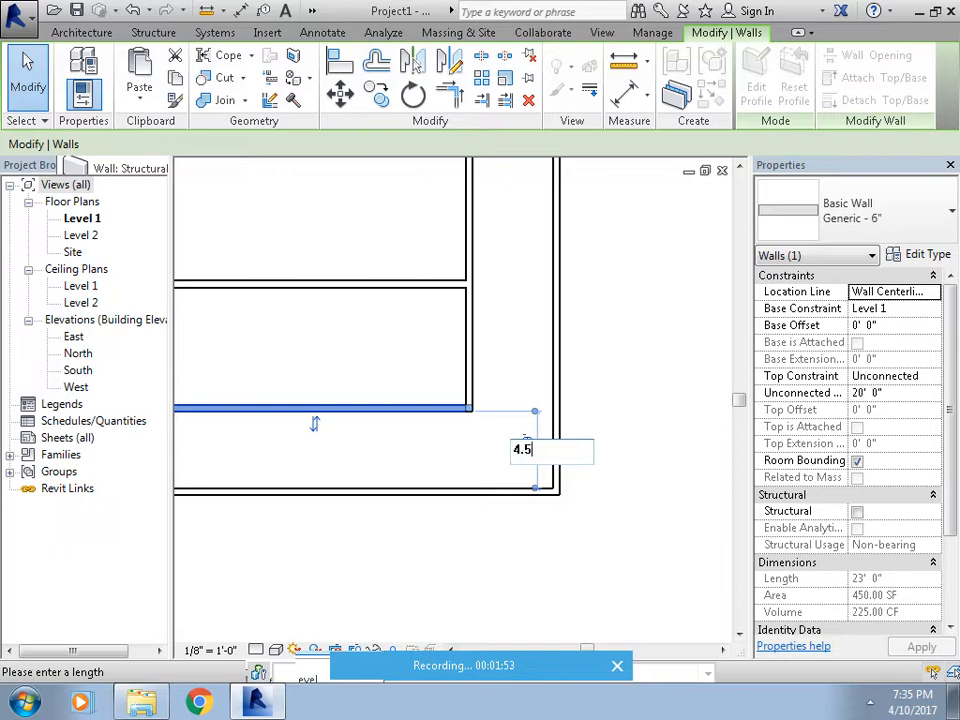
key("Return")
scroll(426, 496, "down", 2)
middle_click_drag(526, 512, 669, 523)
left_click(467, 559)
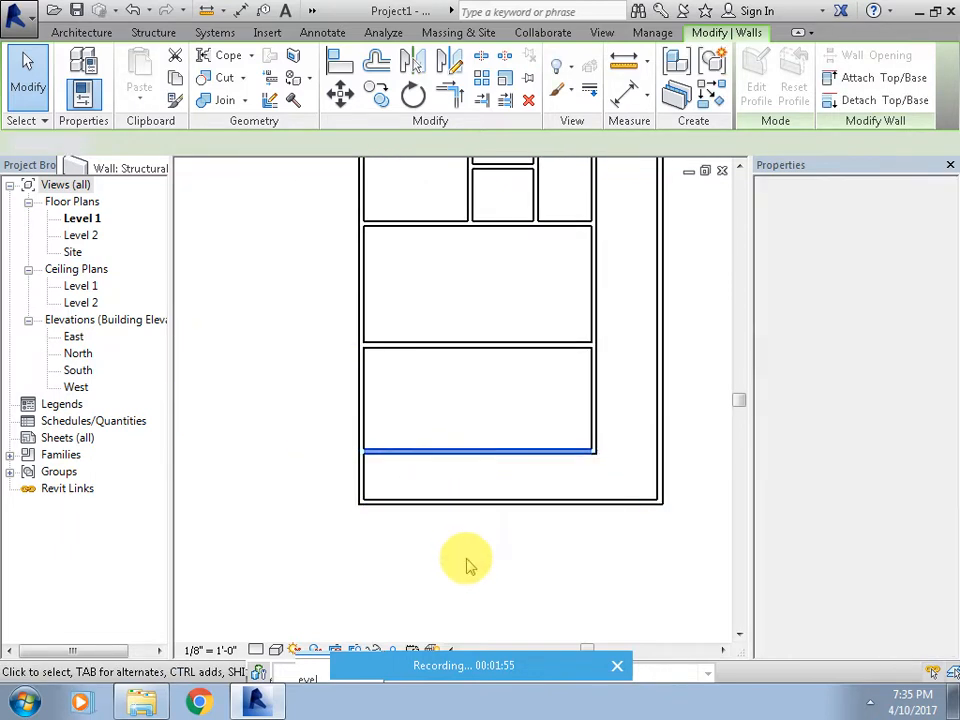
scroll(566, 452, "down", 1)
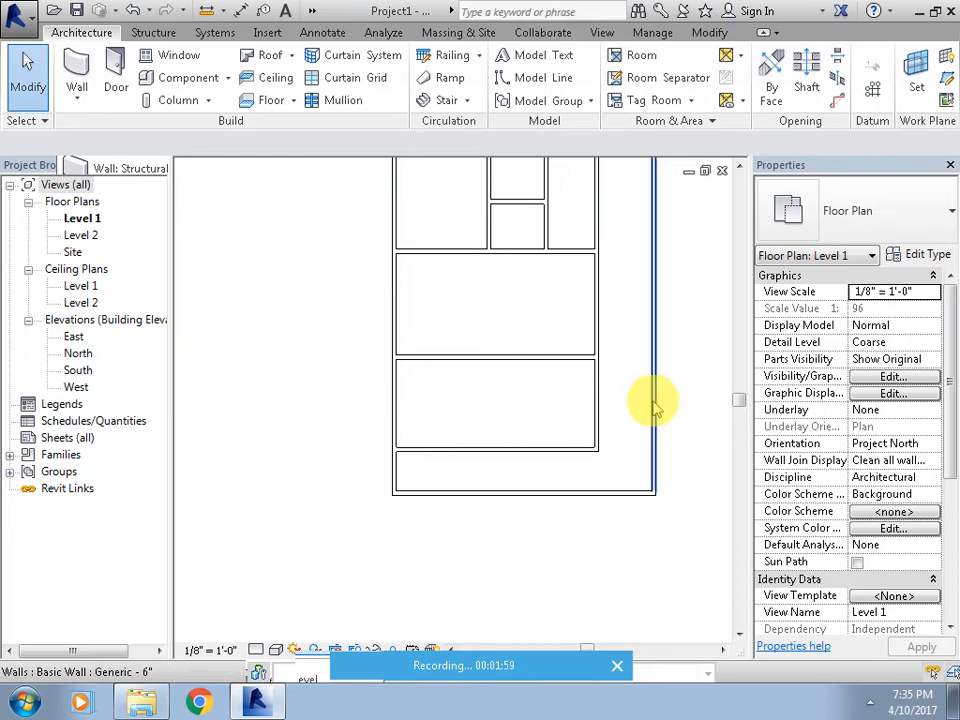
left_click(594, 407)
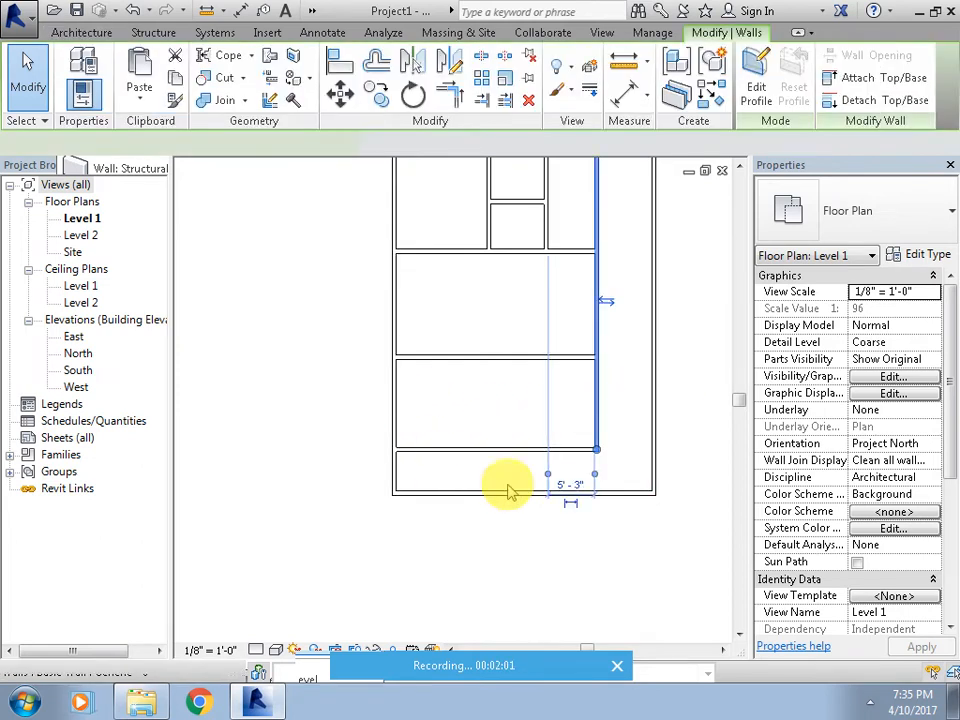
scroll(550, 452, "down", 1)
middle_click_drag(557, 457, 560, 480)
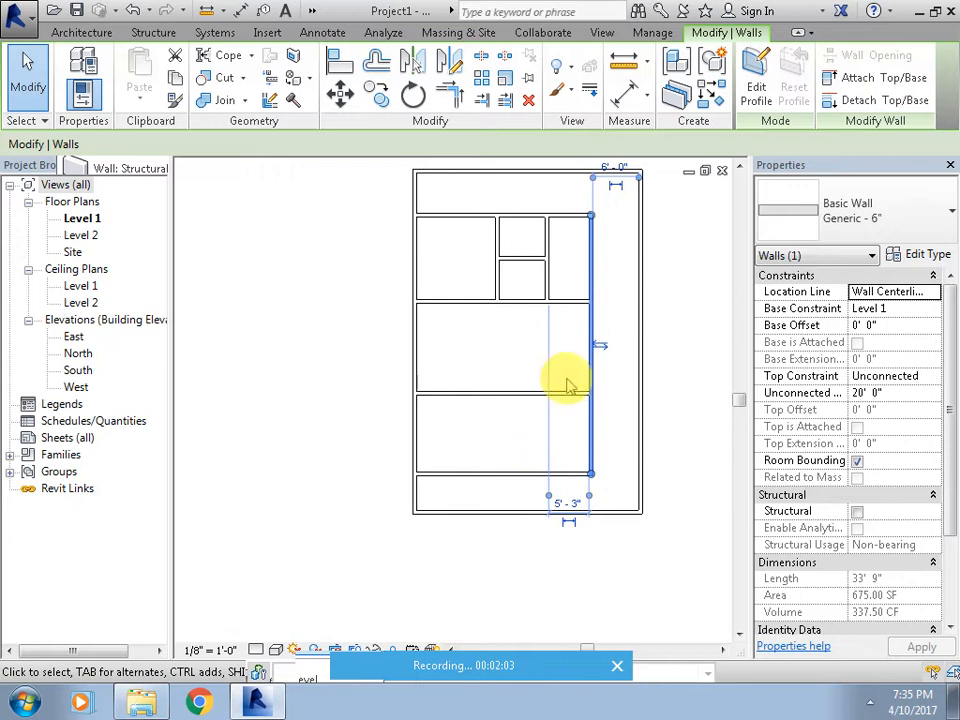
left_click(623, 443)
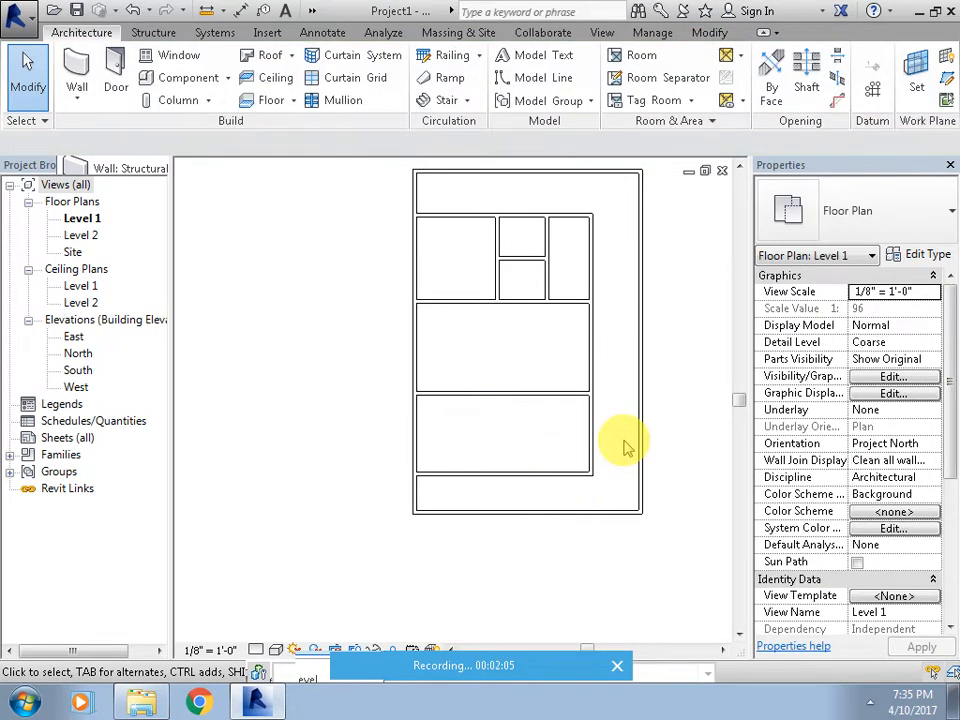
Draw a vertical partition across the lowest inner room, about 14'-6" from the left outer wall.
middle_click_drag(545, 478, 454, 479)
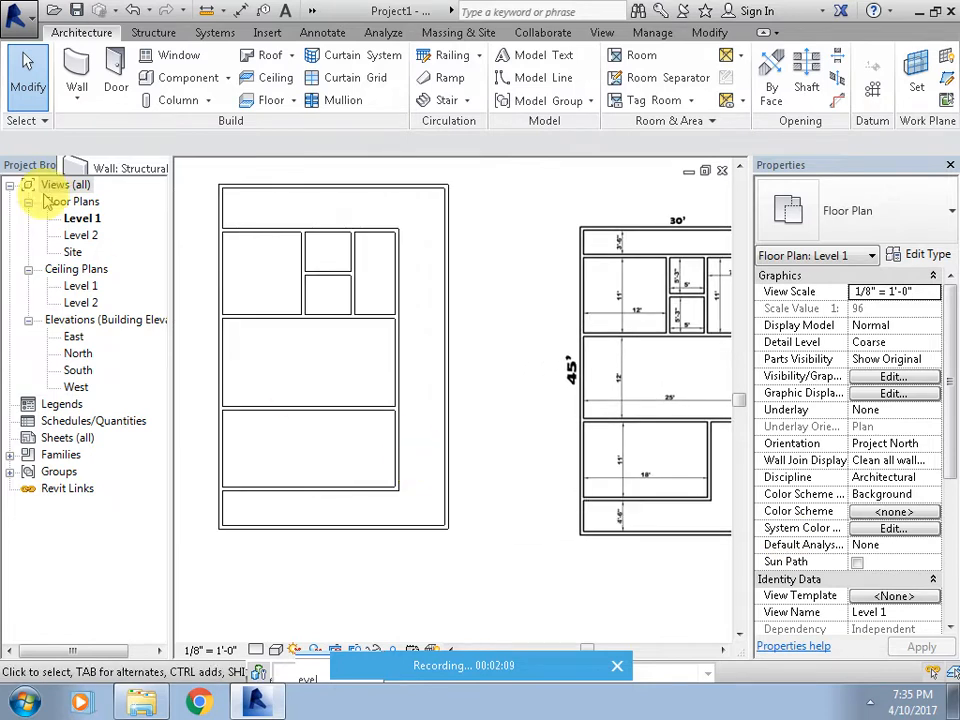
left_click(86, 105)
left_click(90, 133)
left_click(332, 406)
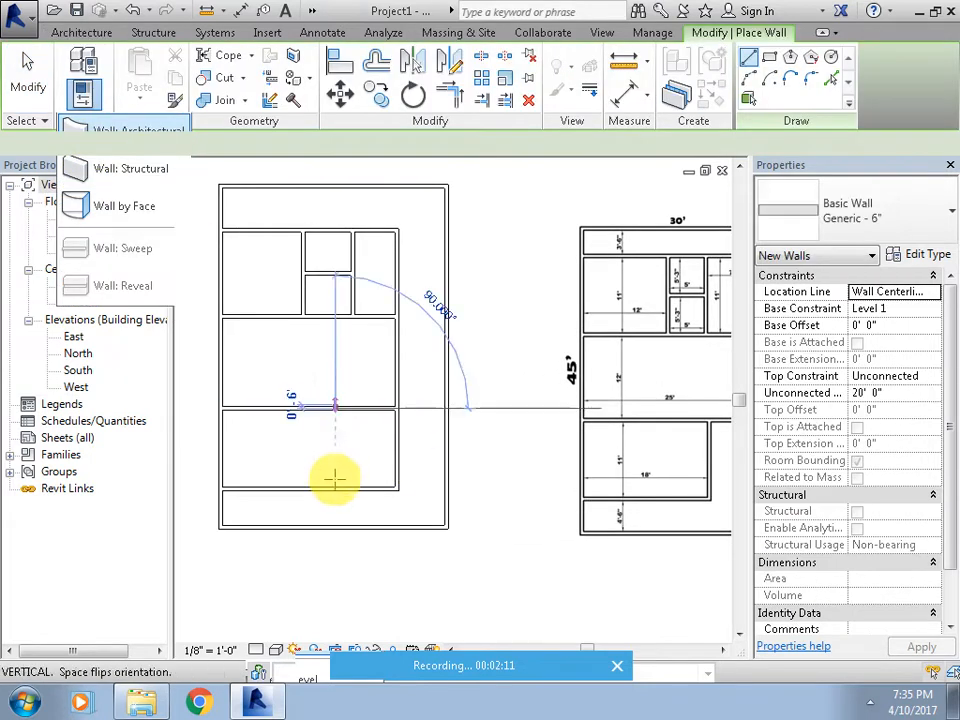
left_click(333, 488)
key("Escape")
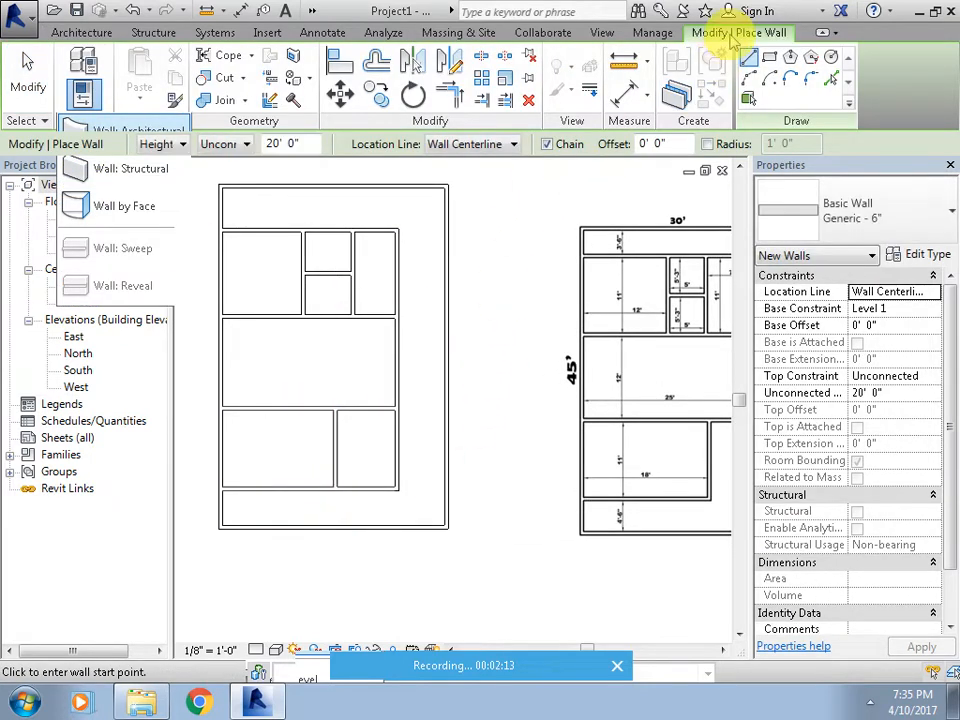
Trim the right inner wall to the lower horizontal partition and the bottom inner wall to the new vertical partition, forming two corners.
left_click(452, 100)
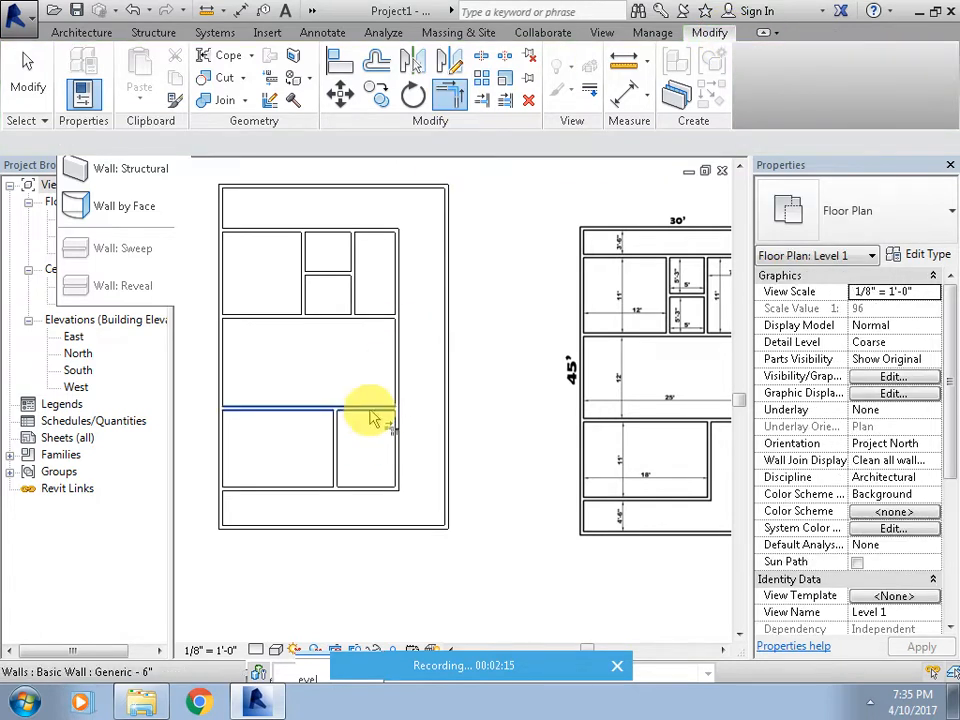
left_click(308, 489)
left_click(333, 471)
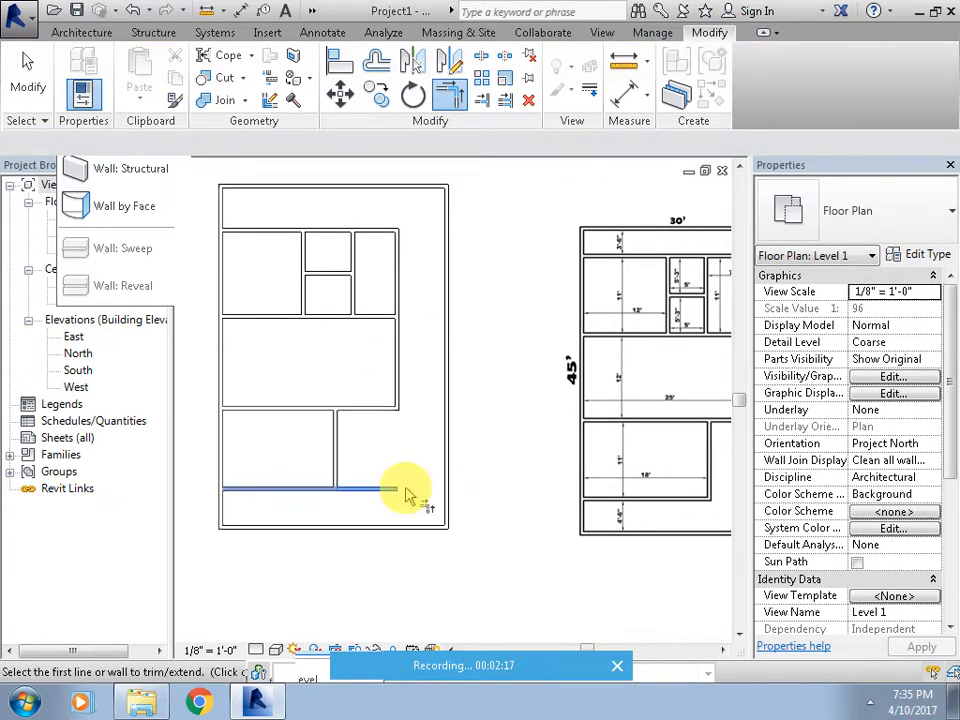
mouse_move(407, 497)
middle_mouse_down()
mouse_move(431, 492)
mouse_move(409, 514)
middle_mouse_up()
key("Escape")
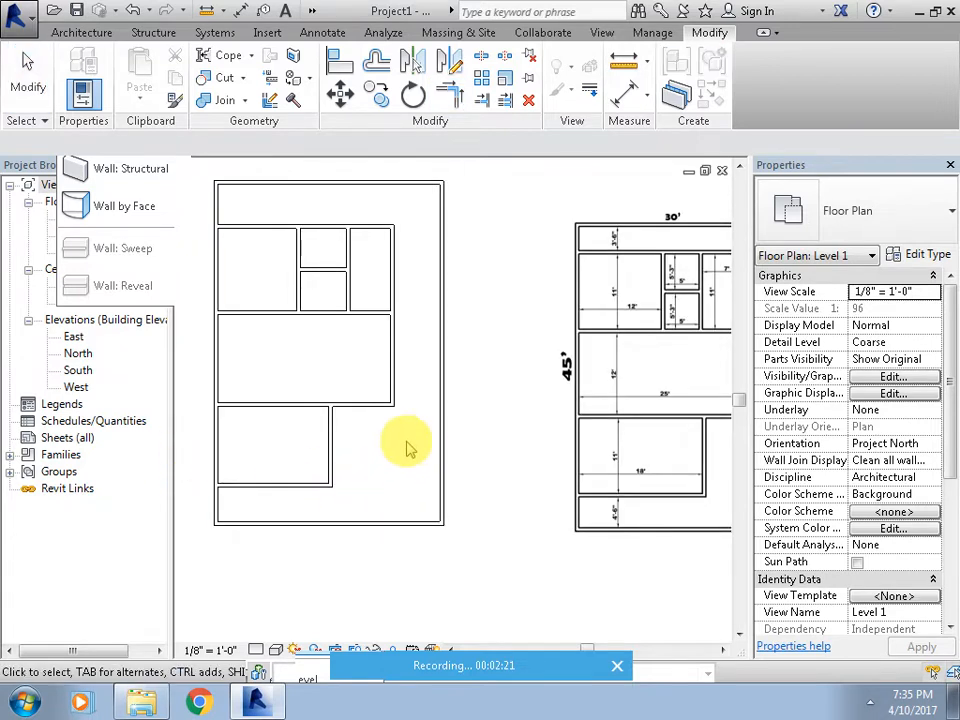
Set the distance from the left outer wall to the lowest room's vertical partition to 18 feet.
scroll(360, 463, "up", 2)
middle_click_drag(360, 463, 410, 459)
left_click(370, 440)
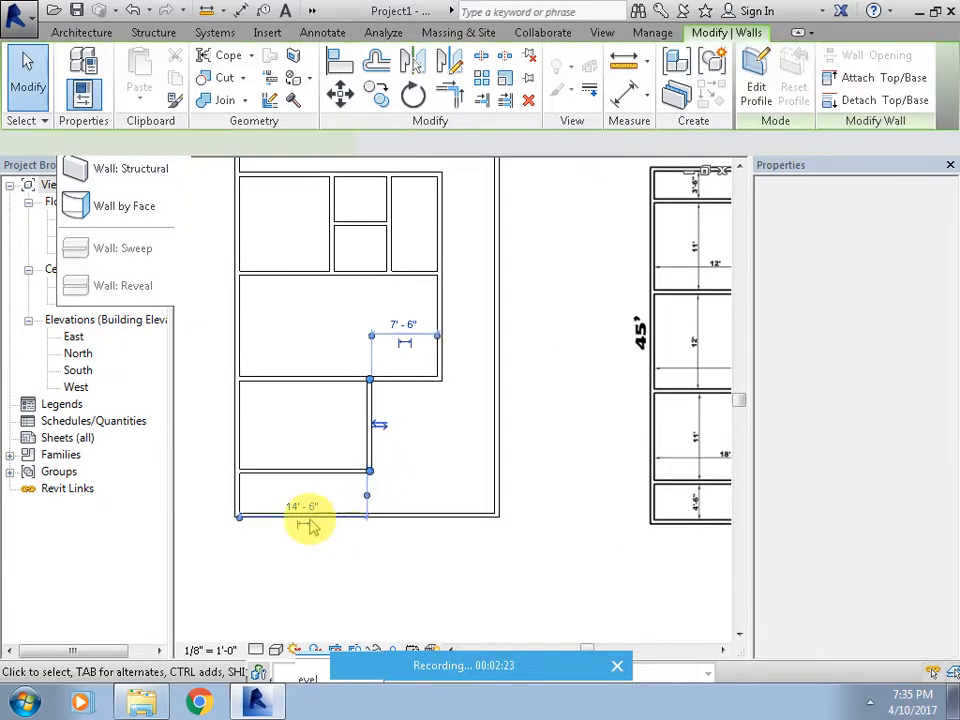
left_click(303, 507)
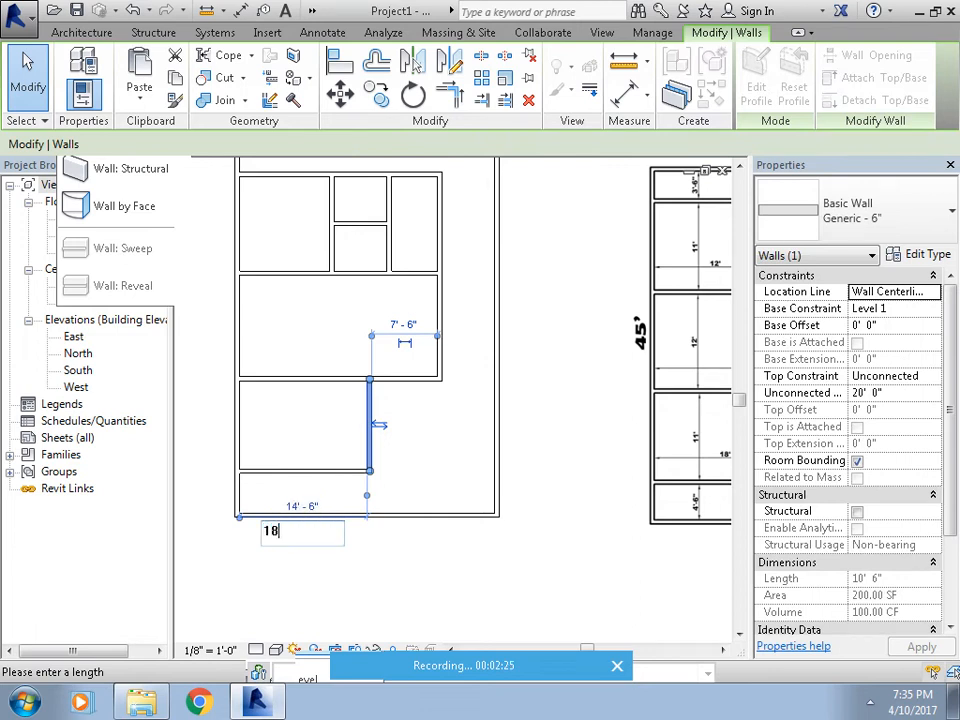
type("18")
key("Return")
left_click(381, 429)
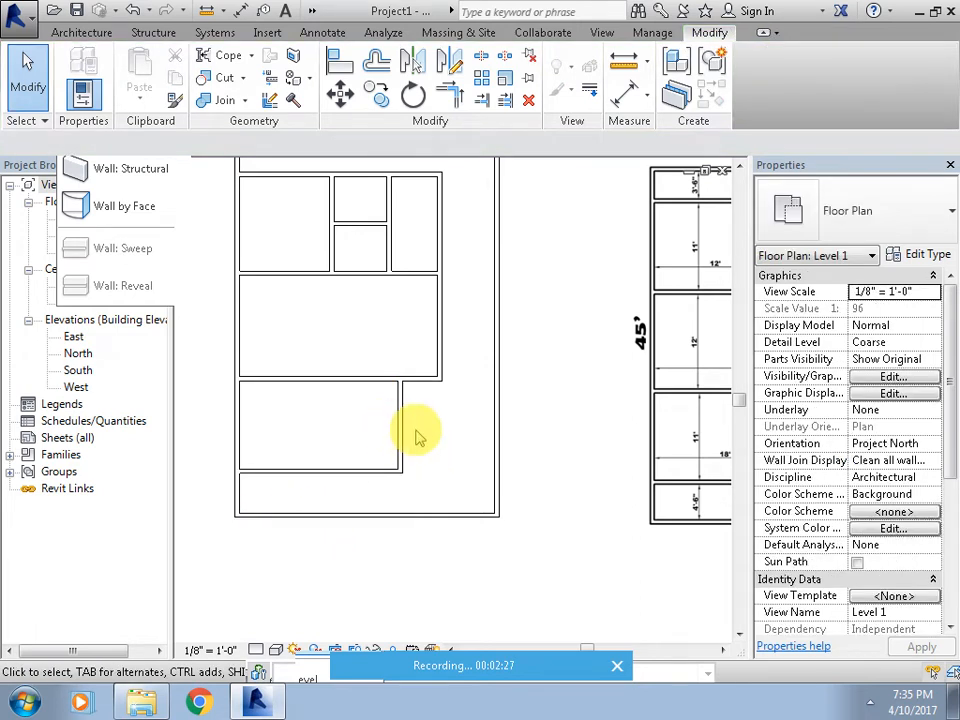
Set the clear height of the lowest inner room to 11 feet by moving the horizontal partition above it, matching the plan image.
scroll(418, 437, "down", 1)
middle_click_drag(418, 437, 387, 440)
left_click(385, 417)
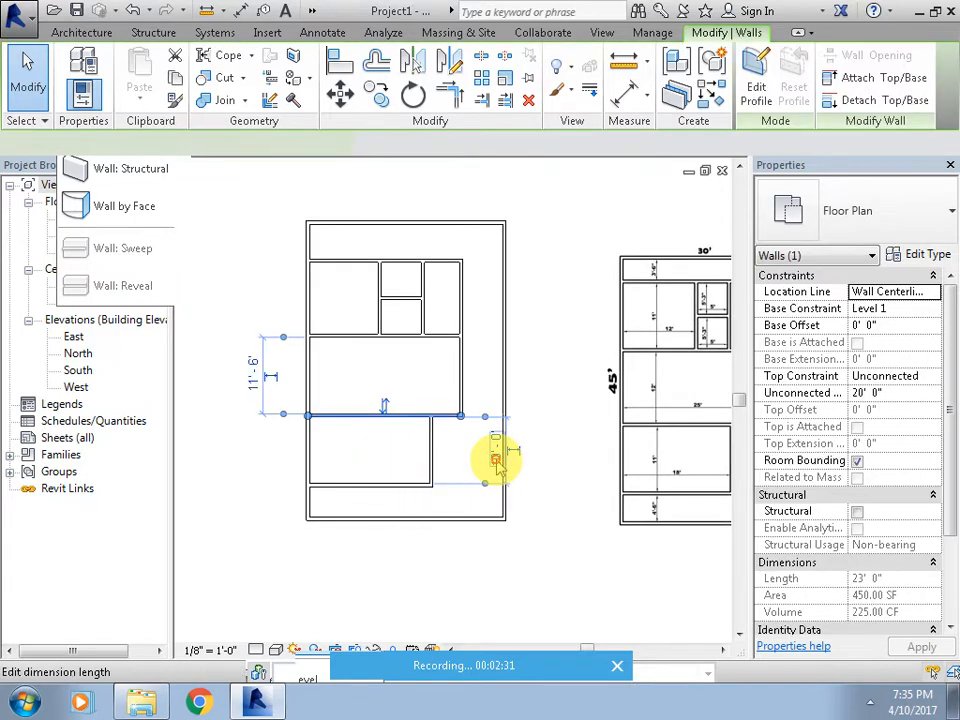
left_click(496, 461)
middle_click_drag(621, 503, 590, 506)
scroll(650, 473, "up", 2)
type("11")
key("Return")
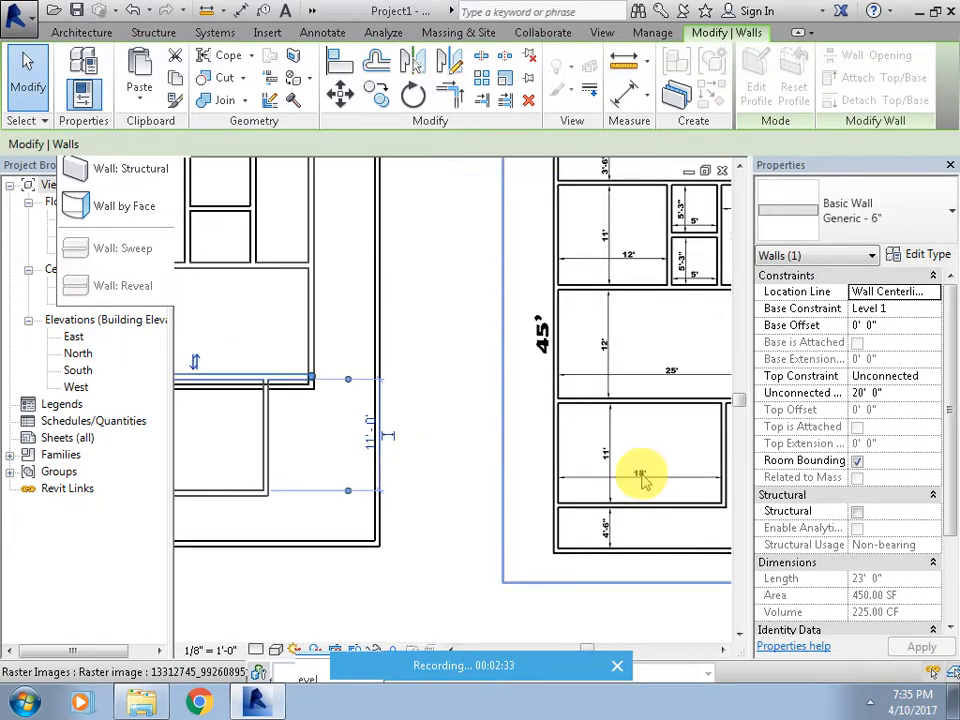
scroll(407, 446, "down", 2)
scroll(327, 425, "up", 2)
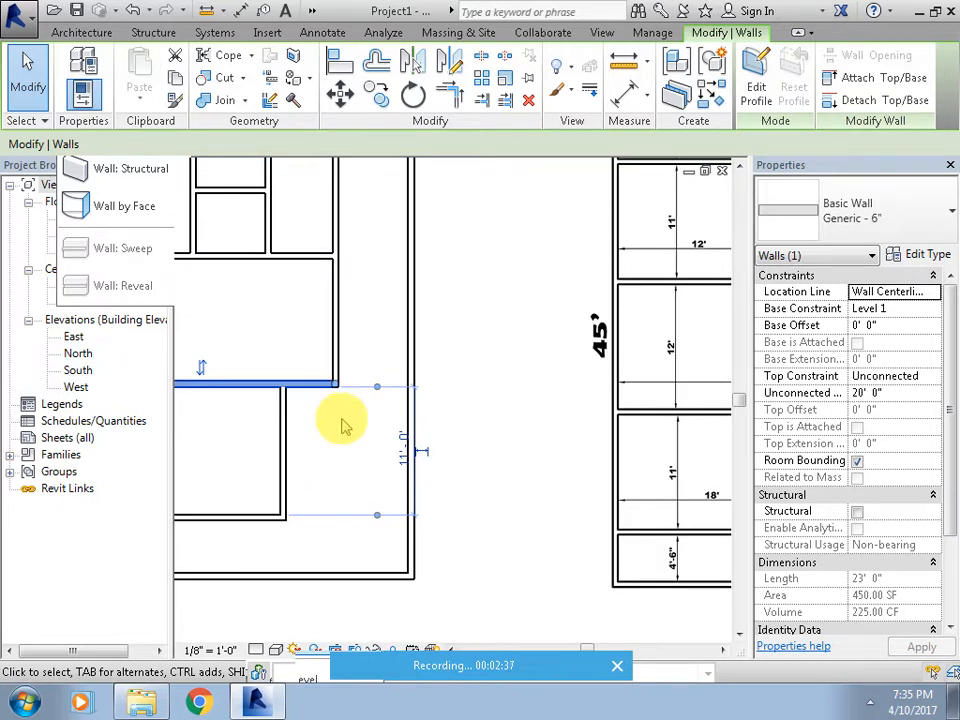
scroll(345, 400, "down", 2)
middle_click_drag(338, 436, 430, 464)
key("Escape")
Set the distance between the right inner wall and the right outer wall to 3.5 feet, following the plan image.
scroll(433, 466, "up", 2)
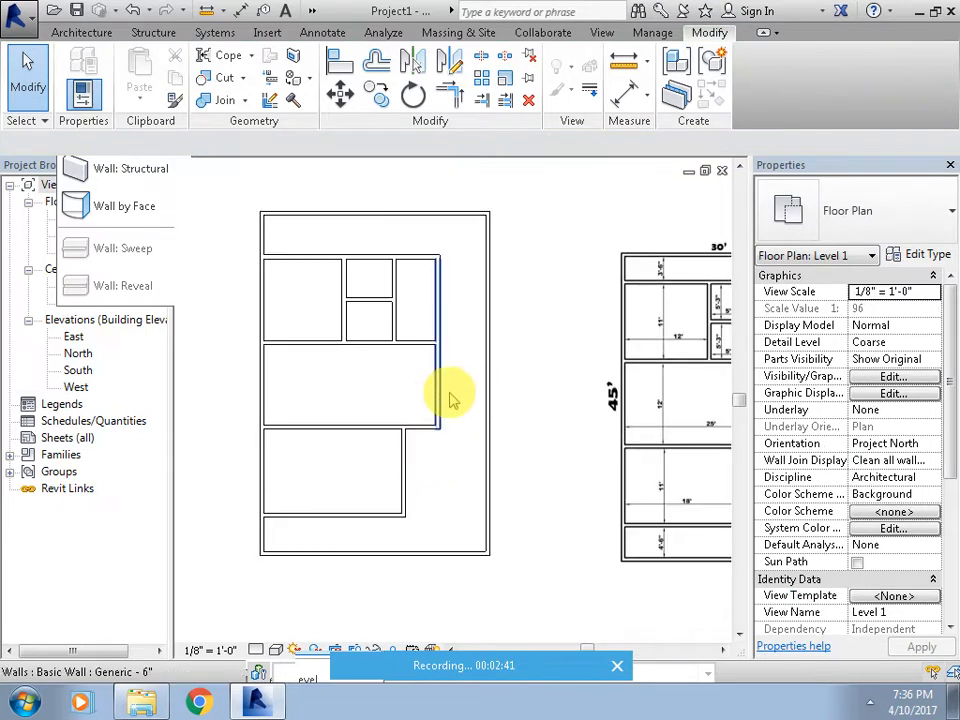
middle_click_drag(530, 468, 261, 473)
scroll(553, 403, "up", 2)
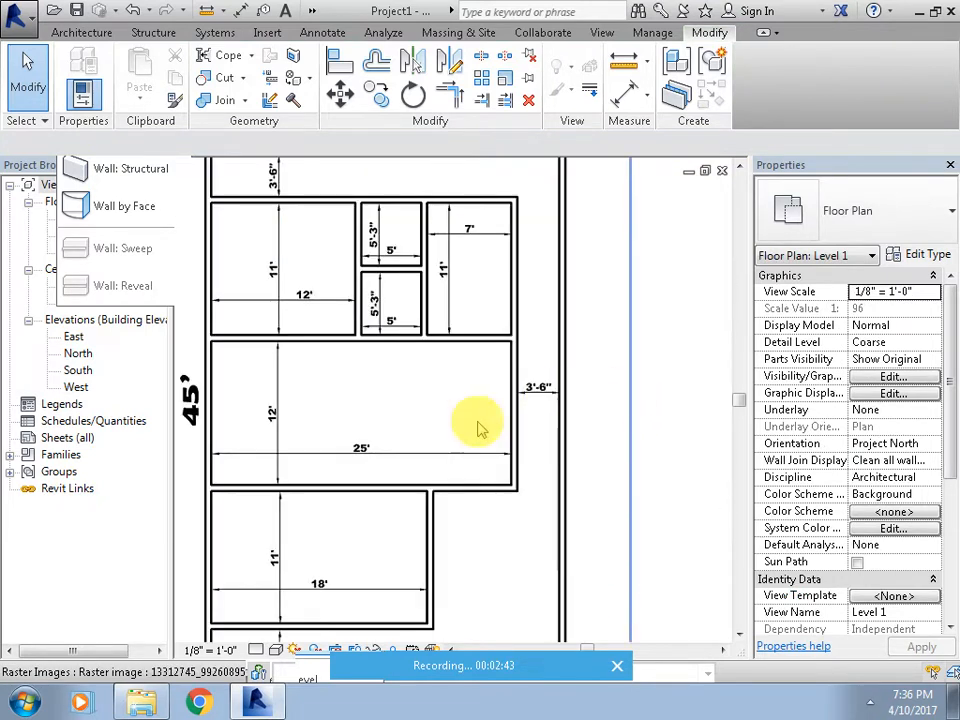
scroll(478, 424, "down", 2)
middle_click_drag(379, 446, 562, 450)
middle_click_drag(483, 441, 577, 441)
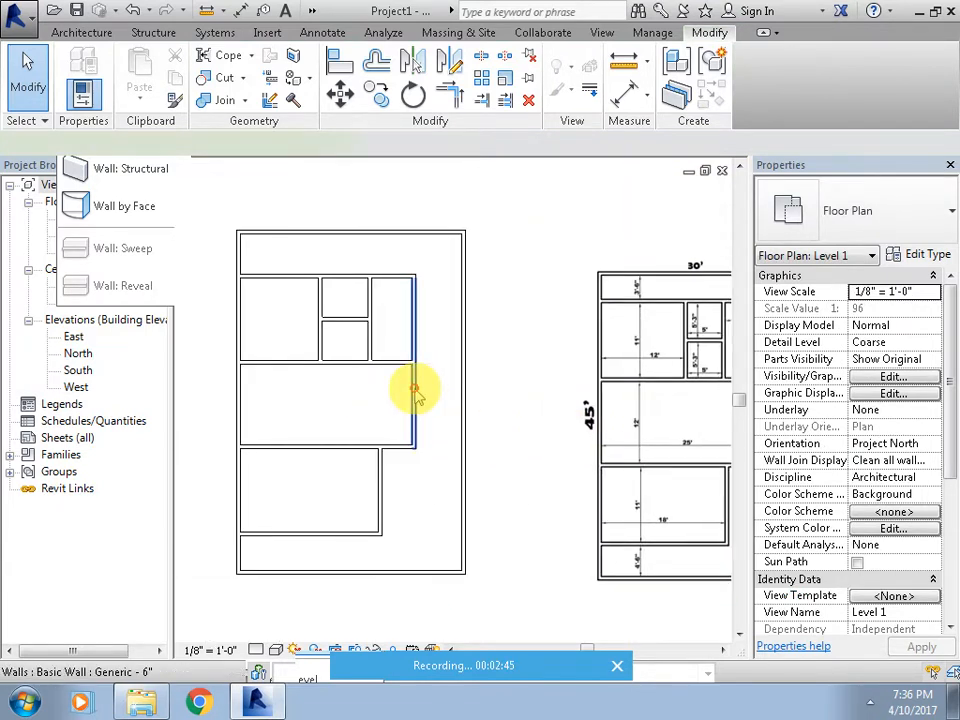
left_click(415, 392)
left_click(437, 218)
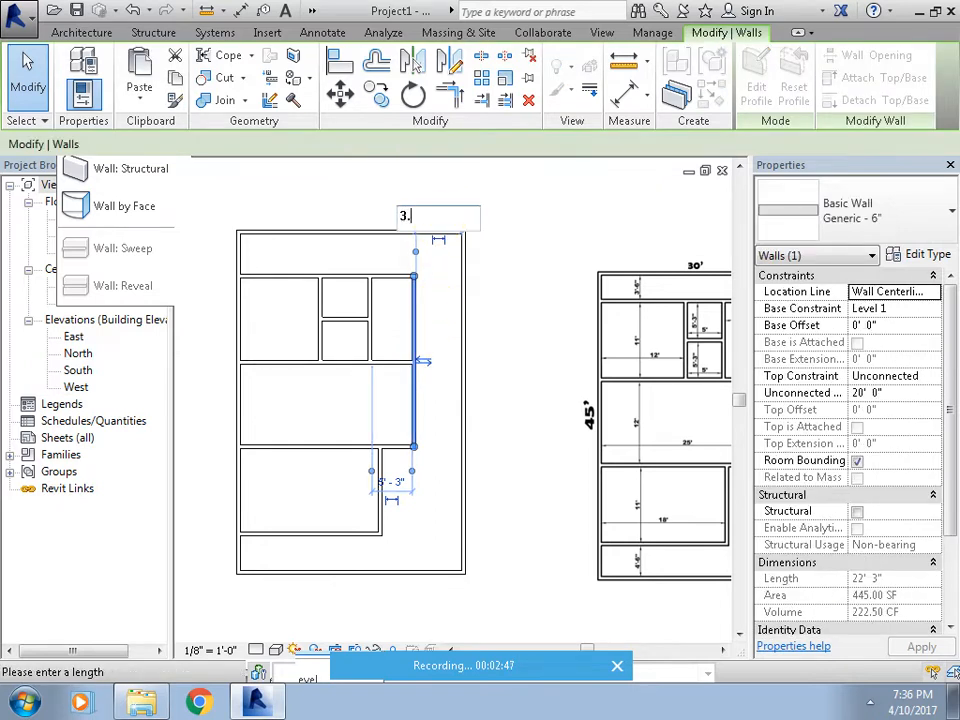
type("3.5")
key("Return")
left_click(489, 266)
Set the distance between the uppermost inner wall and the top outer wall to 3.5 feet.
middle_click_drag(317, 259, 353, 278)
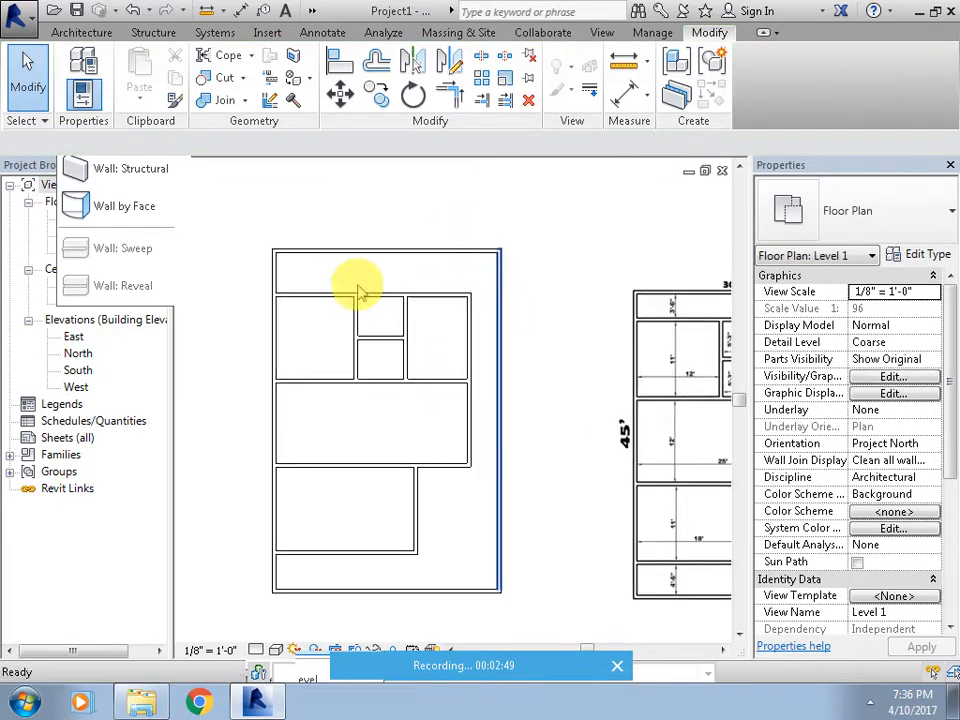
left_click(297, 300)
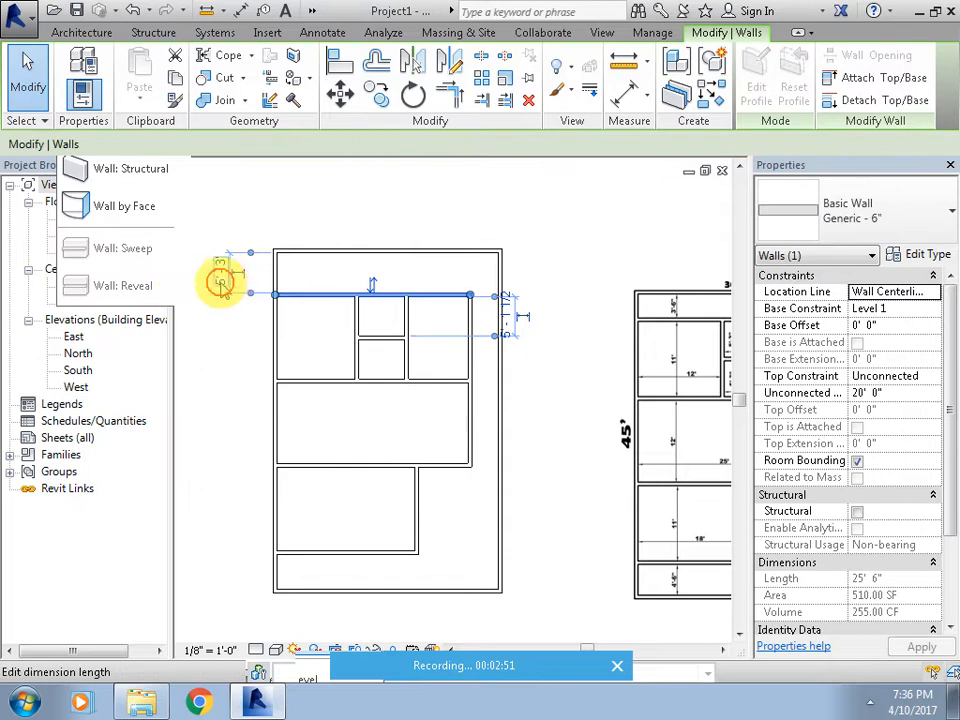
left_click(216, 272)
type("3.5")
key("Return")
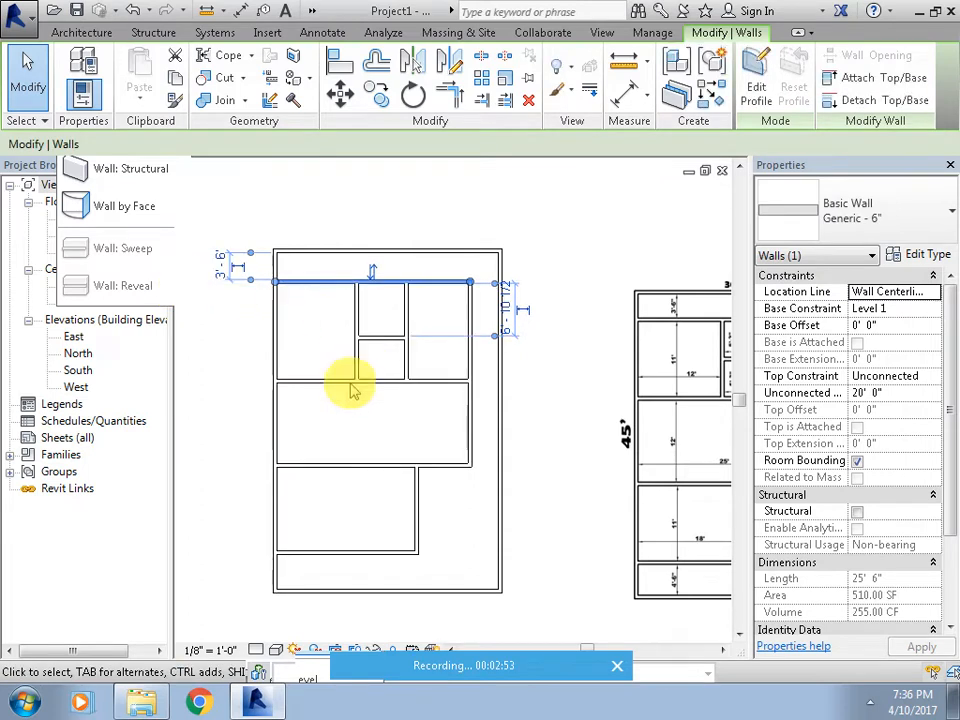
left_click(407, 467)
Delete the short horizontal wall between the two vertical partitions in the upper row of rooms.
middle_click_drag(407, 467, 357, 418)
scroll(306, 430, "up", 1)
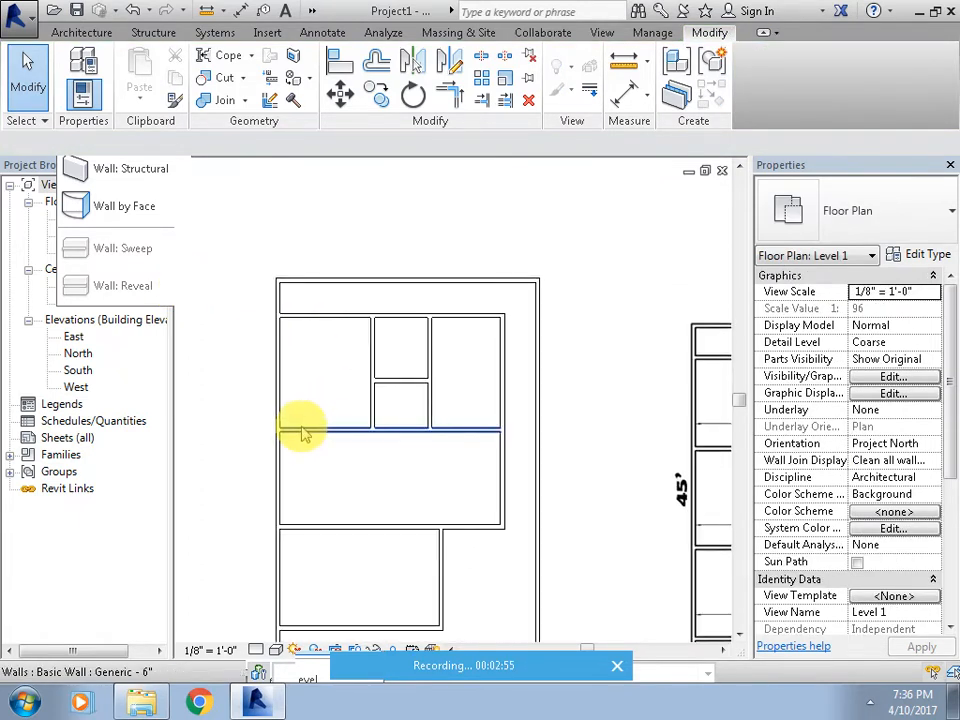
left_click(306, 430)
left_click(373, 461)
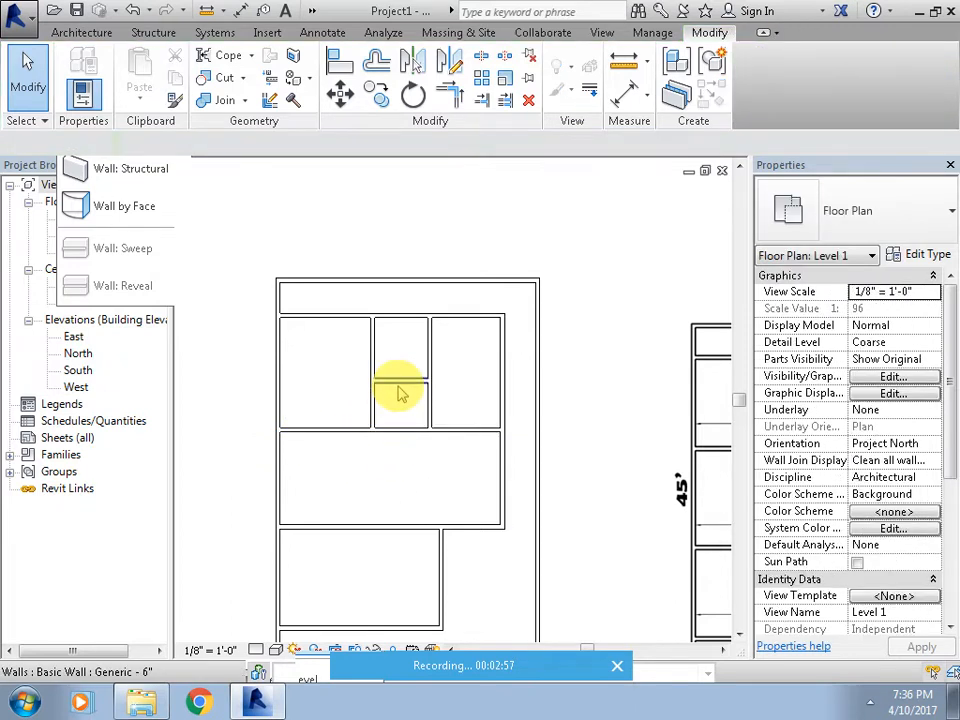
left_click(397, 383)
key("Delete")
Compare the spacing above and below the upper horizontal partition with the room dimensions on the plan image.
left_click(315, 431)
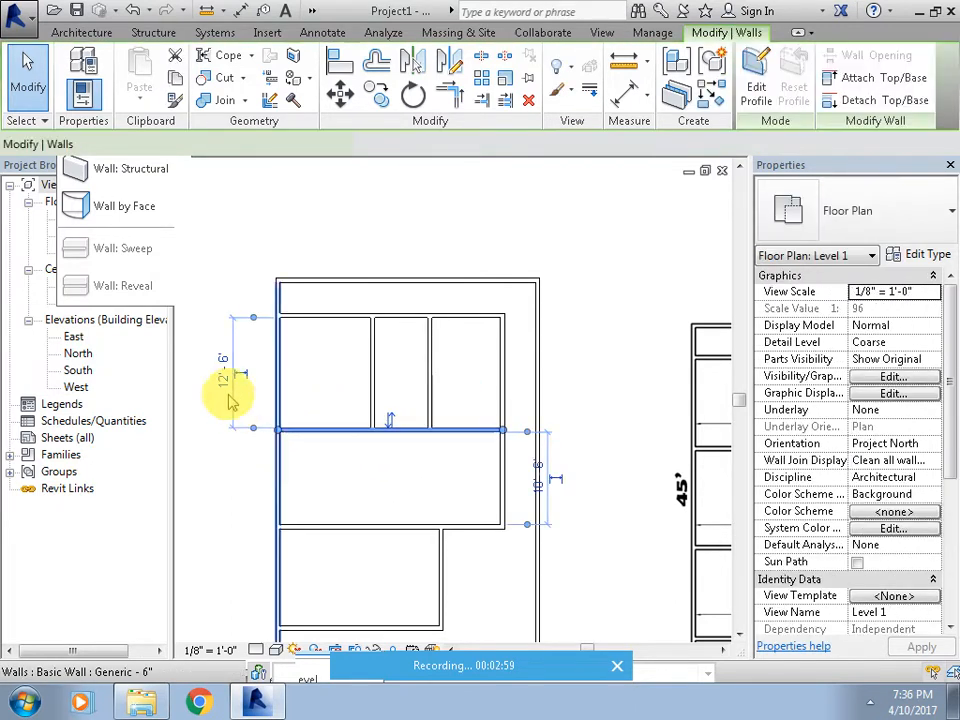
middle_click_drag(660, 408, 452, 409)
scroll(484, 439, "up", 1)
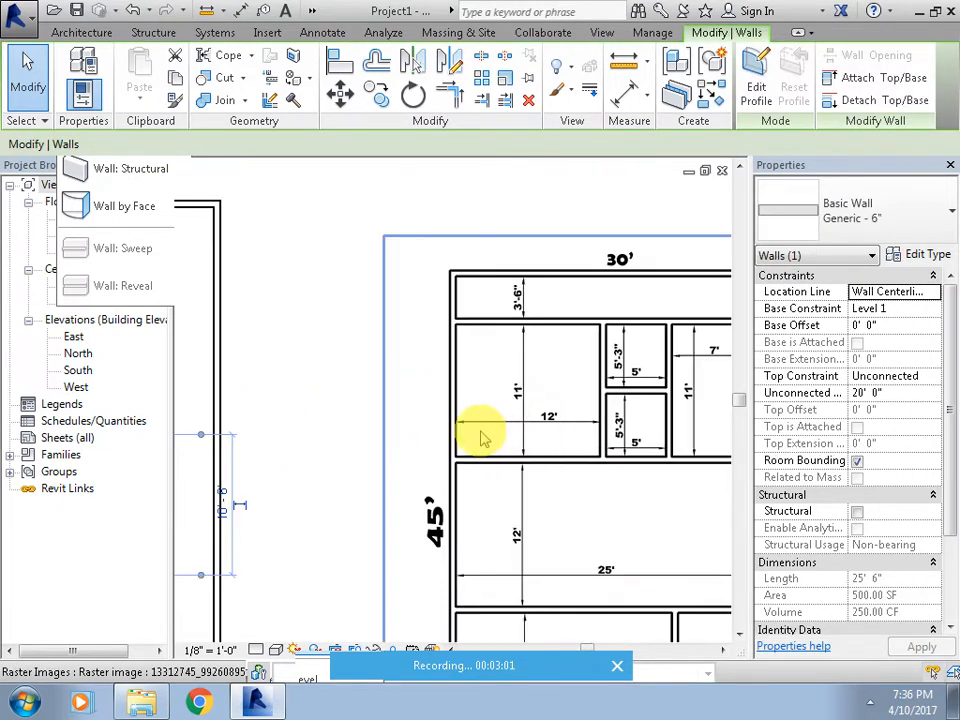
scroll(409, 443, "down", 1)
scroll(449, 470, "up", 1)
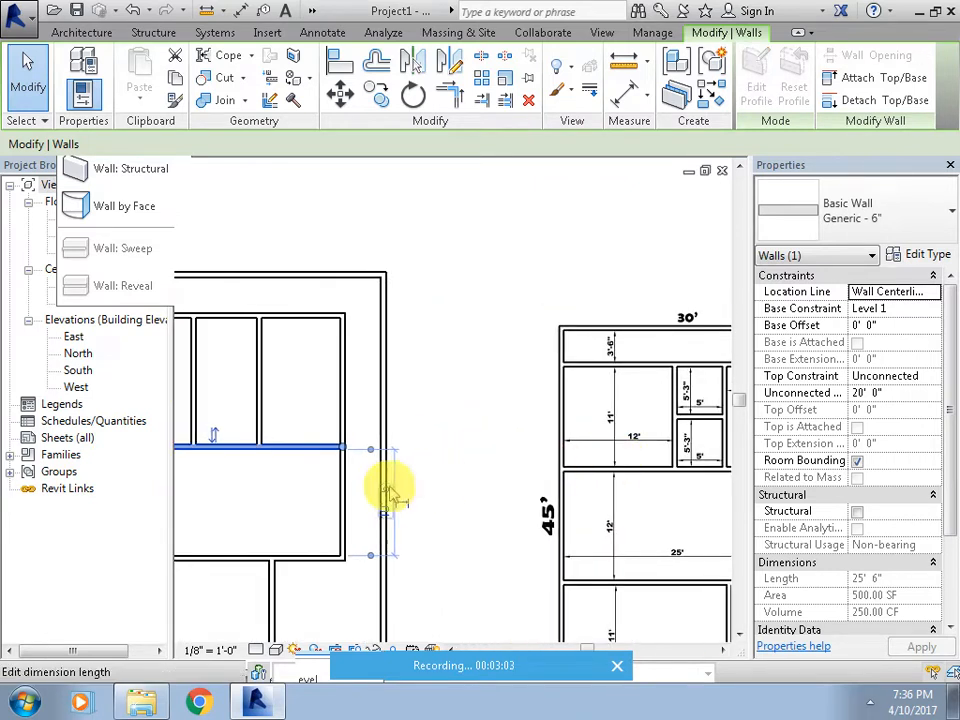
middle_click_drag(386, 489, 579, 497)
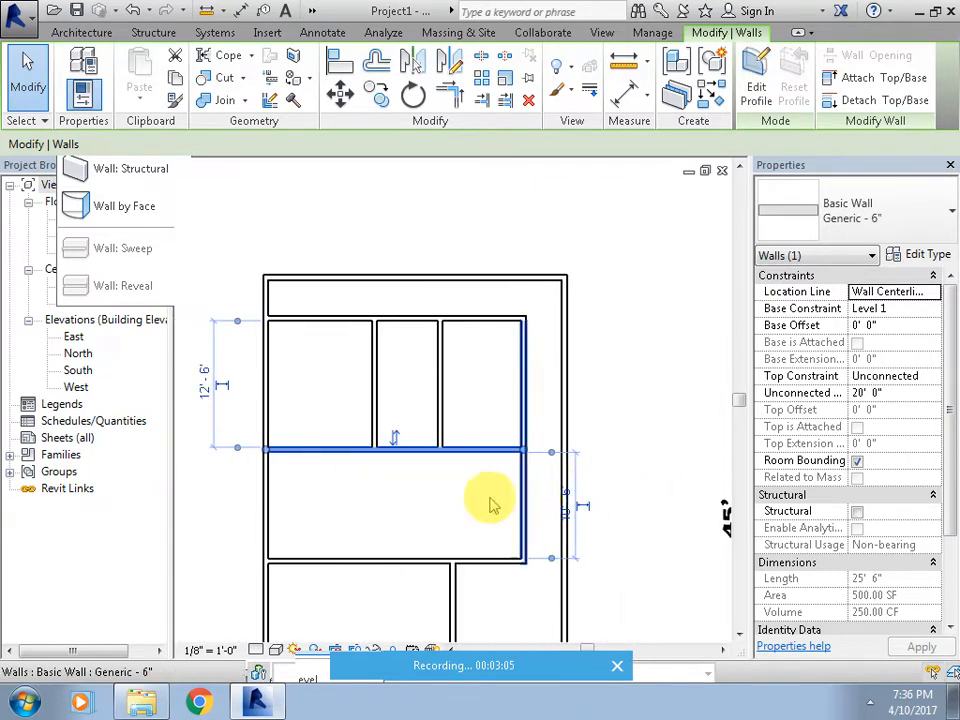
scroll(392, 476, "down", 1)
middle_click_drag(392, 476, 422, 377)
key("Escape")
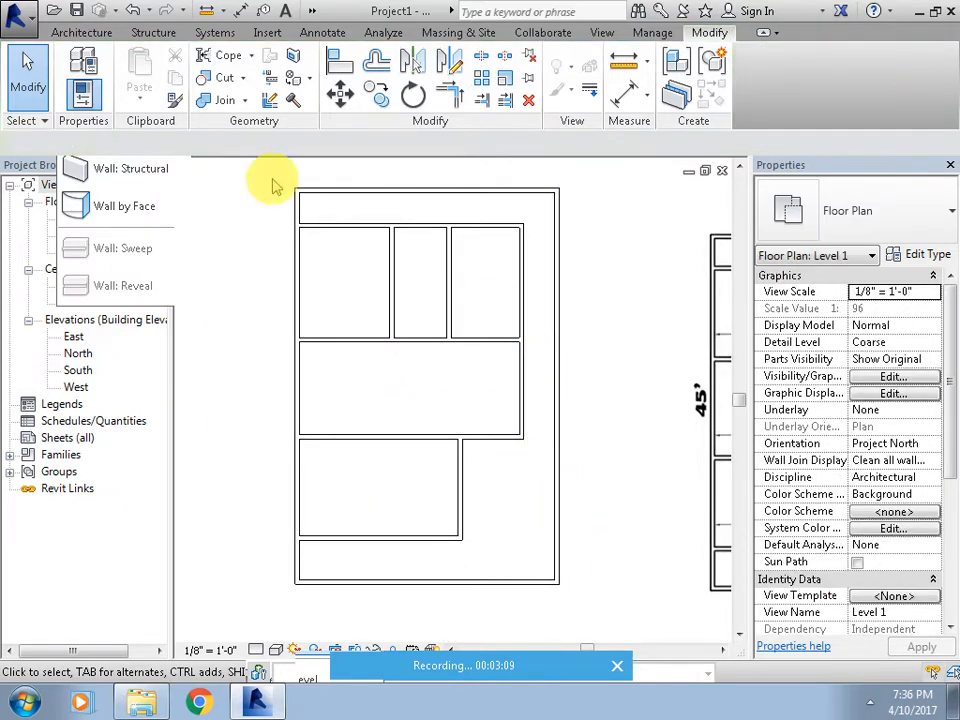
Measure the overall height between the top and bottom outer walls with an aligned dimension referencing faces of core.
left_click(322, 32)
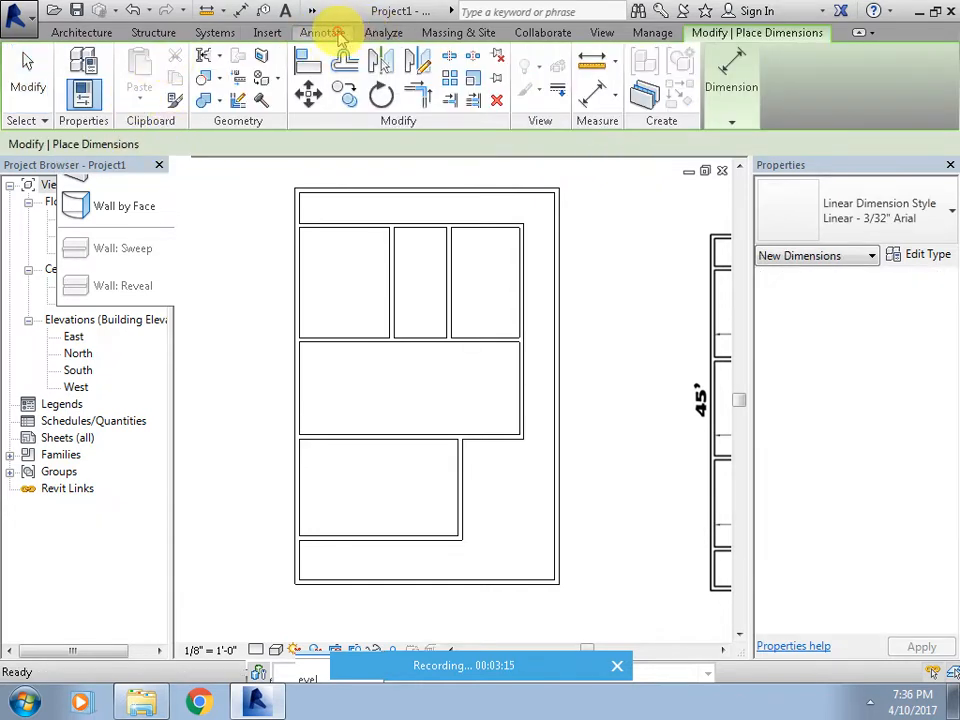
left_click(336, 35)
left_click(92, 88)
left_click(192, 144)
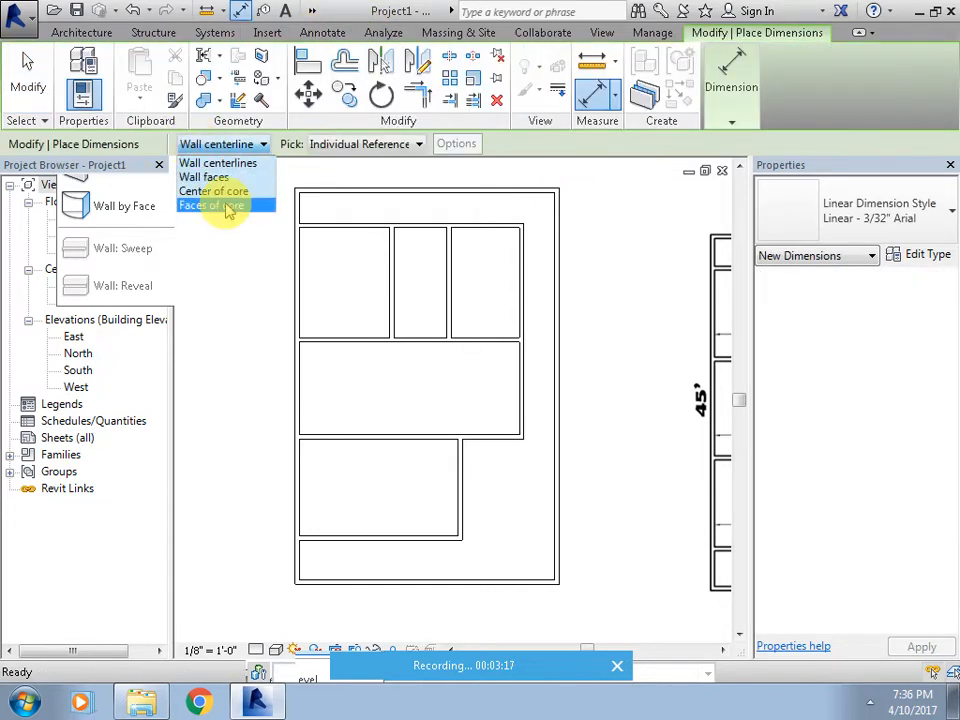
left_click(229, 206)
left_click(388, 190)
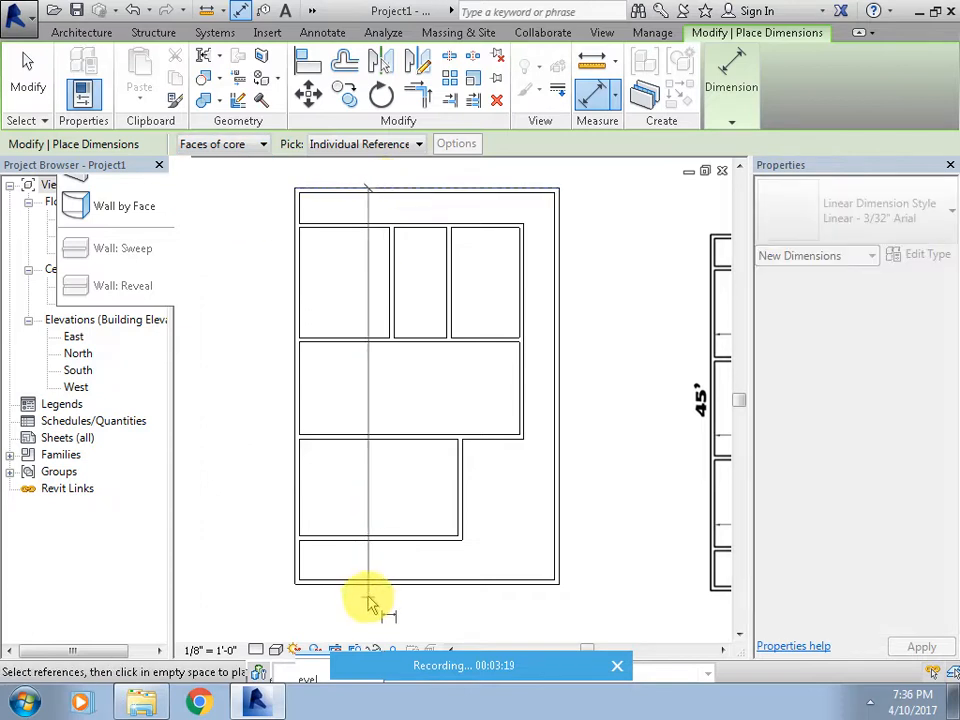
left_click(370, 597)
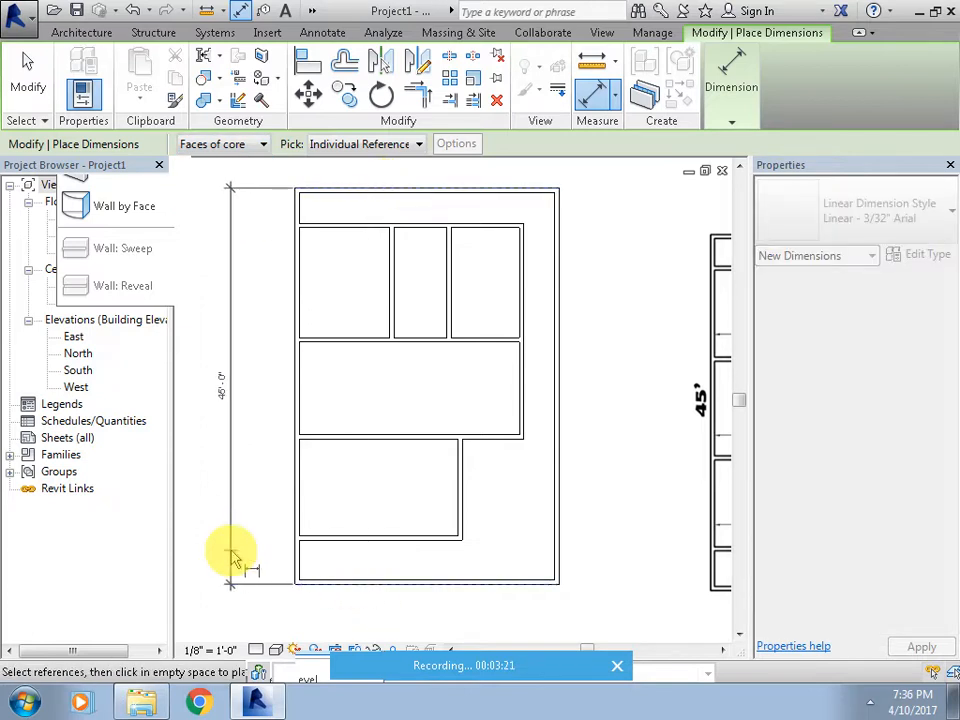
key("Escape")
key("Escape")
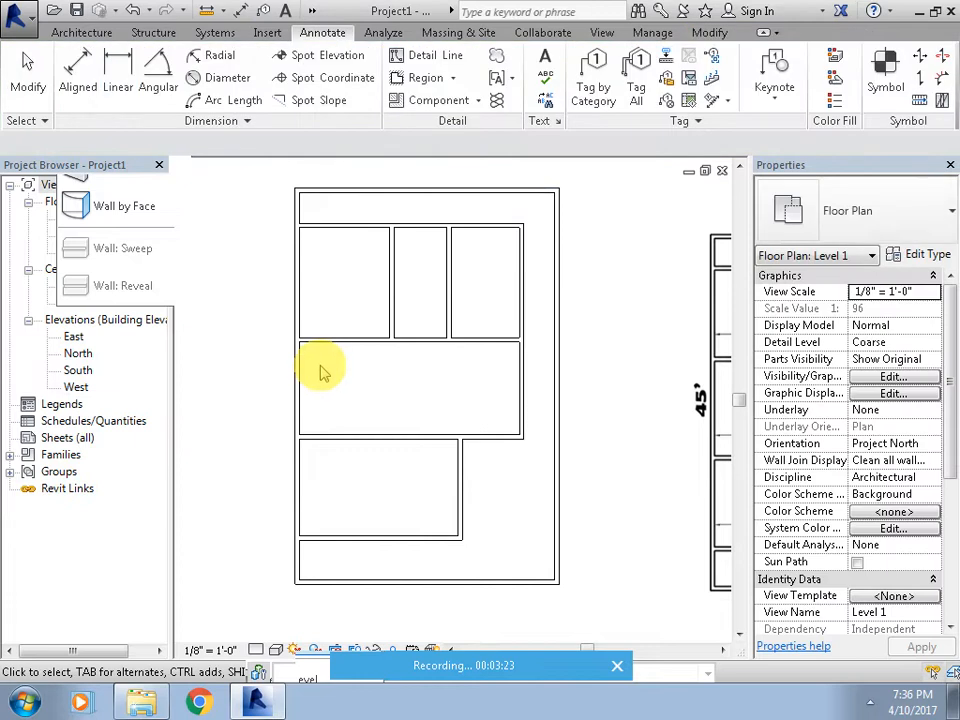
Try setting the middle room's clear height to 12 feet by moving its lower partition, and undo the change.
left_click(338, 436)
middle_click_drag(429, 506, 606, 478)
scroll(533, 436, "up", 1)
scroll(439, 456, "down", 1)
left_click(455, 418)
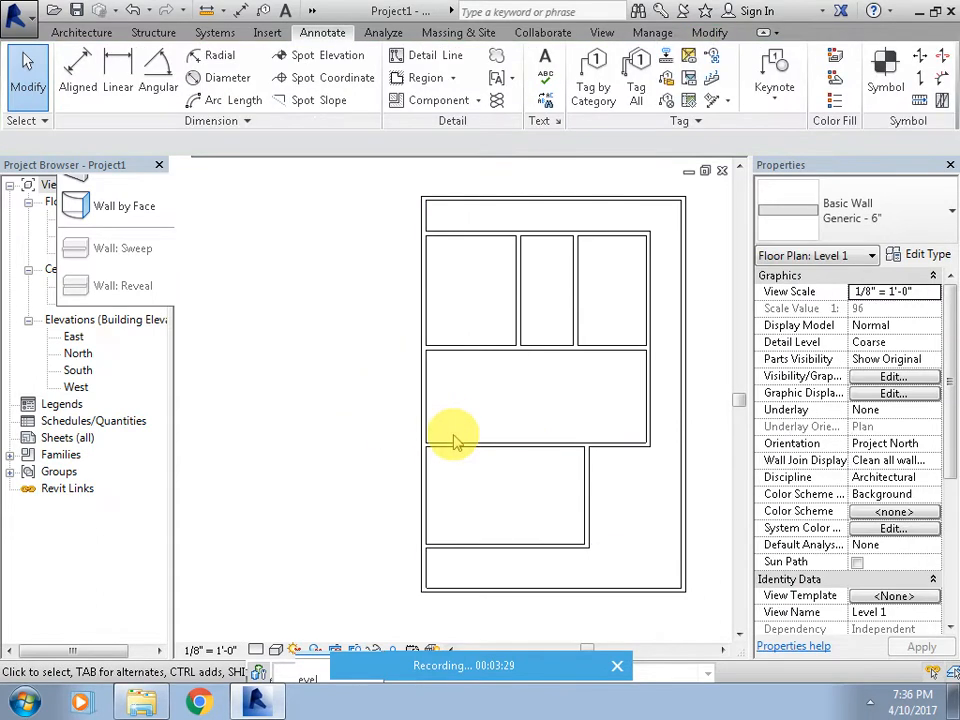
left_click(449, 447)
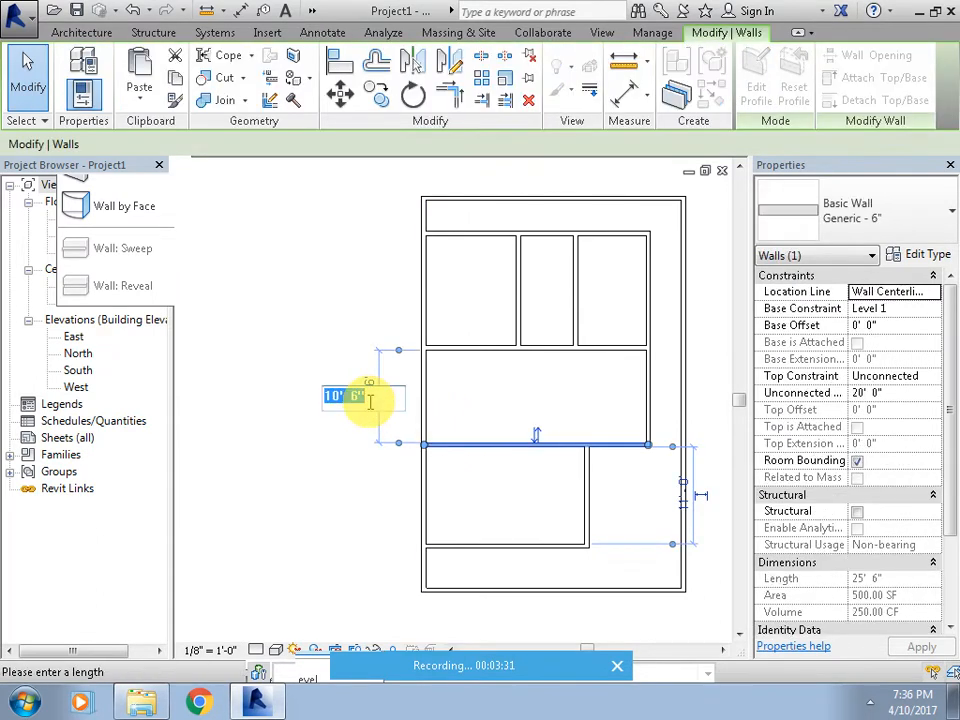
key("Return")
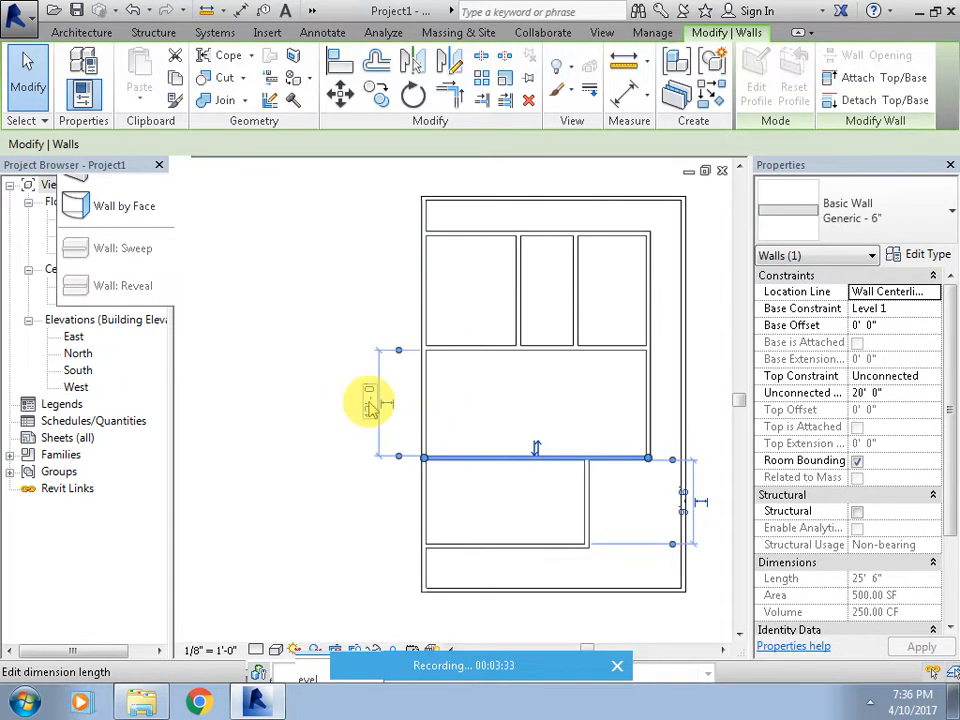
left_click(475, 418)
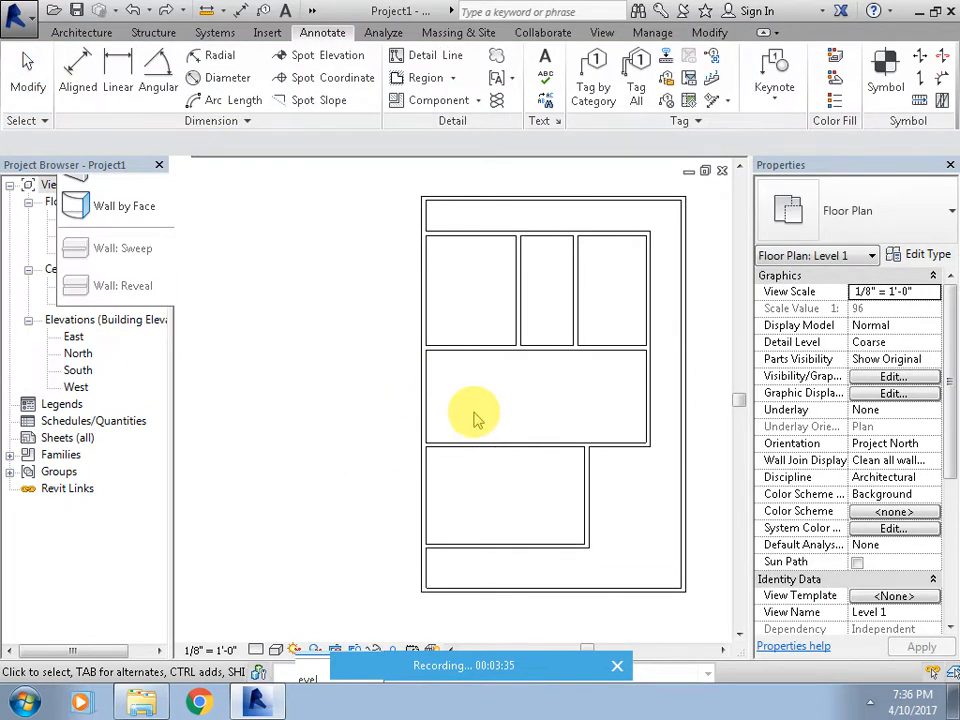
Set the clear height of the upper row of rooms to 11 feet by moving the horizontal partition below them.
left_click(470, 348)
middle_click_drag(446, 392, 172, 430)
middle_click_drag(346, 453, 443, 448)
scroll(390, 396, "up", 3)
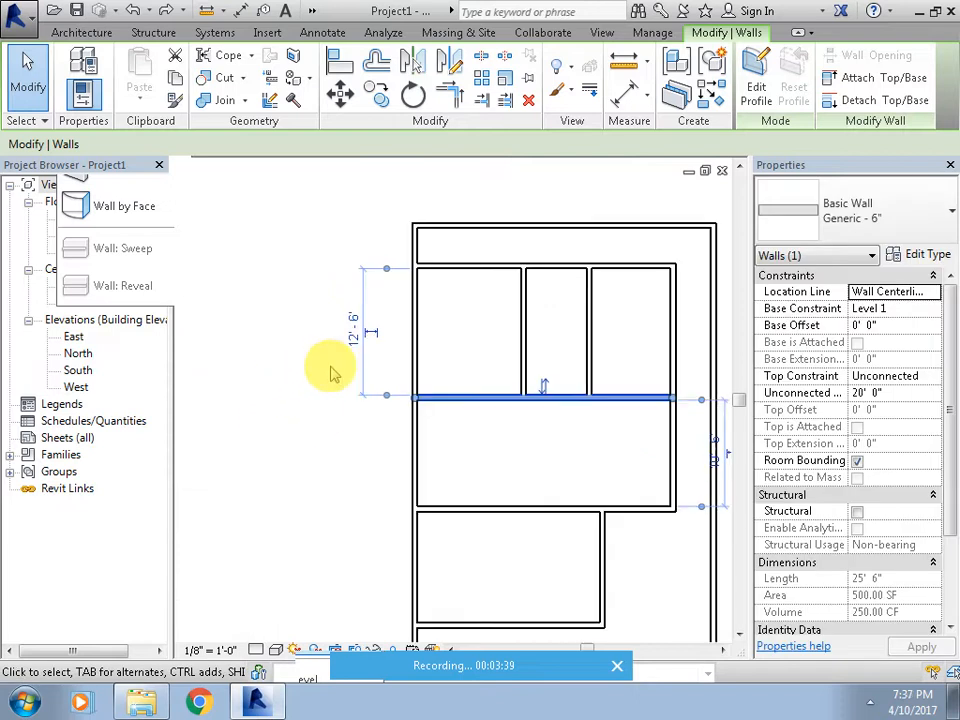
left_click(360, 328)
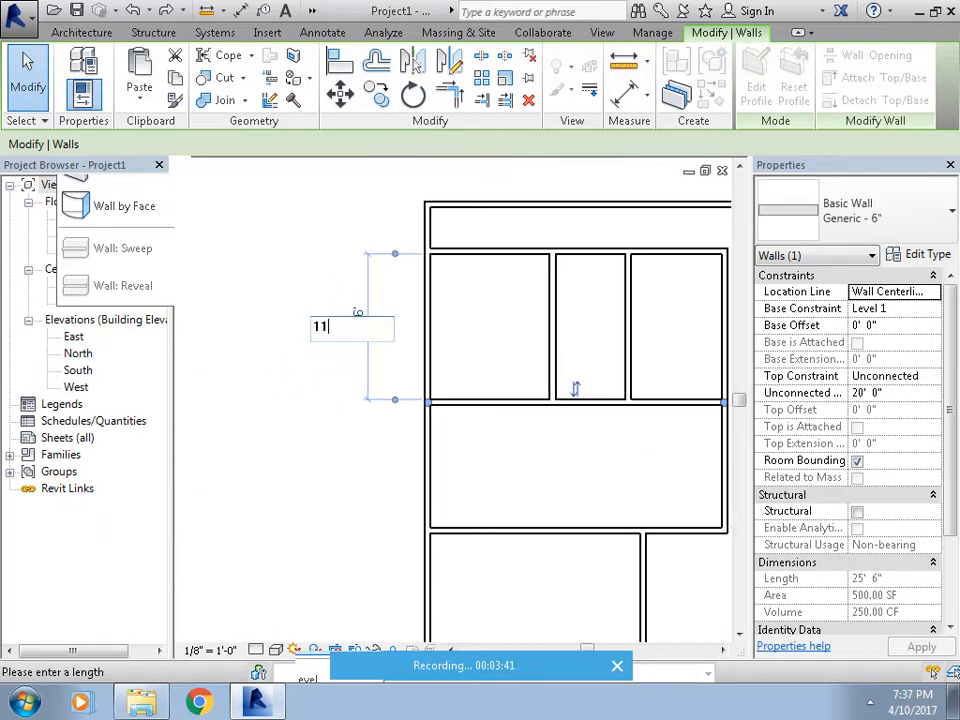
type("11")
key("Return")
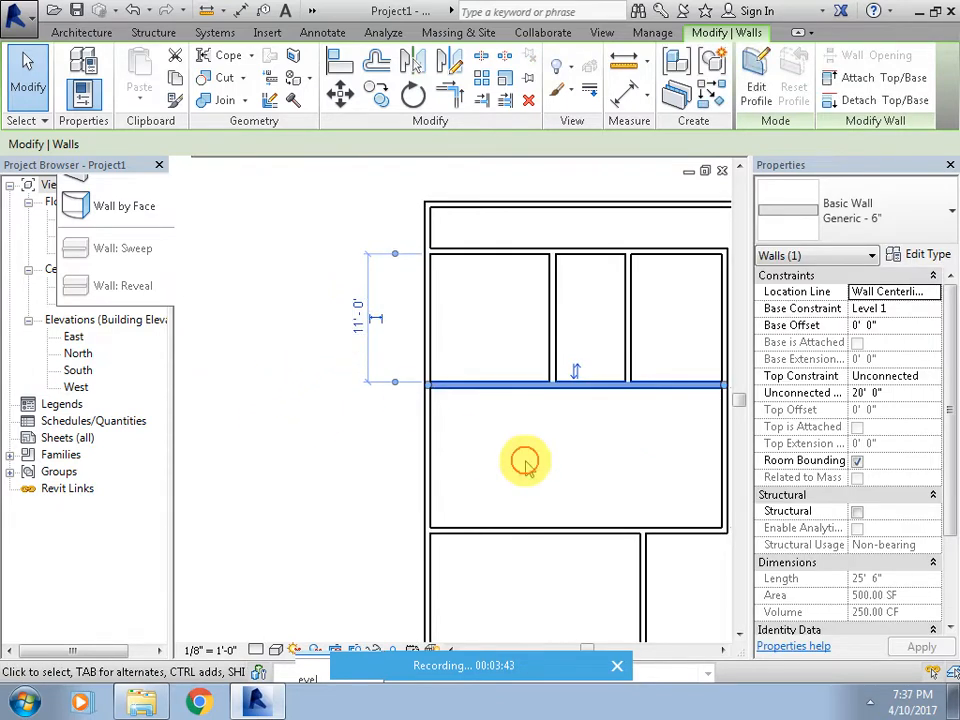
Check the clear heights of the middle and lower rooms against the dimensions on the plan image.
left_click(525, 460)
scroll(525, 470, "down", 2)
left_click(485, 512)
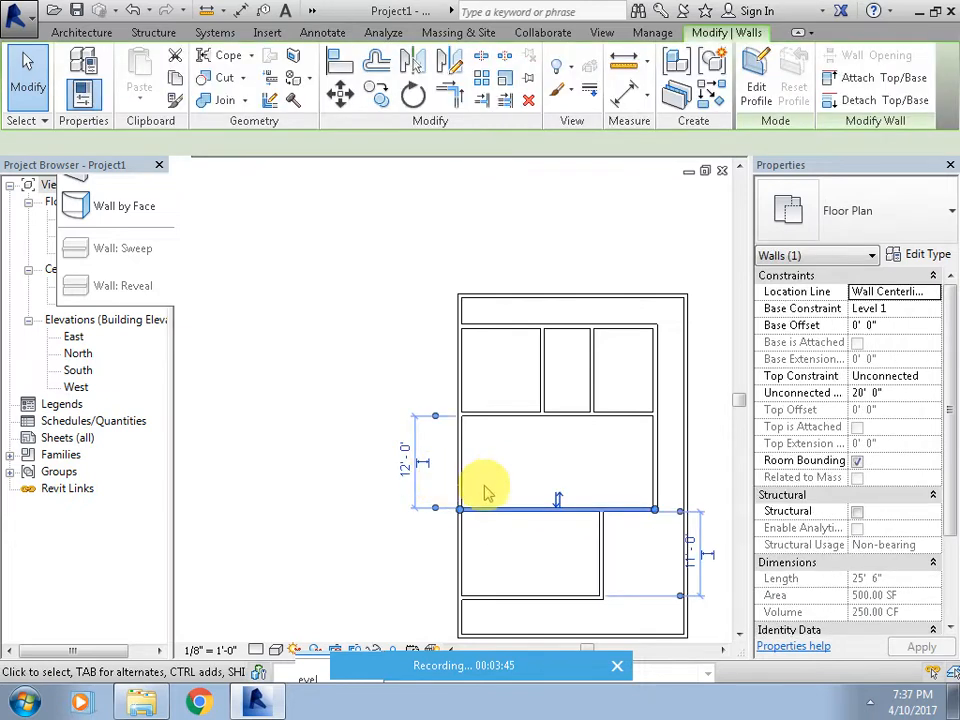
middle_click_drag(489, 491, 390, 508)
left_click(388, 393)
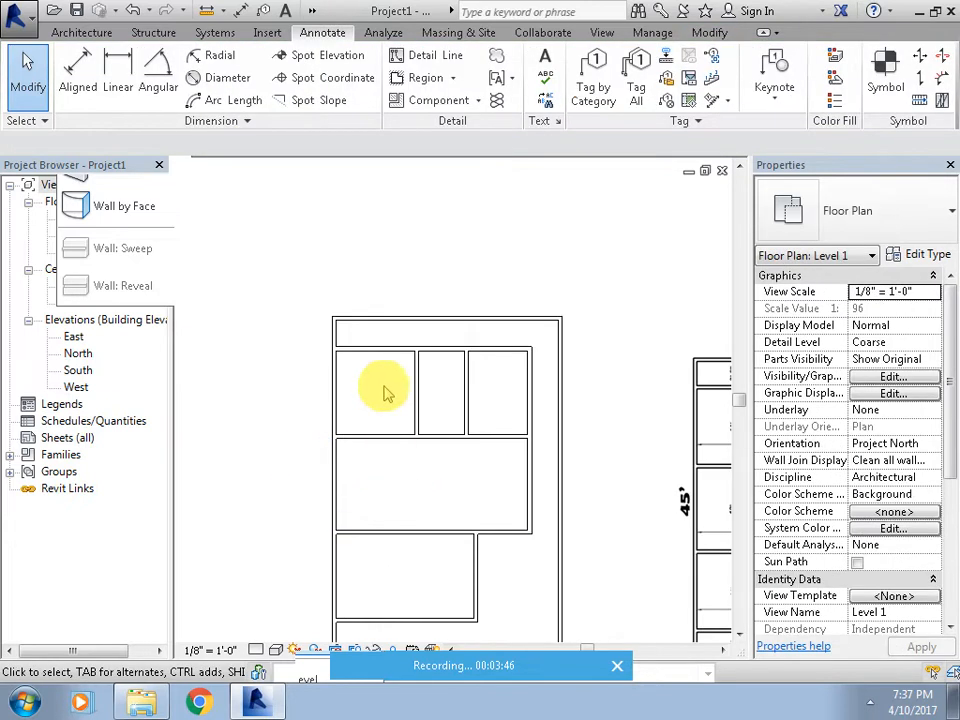
left_click(357, 318)
middle_click_drag(483, 484, 465, 487)
left_click(428, 466)
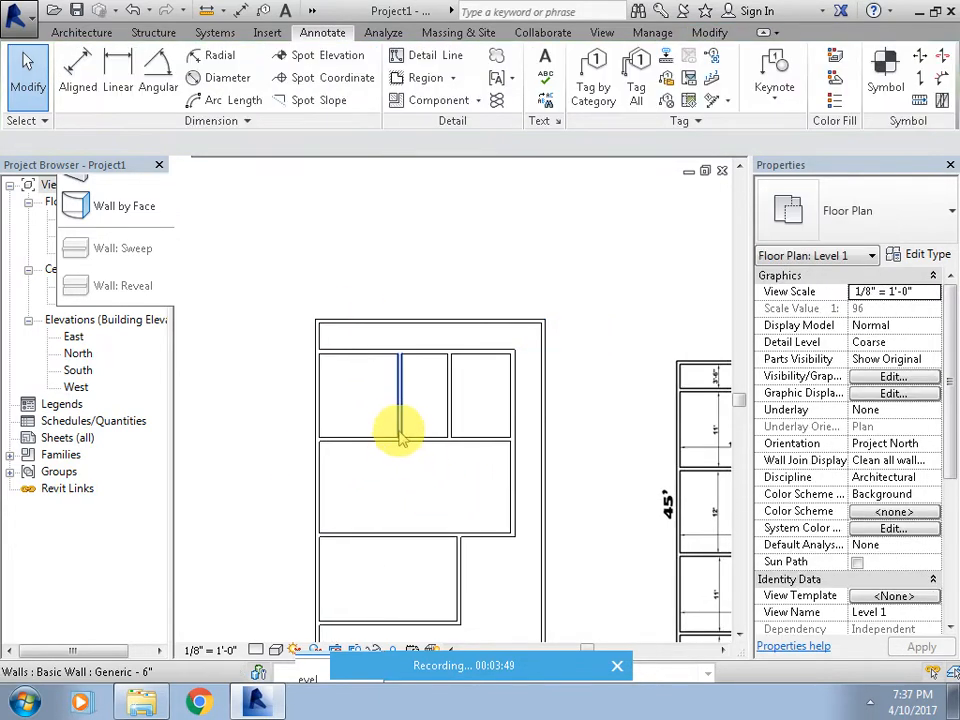
Move the first vertical partition in the upper row so the room beside the left outer wall is 12 feet wide.
left_click(398, 428)
middle_click_drag(561, 422, 588, 430)
scroll(585, 428, "up", 2)
scroll(354, 458, "down", 2)
mouse_move(282, 460)
middle_mouse_down()
mouse_move(542, 506)
mouse_move(500, 495)
mouse_move(514, 476)
mouse_move(568, 514)
mouse_move(602, 499)
mouse_move(420, 515)
middle_mouse_up()
left_click(392, 519)
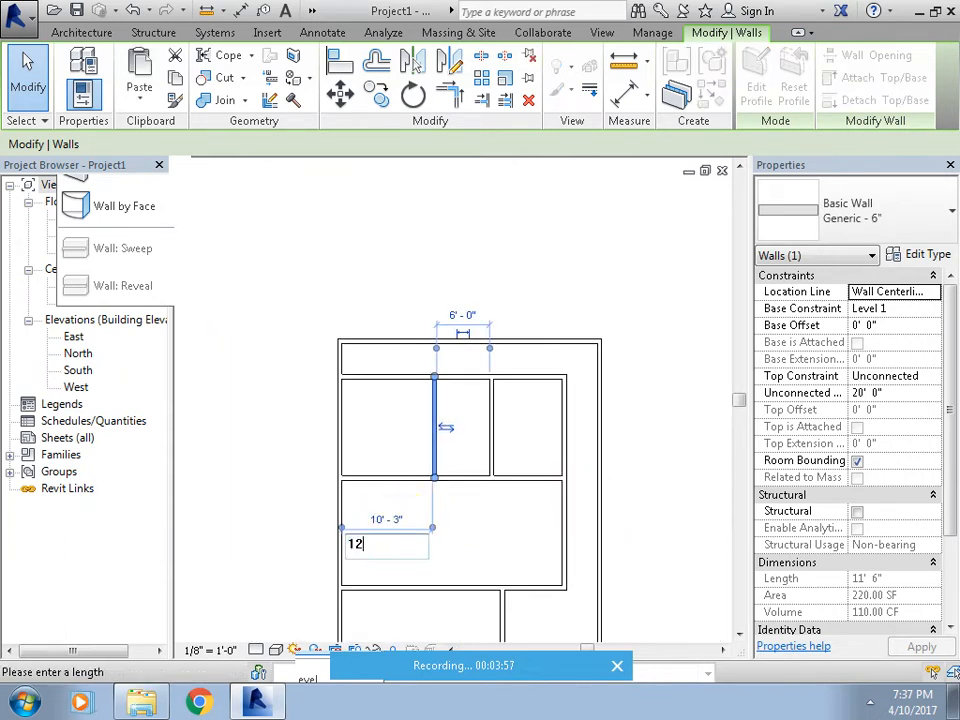
type("12")
key("Return")
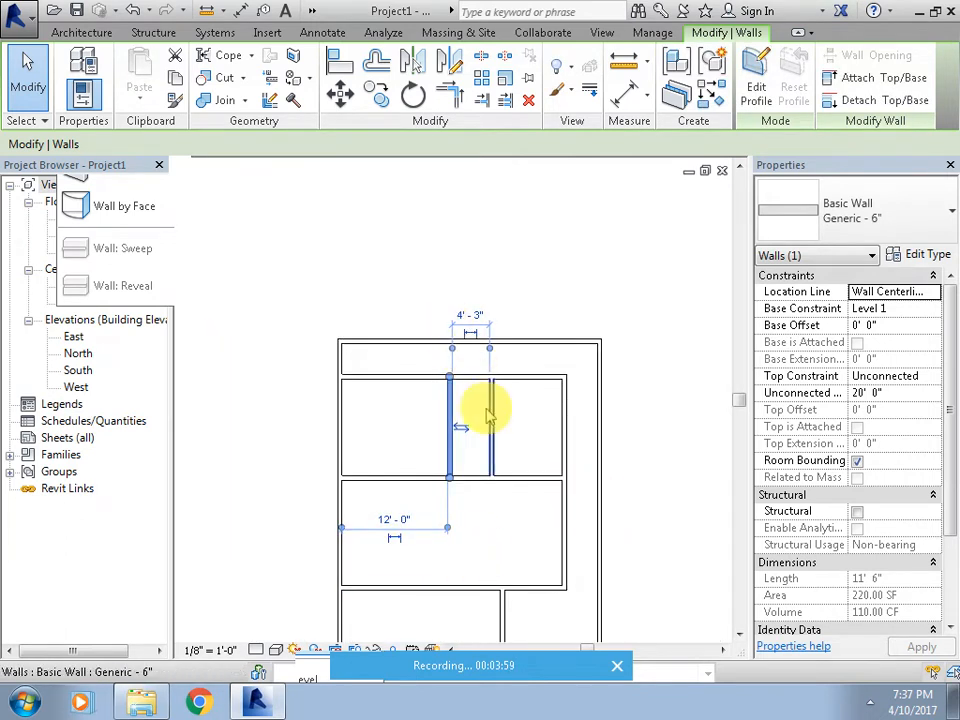
Move the second vertical partition in the upper row so the narrow middle room is 5'3" wide.
left_click(493, 364)
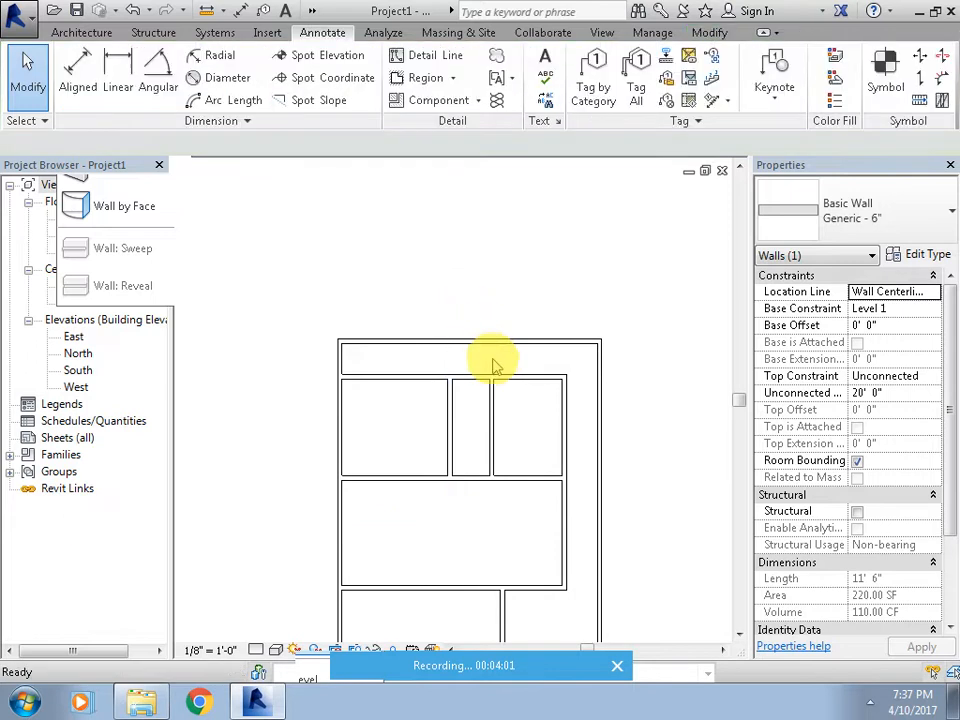
left_click(491, 398)
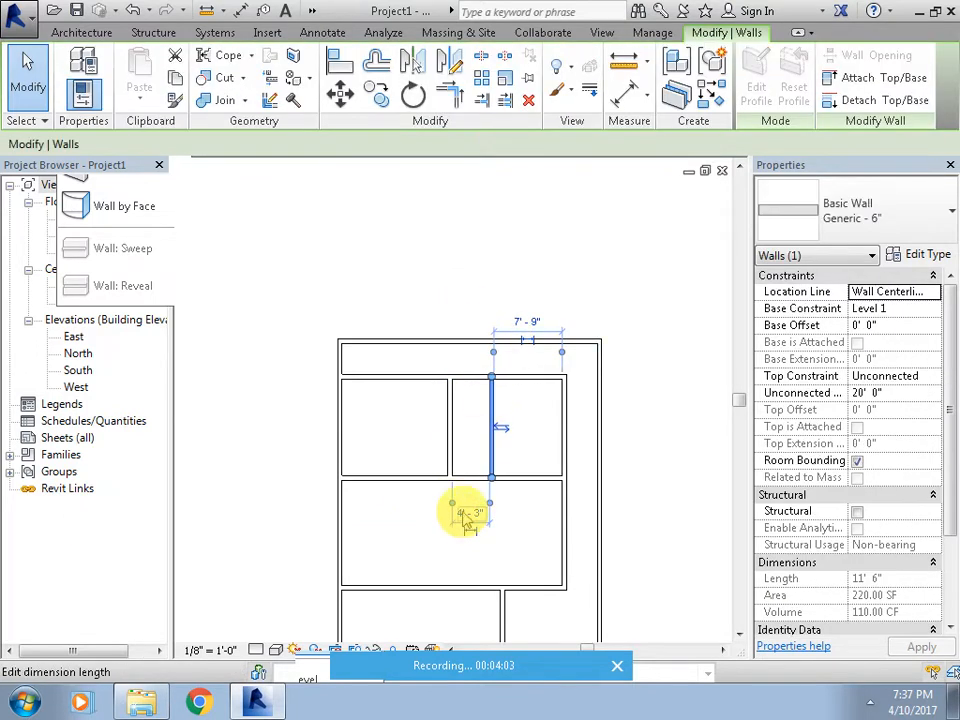
left_click(462, 514)
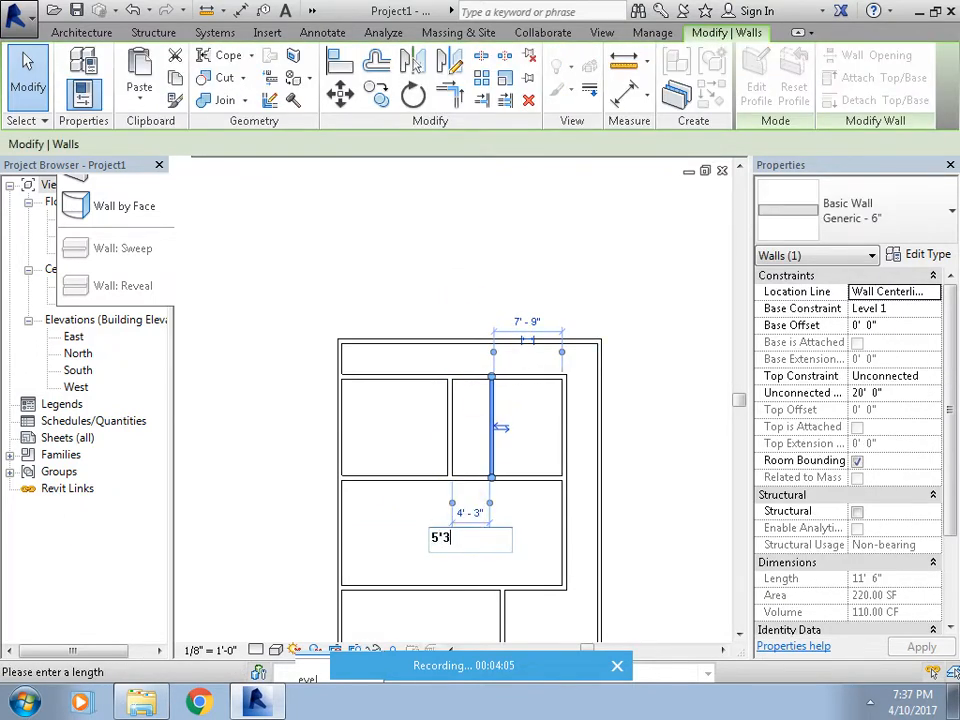
key("Return")
left_click(639, 467)
Offset a copy of the horizontal partition below the upper rooms 5' 9" upward through those rooms.
middle_click_drag(572, 345, 397, 352)
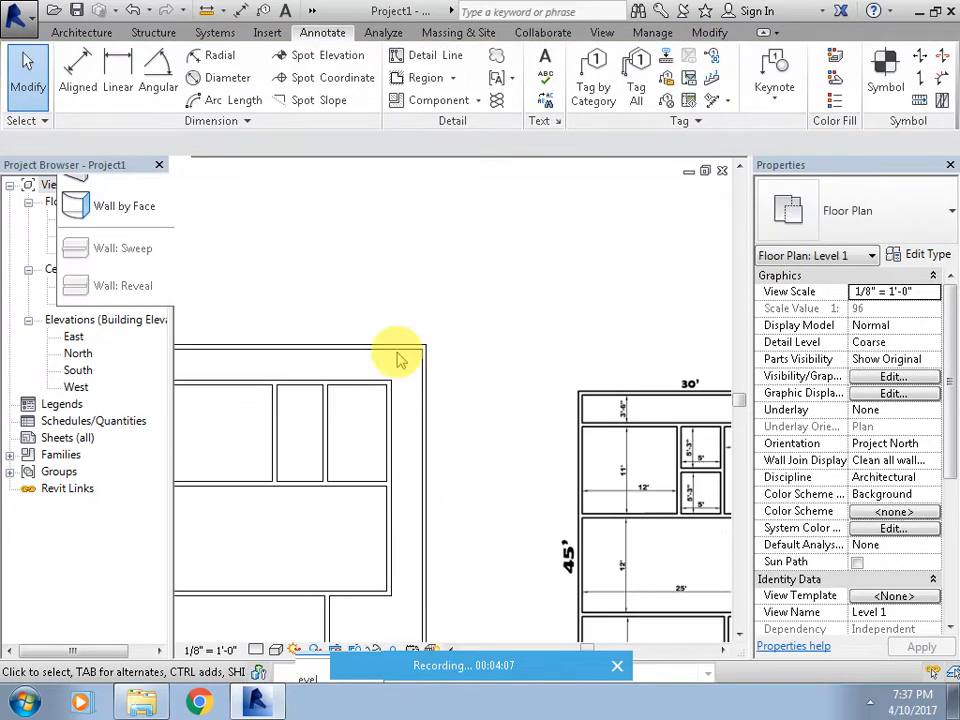
middle_click_drag(677, 521, 565, 517)
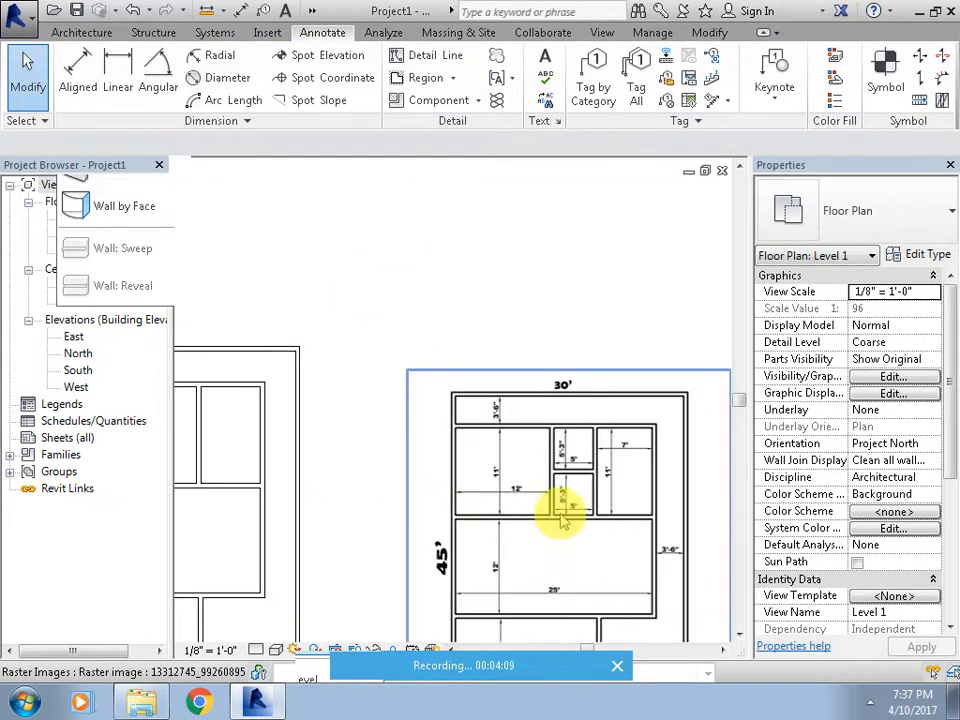
scroll(565, 517, "up", 3)
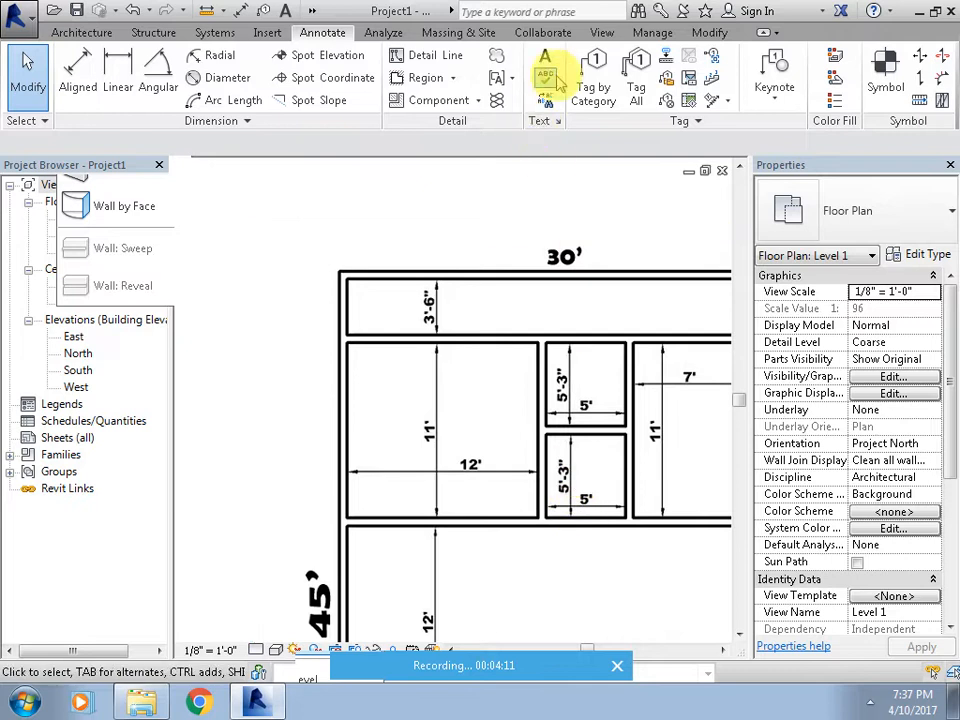
left_click(710, 33)
left_click(376, 62)
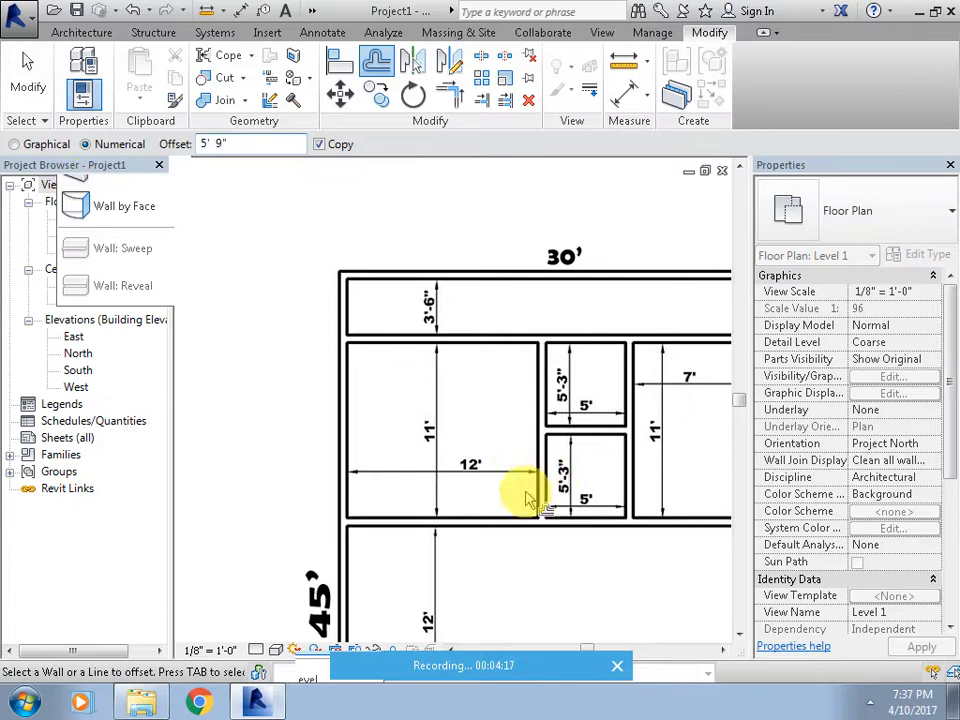
middle_click_drag(401, 549, 752, 556)
middle_click_drag(316, 462, 531, 489)
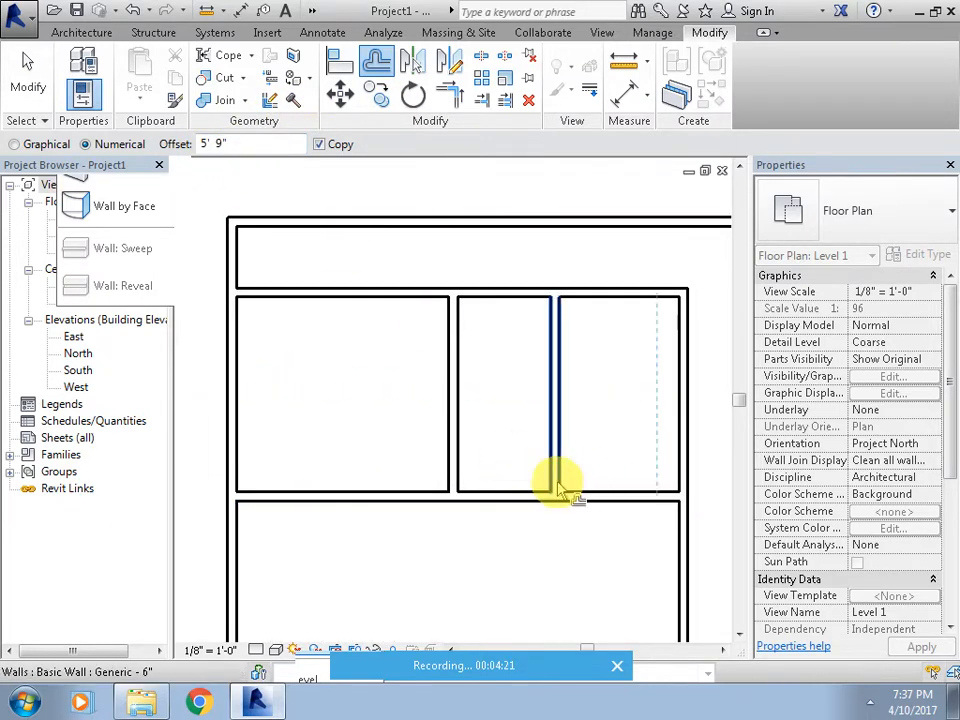
left_click(506, 495)
key("Escape")
key("Escape")
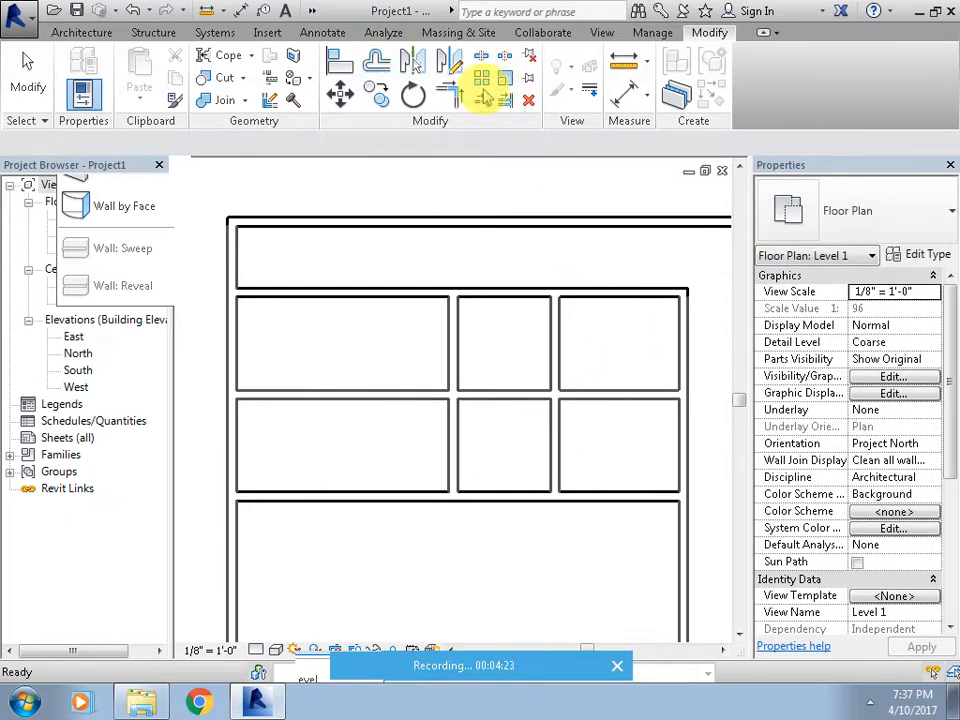
Trim the new horizontal wall on both sides so it spans only between the two vertical partitions.
left_click(480, 100)
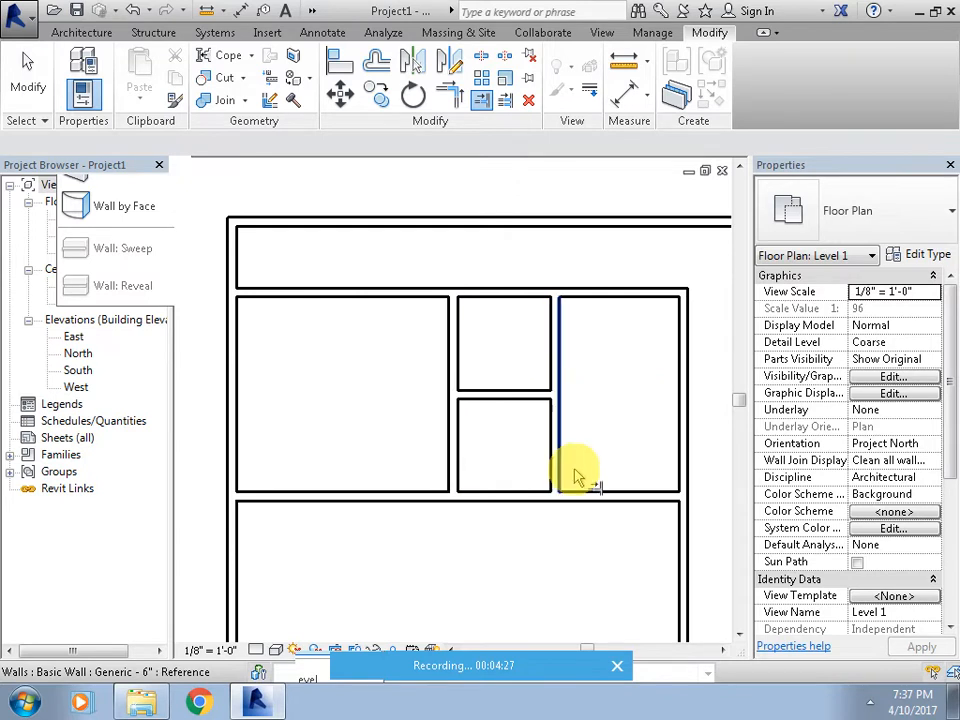
scroll(574, 475, "down", 3)
scroll(447, 415, "down", 2)
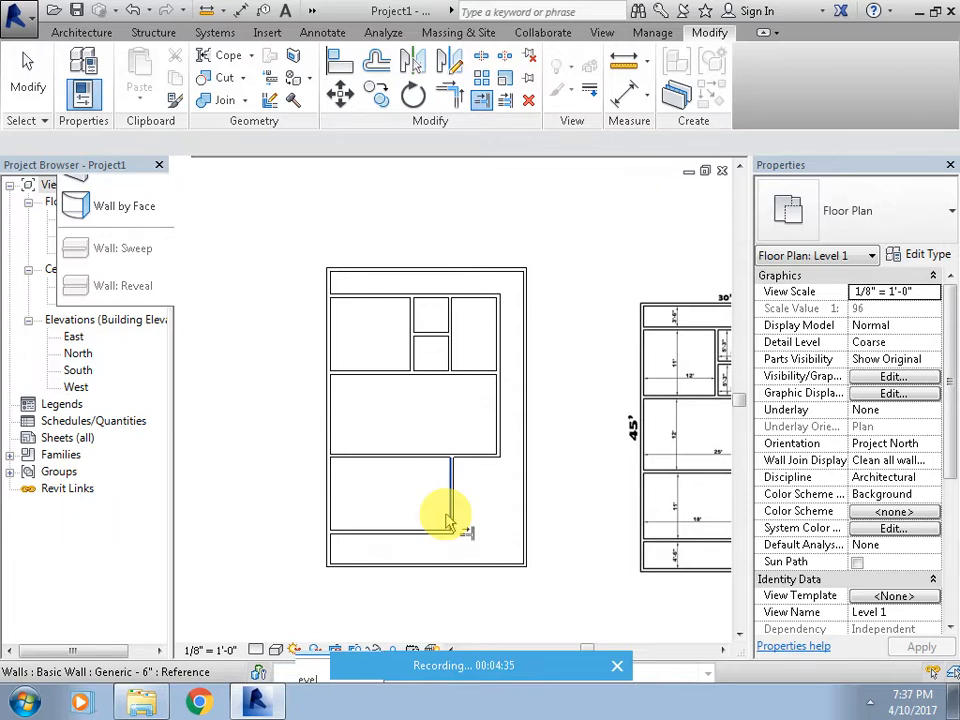
middle_click_drag(429, 508, 387, 466)
key("Escape")
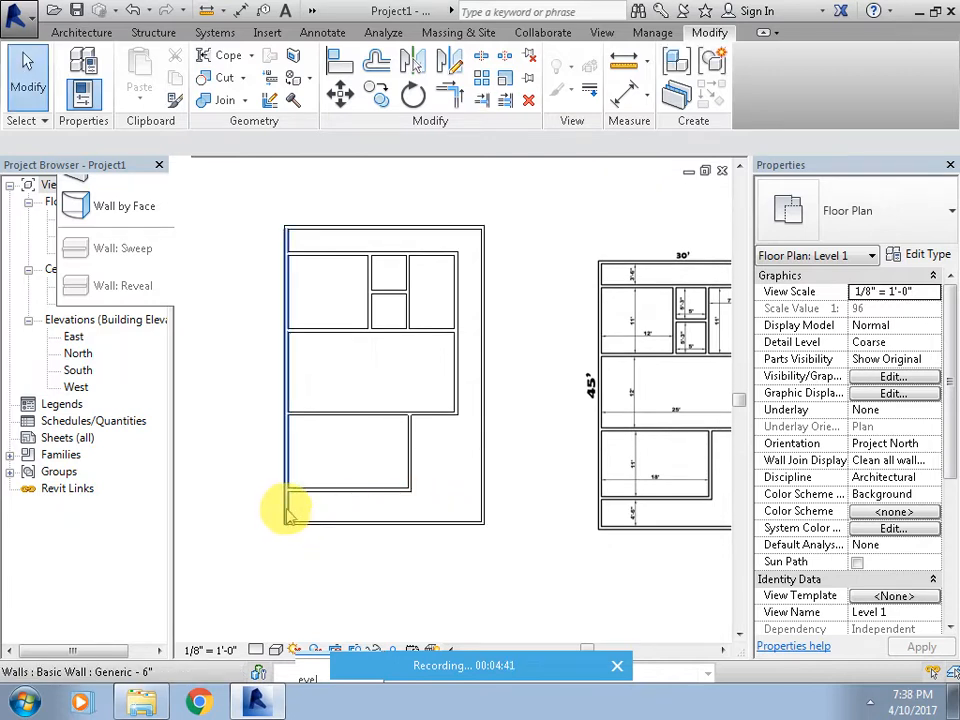
left_click(483, 500)
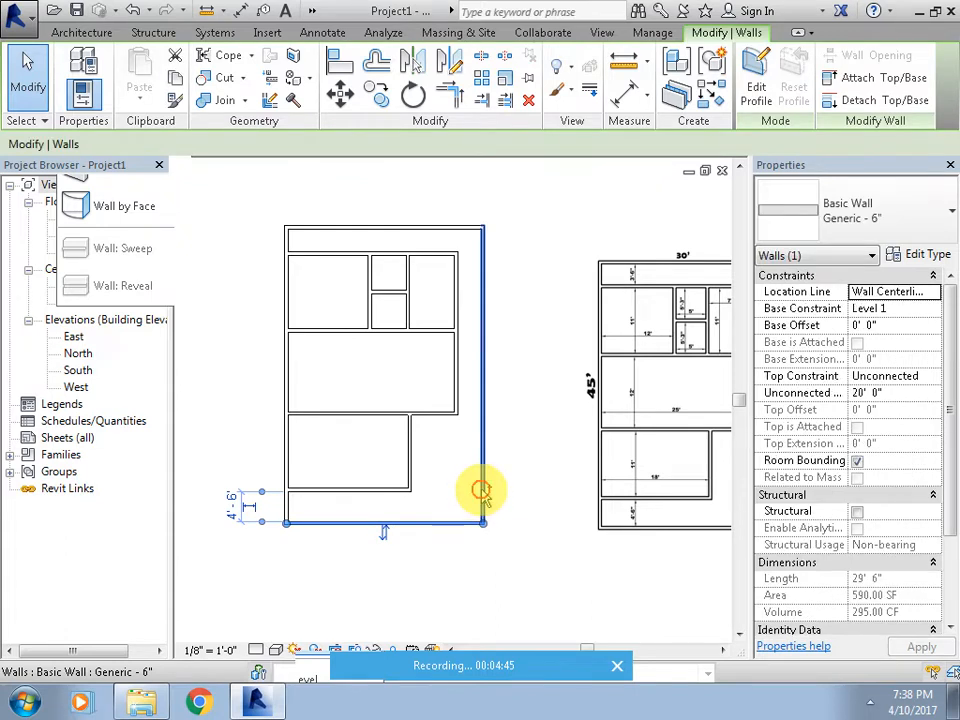
left_click(482, 490, "ctrl")
left_click(454, 226, "ctrl")
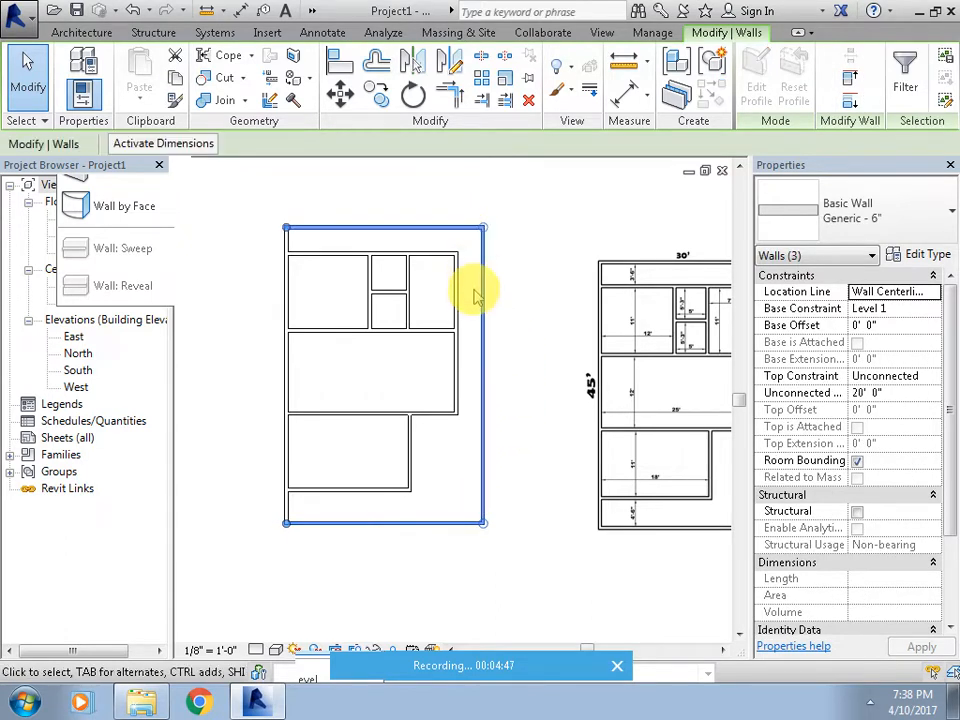
scroll(296, 221, "up", 3)
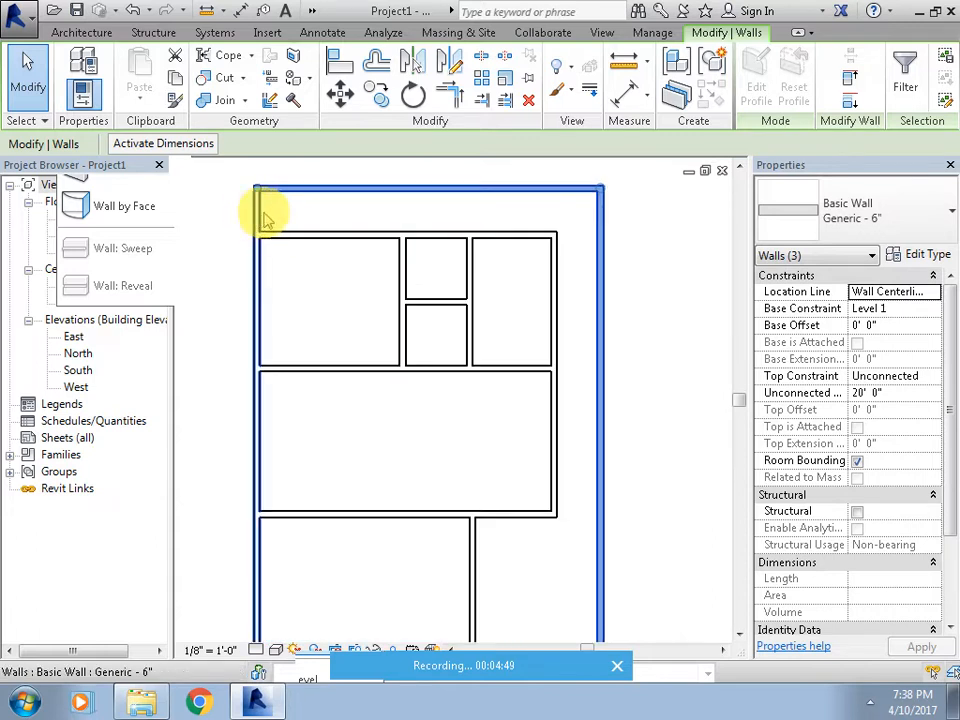
scroll(274, 257, "down", 1)
middle_click_drag(274, 257, 424, 255)
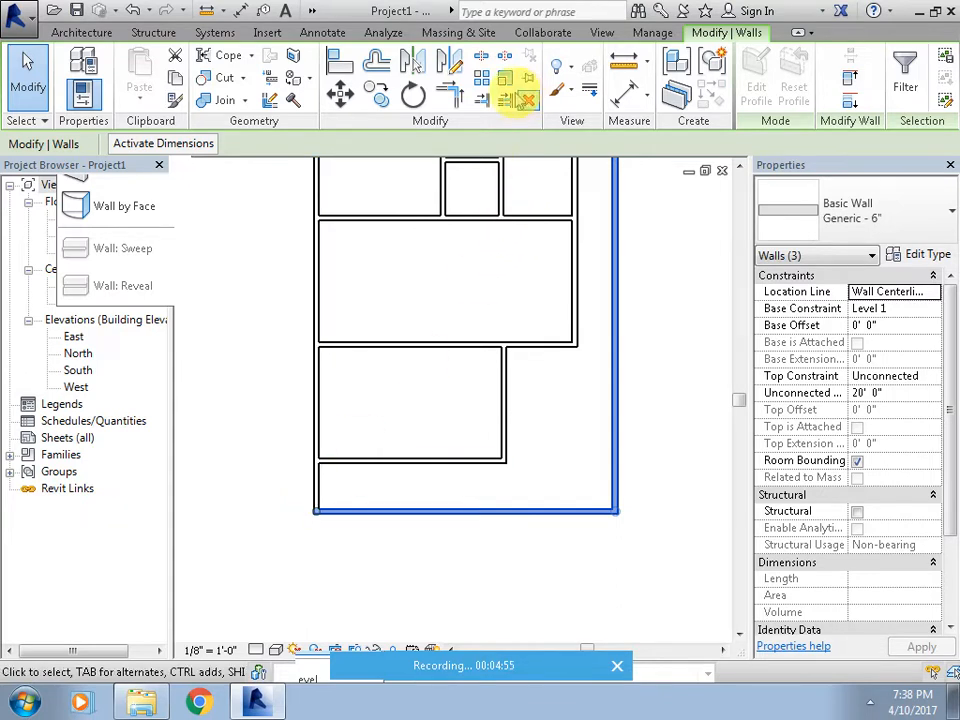
Split the left outer wall where the uppermost and lowermost horizontal partitions meet it, keeping the inner segment.
left_click(481, 62)
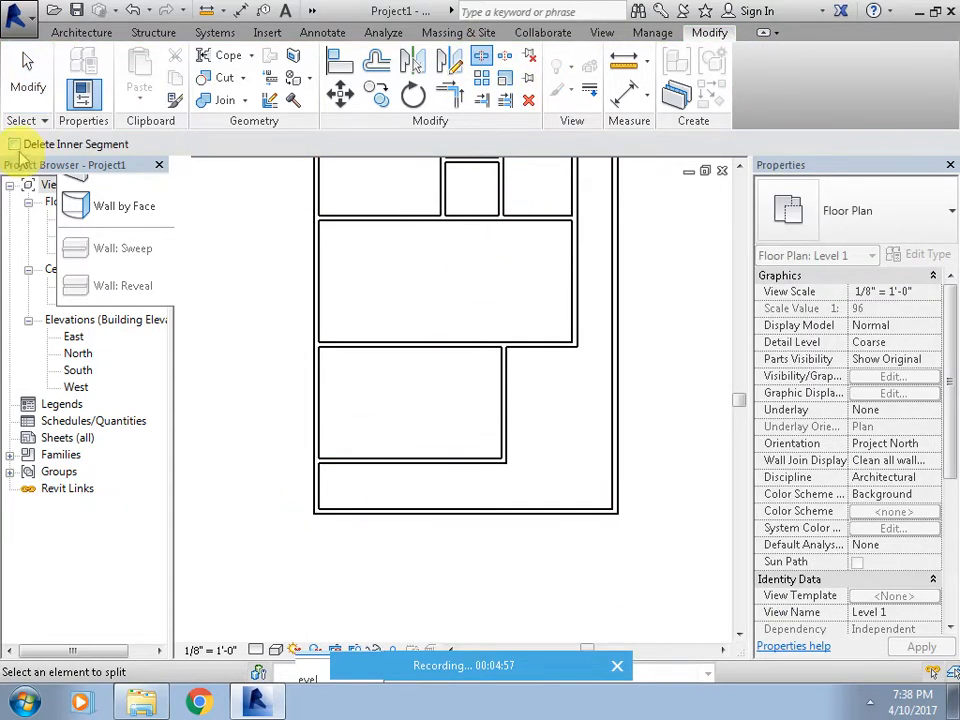
scroll(386, 405, "down", 2)
middle_click_drag(386, 405, 430, 582)
scroll(376, 343, "up", 7)
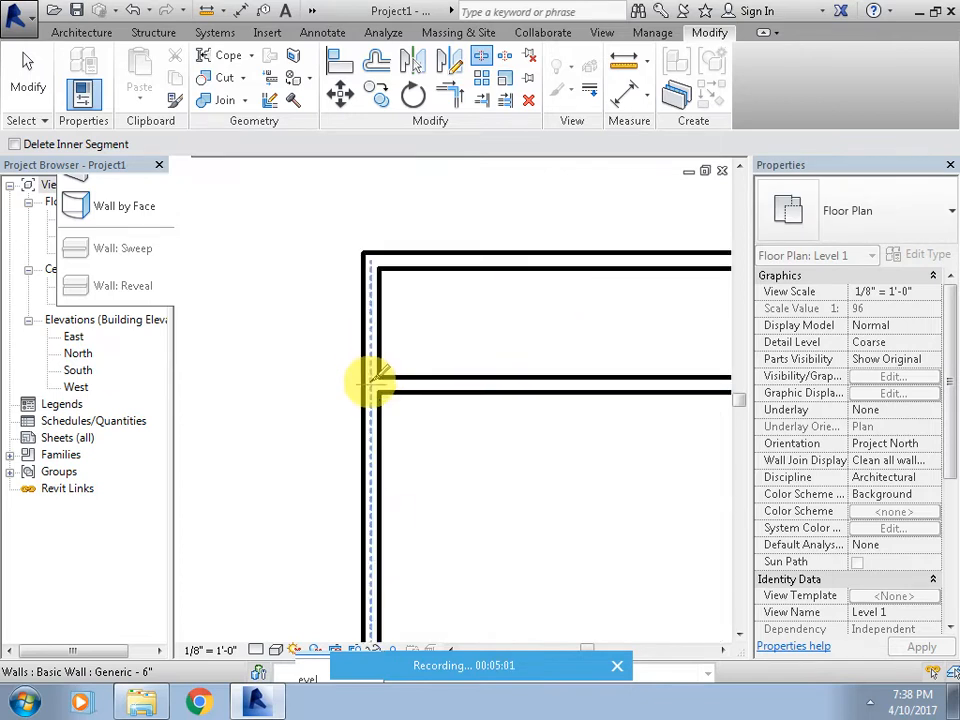
left_click(371, 382)
scroll(477, 450, "down", 5)
middle_click_drag(478, 456, 413, 197)
scroll(376, 405, "up", 2)
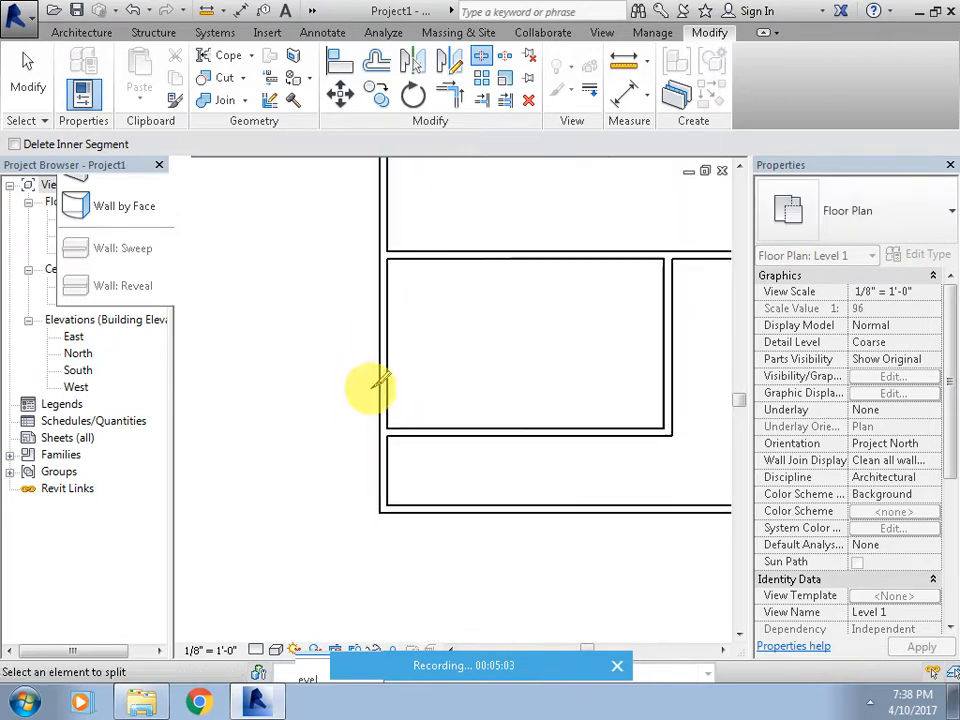
scroll(391, 428, "up", 3)
left_click(371, 442)
scroll(444, 502, "down", 3)
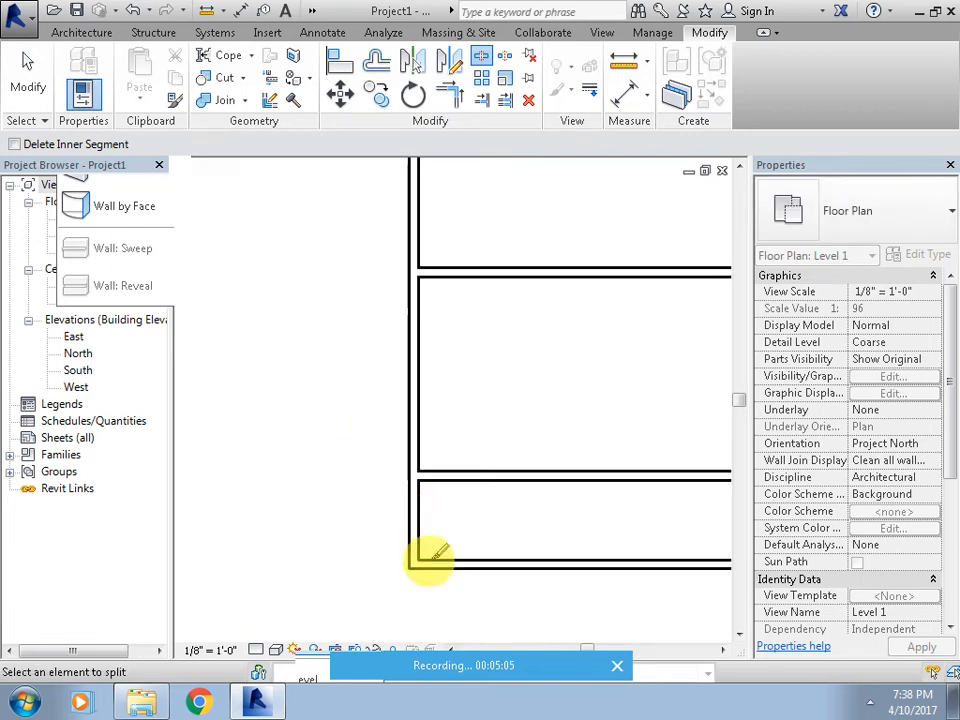
key("Escape")
left_click(416, 542)
scroll(432, 545, "down", 2)
middle_click_drag(417, 524, 321, 488)
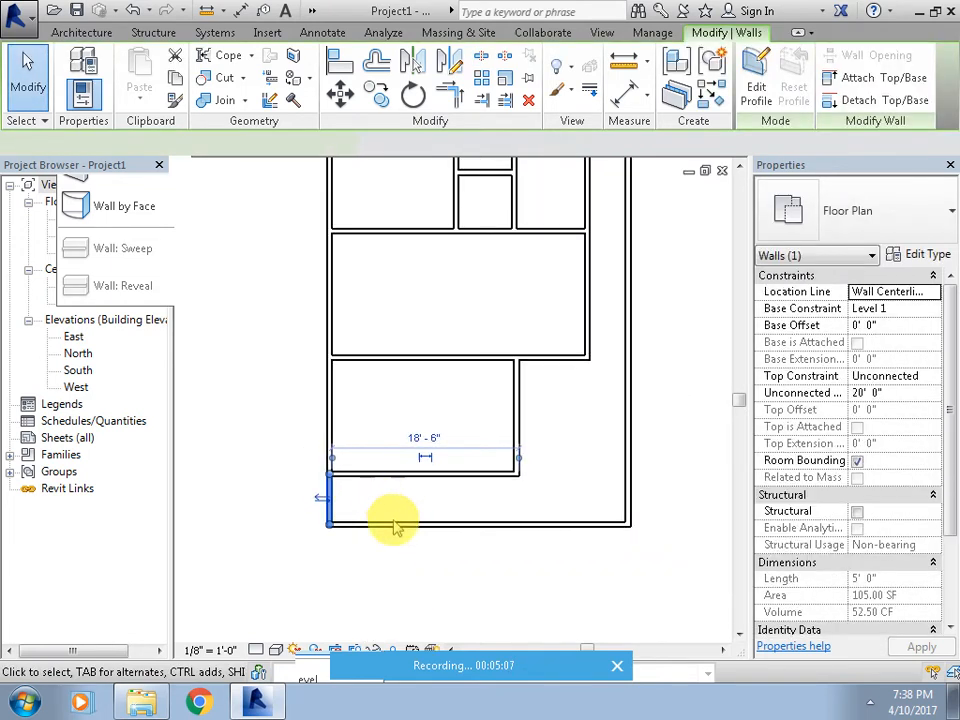
left_click(440, 524, "ctrl")
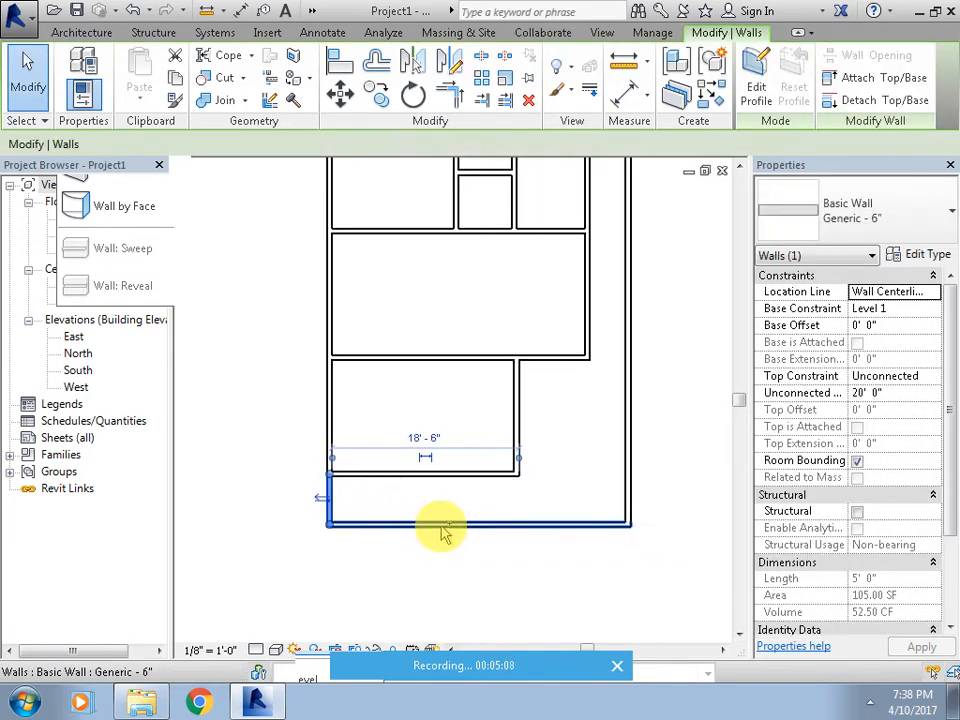
left_click(628, 477, "ctrl")
middle_click_drag(574, 270, 519, 558)
Duplicate the type of the top outer wall and upper-left outer segment as bwall, and set their base offset to -2' 0".
left_click(492, 365)
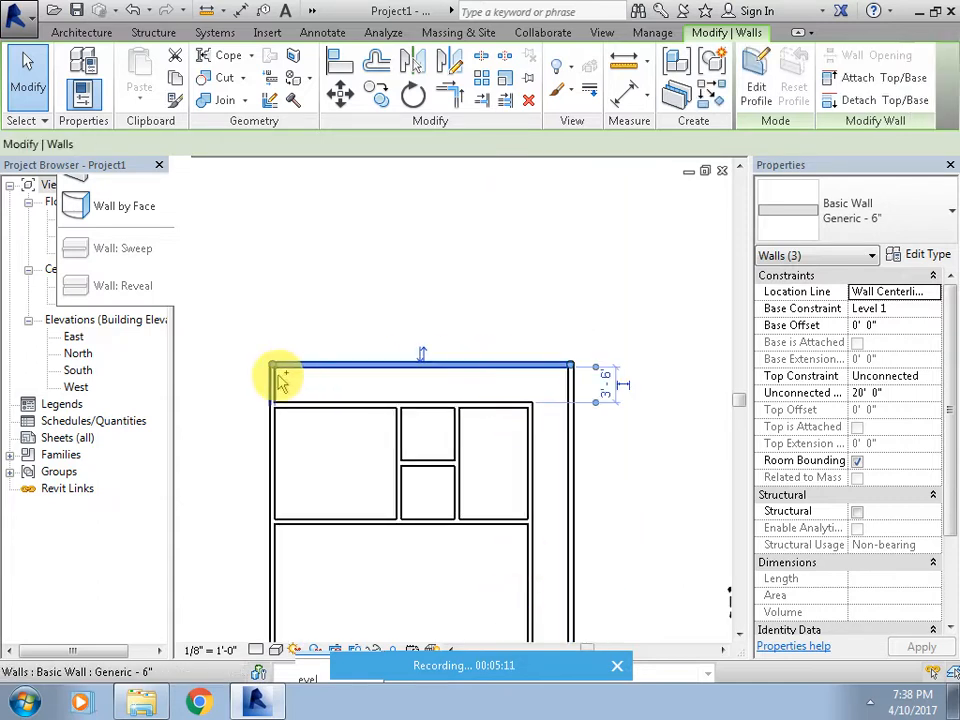
left_click(932, 254)
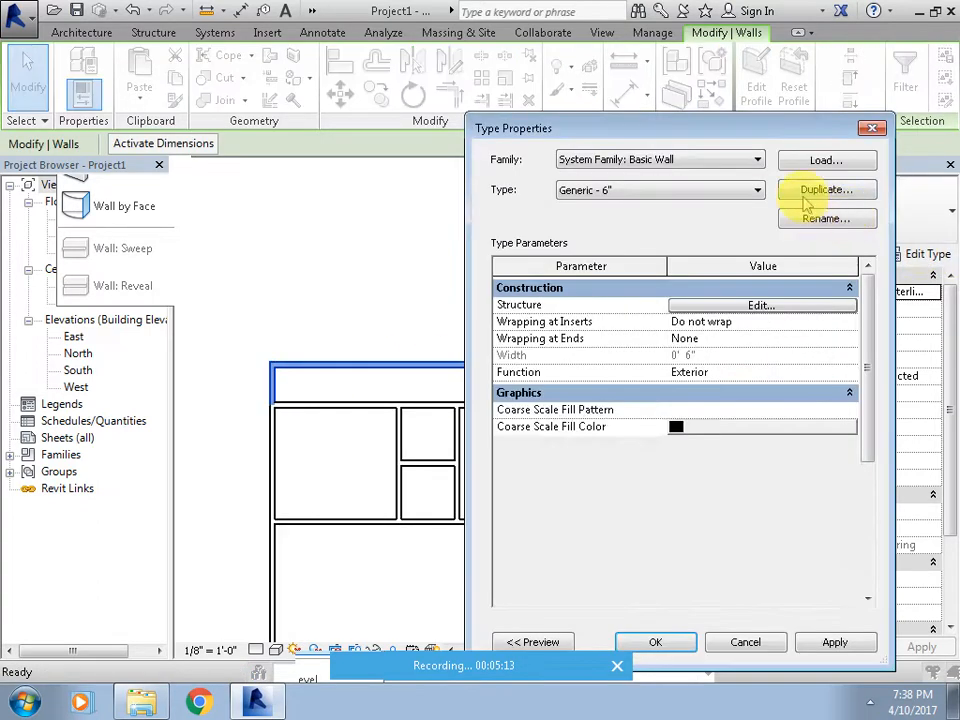
left_click(811, 195)
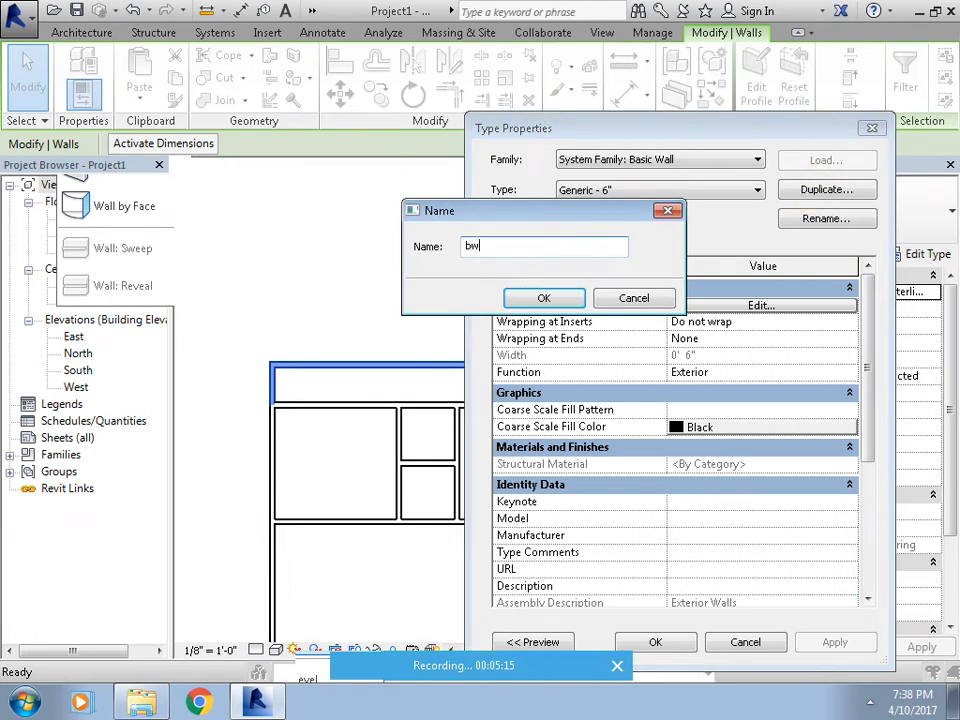
left_click(543, 297)
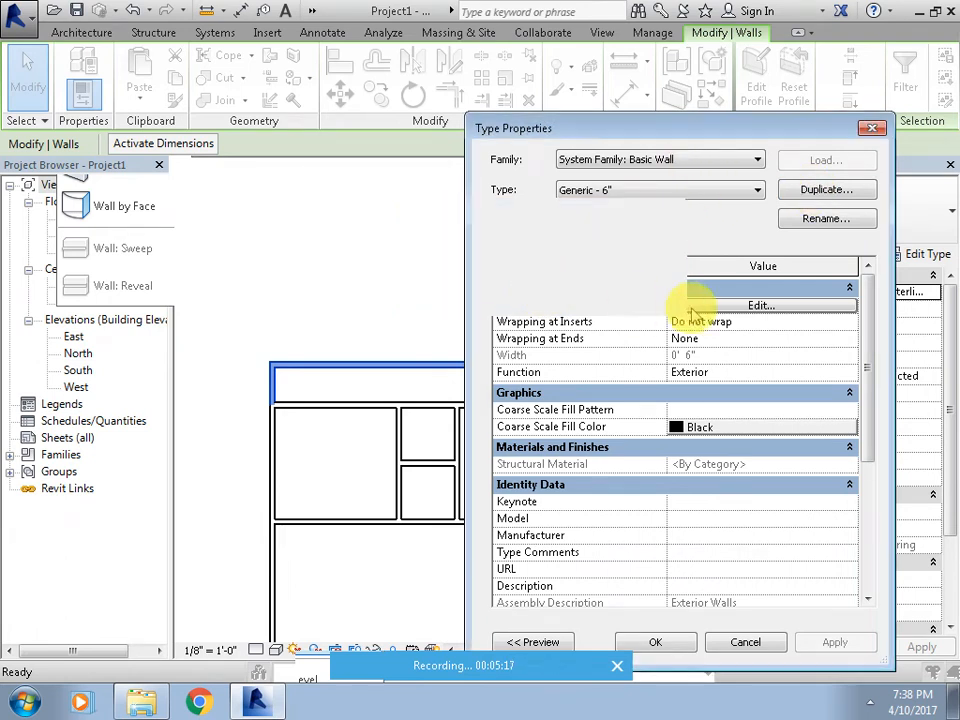
left_click(724, 306)
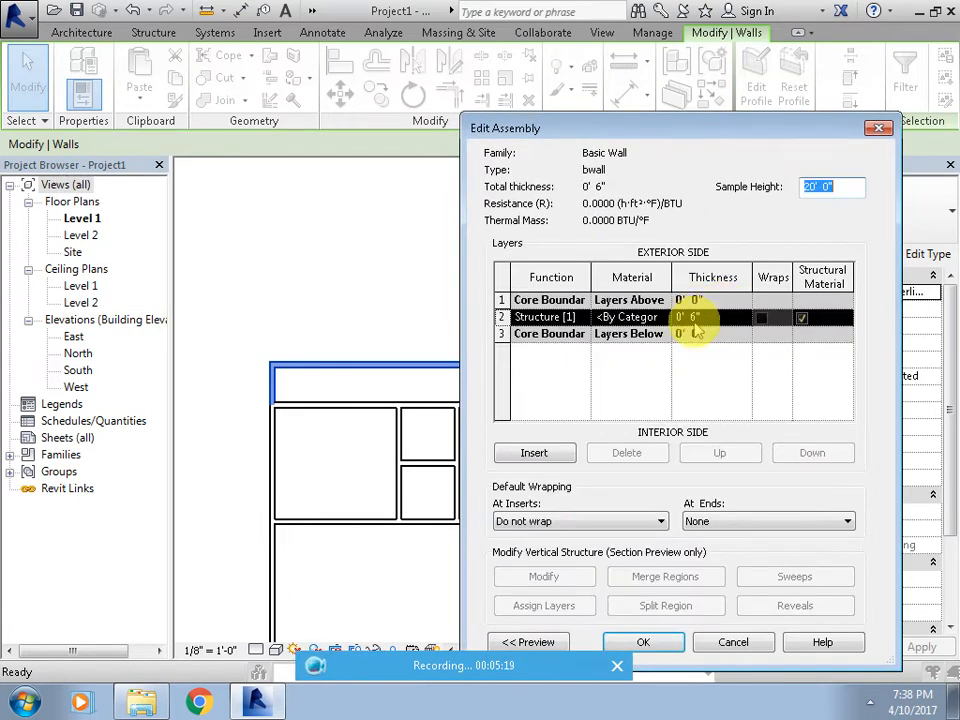
left_click(643, 645)
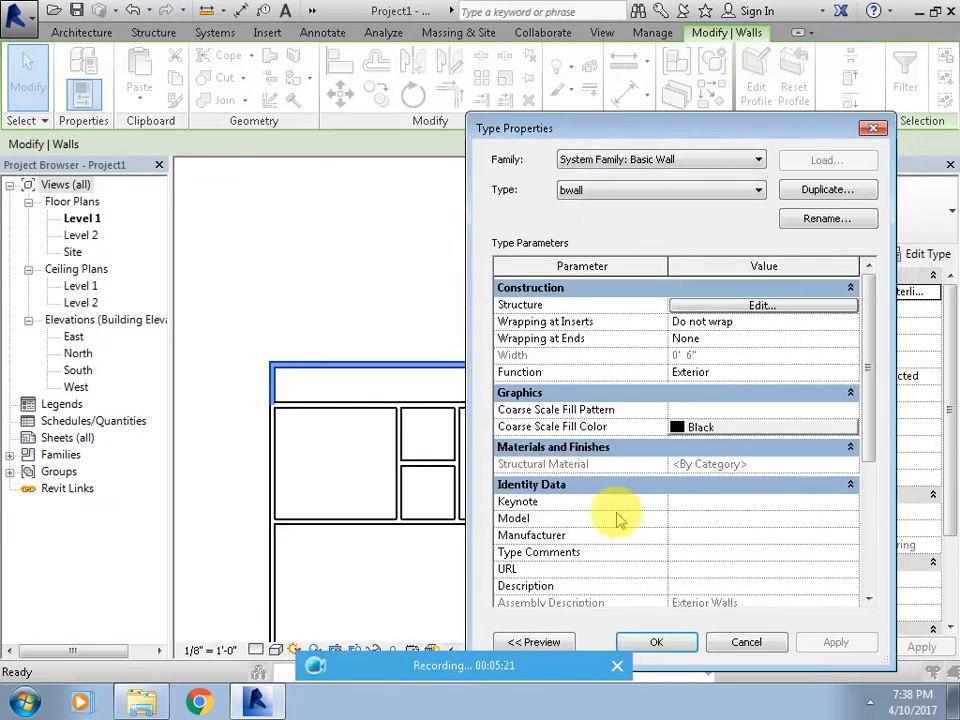
left_click(684, 648)
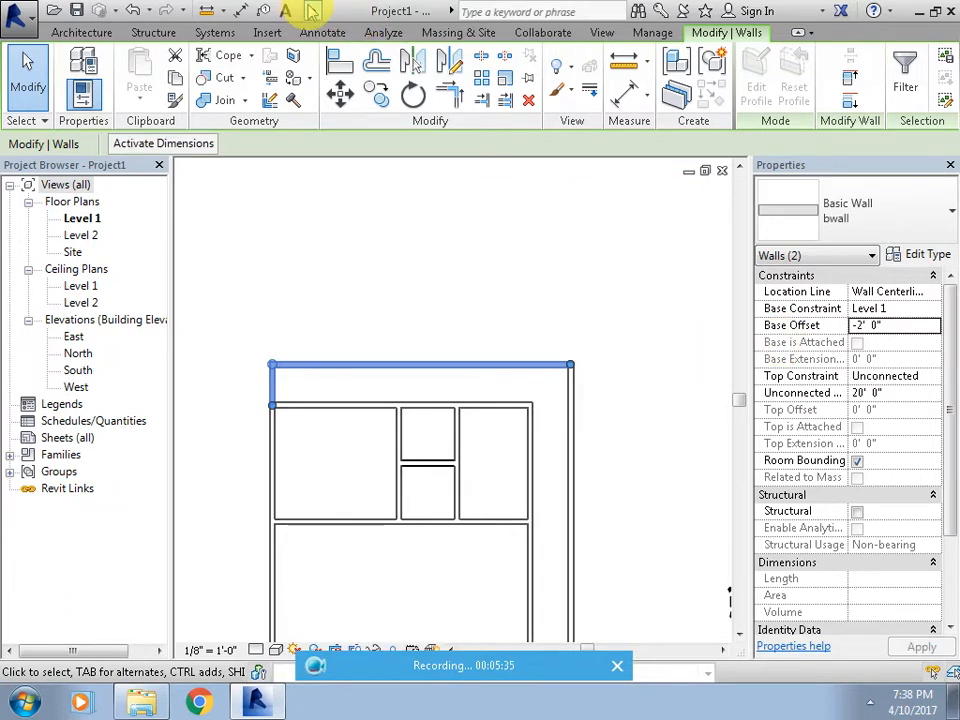
Inspect the base of the two bwall walls in the South elevation and the 3D view.
double_click(76, 370)
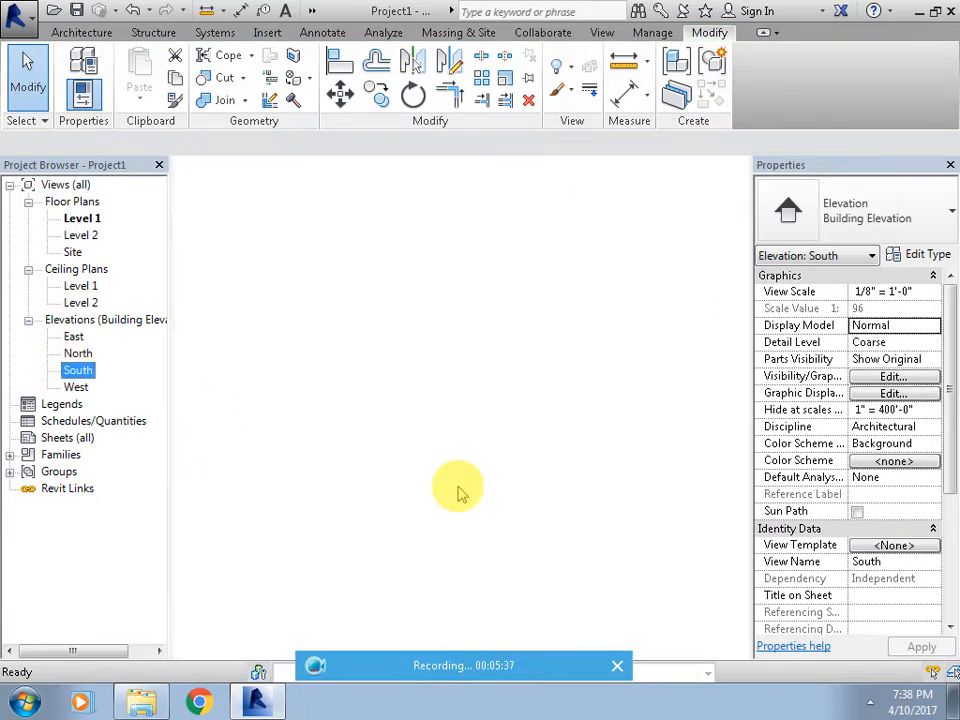
scroll(484, 490, "up", 3)
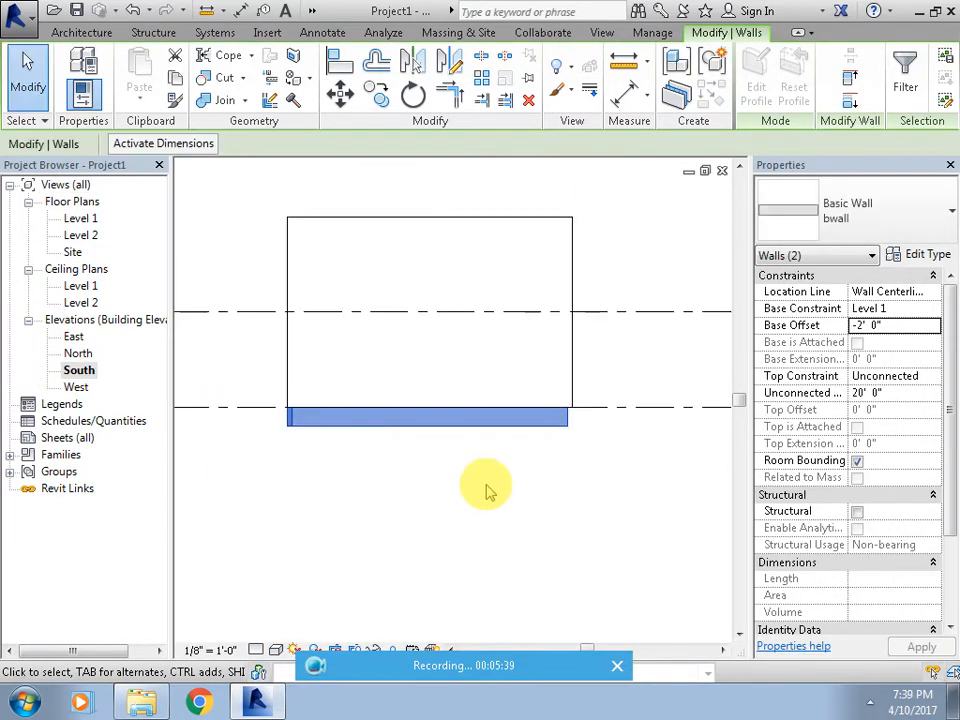
scroll(585, 265, "down", 2)
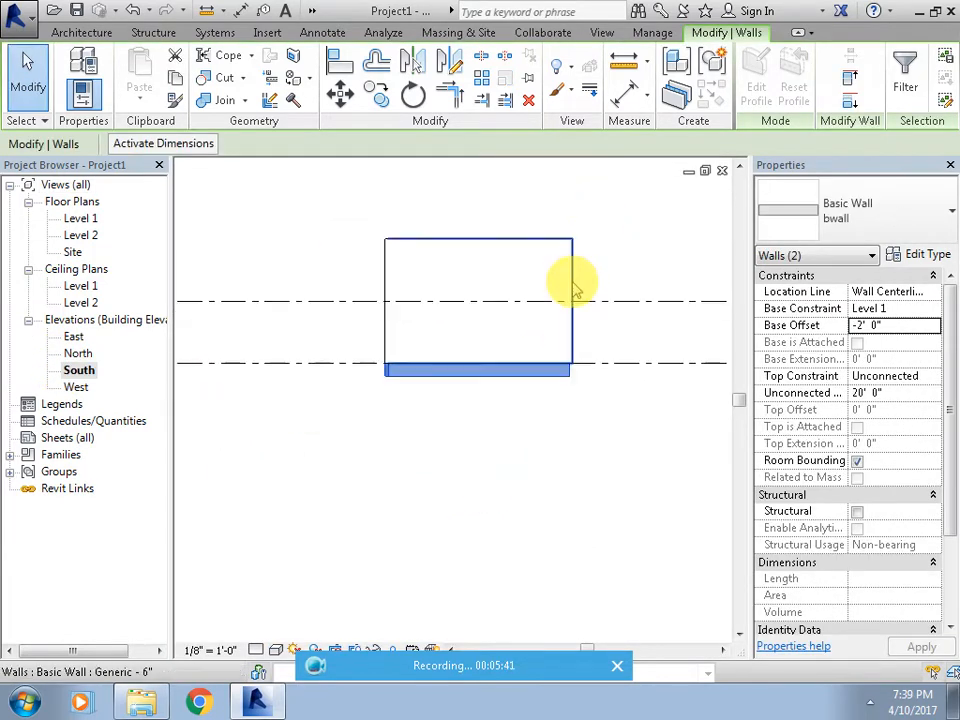
middle_click_drag(574, 285, 546, 354)
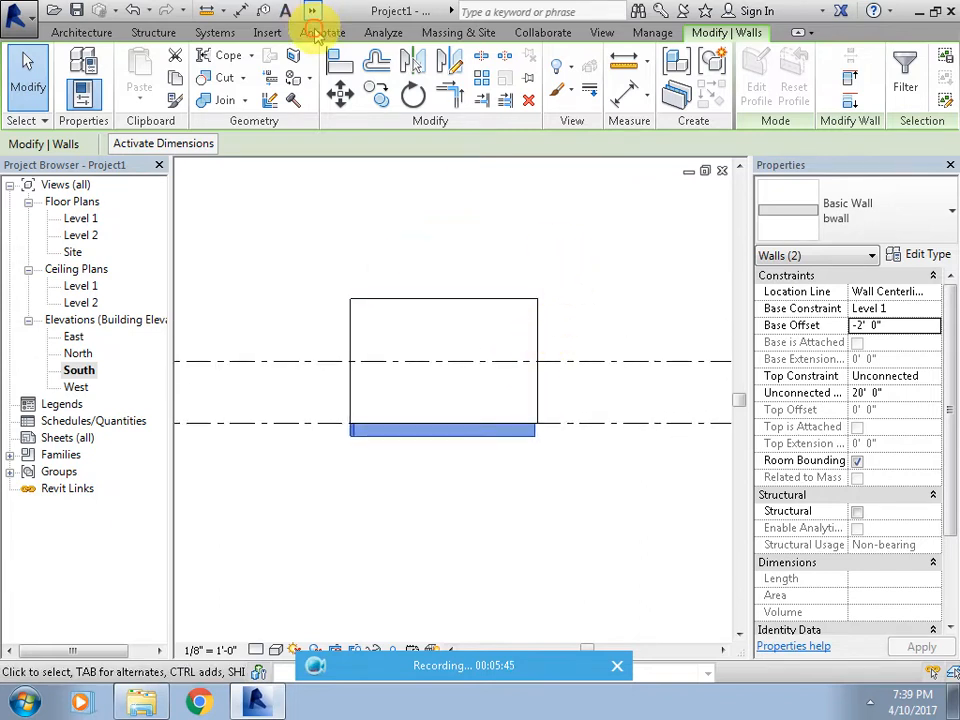
scroll(485, 324, "down", 2)
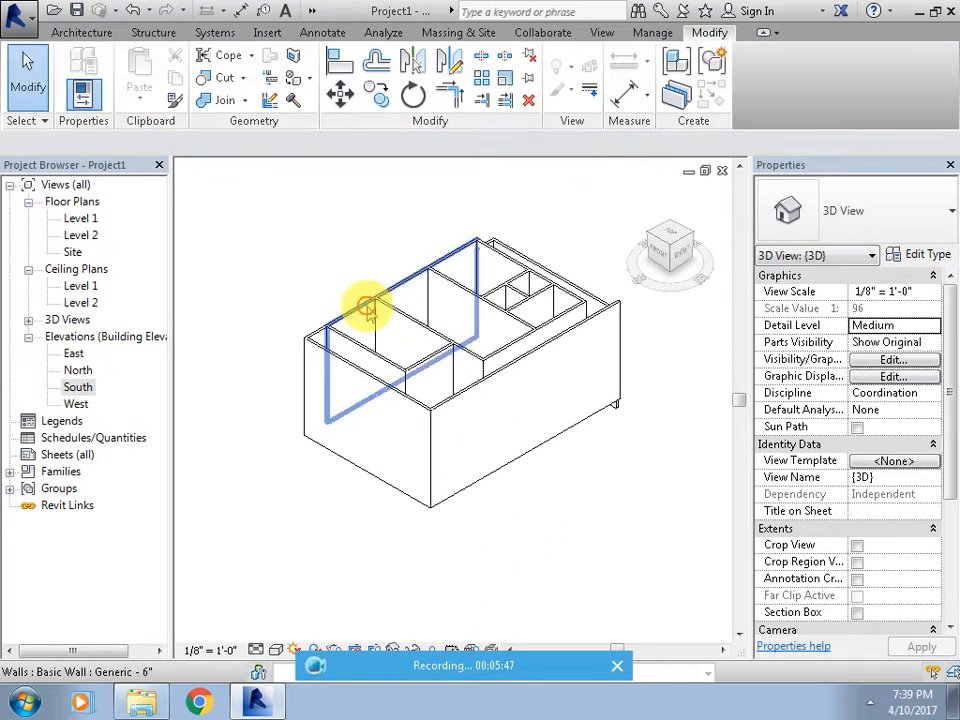
Select all instances of the Generic - 6" wall type in the 3D view to check which walls still use it.
left_click(367, 307)
key("s")
key("a")
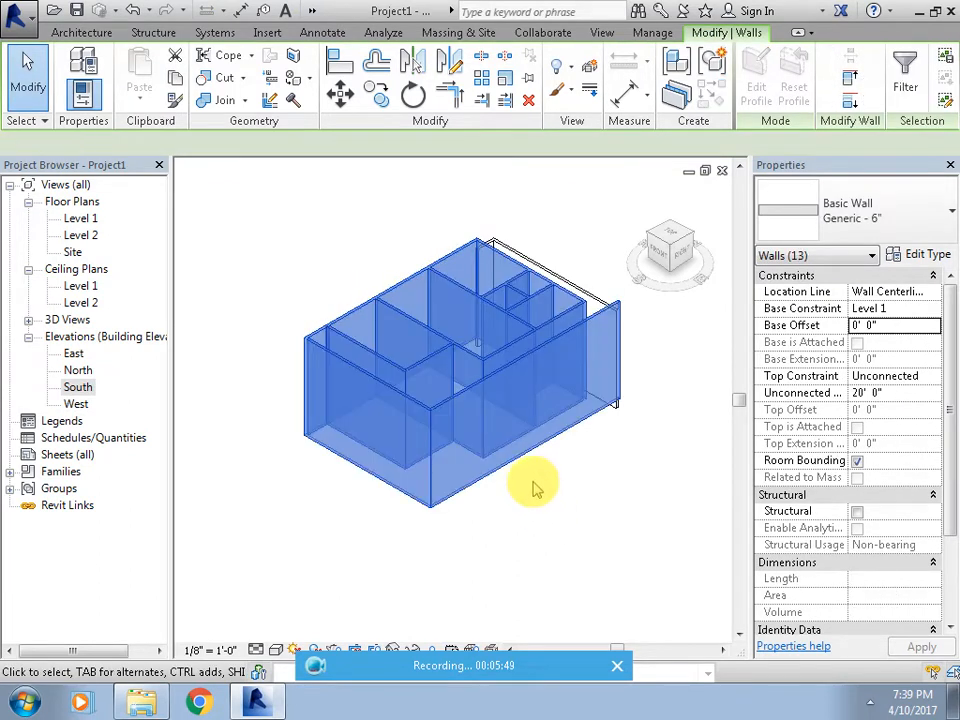
left_click(557, 531)
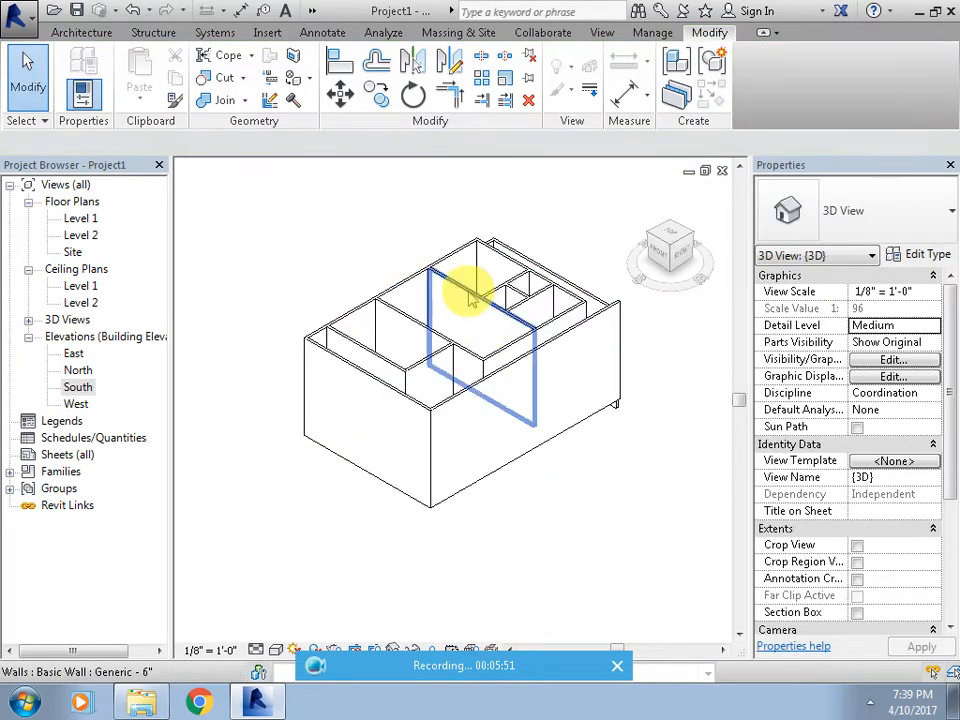
left_click(470, 298)
key("s")
key("a")
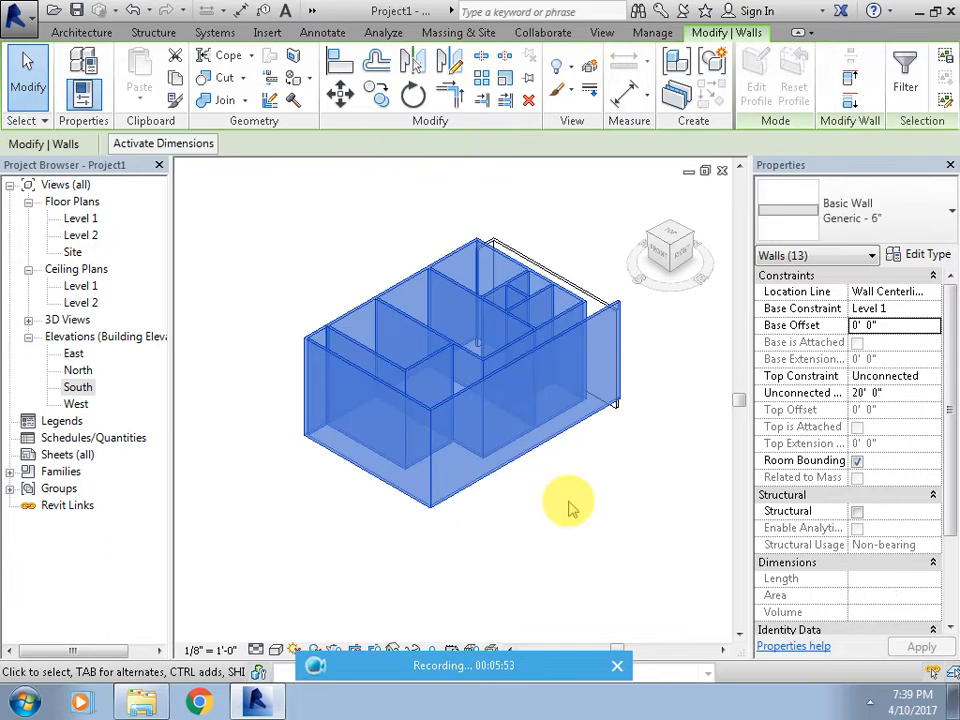
Return to the Level 1 floor plan and check the type of the top outer wall.
double_click(88, 218)
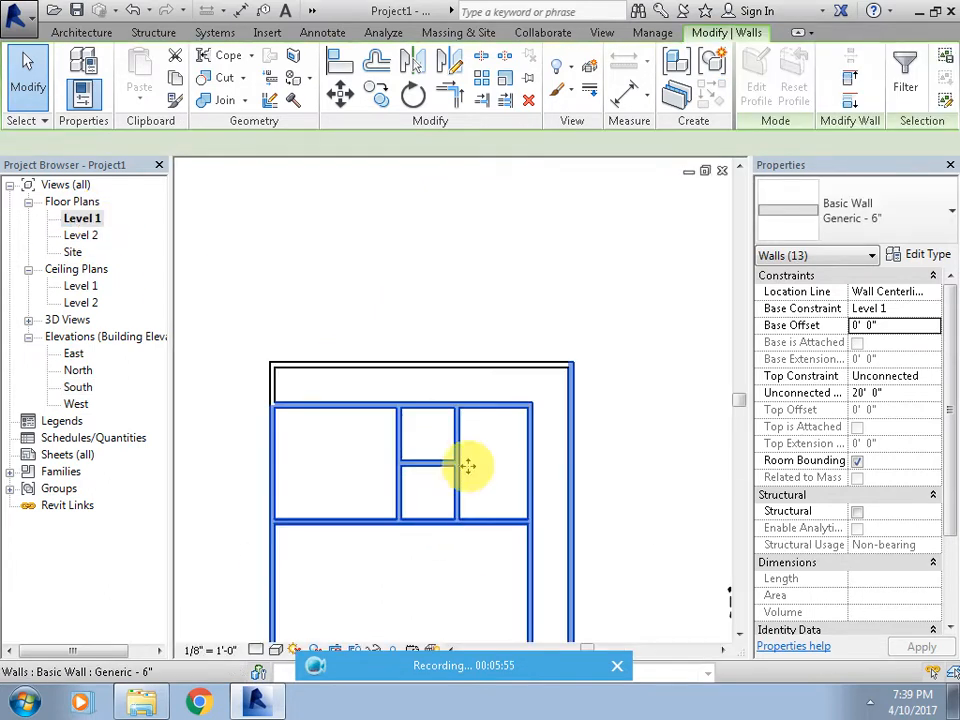
scroll(468, 466, "down", 2)
left_click(399, 285)
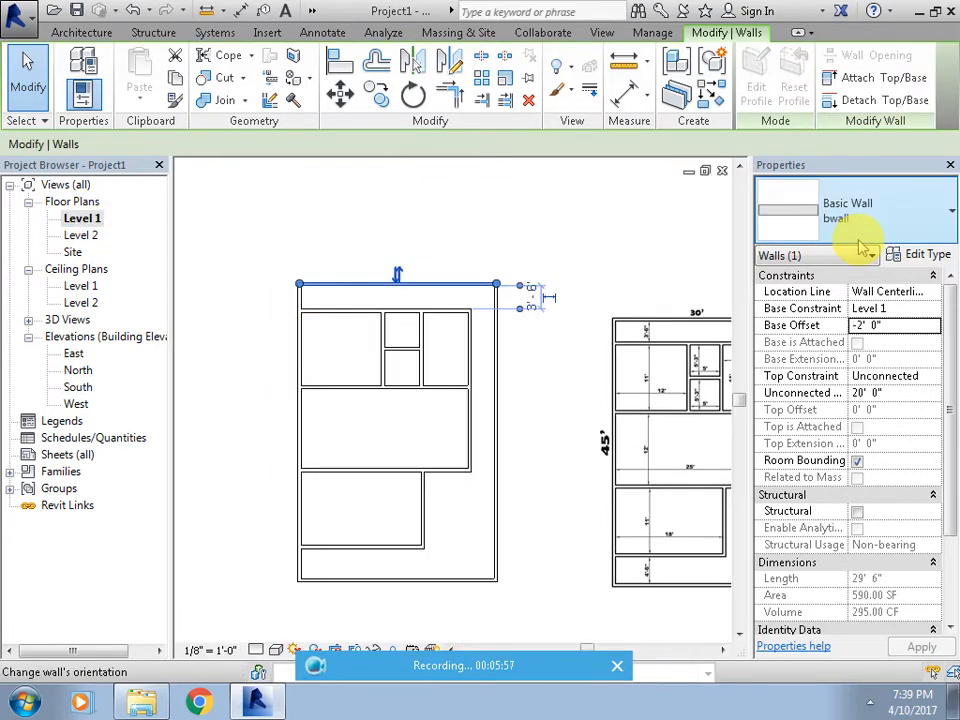
left_click(564, 321)
Assign the bwall type to the right and bottom outer walls and the short lower-left outer segment.
left_click(497, 328)
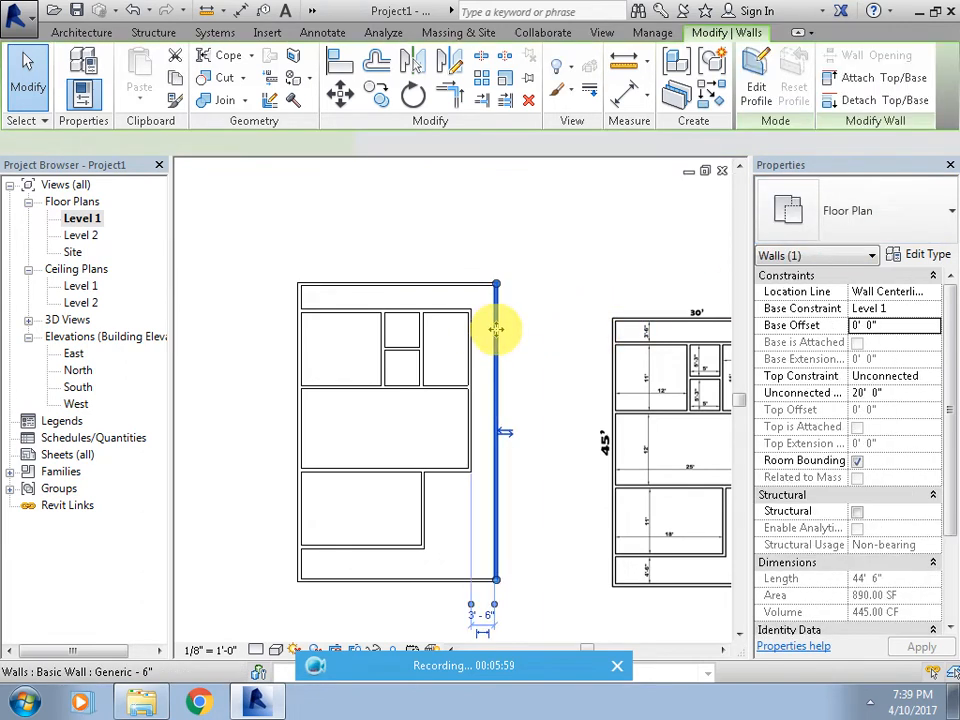
middle_click_drag(572, 358, 567, 324)
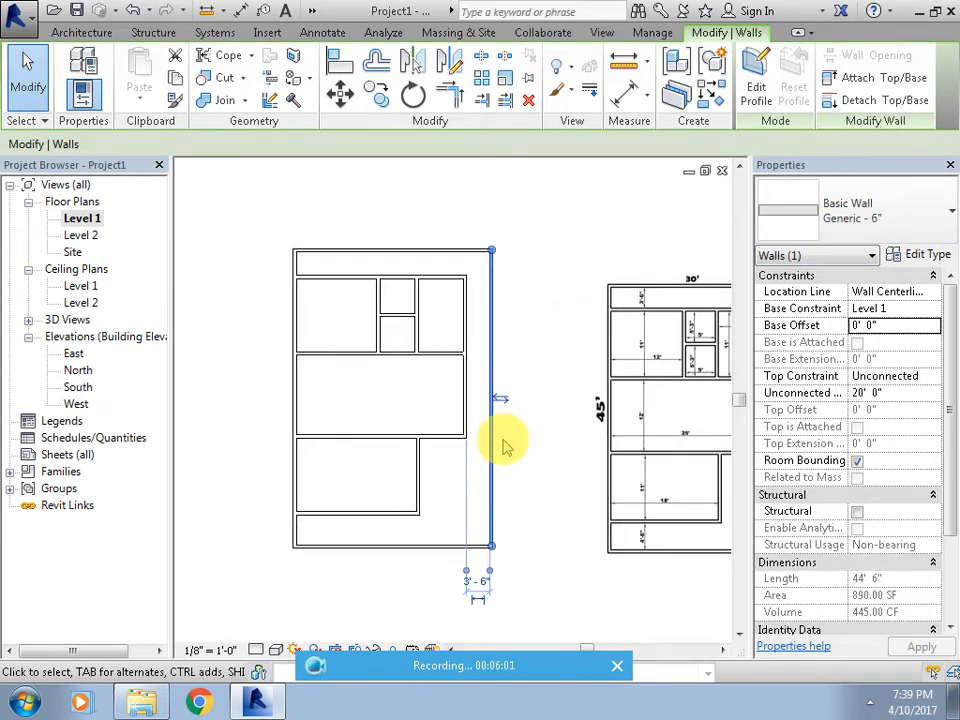
left_click(403, 544, "ctrl")
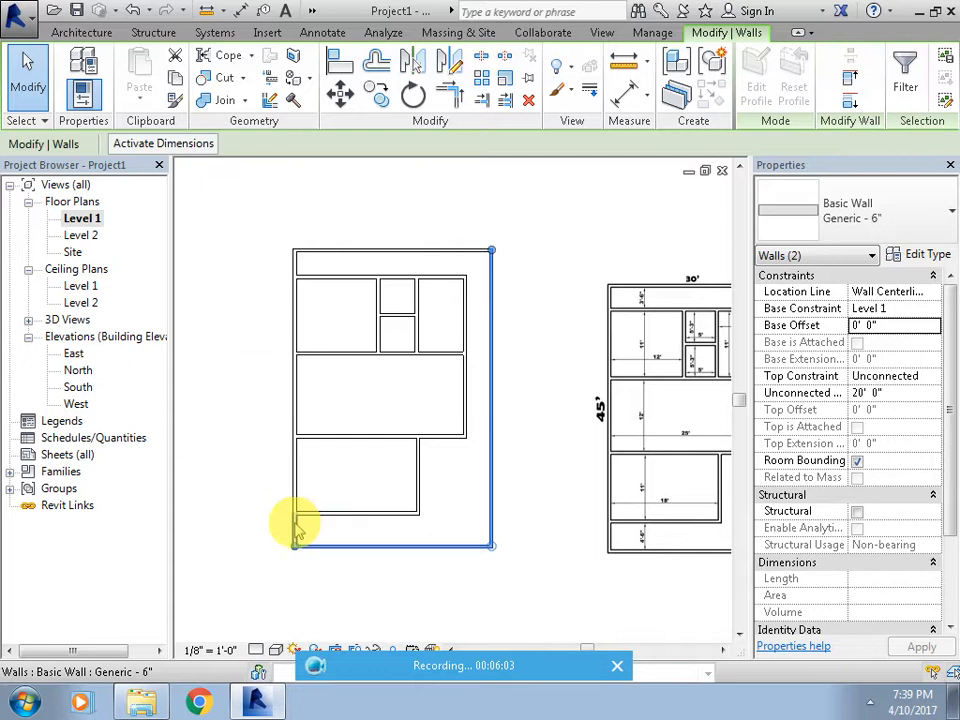
left_click(360, 262, "ctrl")
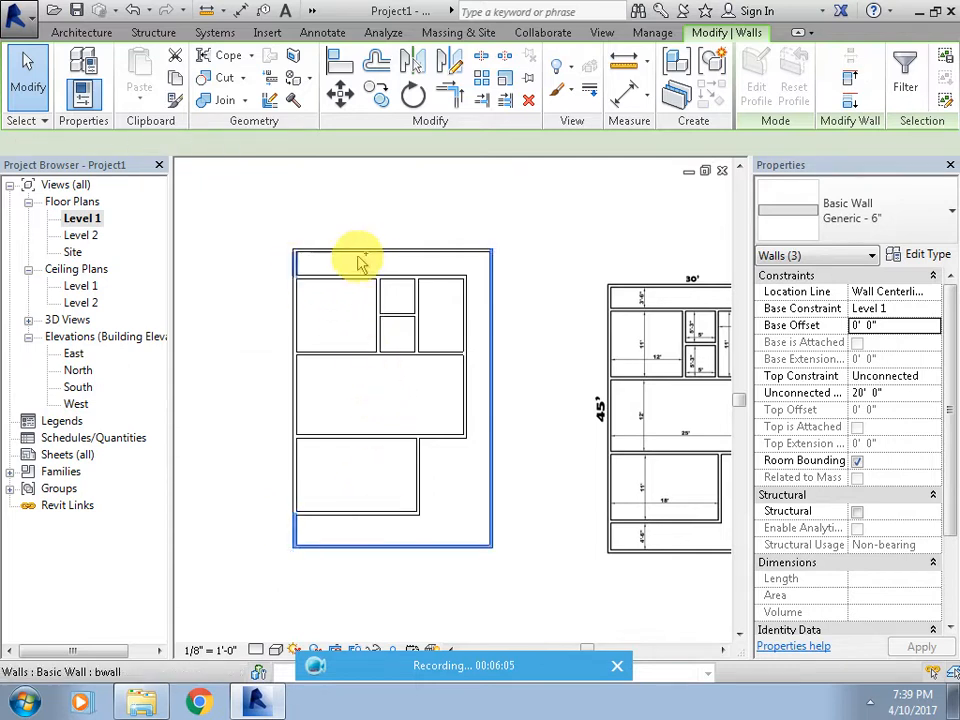
left_click(726, 300, "ctrl")
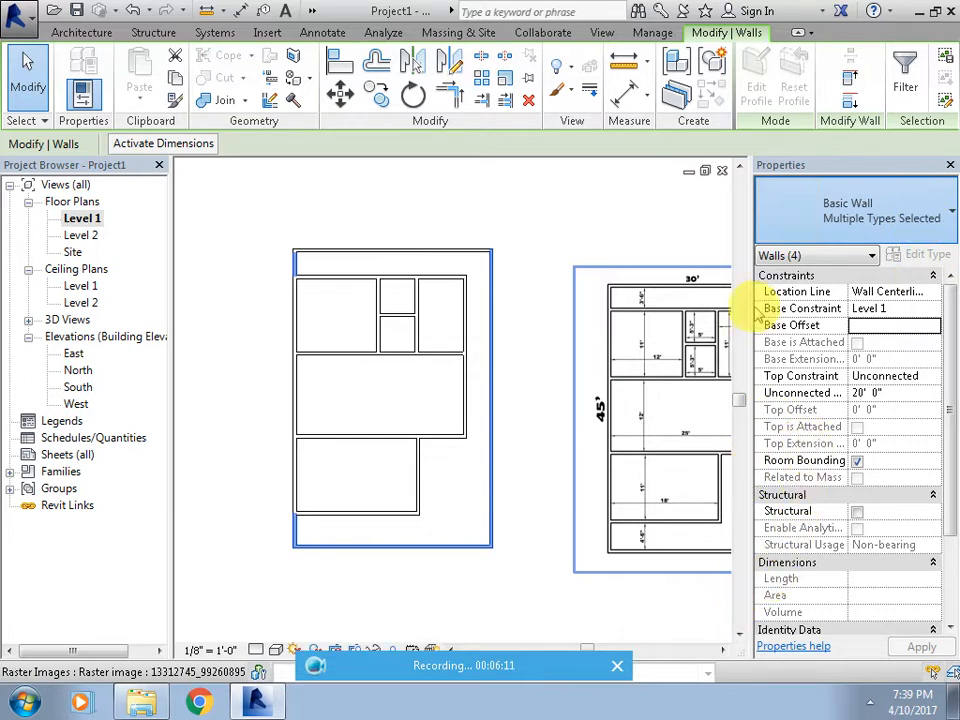
left_click(300, 606)
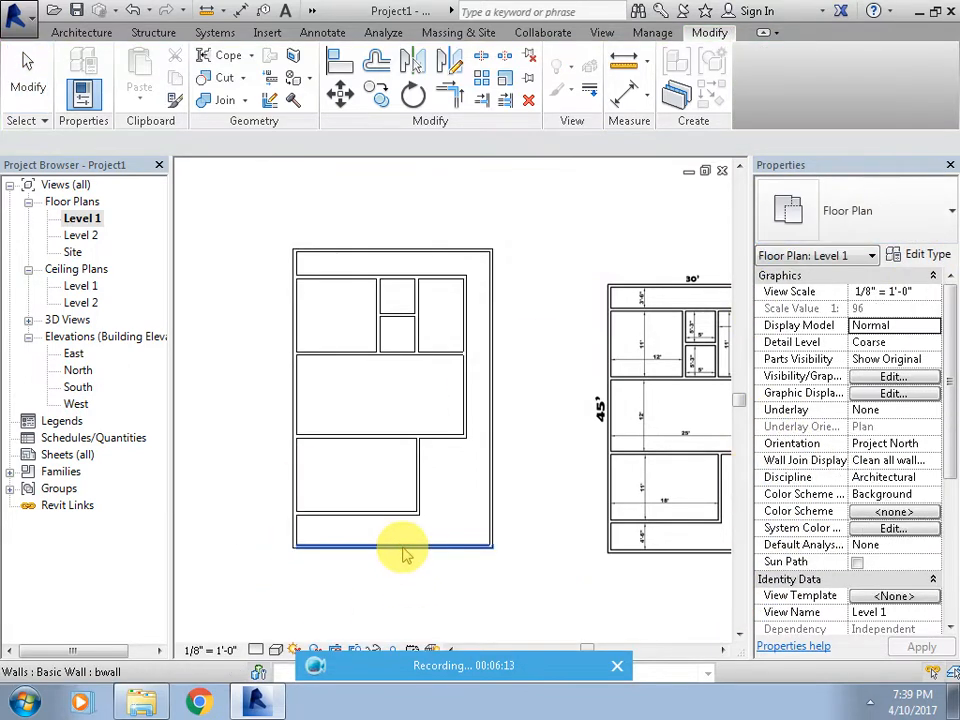
Set the unconnected height of all bwall boundary walls to 7' 0".
left_click(404, 549)
key("s")
key("a")
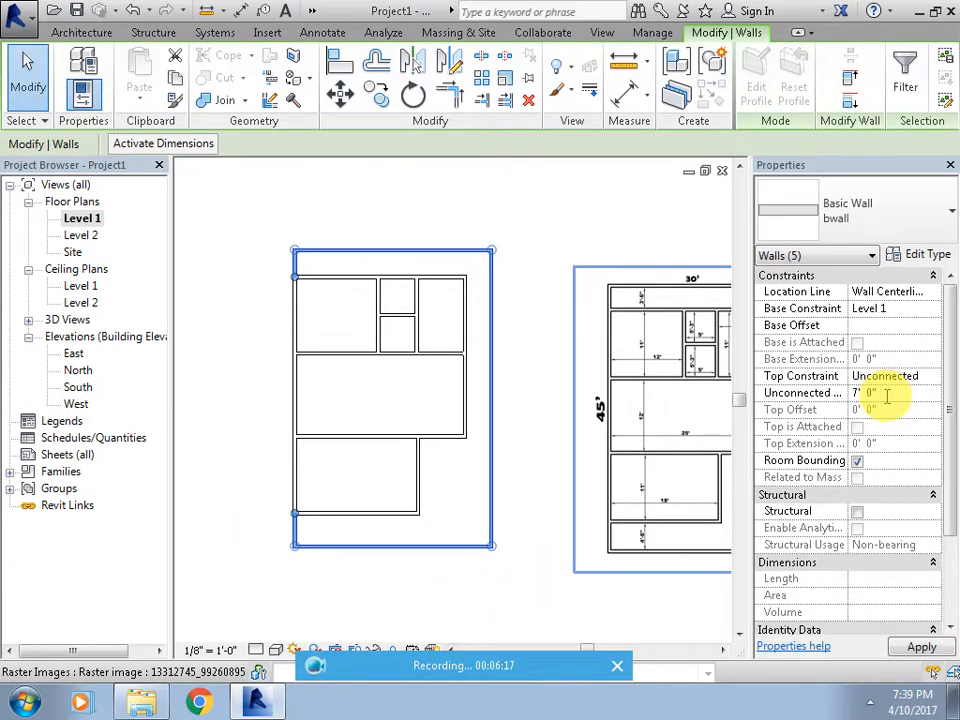
left_click(514, 229)
Set the unconnected height of all Generic - 6" room walls to 10' 0".
left_click(437, 287)
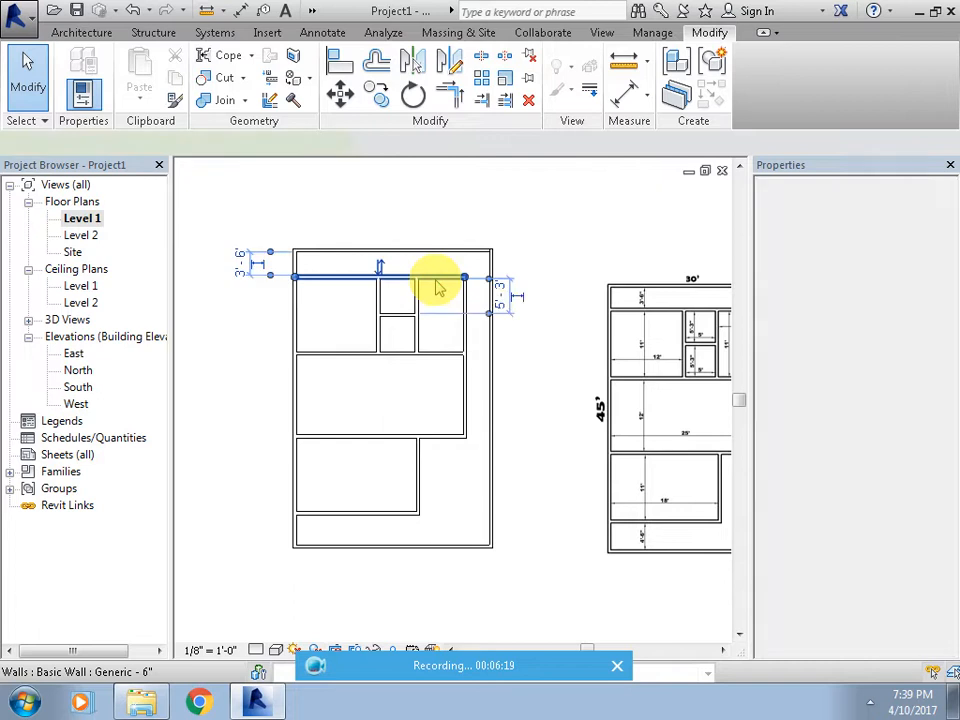
key("s")
key("a")
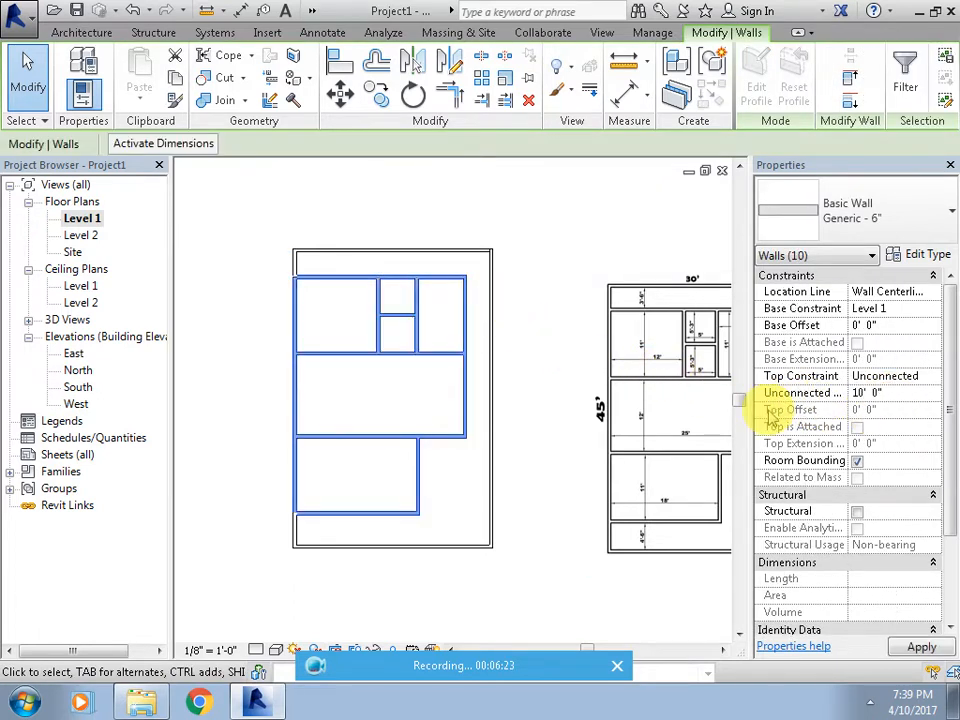
left_click(542, 242)
Compare the heights and bases of the boundary and room walls in the South elevation.
scroll(517, 300, "up", 2)
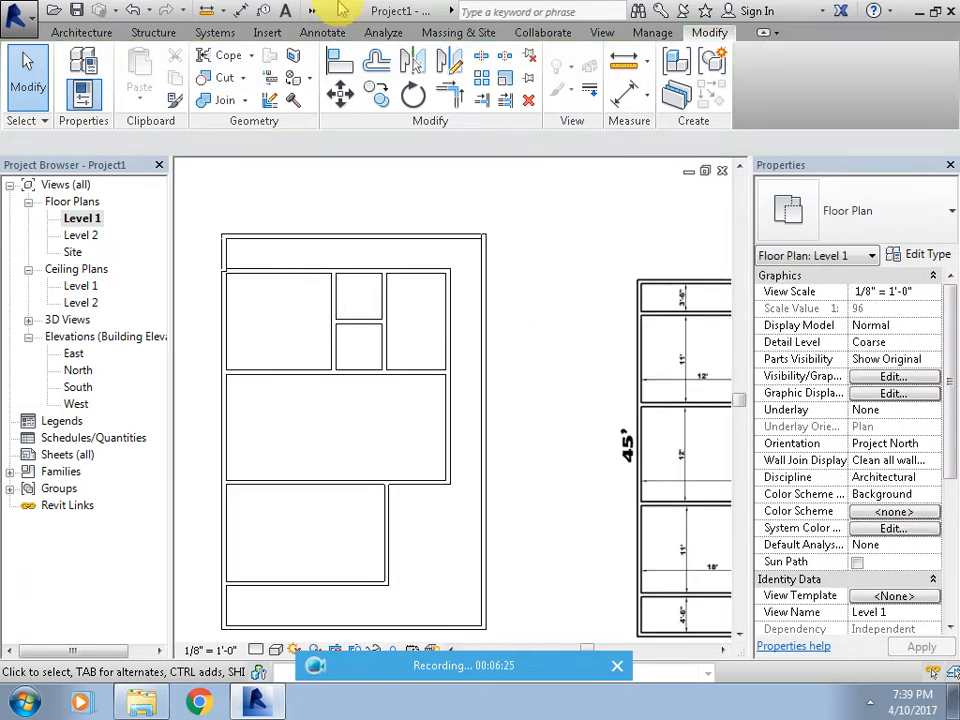
double_click(78, 387)
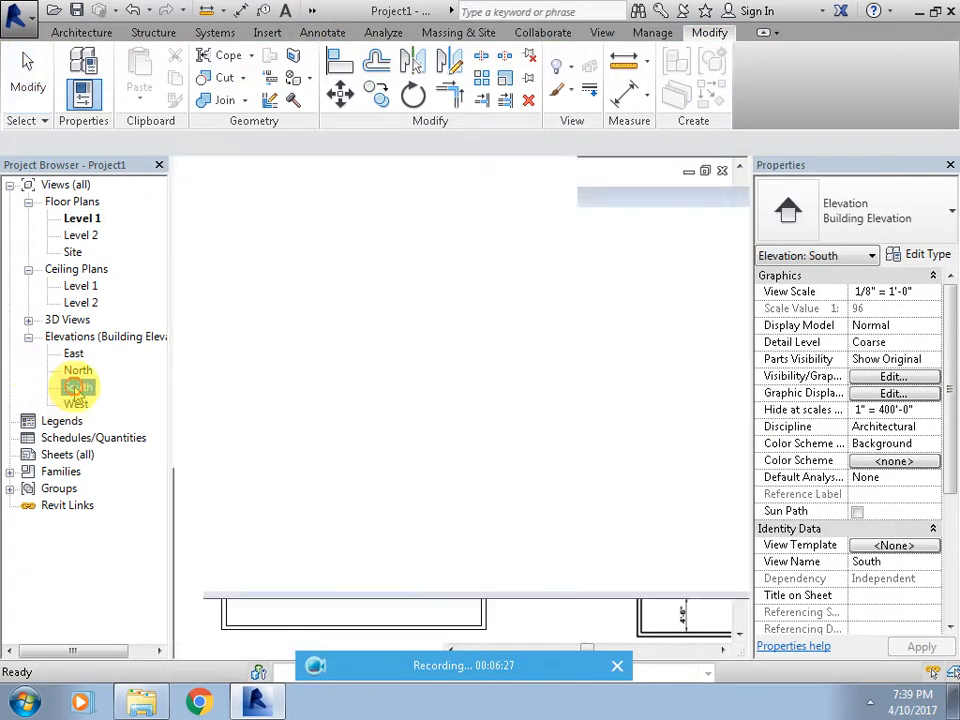
scroll(471, 468, "up", 3)
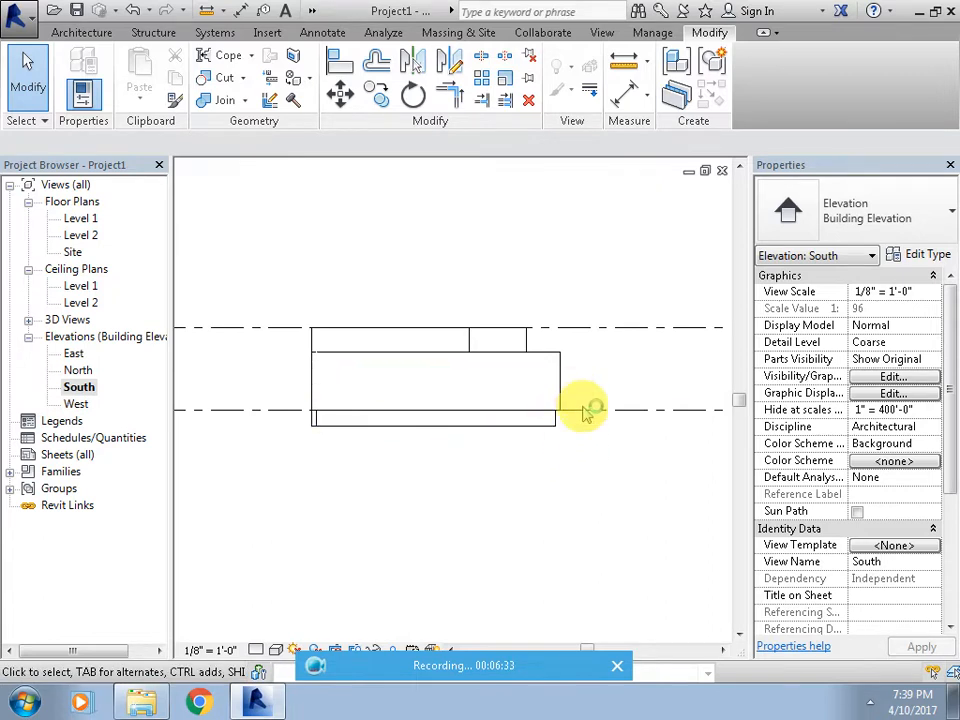
On the Level 1 plan, set the base offset of all bwall boundary walls to -2'.
double_click(83, 219)
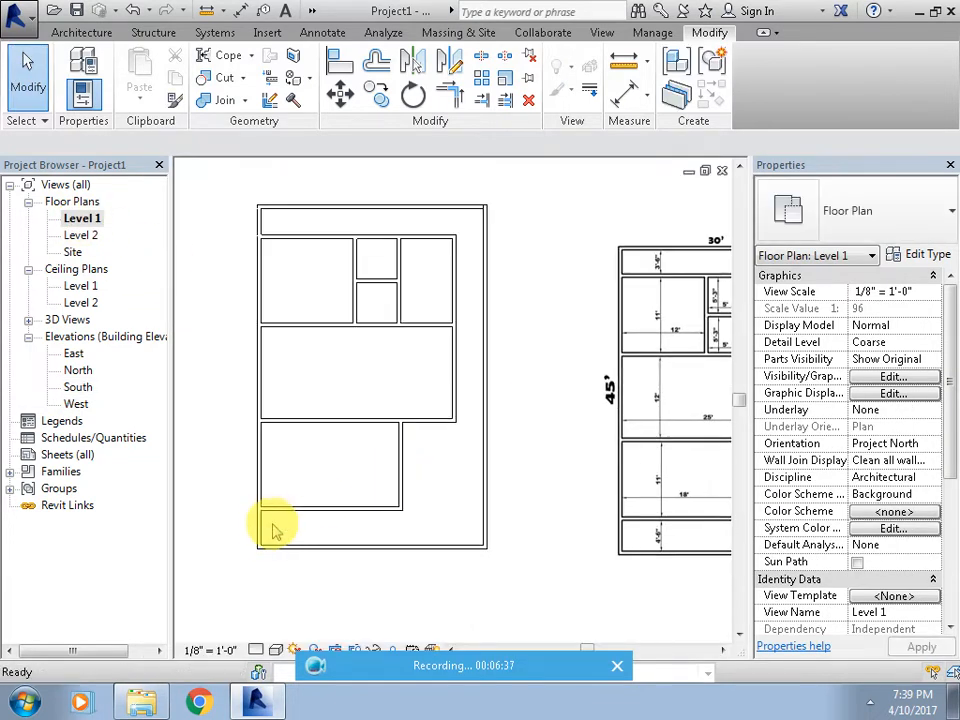
key("s")
key("a")
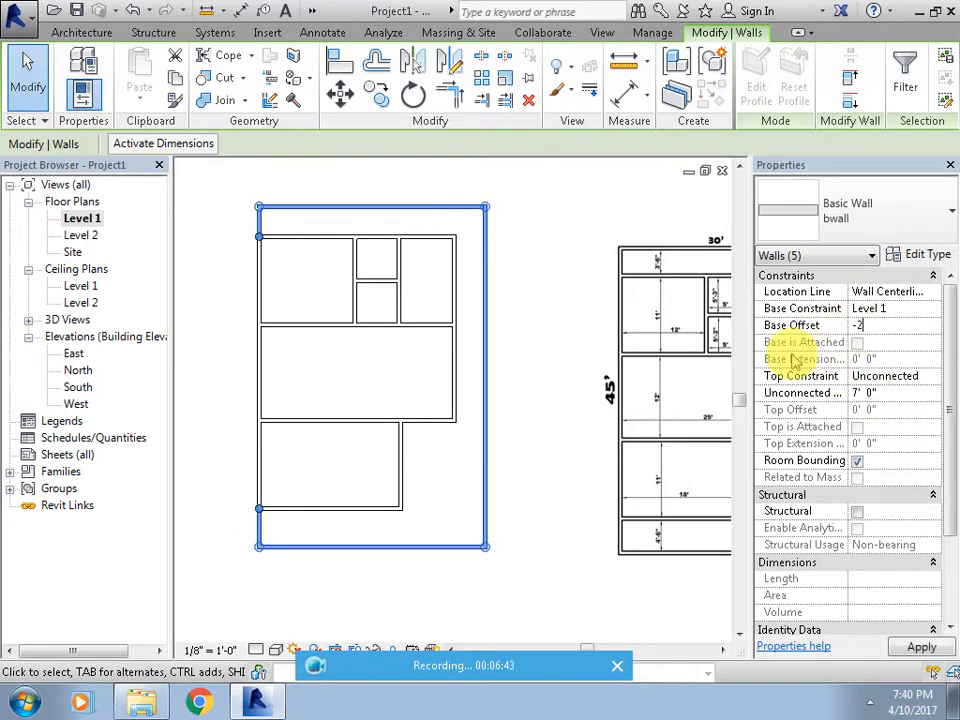
left_click(504, 583)
Check the boundary walls' base in the South elevation and return to the Level 1 floor plan.
left_click(78, 370)
double_click(77, 388)
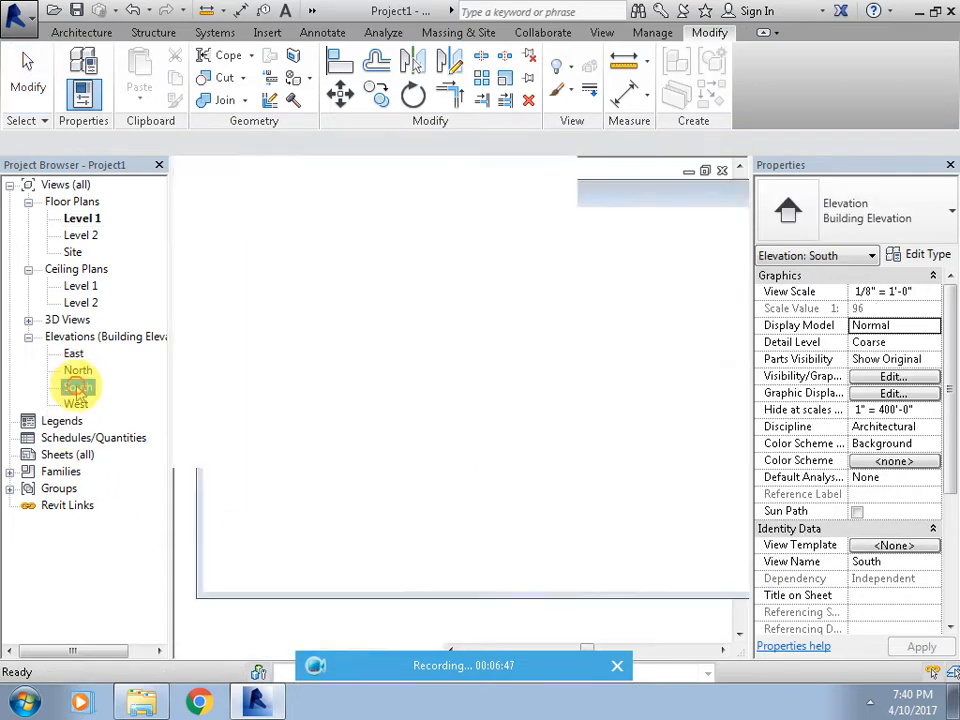
double_click(79, 218)
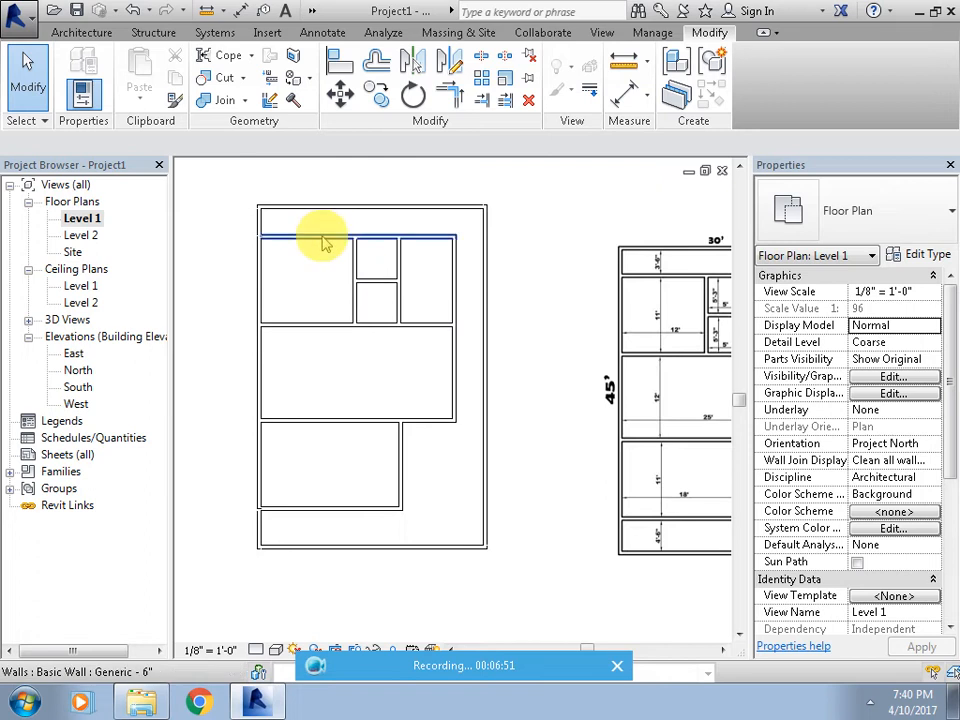
Check the base offset and unconnected height of all Generic - 6" room walls.
left_click(321, 238)
key("s")
key("a")
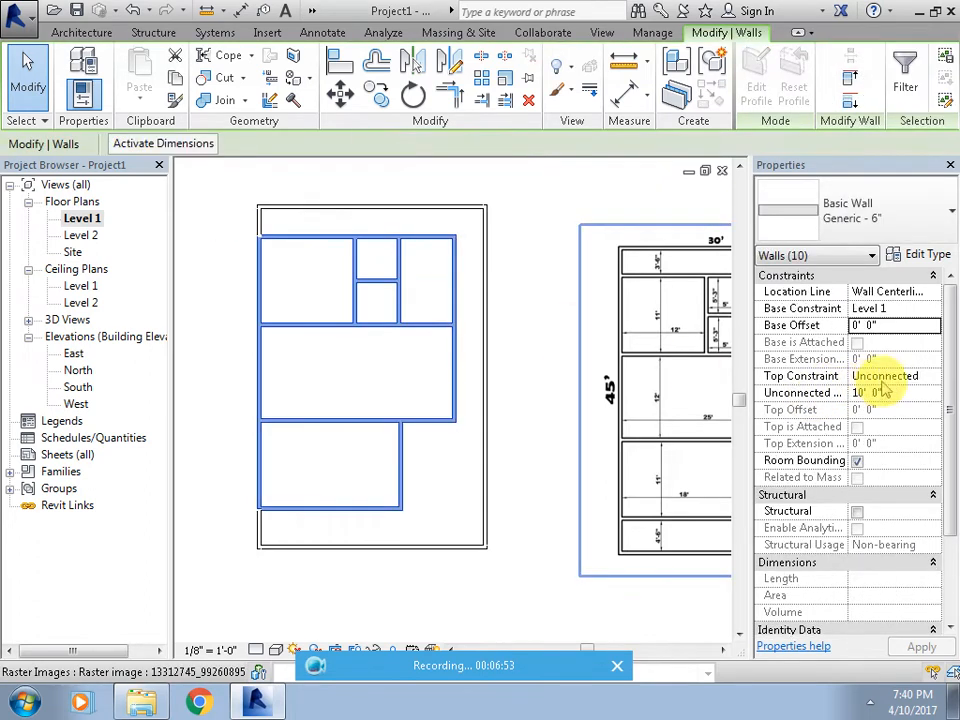
left_click(538, 454)
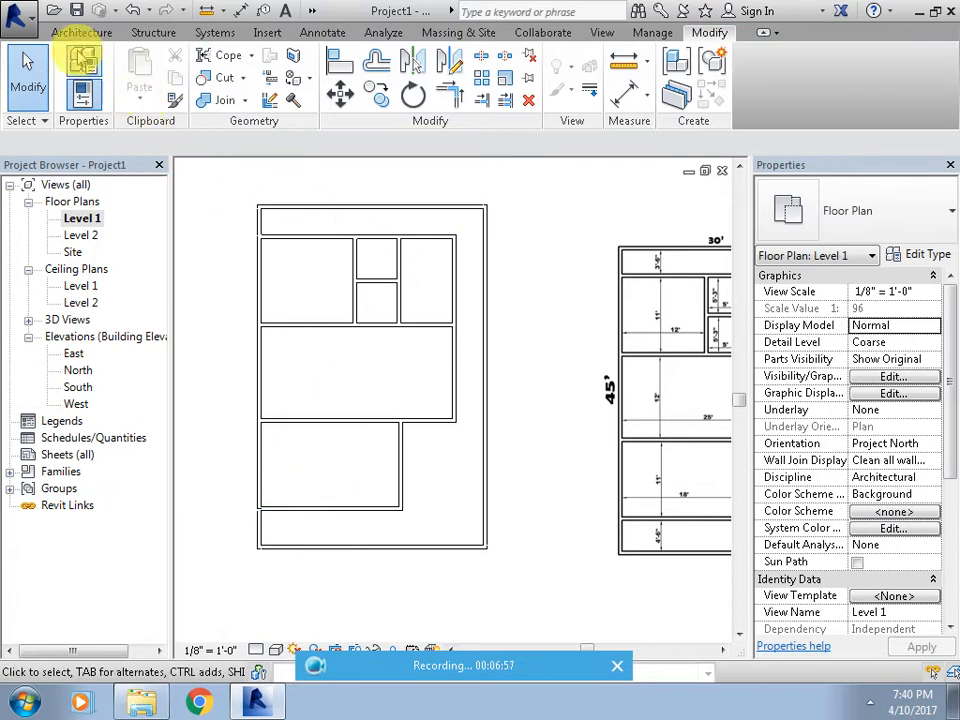
Start an architectural floor and pick boundary lines along the outer north and east faces of the room walls.
left_click(81, 32)
left_click(295, 101)
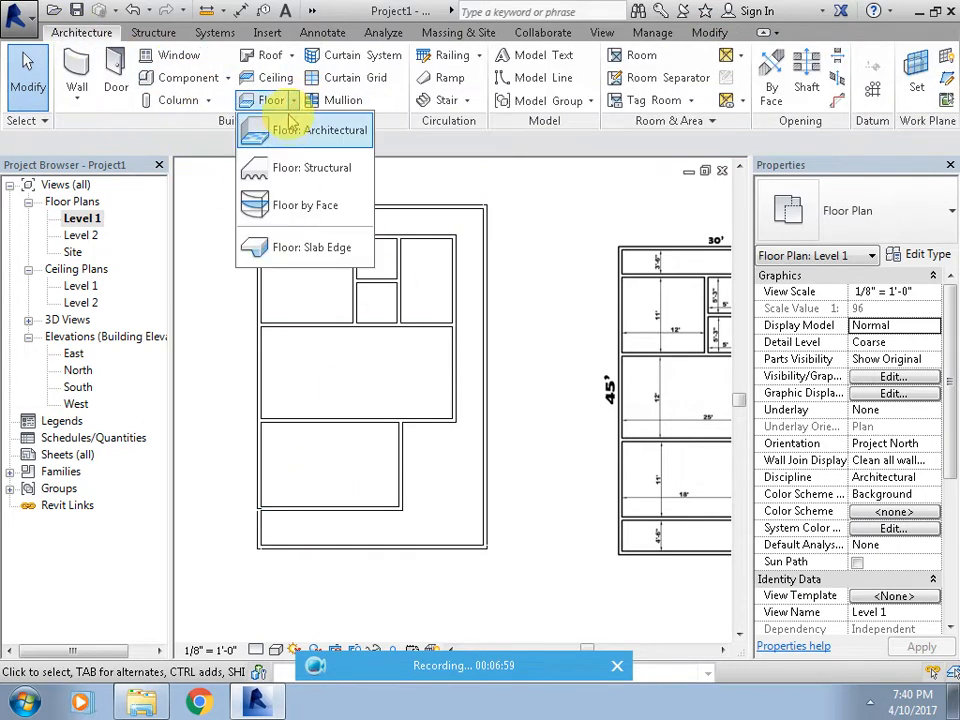
left_click(290, 131)
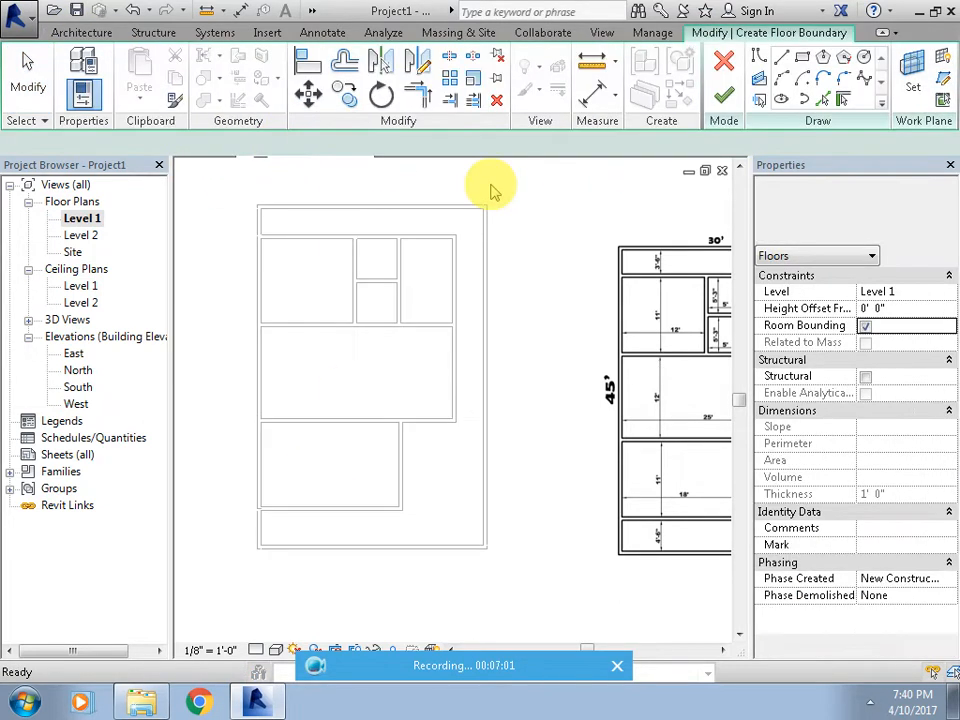
left_click(822, 99)
scroll(380, 245, "up", 4)
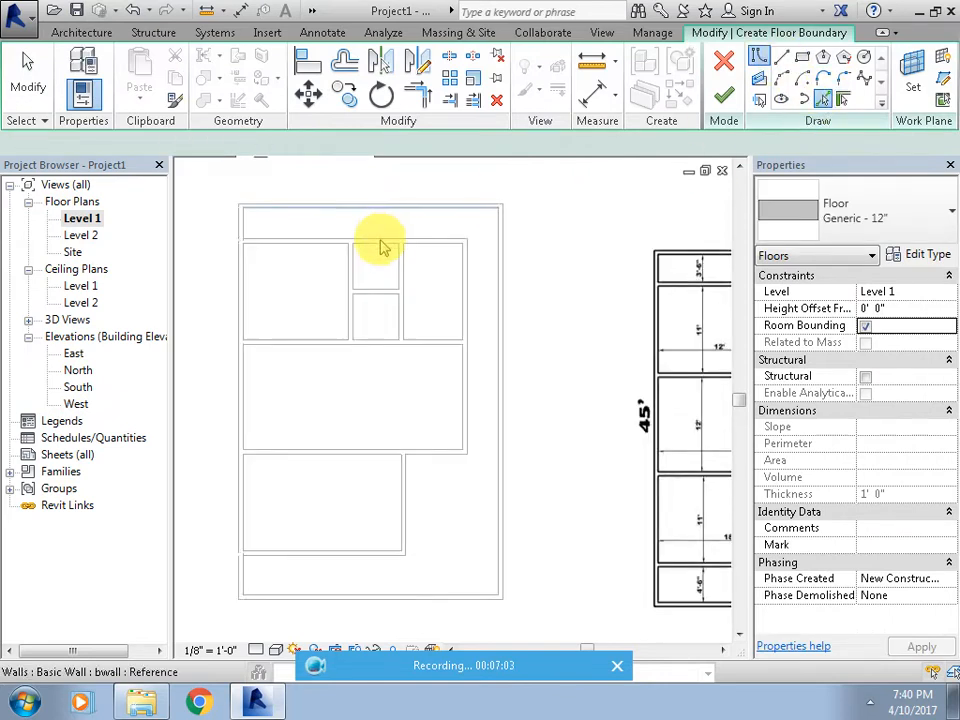
left_click(377, 247)
left_click(531, 334)
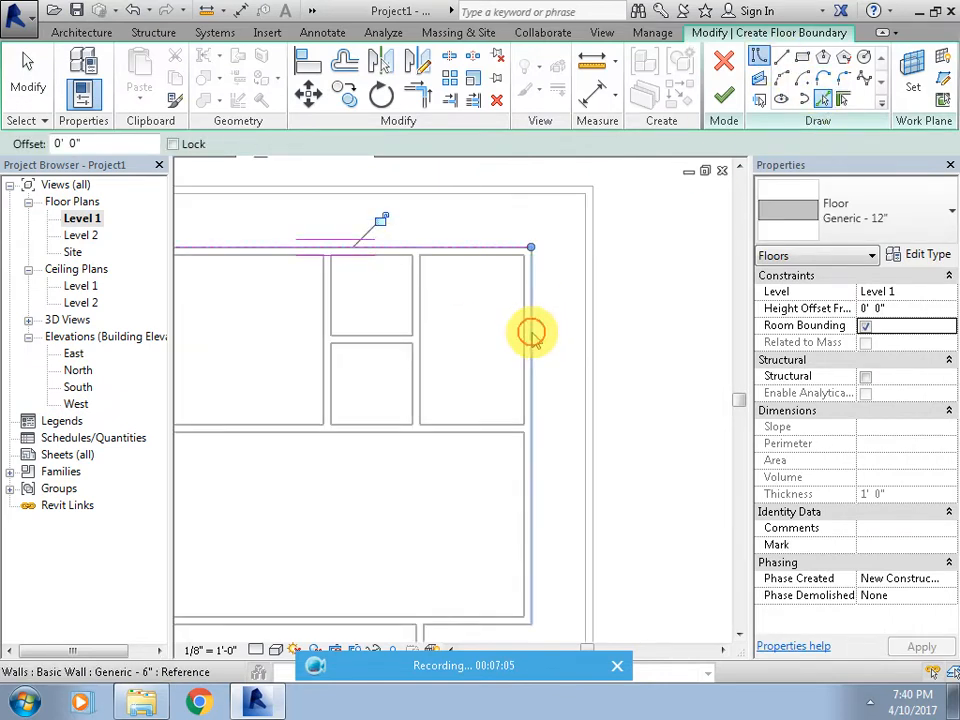
Pick the remaining floor boundary lines along the south step, the front room's east and south faces, and the west wall.
middle_click_drag(606, 512, 658, 350)
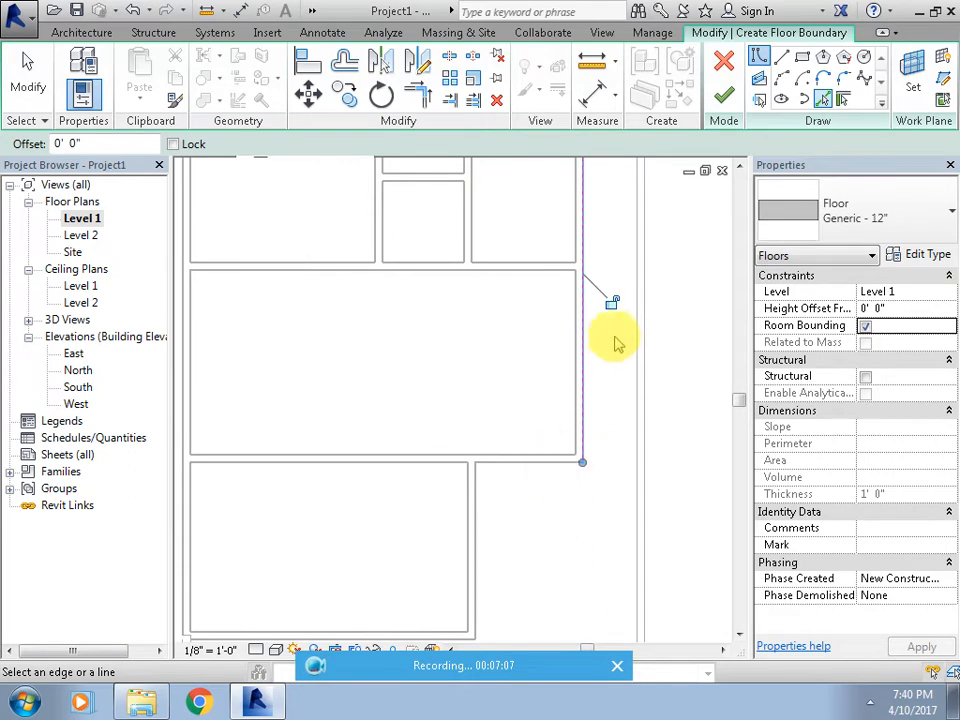
left_click(535, 465)
scroll(450, 499, "down", 2)
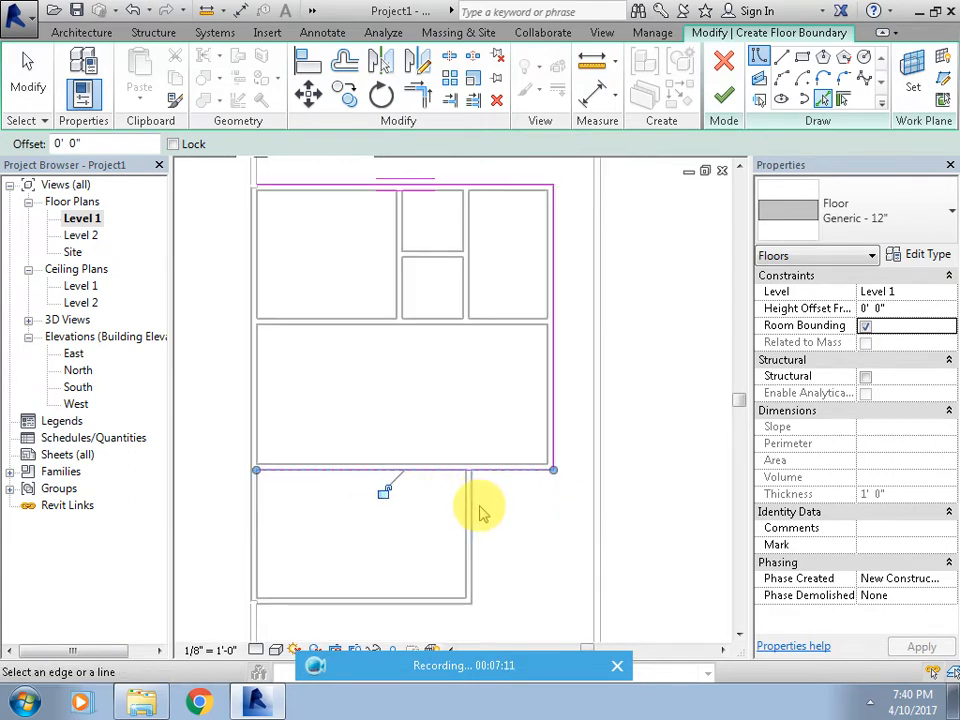
left_click(472, 515)
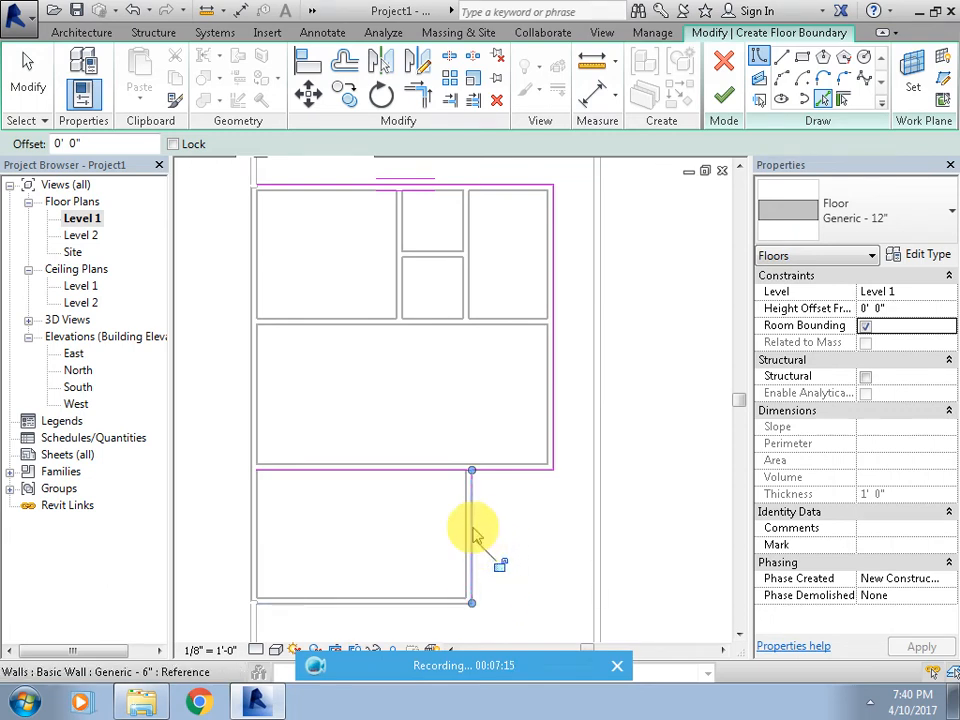
middle_click_drag(335, 623, 412, 589)
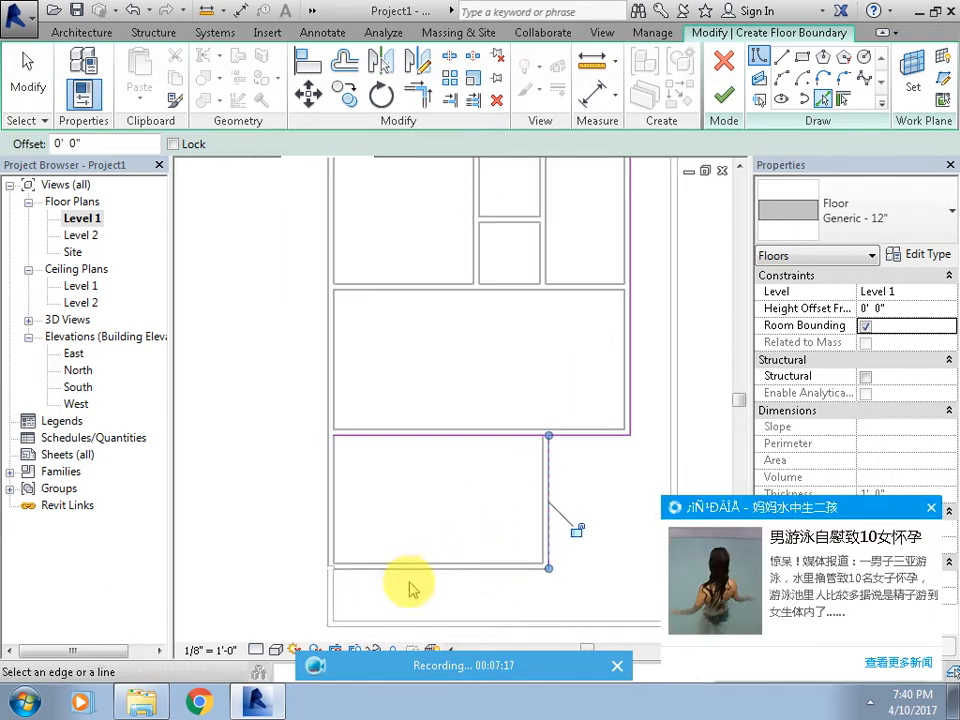
left_click(931, 507)
left_click(392, 578)
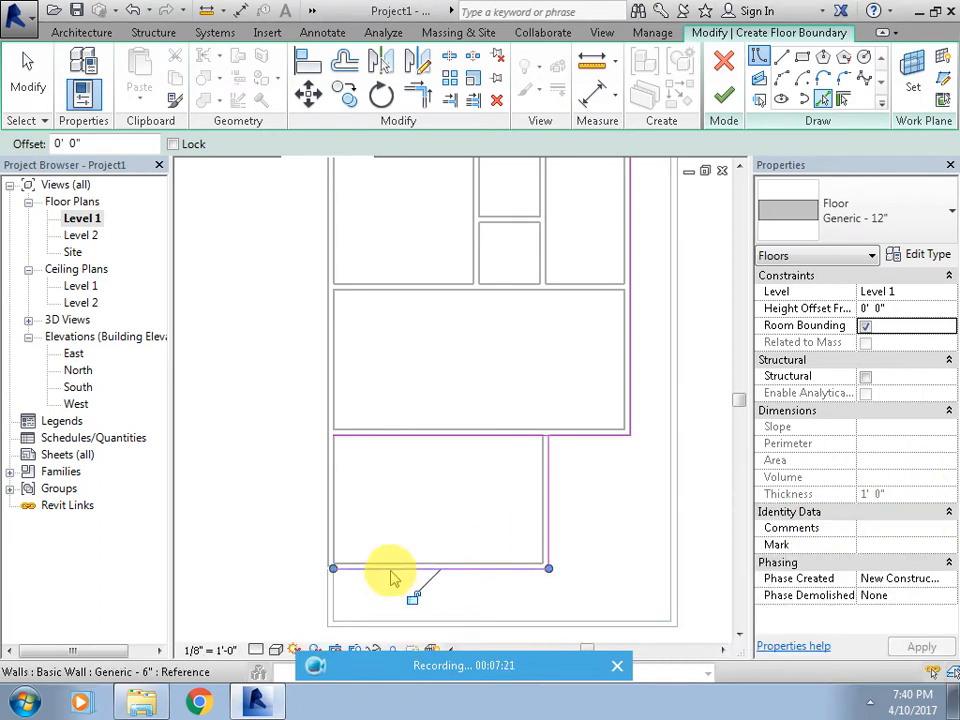
left_click(332, 489)
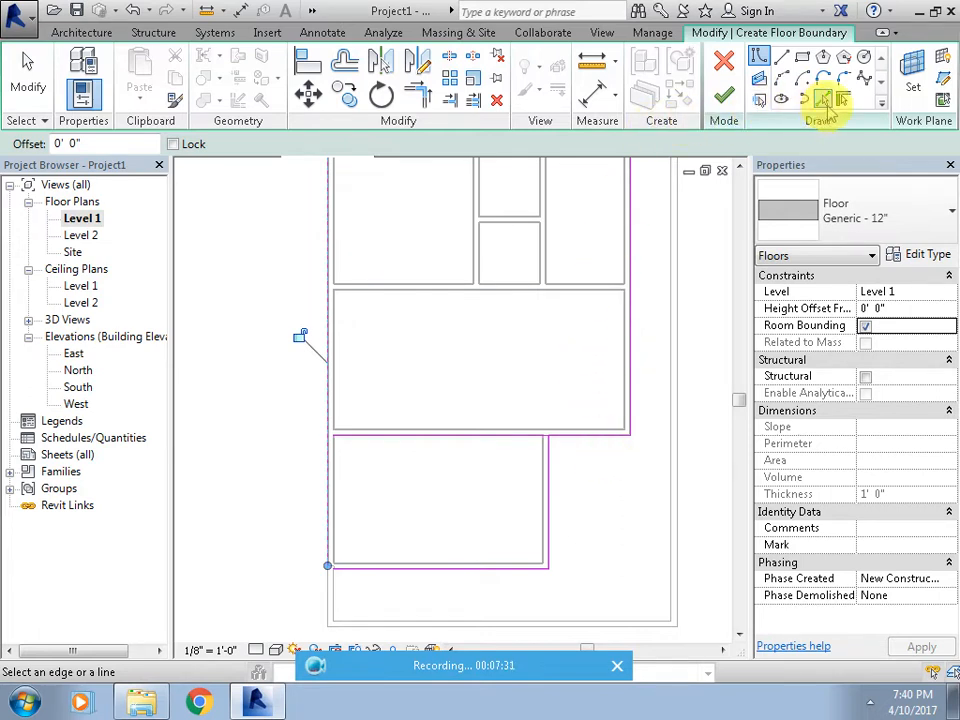
Trim the floor boundary lines to closed corners at the inner step, the southwest corner and the northwest corner.
left_click(419, 95)
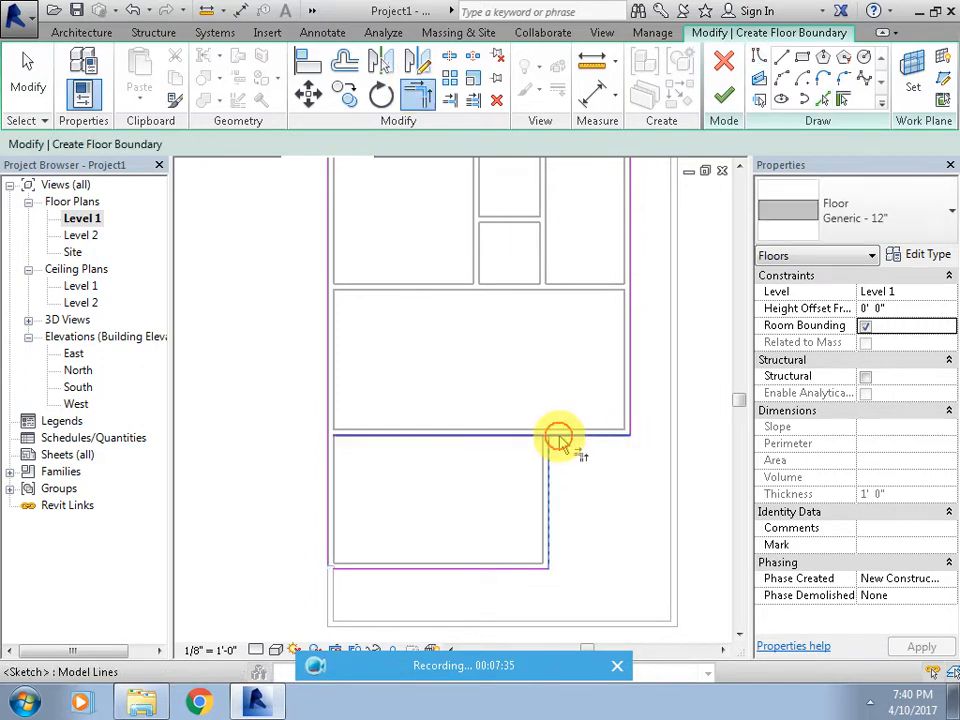
scroll(310, 597, "up", 4)
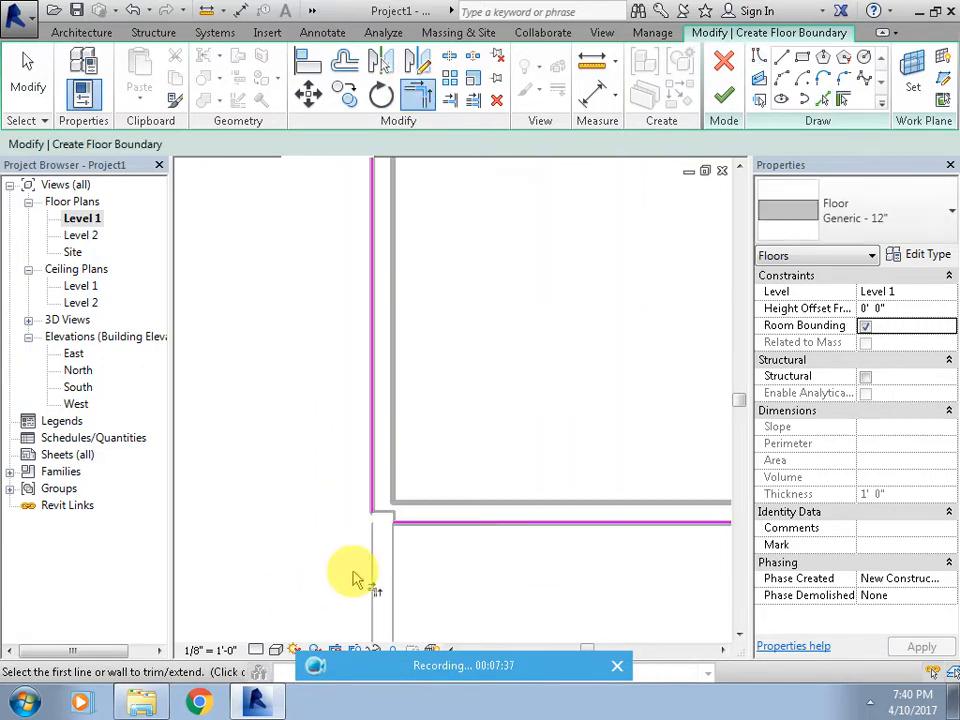
left_click(420, 520)
left_click(377, 497)
scroll(414, 452, "down", 4)
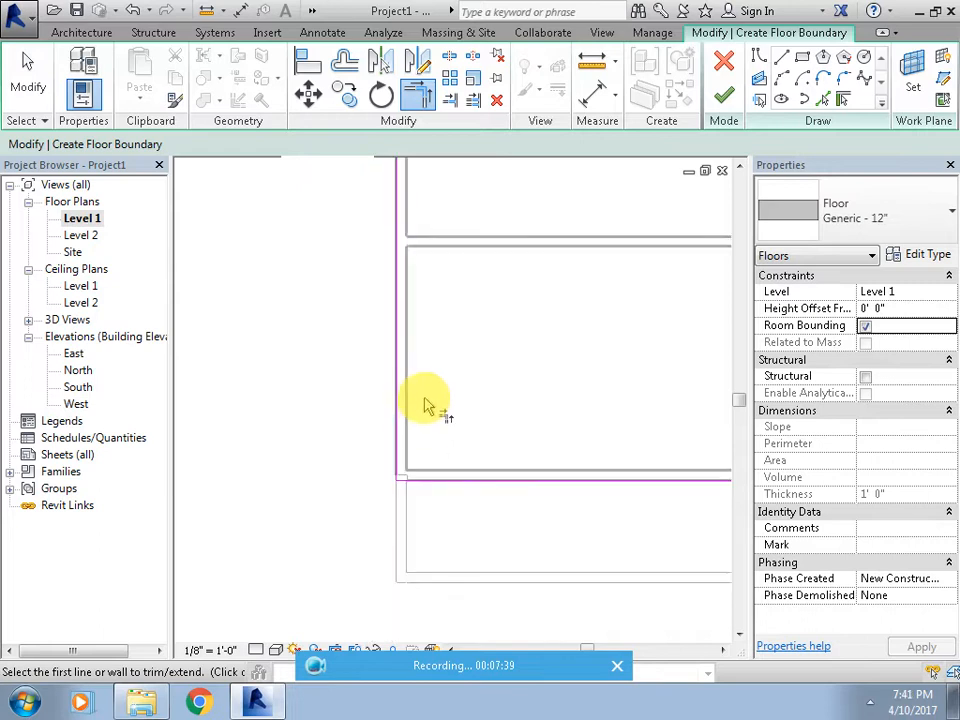
scroll(372, 360, "up", 3)
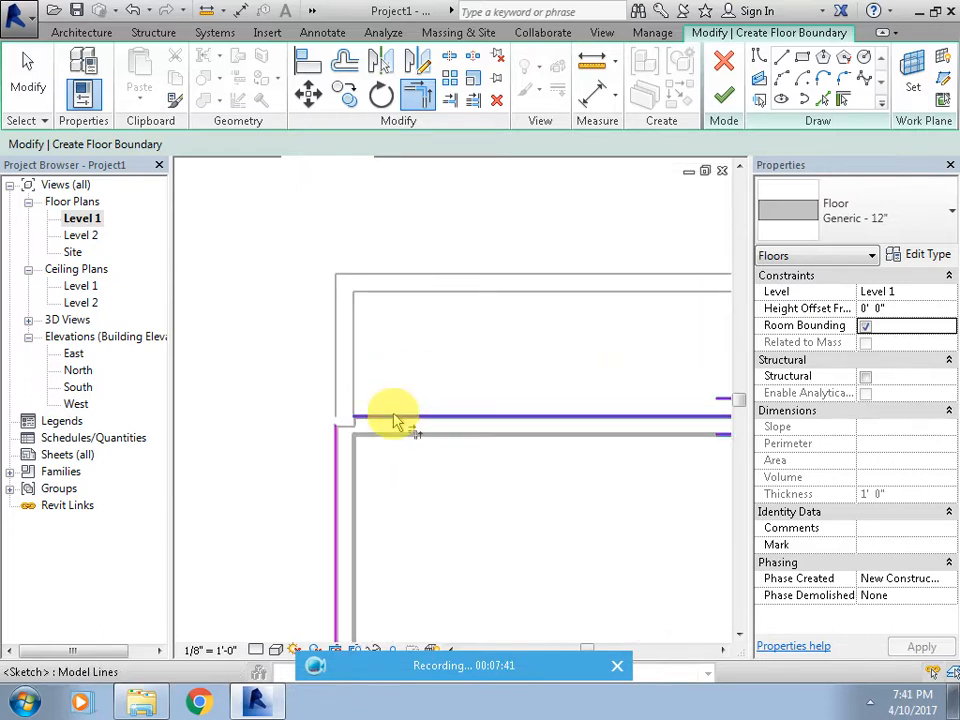
left_click(398, 416)
left_click(340, 455)
scroll(414, 491, "down", 4)
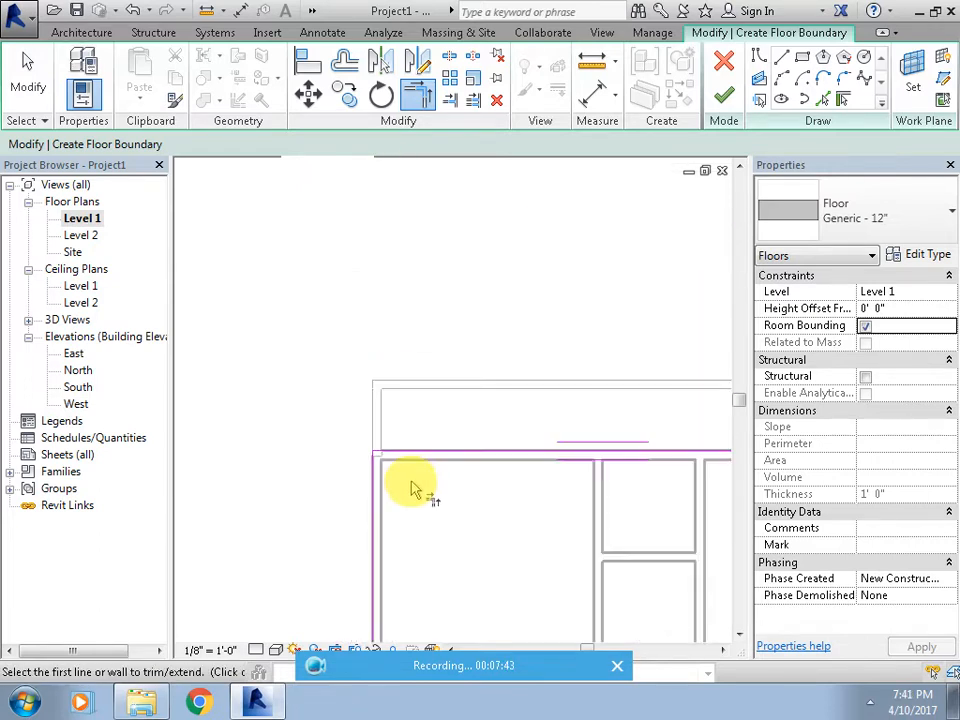
Set the structure layer thickness of the Generic - 12" floor type to 2' and finish the floor.
left_click(909, 253)
left_click(750, 305)
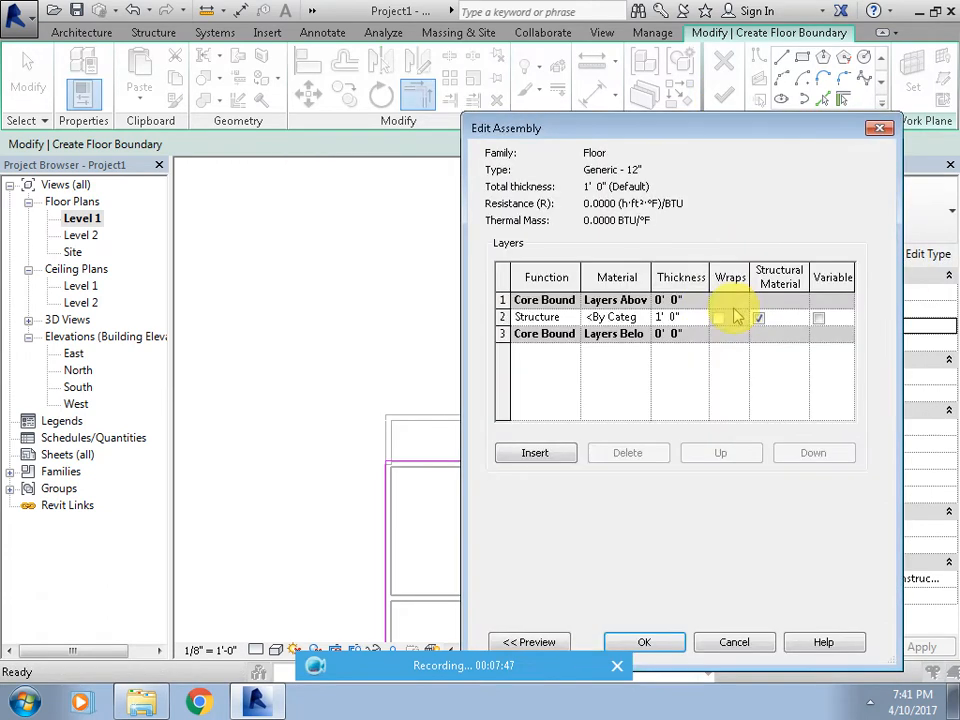
left_click(697, 318)
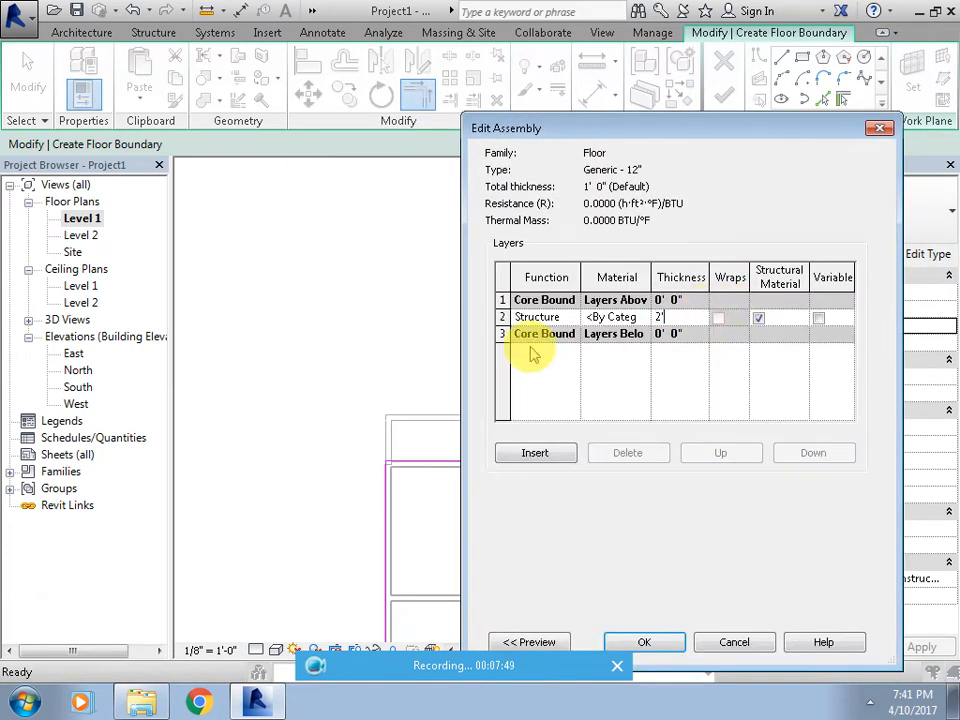
left_click(630, 642)
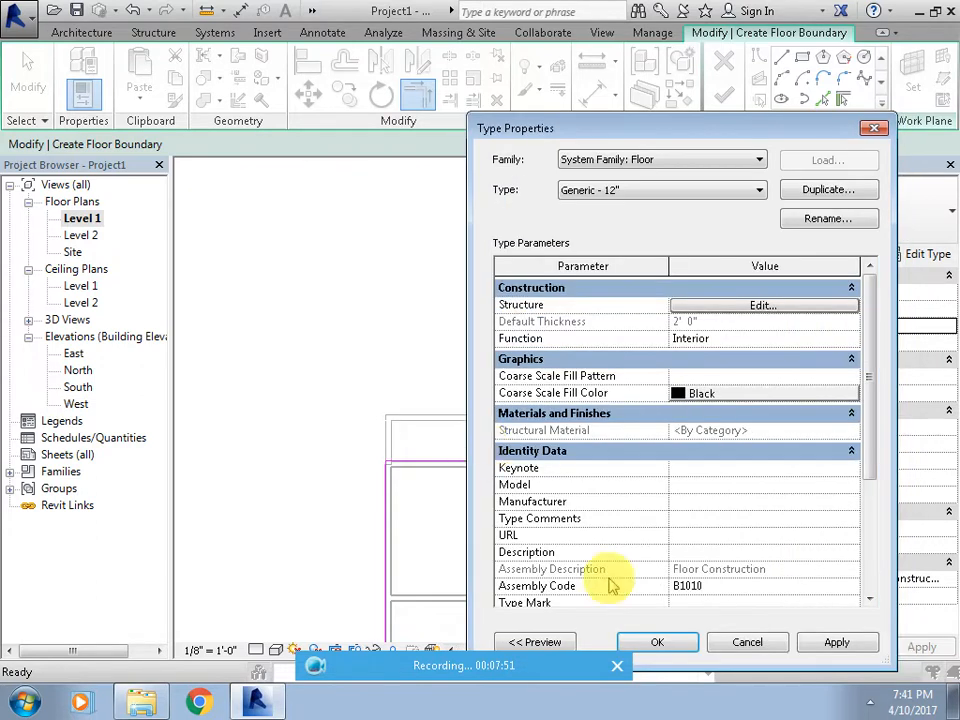
left_click(664, 642)
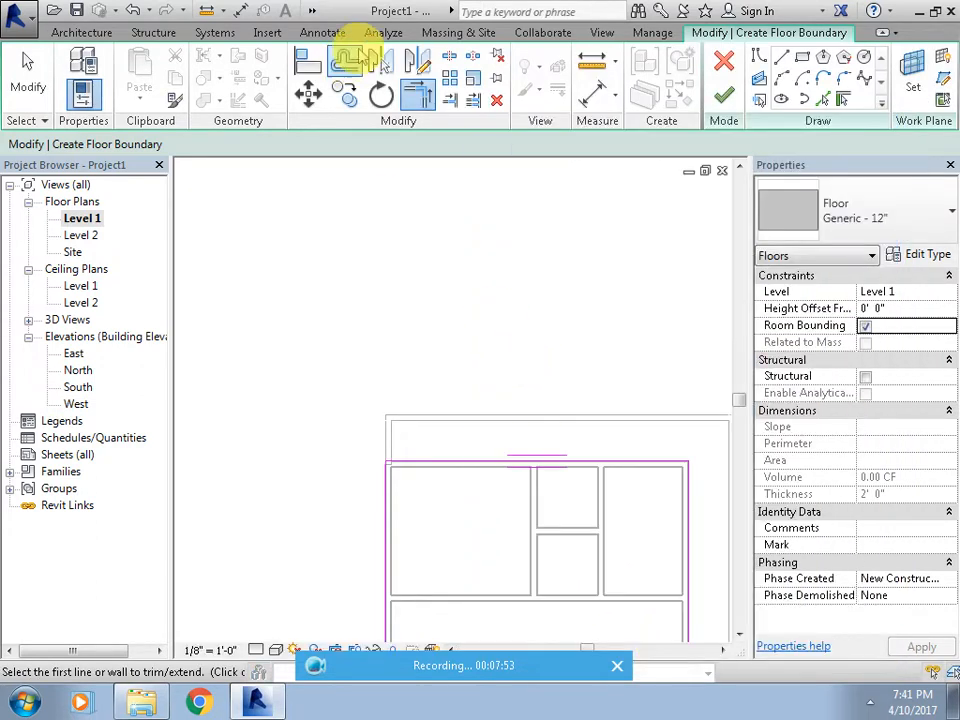
left_click(723, 99)
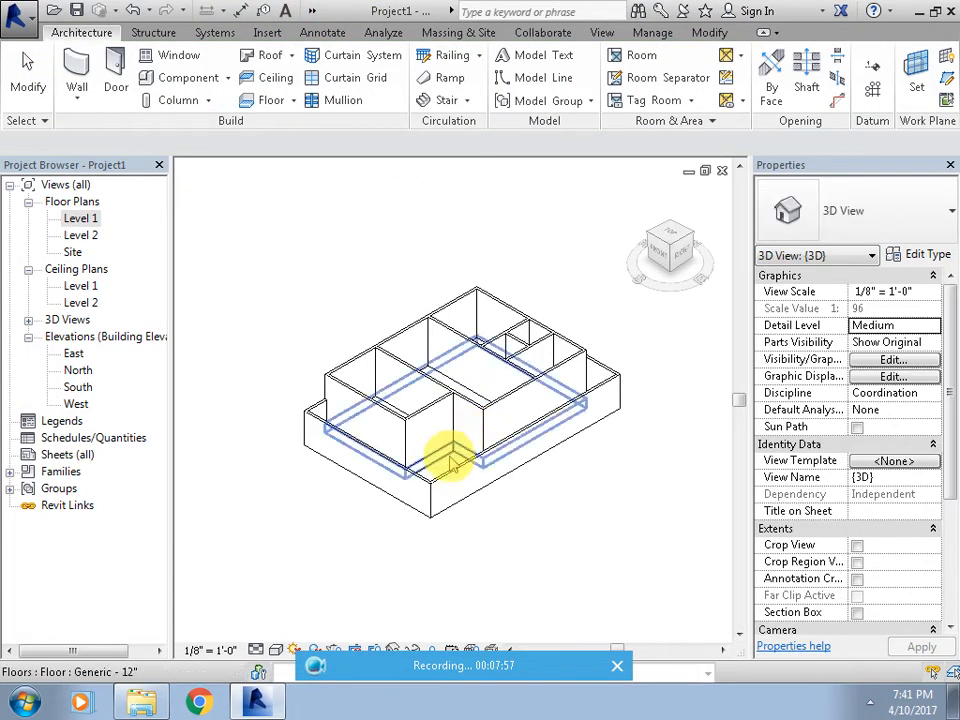
Show the 3D view in the Consistent Colors visual style and inspect the new floor.
scroll(453, 458, "up", 3)
left_click(276, 649)
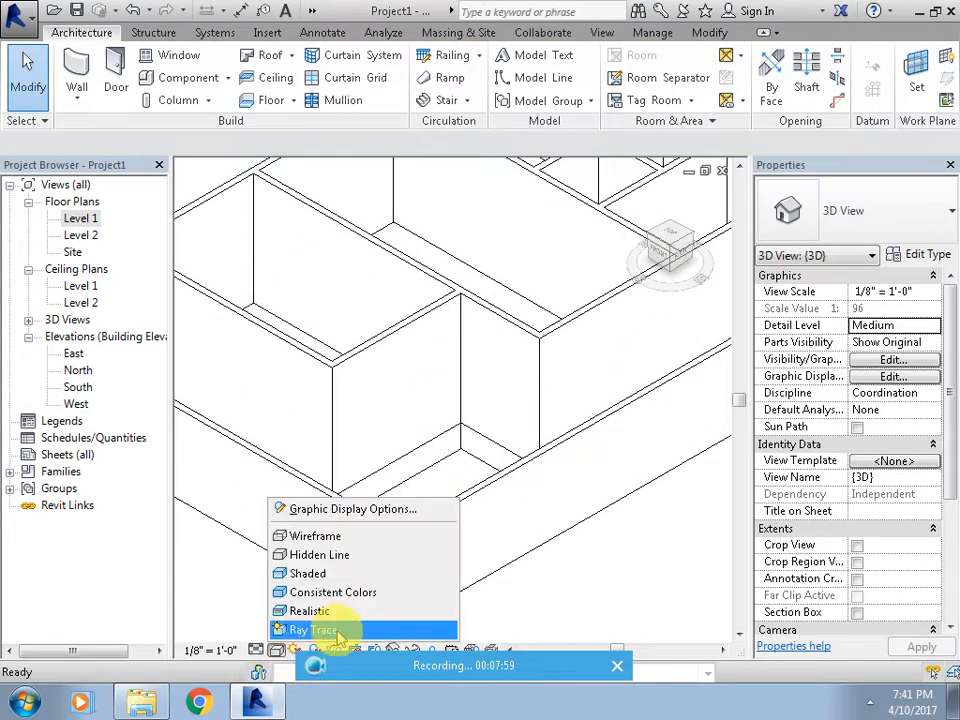
left_click(330, 598)
scroll(575, 474, "down", 5)
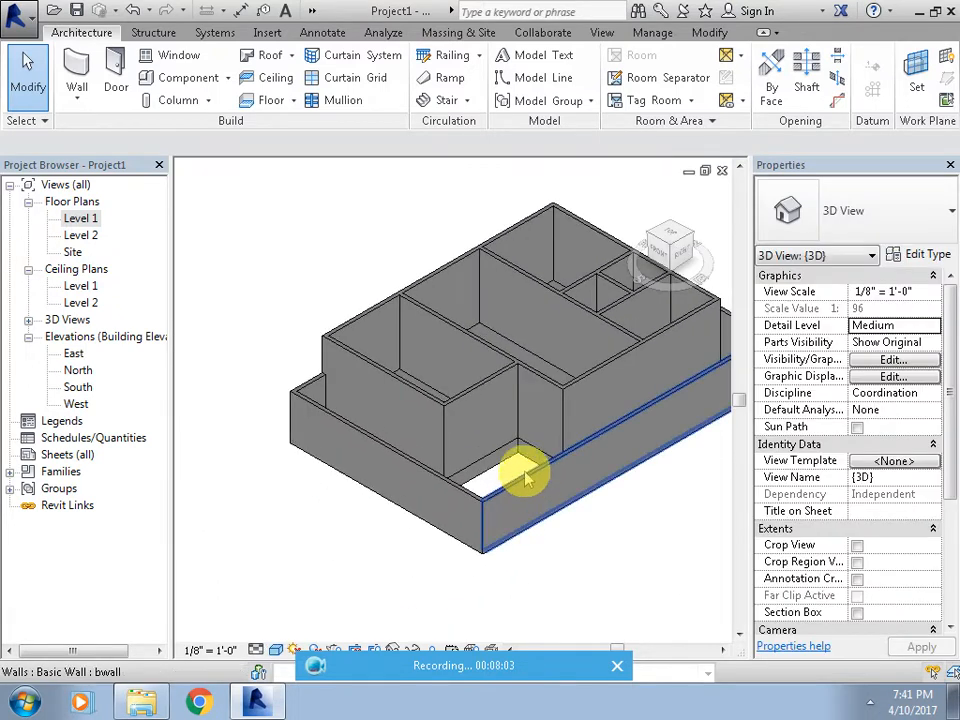
On the Level 1 plan, start another architectural floor and duplicate its type as "plane".
double_click(81, 218)
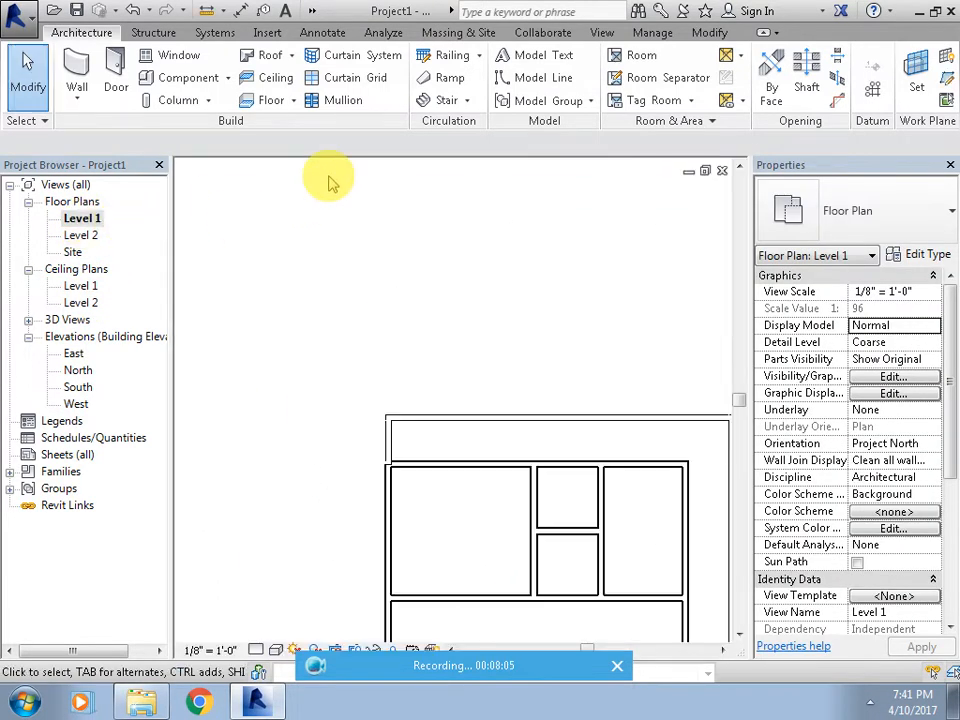
left_click(287, 102)
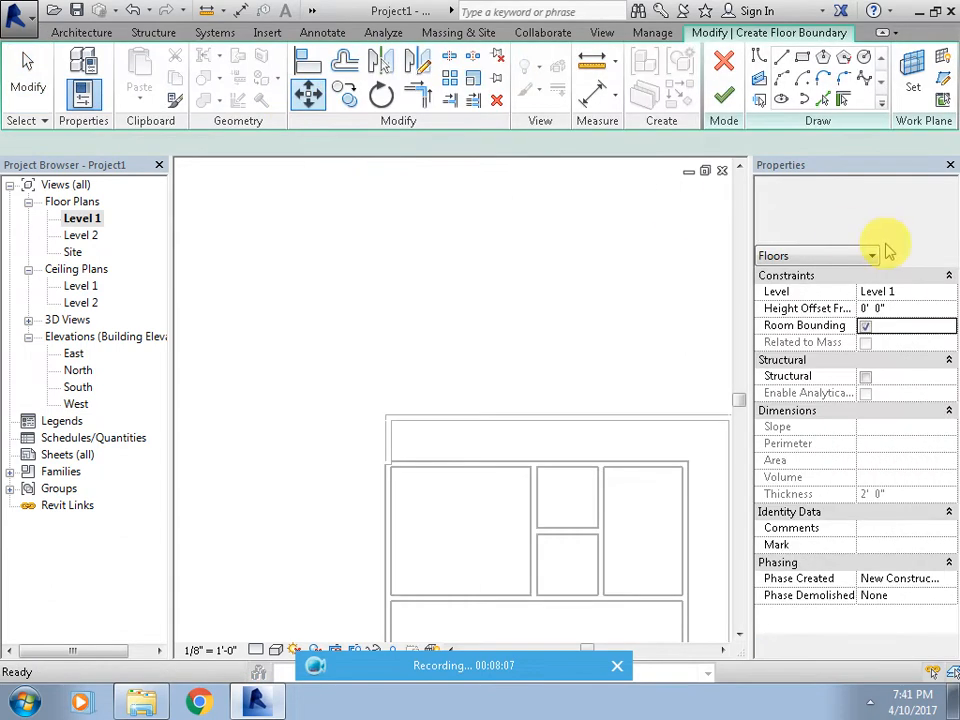
left_click(922, 258)
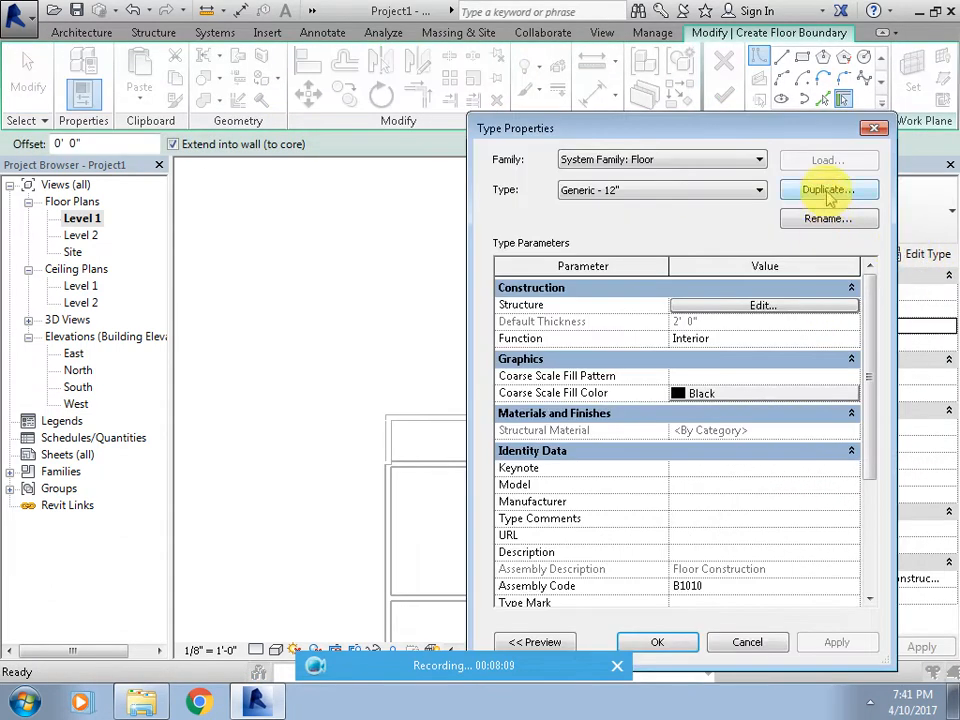
left_click(828, 192)
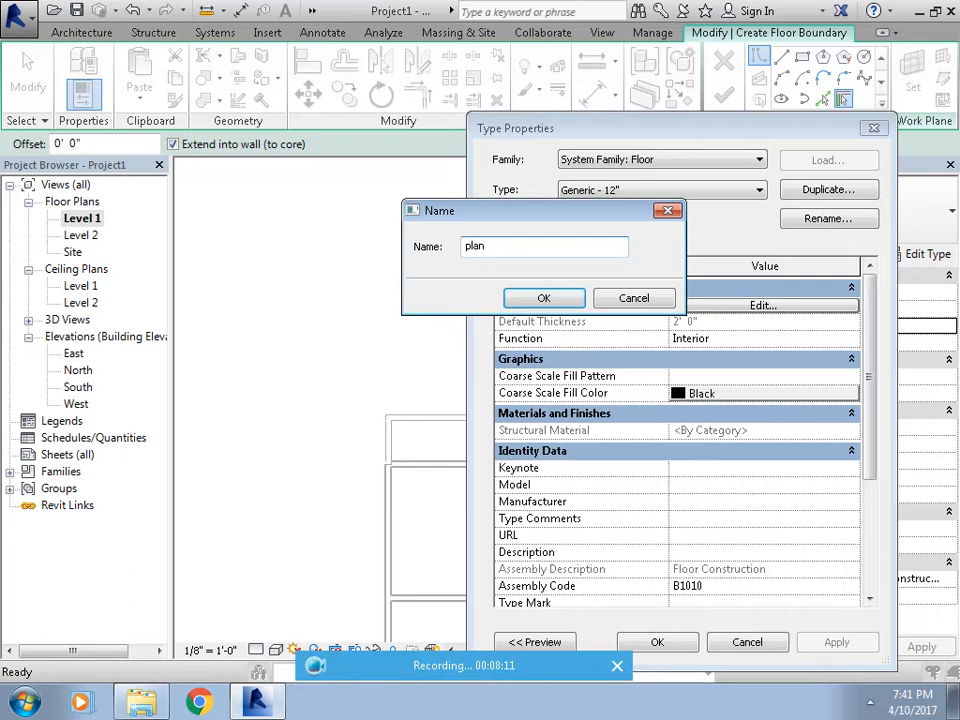
type("plane")
left_click(516, 302)
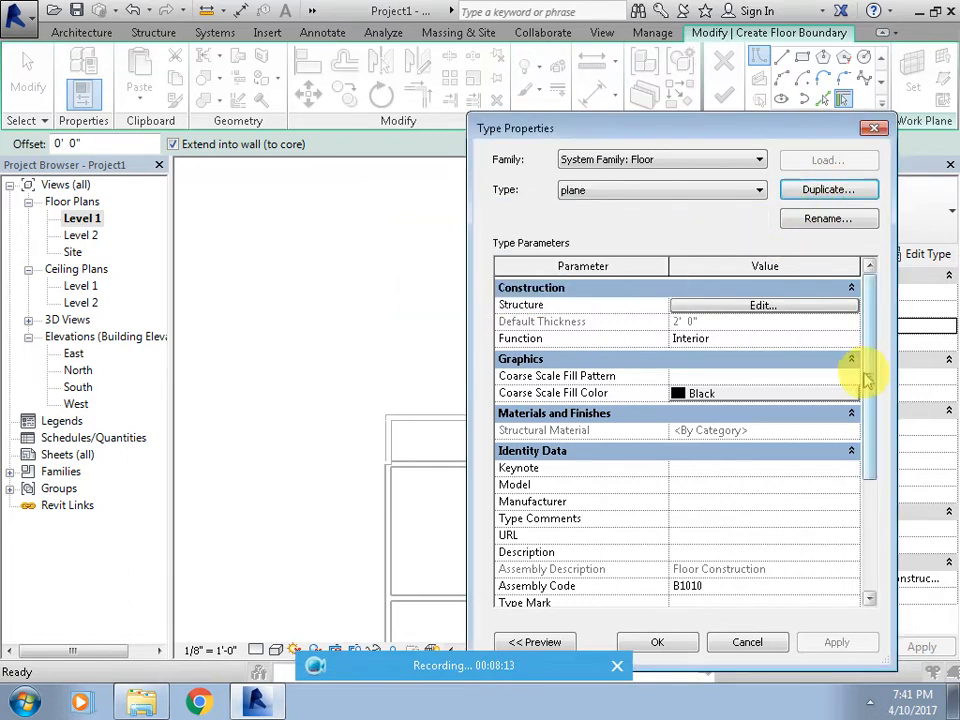
Set the structure layer thickness of the plane floor type to 1".
left_click(707, 306)
left_click(690, 317)
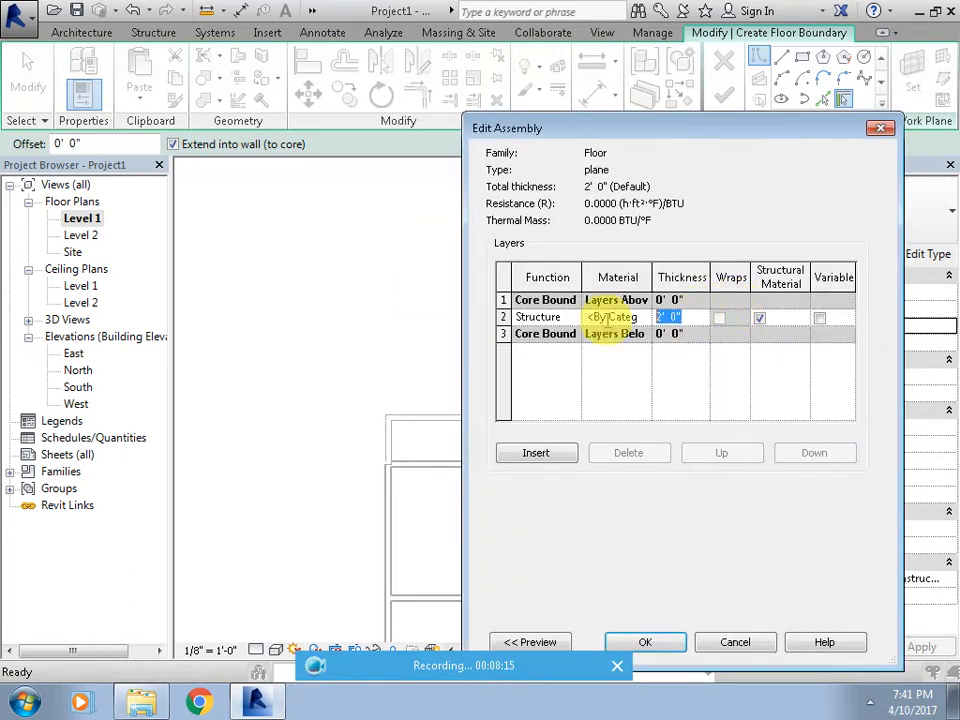
type("1\"")
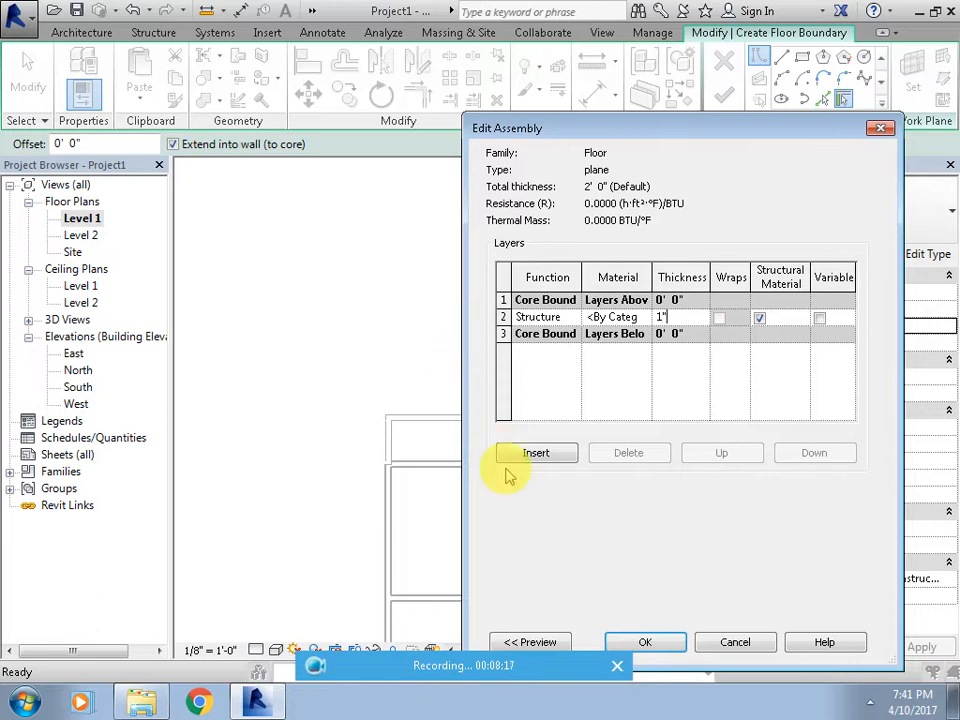
left_click(660, 648)
left_click(665, 642)
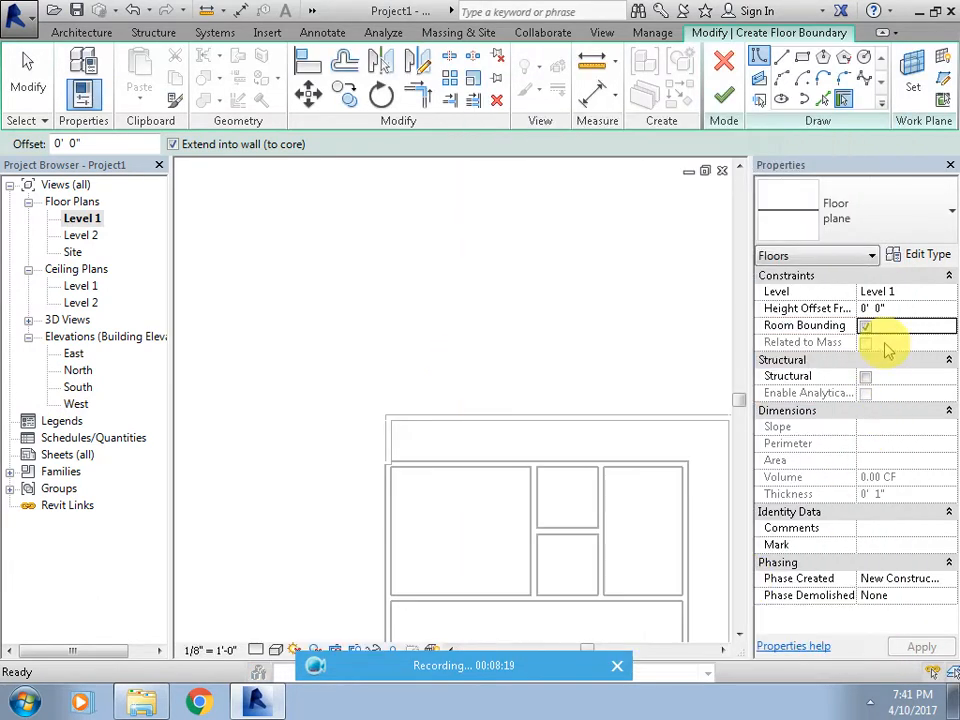
Set the new floor's height offset from Level 1 to -2' 0".
left_click(829, 309)
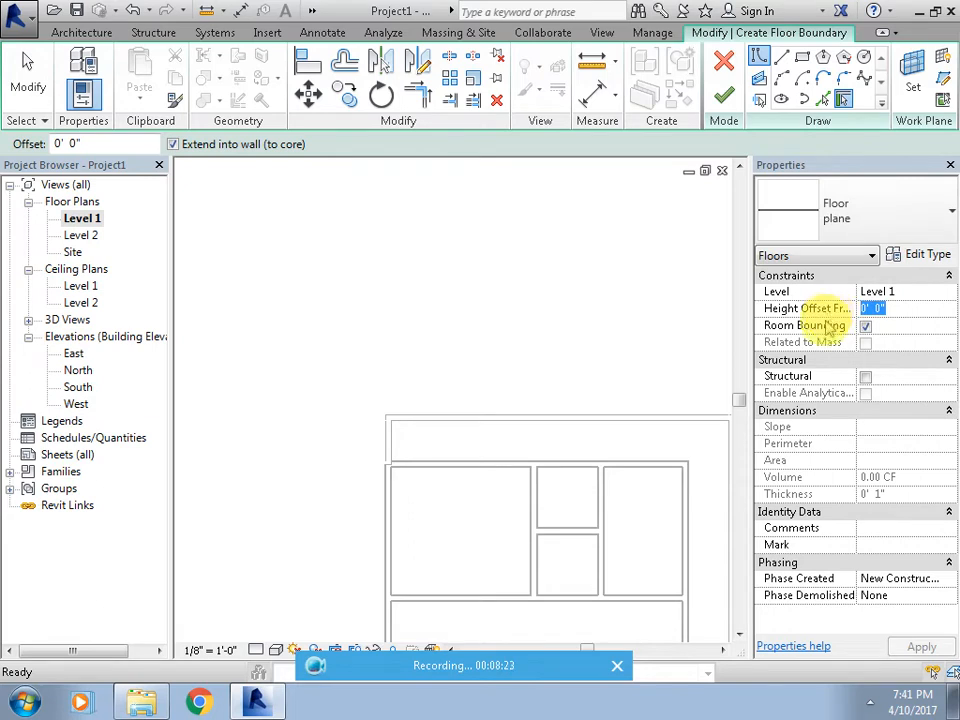
left_click(808, 313)
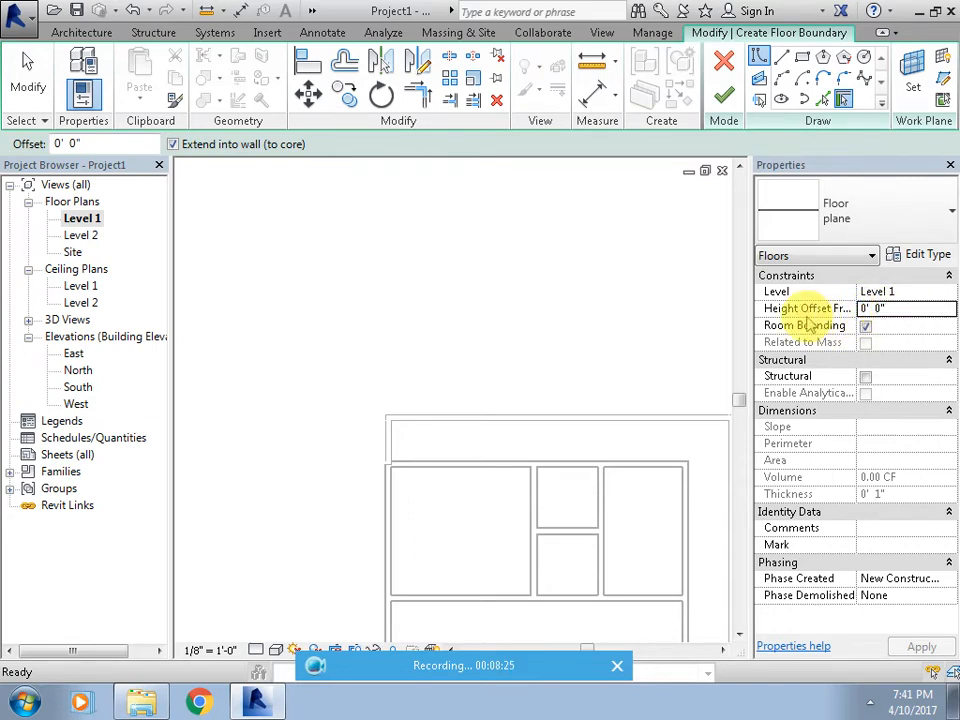
left_click_drag(875, 308, 857, 320)
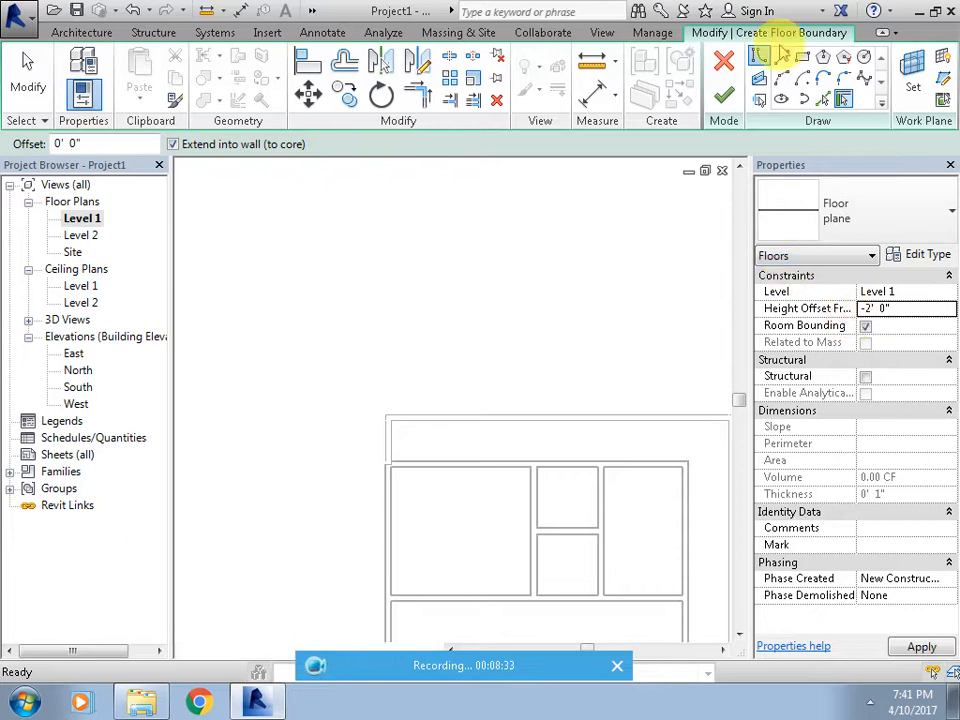
Sketch and finish the plane floor's rectangle around the house, about 5' beyond the north wall and 11' beyond the east wall, and check it in 3D.
left_click(801, 57)
scroll(443, 414, "down", 5)
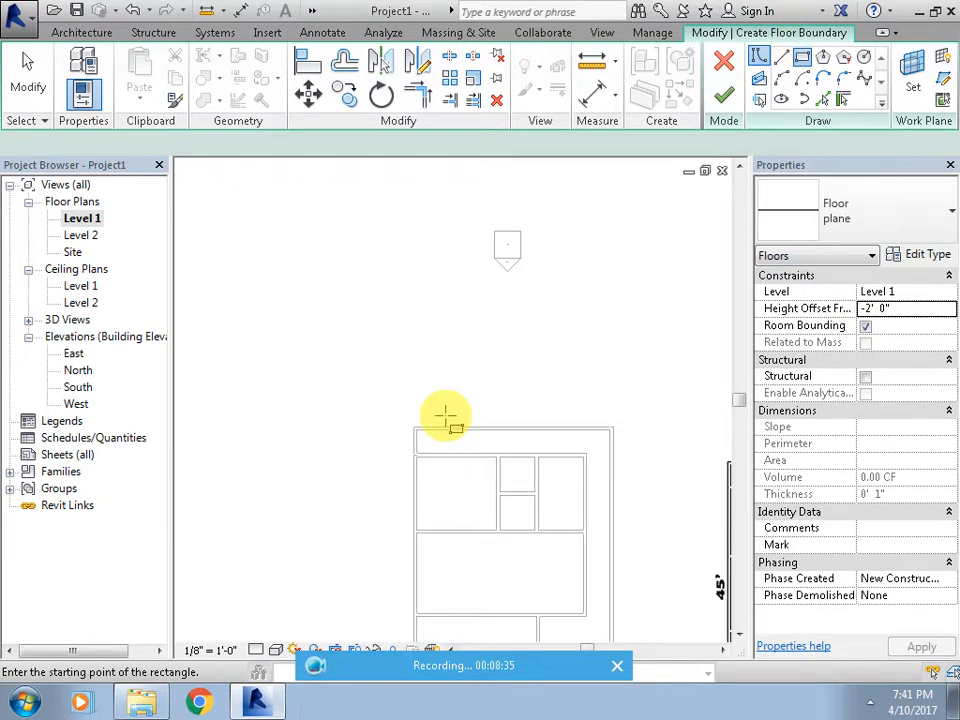
left_click(371, 294)
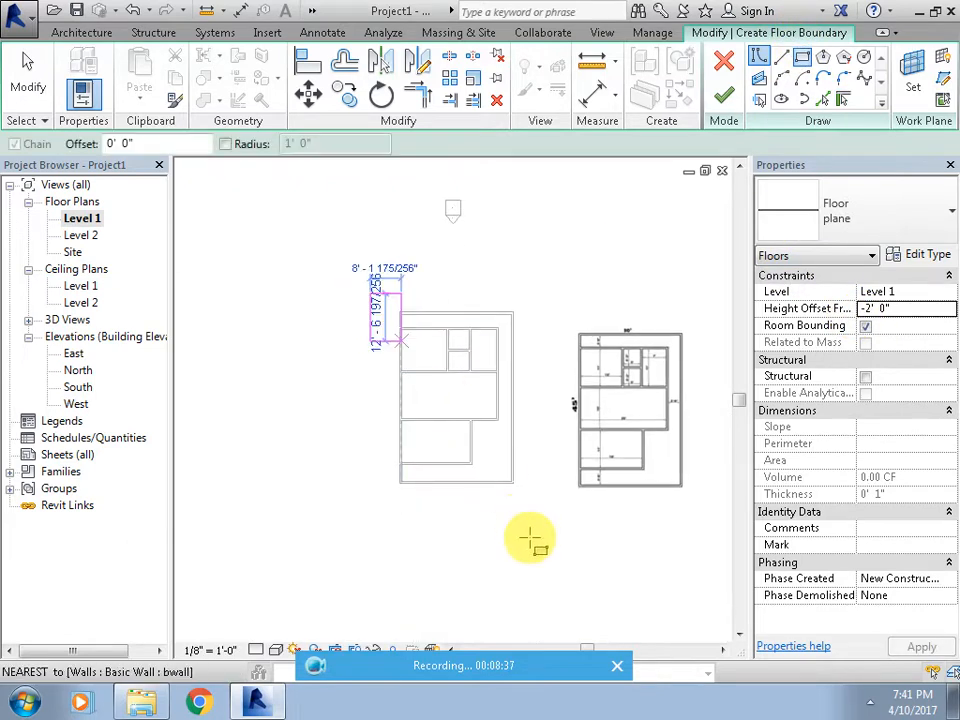
left_click(556, 583)
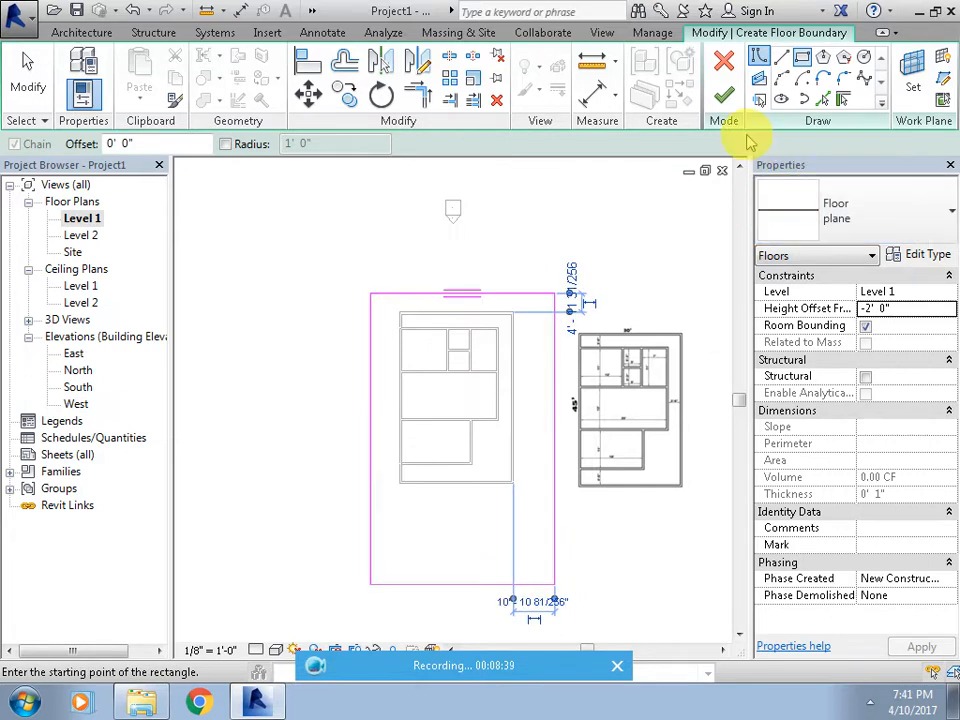
left_click(724, 96)
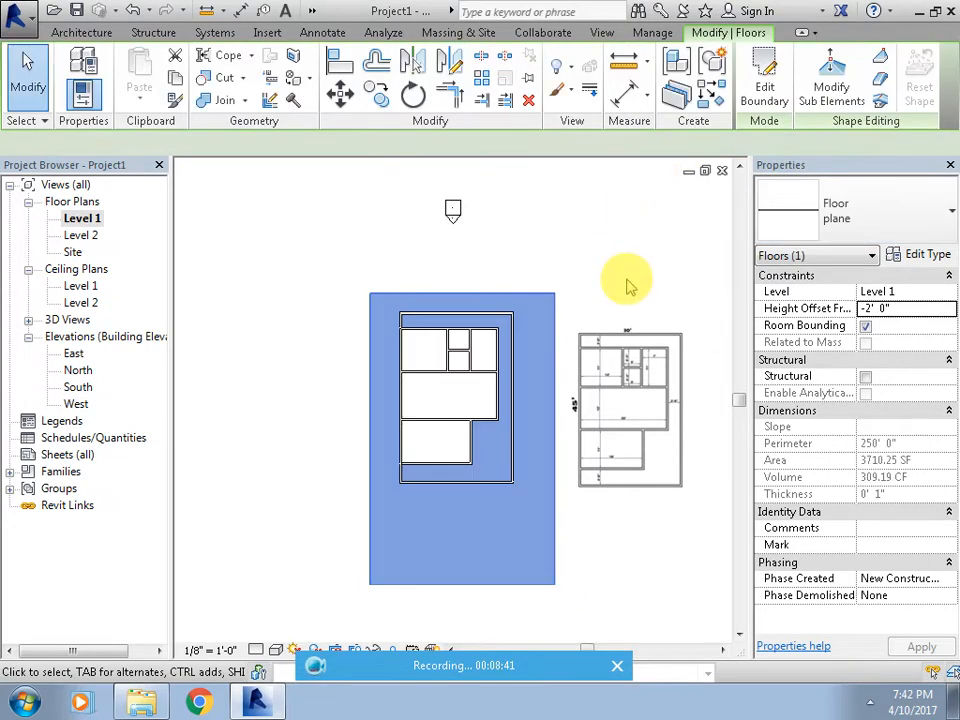
left_click(628, 287)
left_click(319, 12)
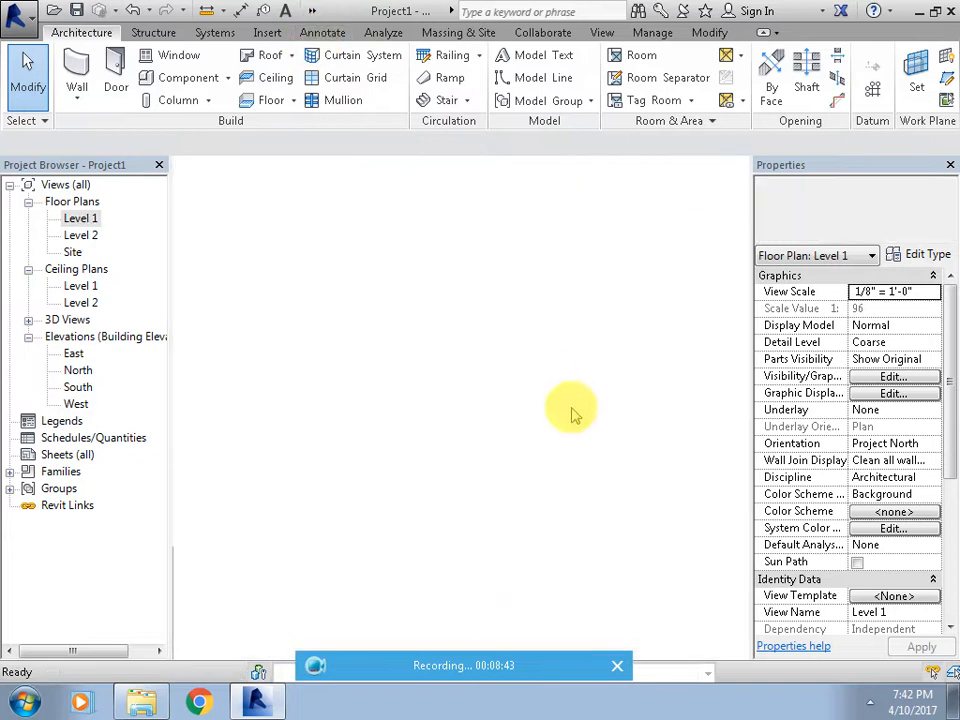
scroll(593, 494, "up", 3)
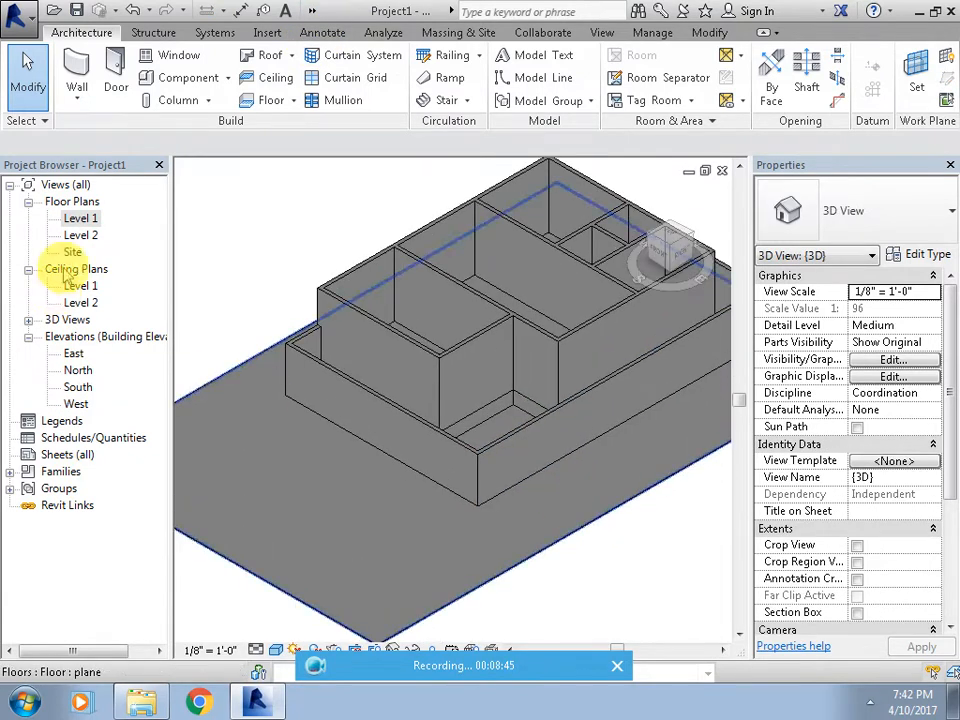
On the Level 1 plan, split the south boundary wall near its east end with the inner segment deleted, making a gate opening.
double_click(80, 218)
scroll(510, 480, "up", 5)
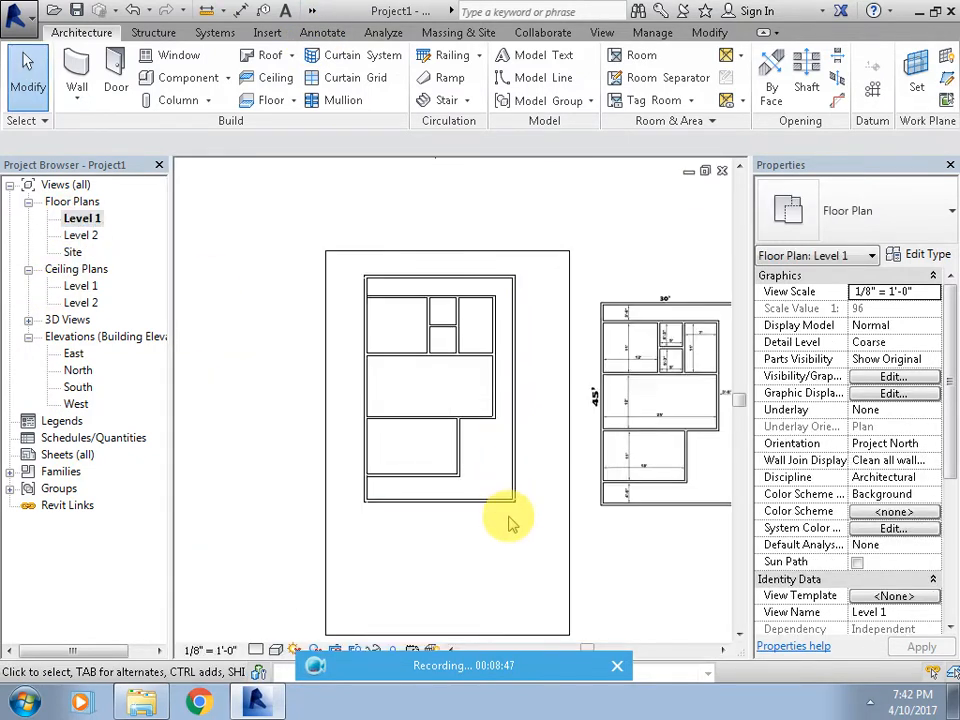
left_click(708, 32)
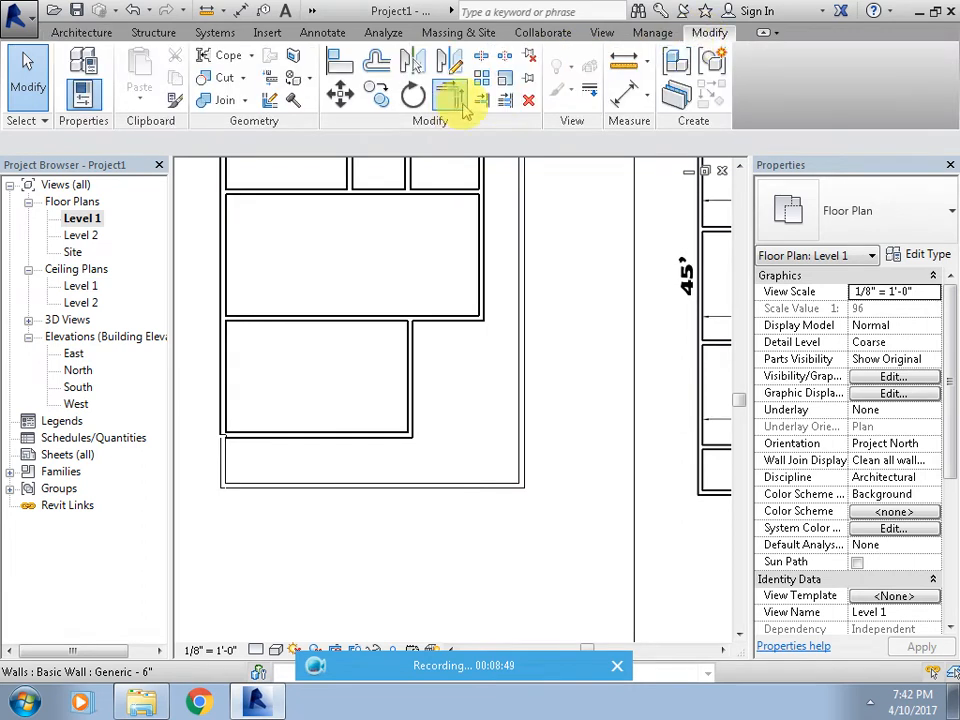
left_click(481, 56)
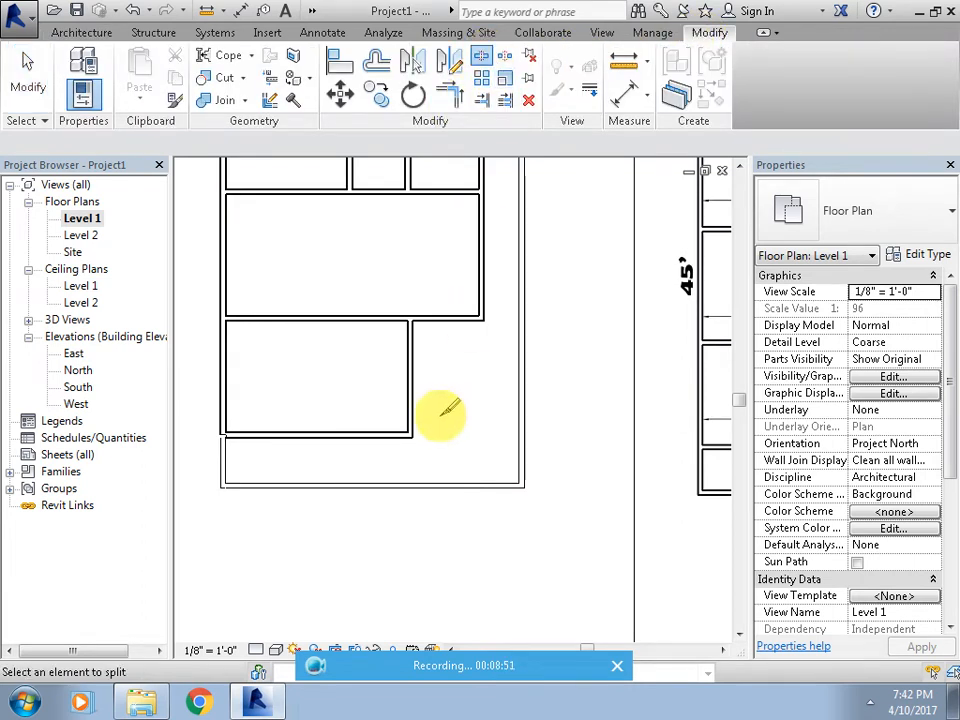
left_click(14, 144)
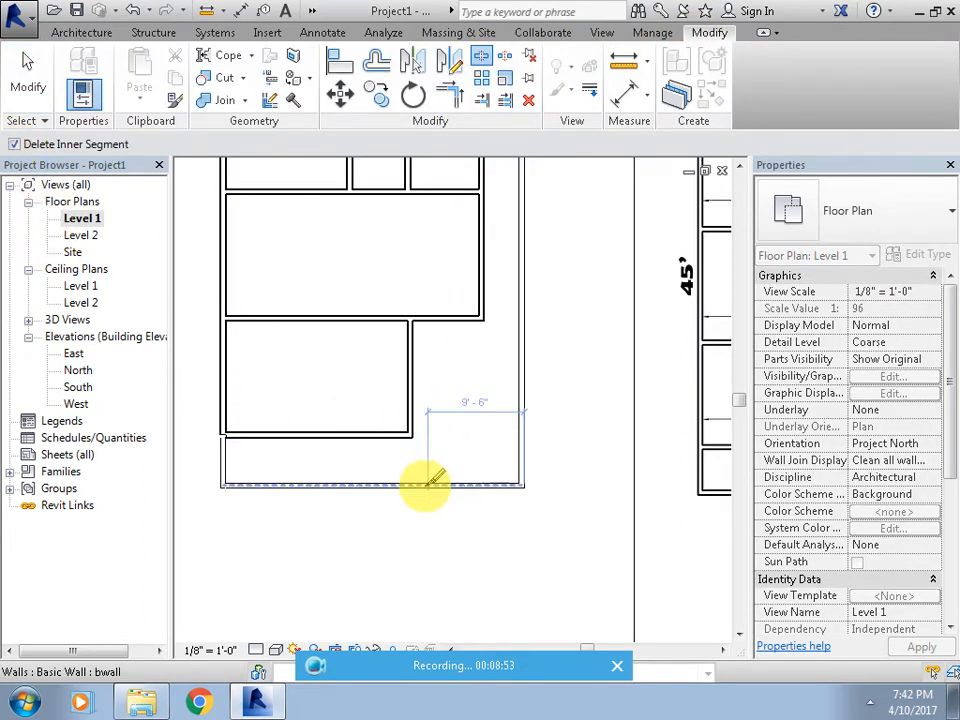
left_click(424, 485)
left_click(504, 484)
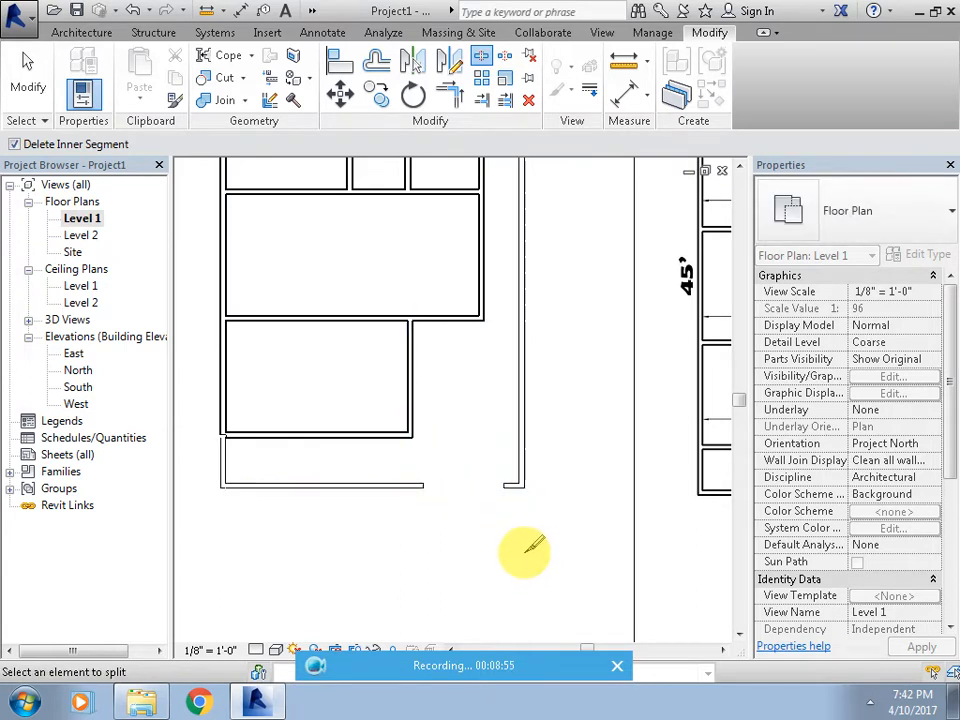
key("Escape")
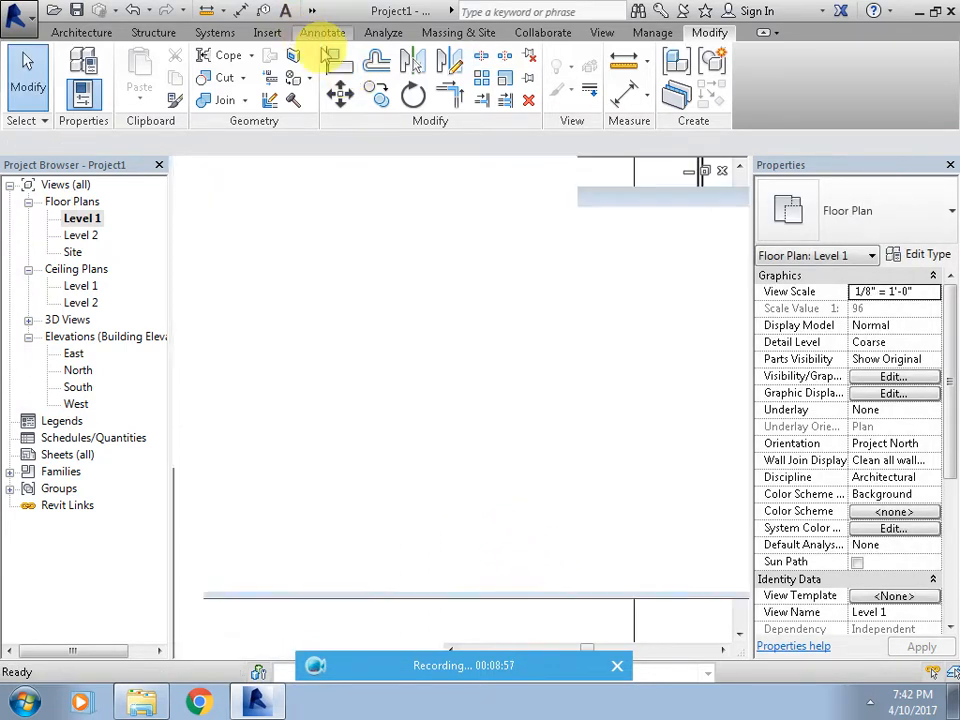
Examine the boundary wall opening and the exposed edge of the raised room floor in the 3D view.
scroll(443, 536, "up", 4)
scroll(437, 512, "down", 3)
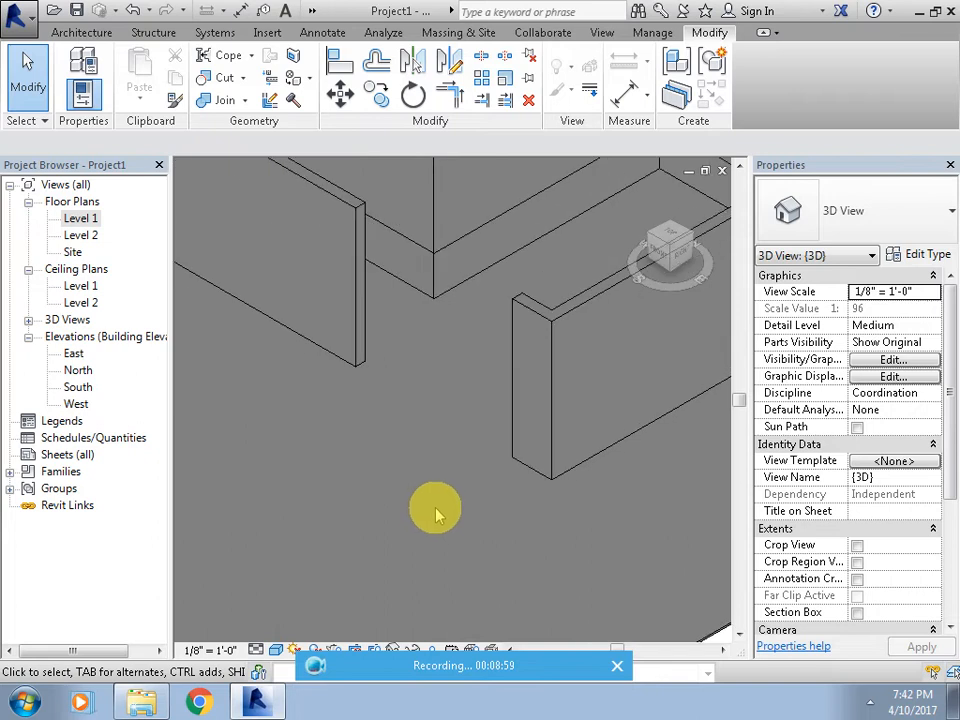
scroll(525, 411, "up", 3)
scroll(519, 413, "up", 2)
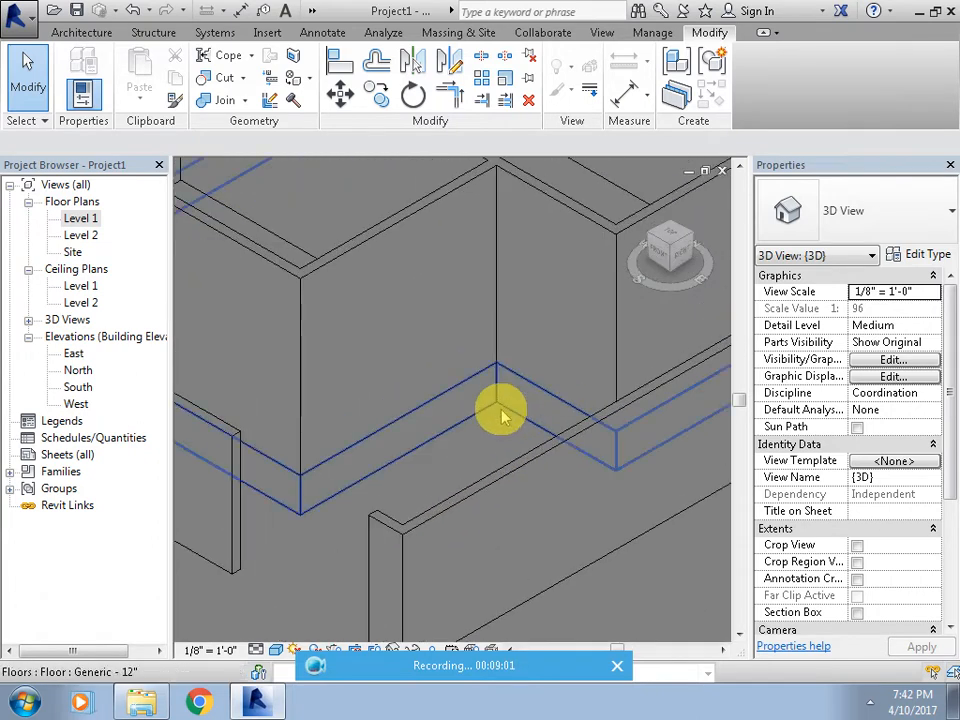
On the Level 1 plan, start another architectural floor and duplicate its type as "step1".
double_click(90, 219)
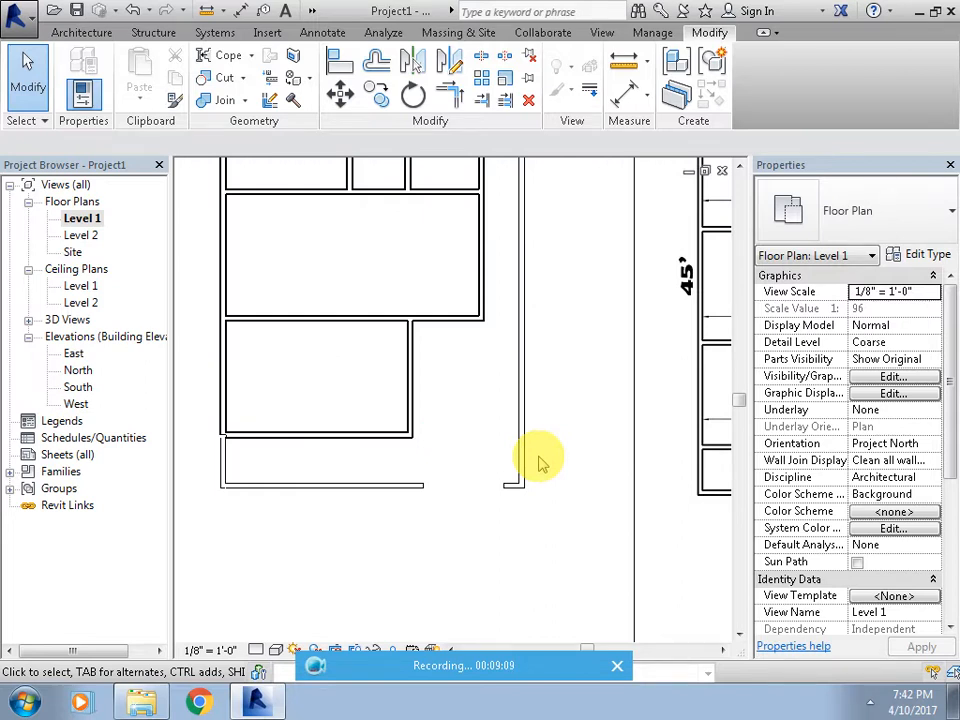
scroll(439, 443, "up", 1)
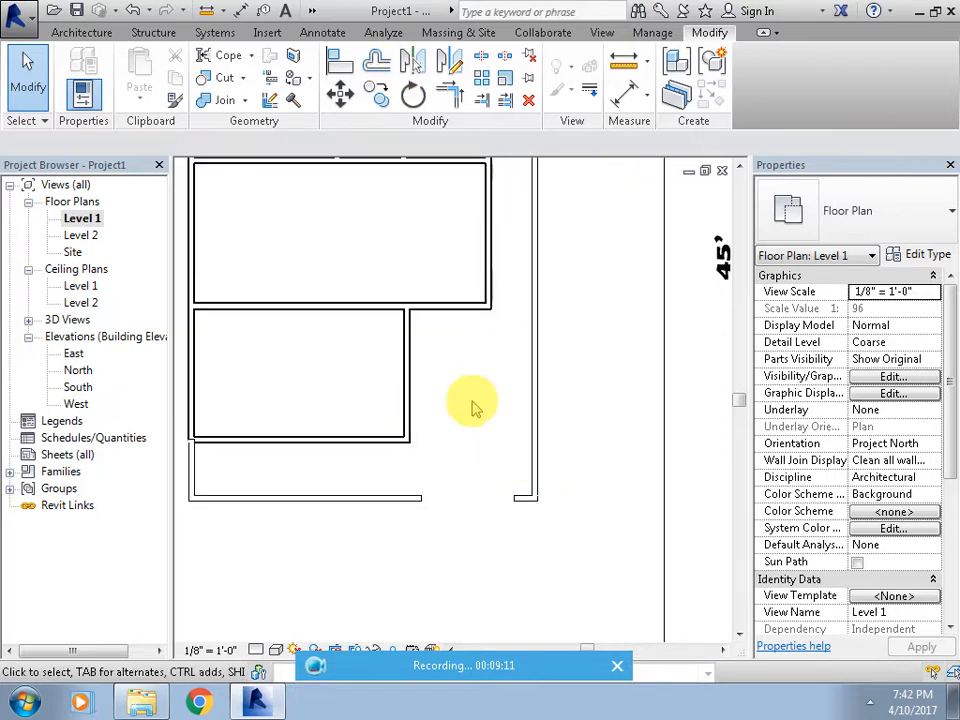
scroll(470, 410, "up", 1)
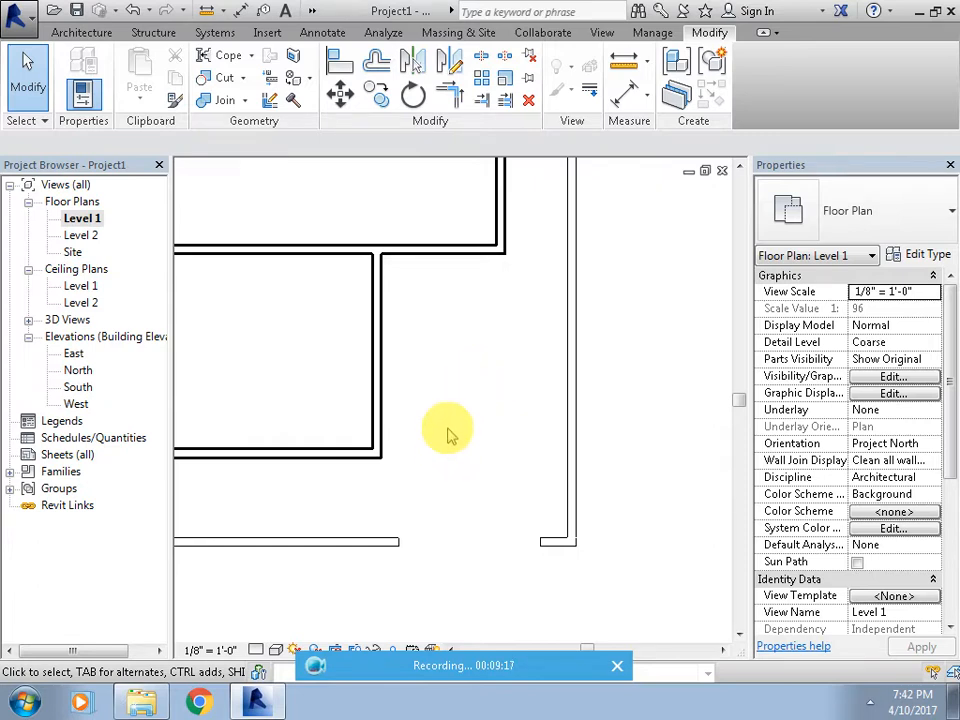
scroll(493, 270, "up", 1)
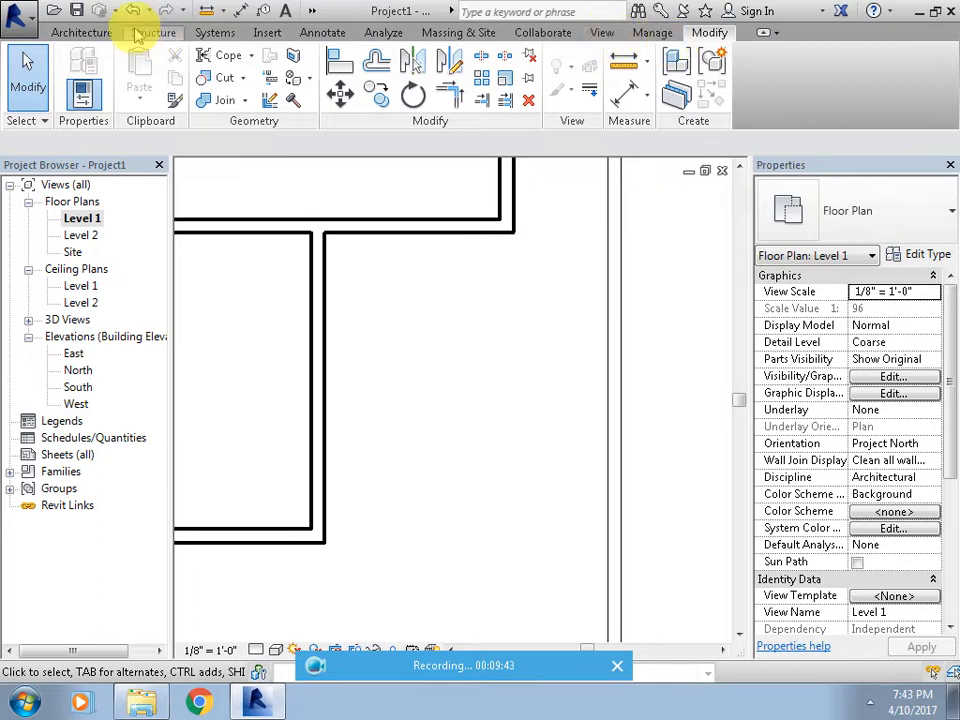
left_click(75, 32)
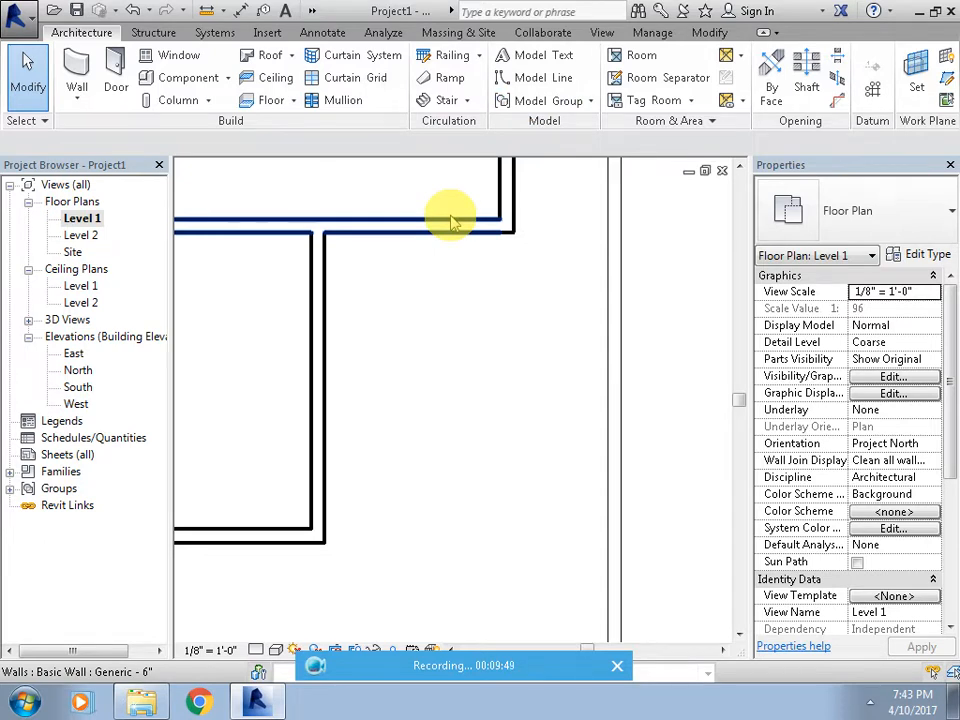
left_click(296, 101)
left_click(290, 130)
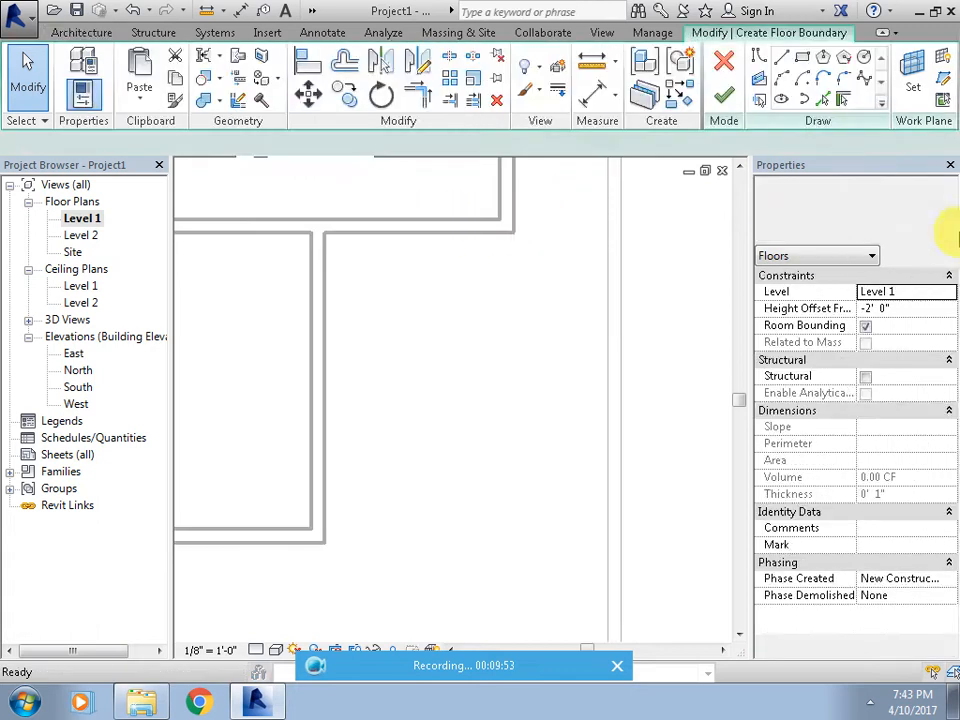
left_click(926, 255)
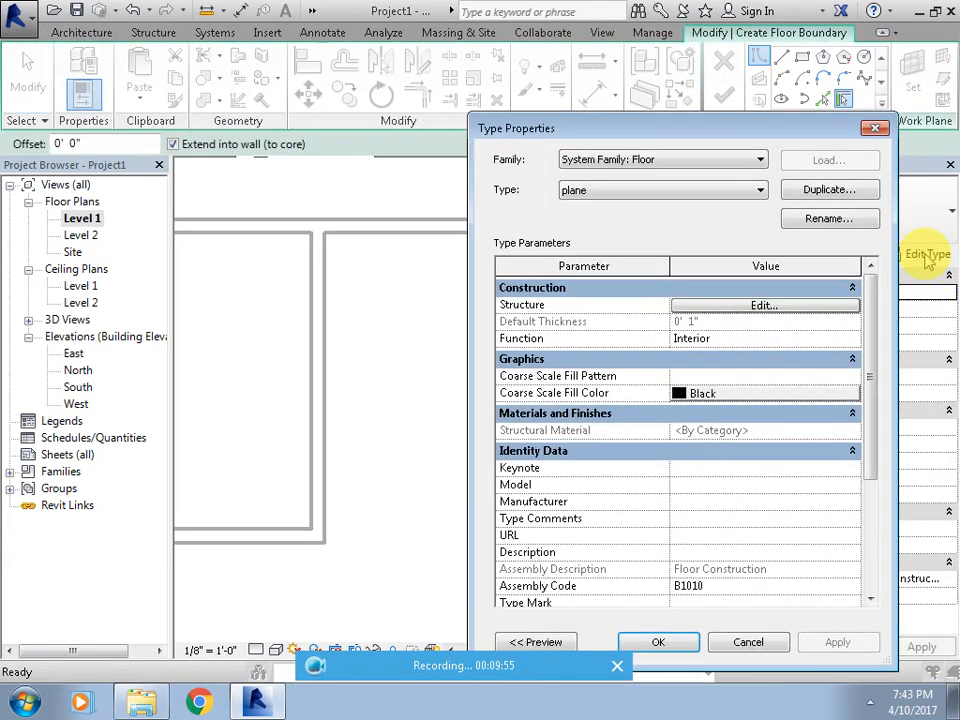
left_click(806, 190)
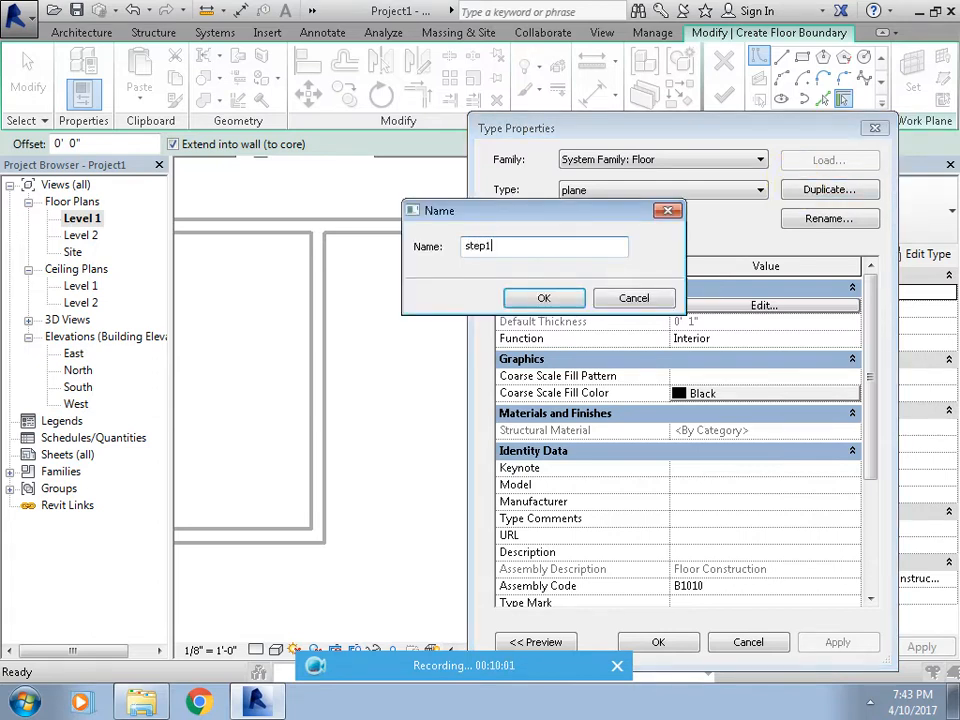
left_click(563, 300)
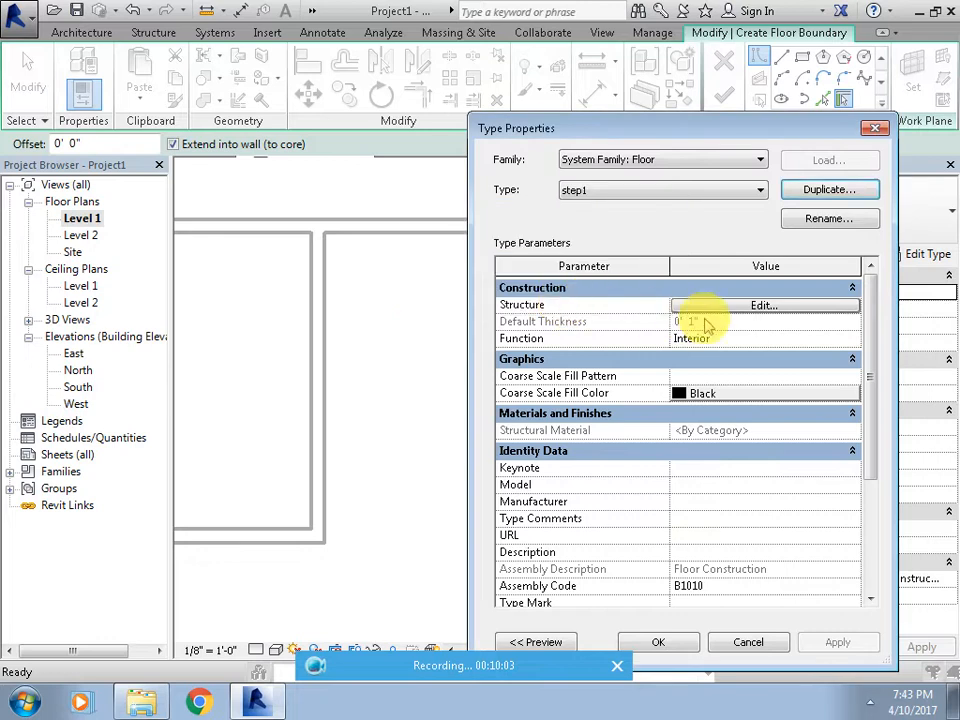
Set the structure layer thickness of the step1 floor type to 8".
left_click(722, 306)
left_click(700, 317)
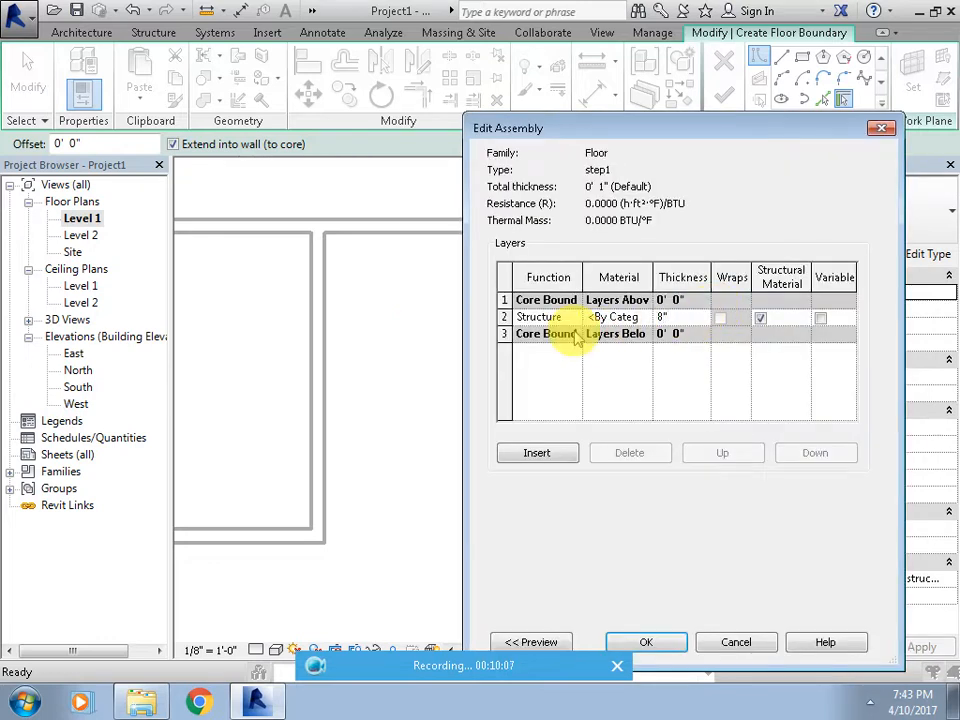
left_click(668, 642)
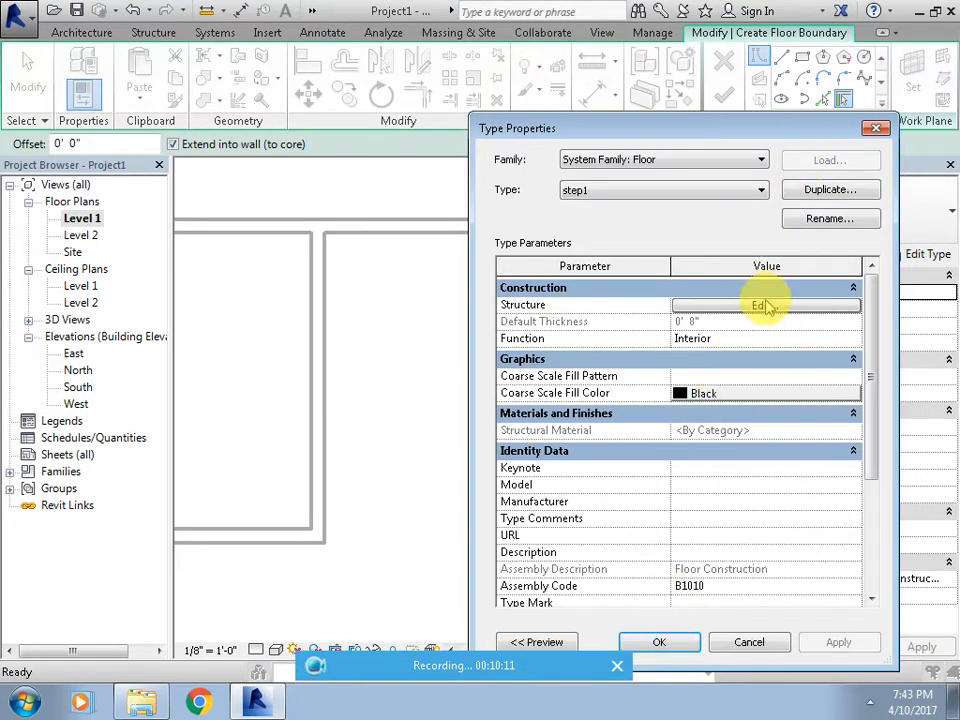
left_click(659, 642)
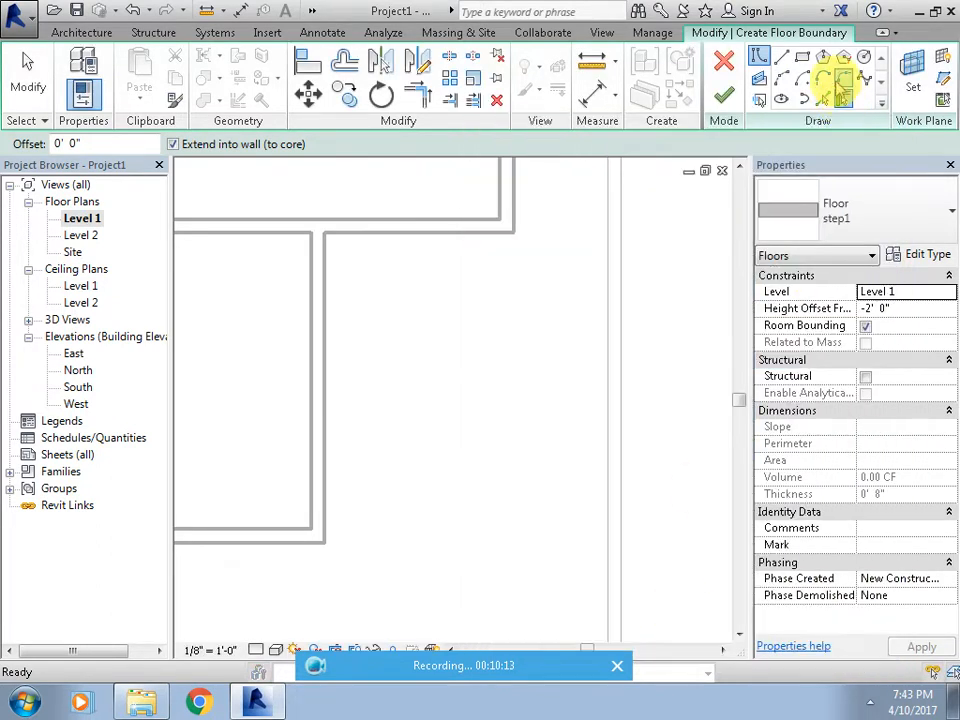
Sketch the step1 floor's rectangle between the outer wall corners at the front recess and finish it with a -1' 4" height offset from Level 1.
left_click(802, 57)
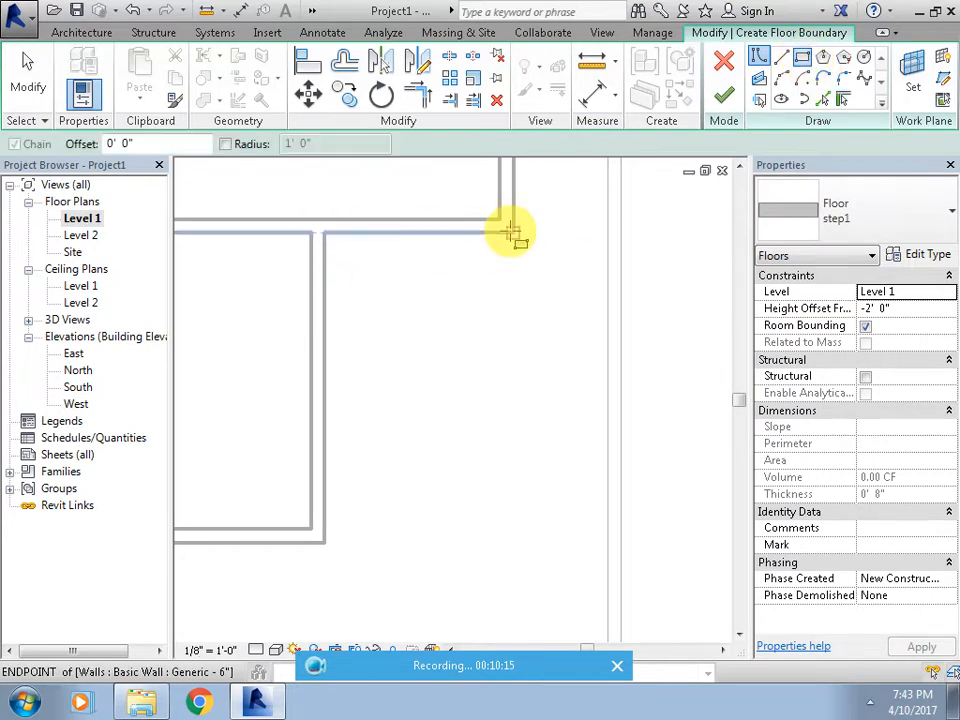
left_click(512, 232)
left_click(323, 545)
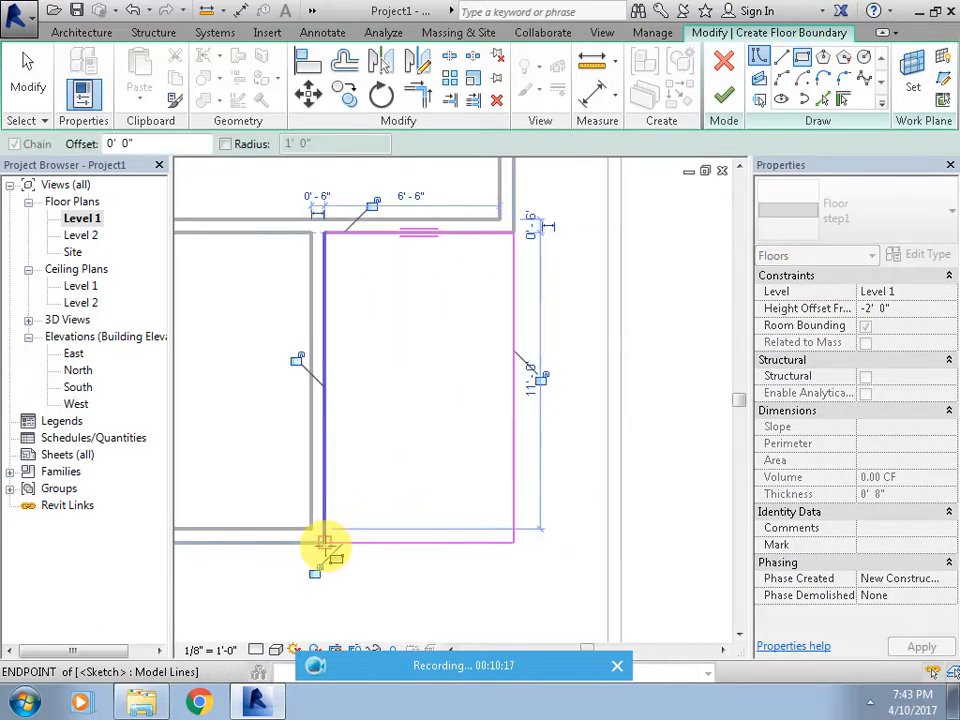
left_click(865, 308)
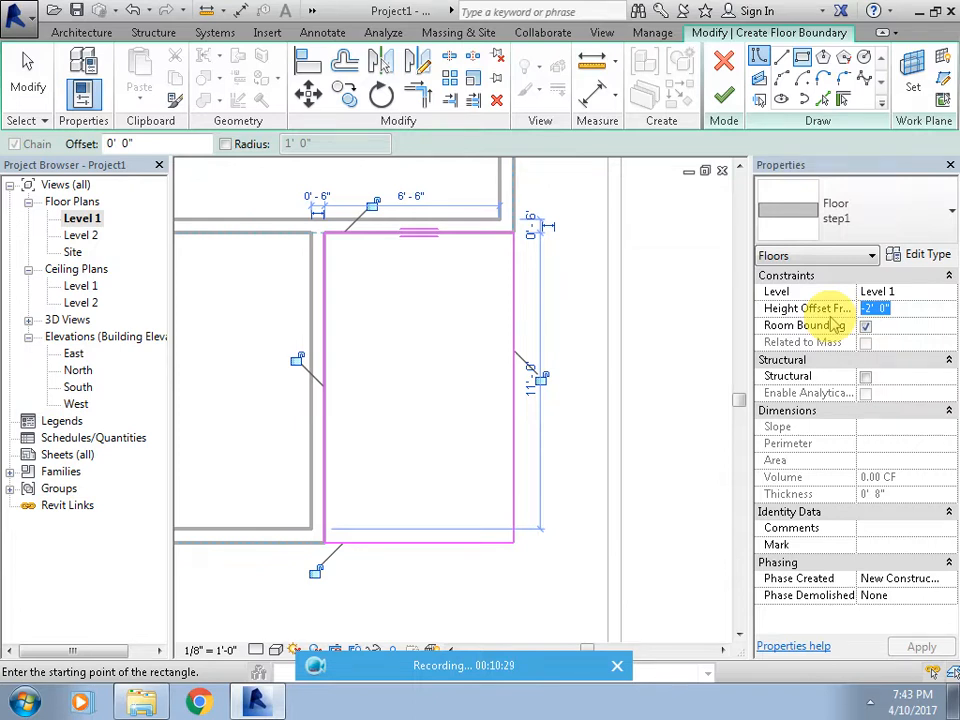
type("-")
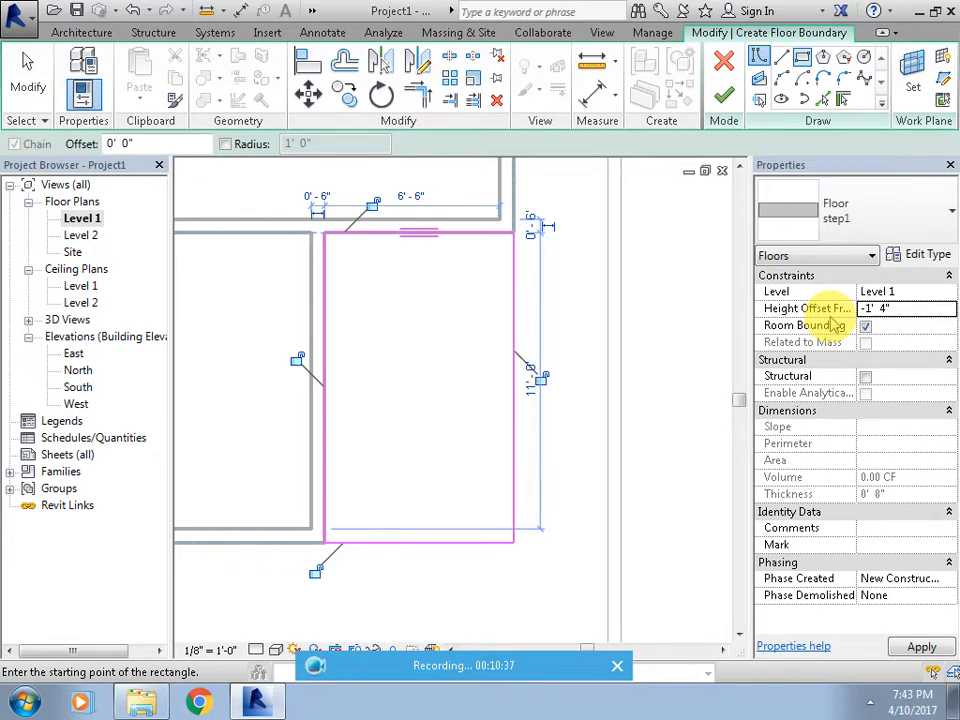
left_click(723, 95)
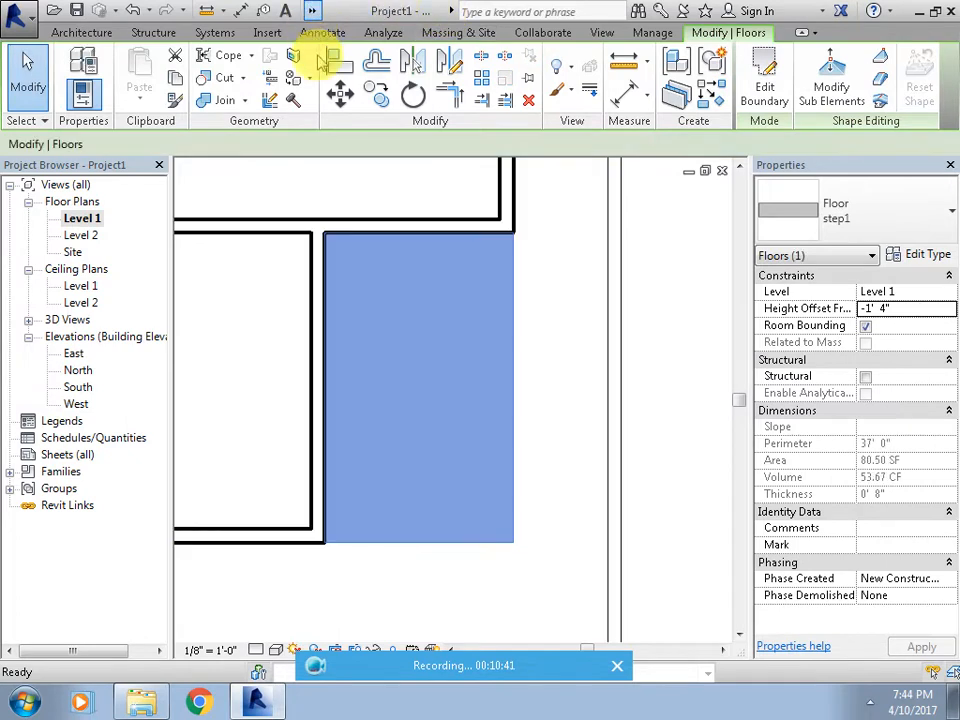
In the 3D view, hide the east boundary wall element so the new step floor is exposed.
left_click(312, 11)
scroll(300, 545, "up", 5)
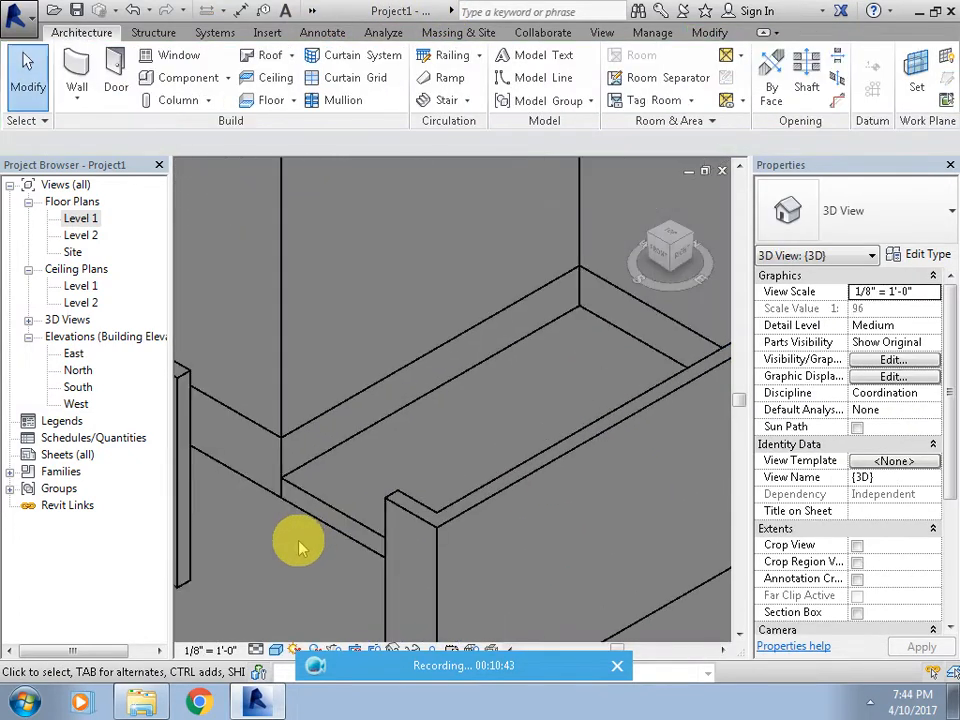
scroll(300, 545, "down", 3)
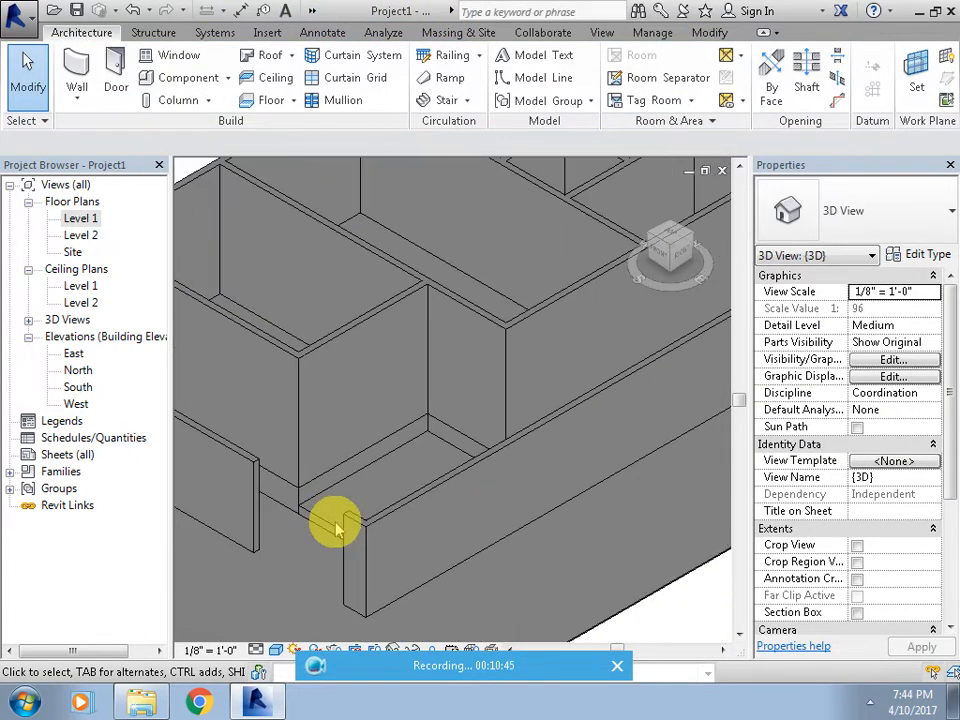
left_click(439, 491)
right_click(447, 490)
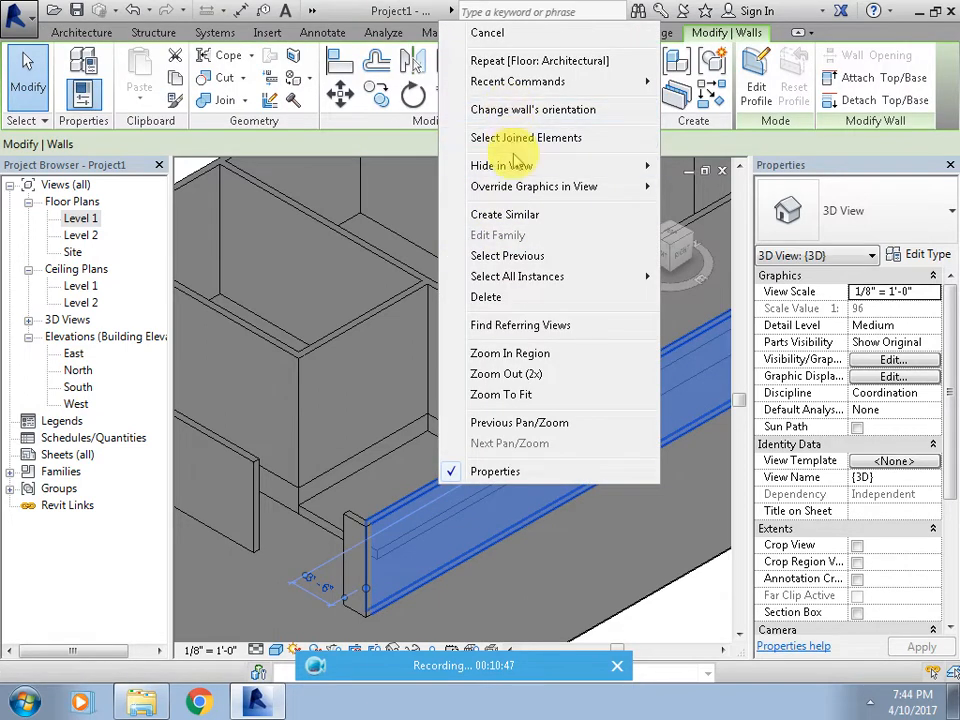
mouse_move(546, 165)
left_click(693, 168)
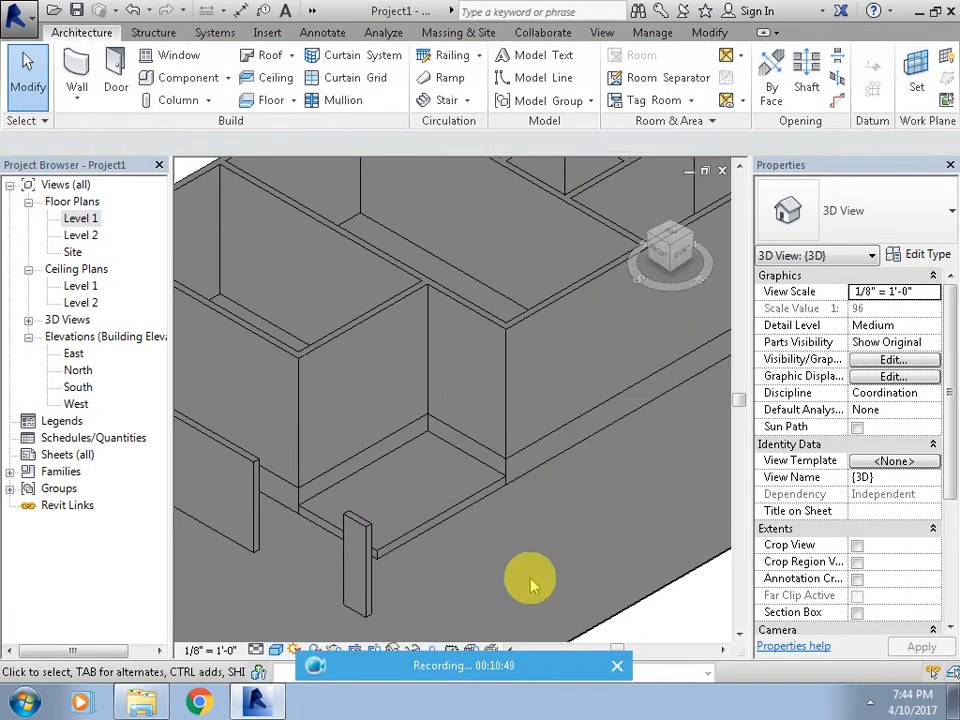
On the Level 1 plan, start another architectural floor and duplicate the step1 type as "step1 2".
middle_click_drag(529, 579, 530, 548)
scroll(530, 548, "up", 5)
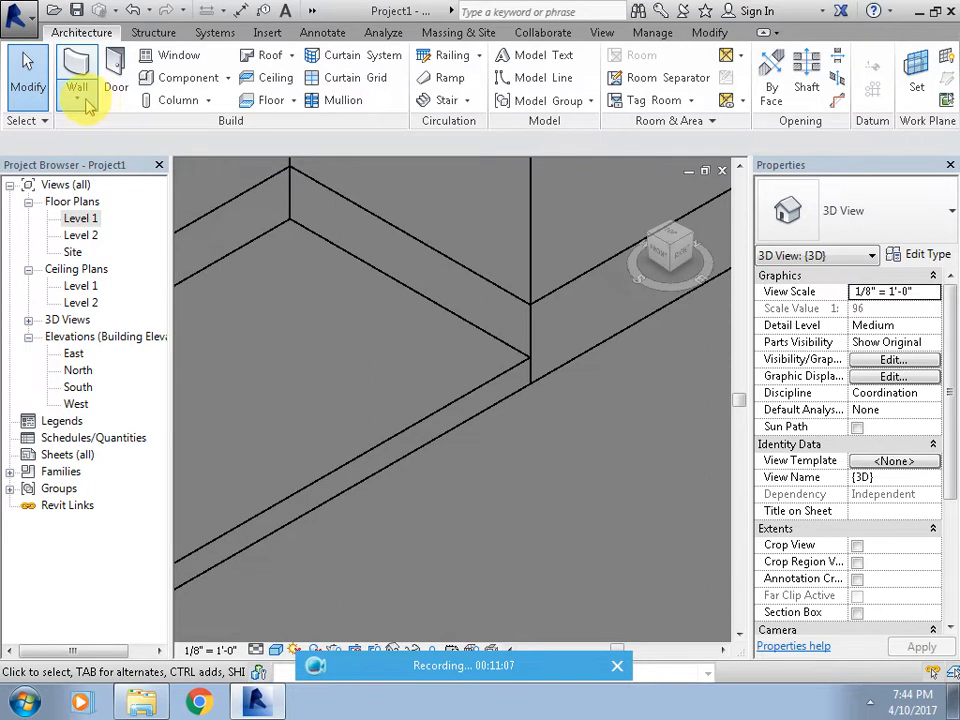
double_click(82, 218)
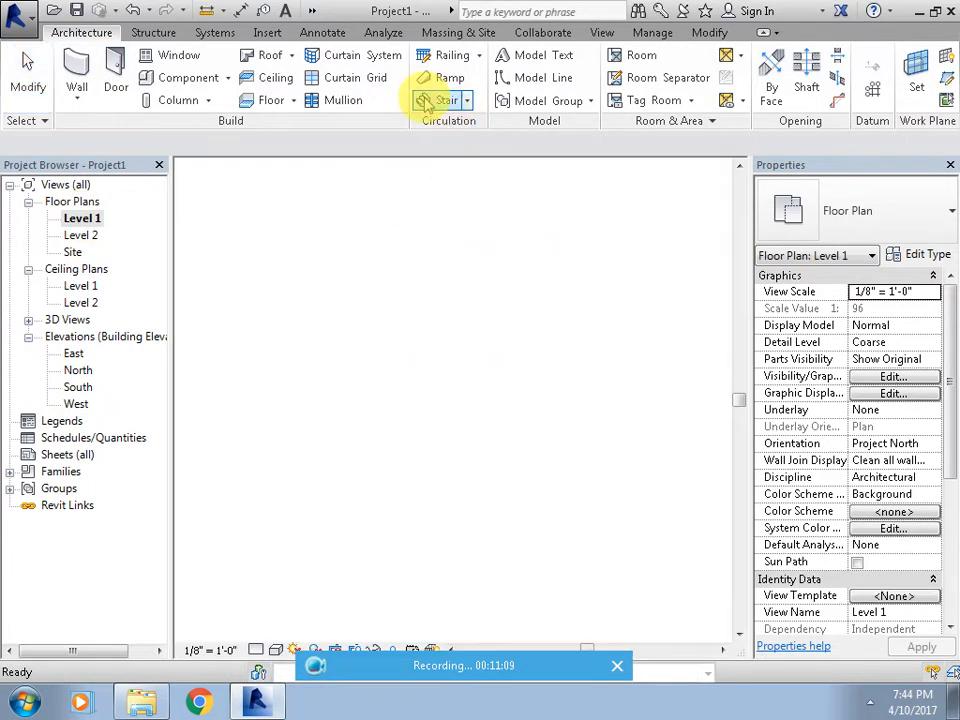
left_click(295, 101)
left_click(310, 133)
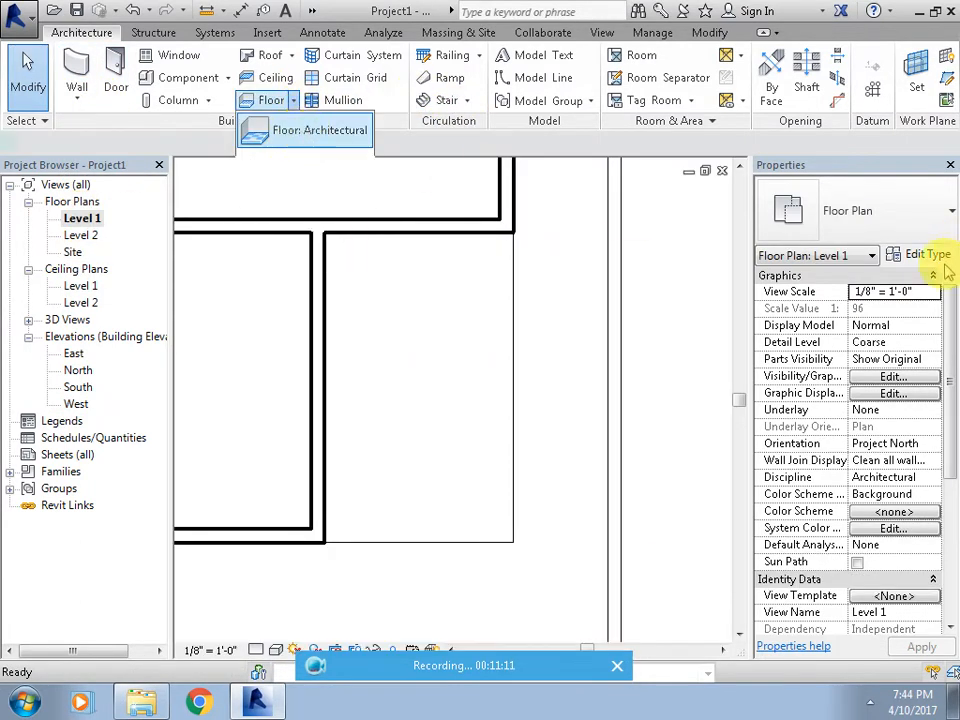
left_click(932, 255)
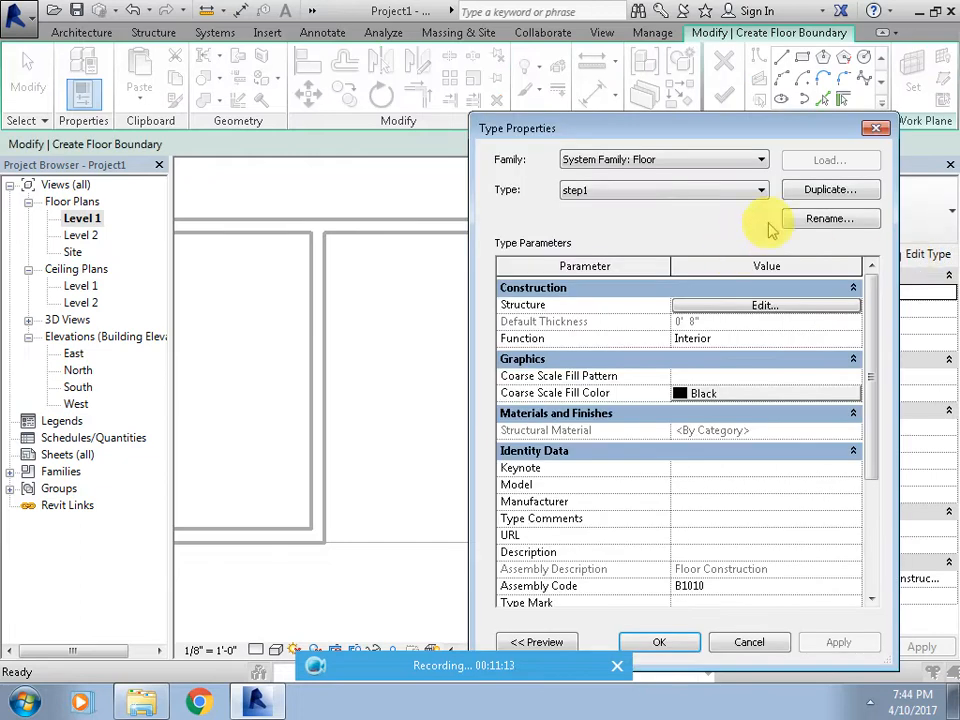
left_click(812, 189)
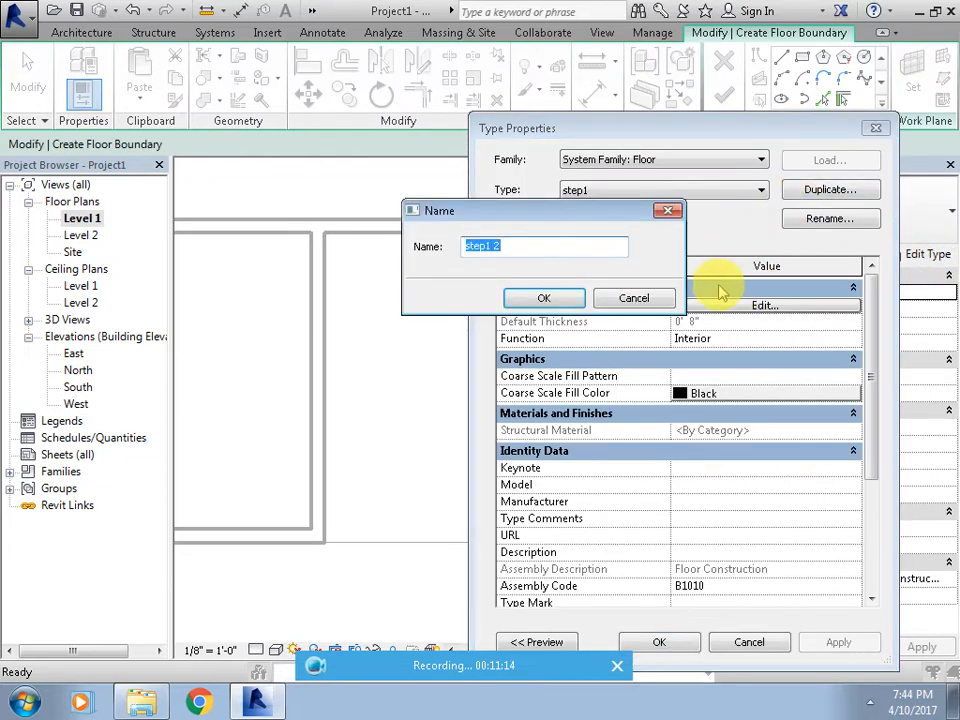
left_click(558, 297)
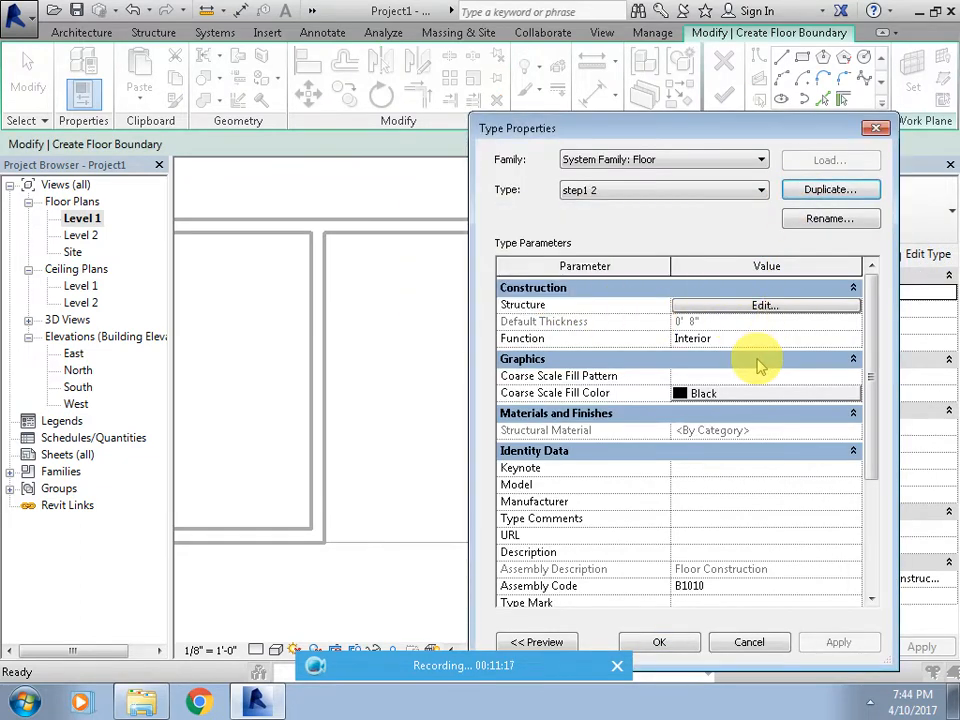
Check the structure layers of the step1 2 floor type and accept the type settings.
left_click(745, 307)
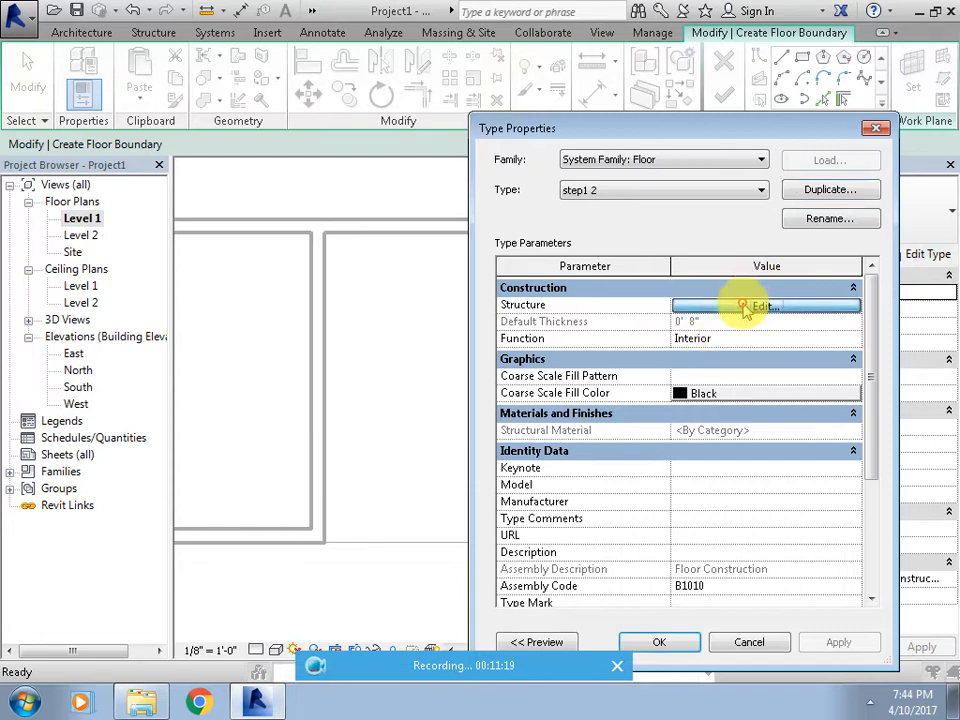
left_click(675, 317)
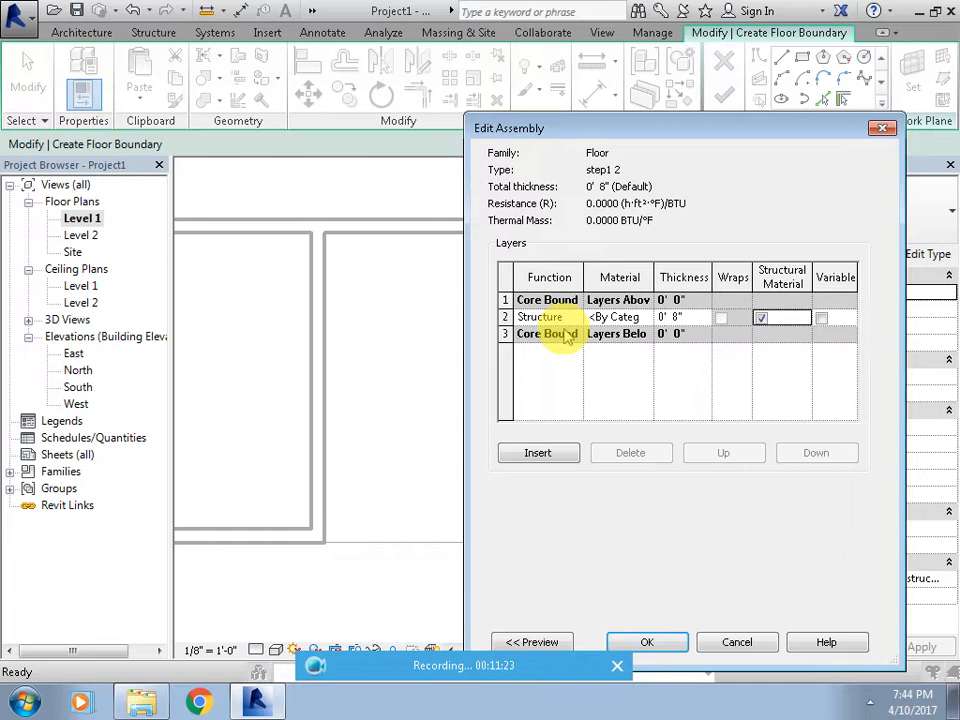
left_click(647, 642)
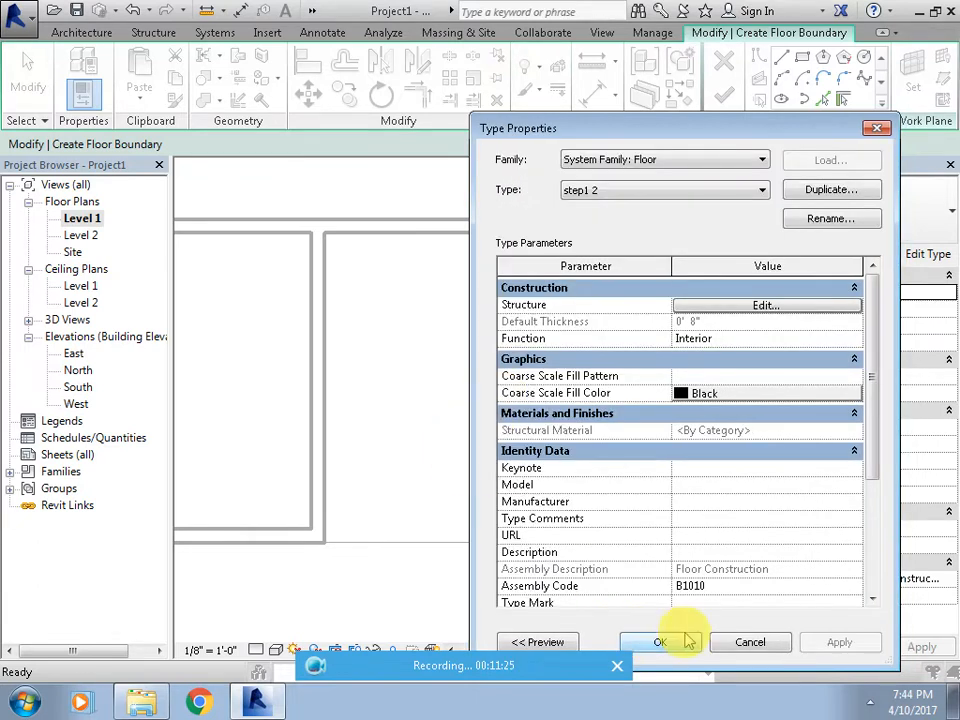
left_click(688, 642)
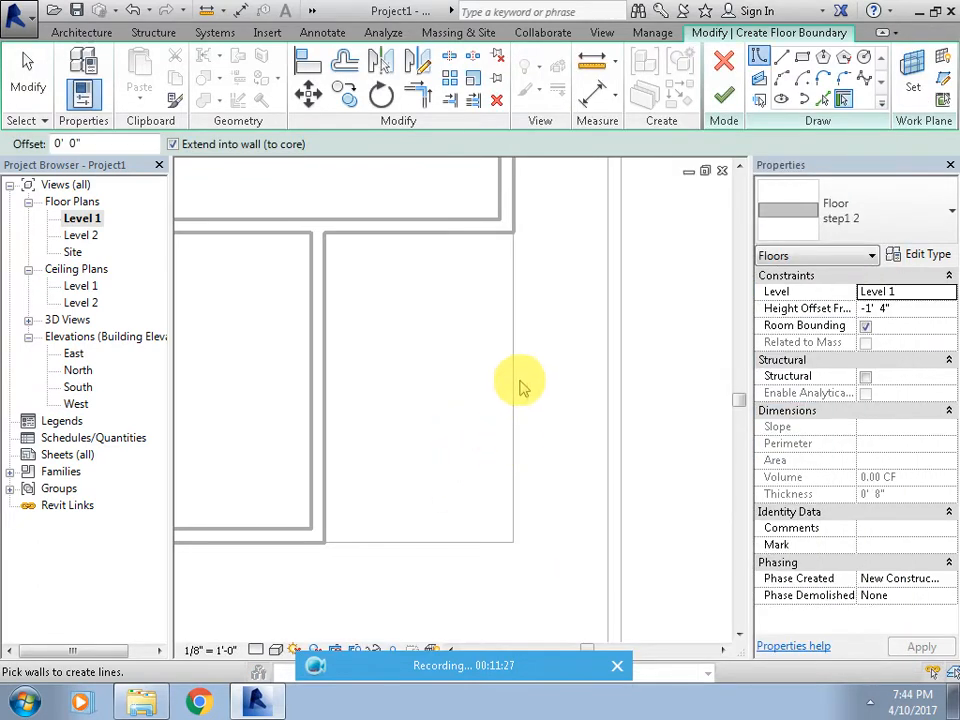
Sketch the step1 2 floor's boundary as a rectangle over the step1 floor, from the recess's inner wall corner to the opposite floor corner.
left_click(802, 58)
left_click(324, 233)
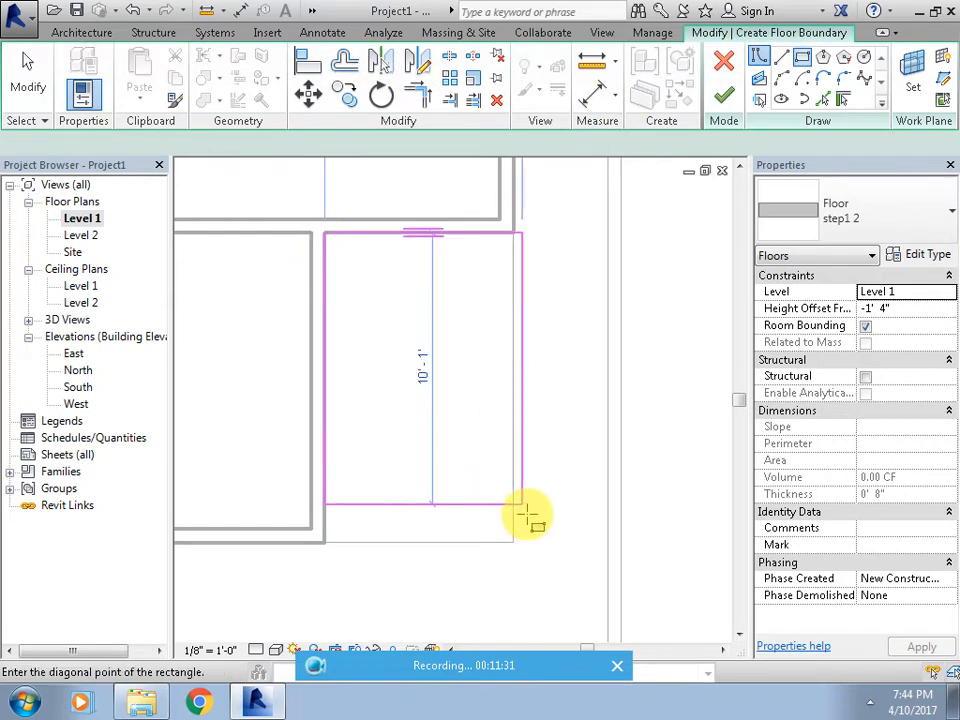
left_click(516, 542)
scroll(553, 450, "up", 3)
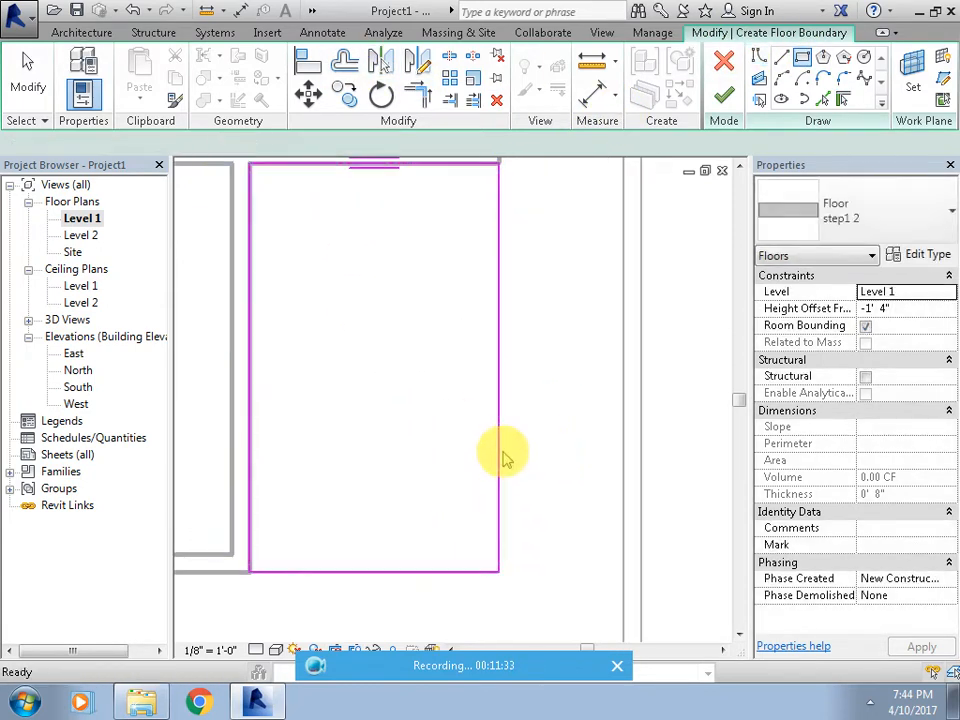
Pull in the rectangle's east edge and set its distance from the east boundary wall to 4' 6".
left_click_drag(499, 452, 476, 452)
scroll(514, 474, "down", 2)
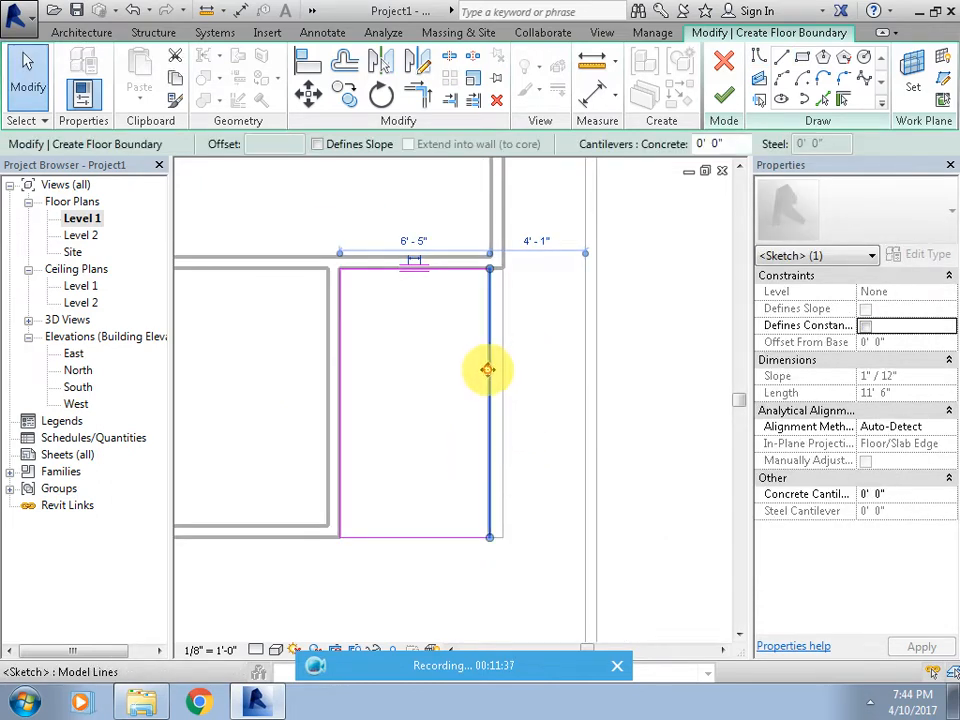
left_click_drag(502, 371, 510, 370)
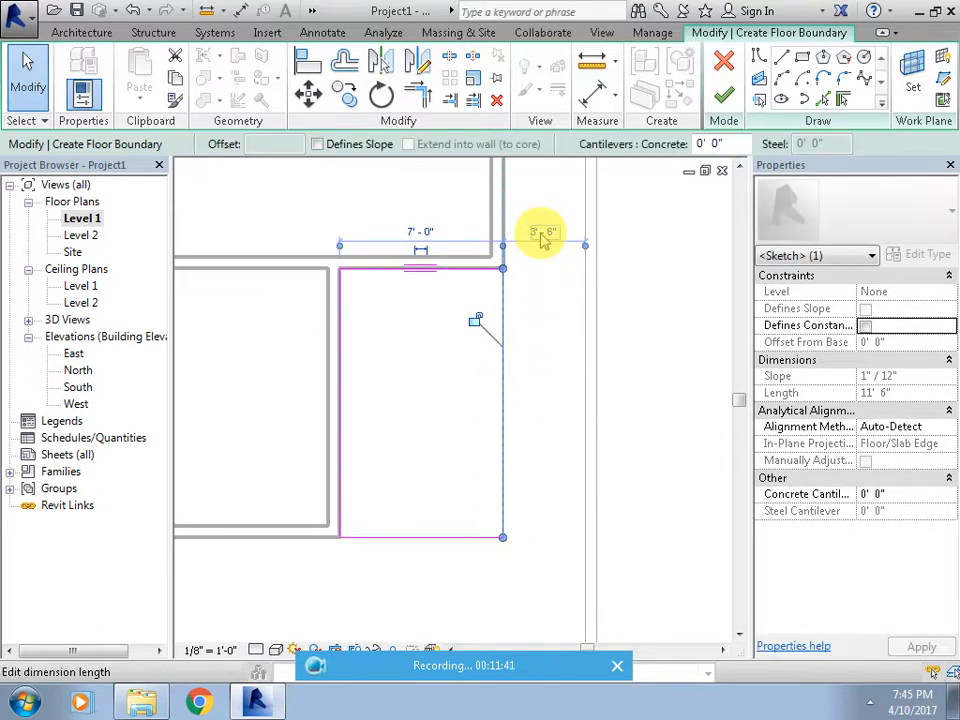
left_click(541, 234)
type("4'6")
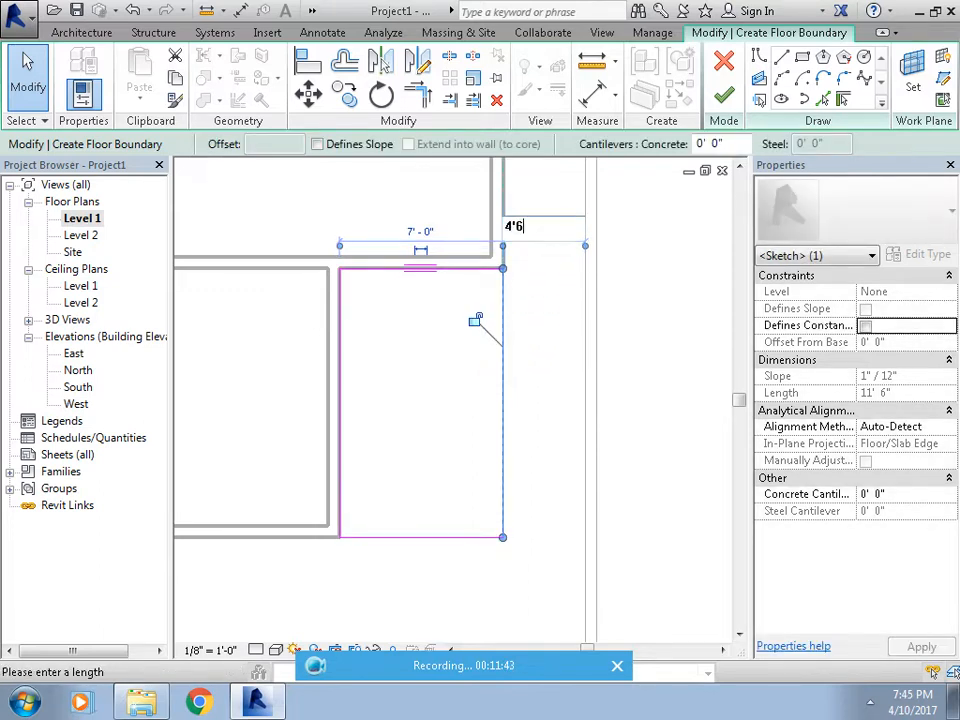
key("Return")
scroll(514, 499, "down", 2)
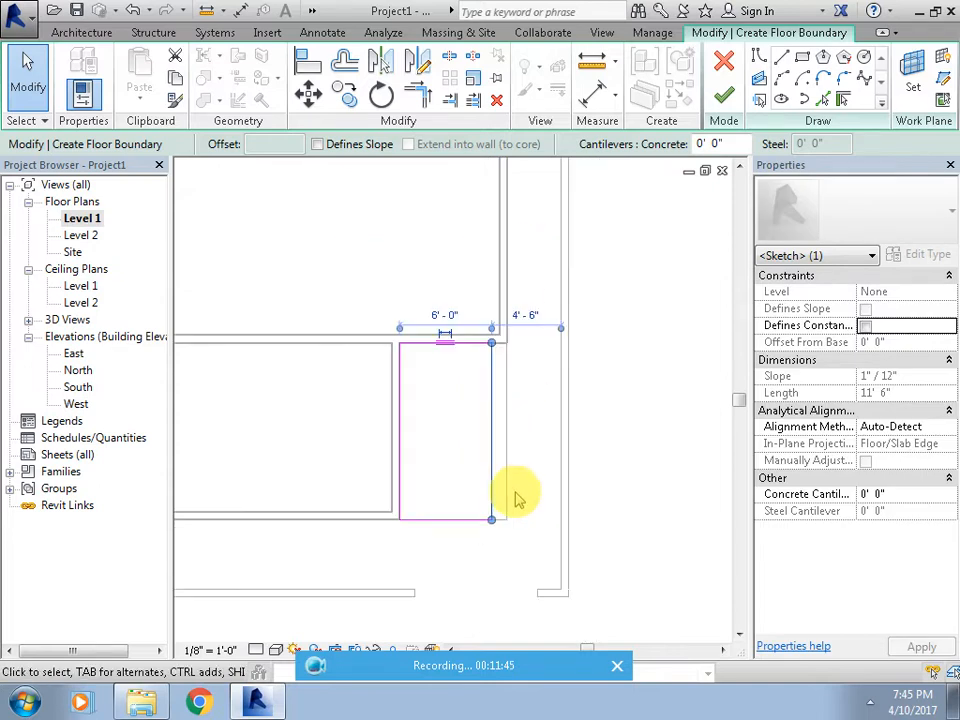
Set the distance between the rectangle's front edge and the front boundary wall to 5' 6".
left_click(470, 476)
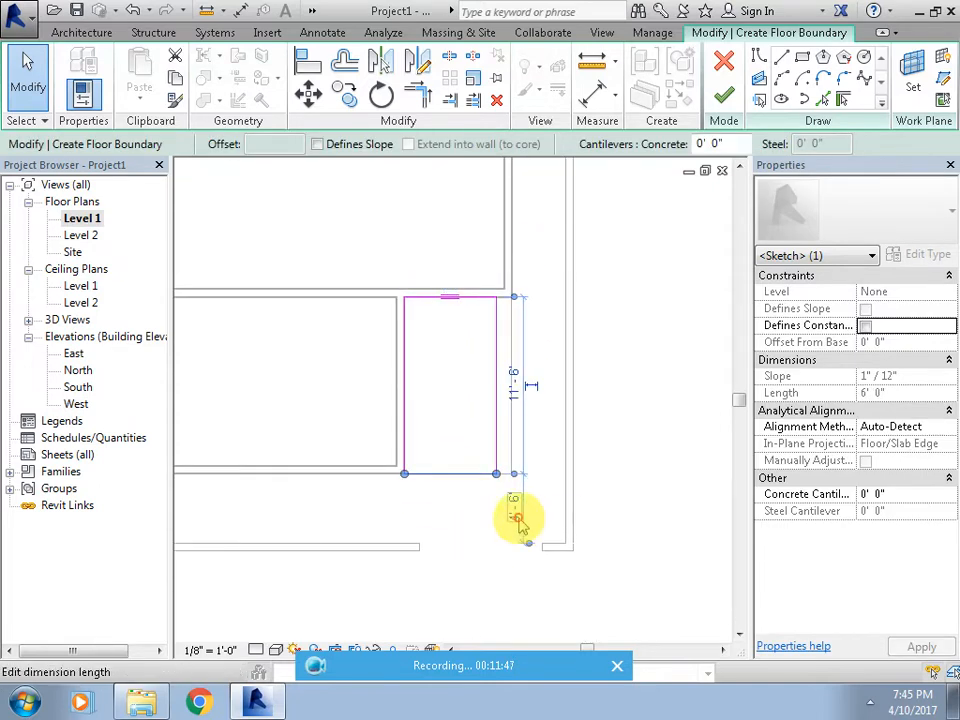
left_click(517, 511)
type("5'6")
key("Return")
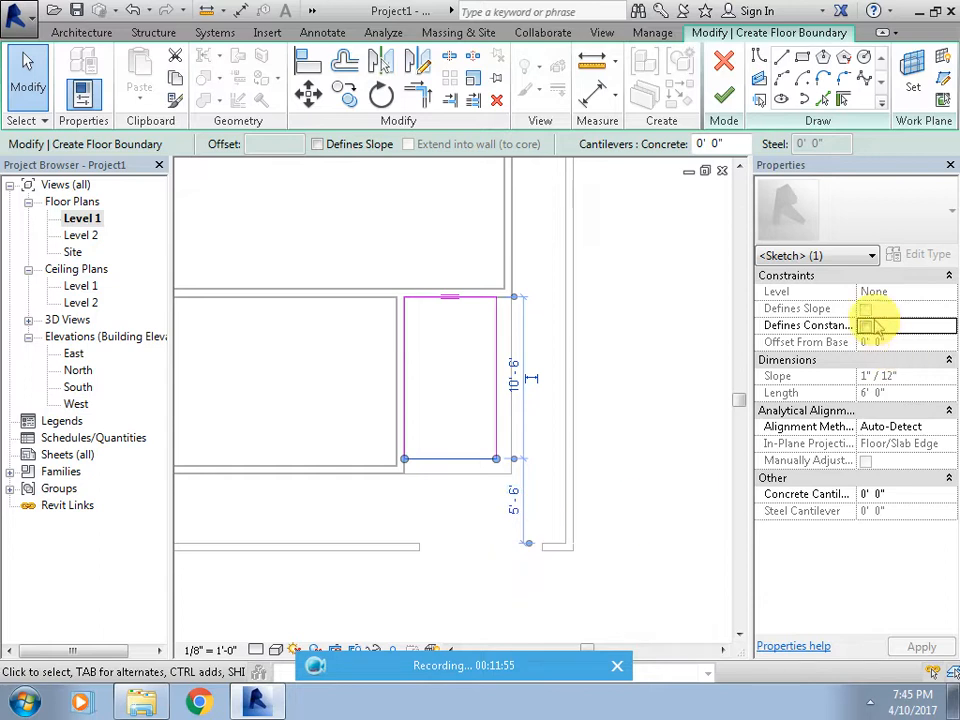
left_click(579, 508)
Set the step1 2 floor's height offset from Level 1 to -8' 0" and finish the floor.
left_click(898, 309)
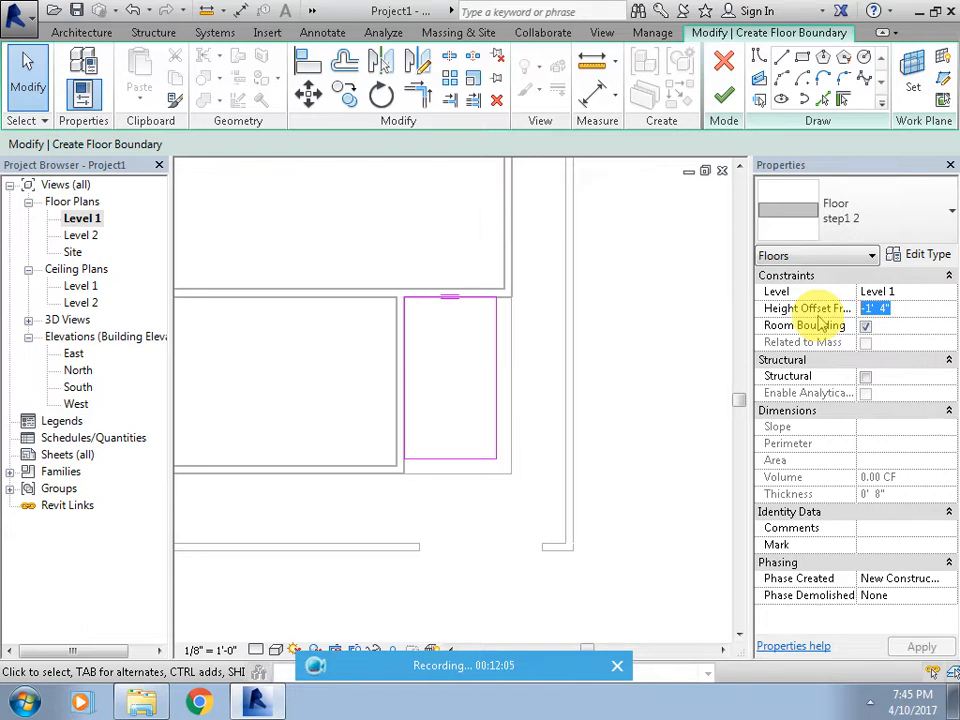
type("-8")
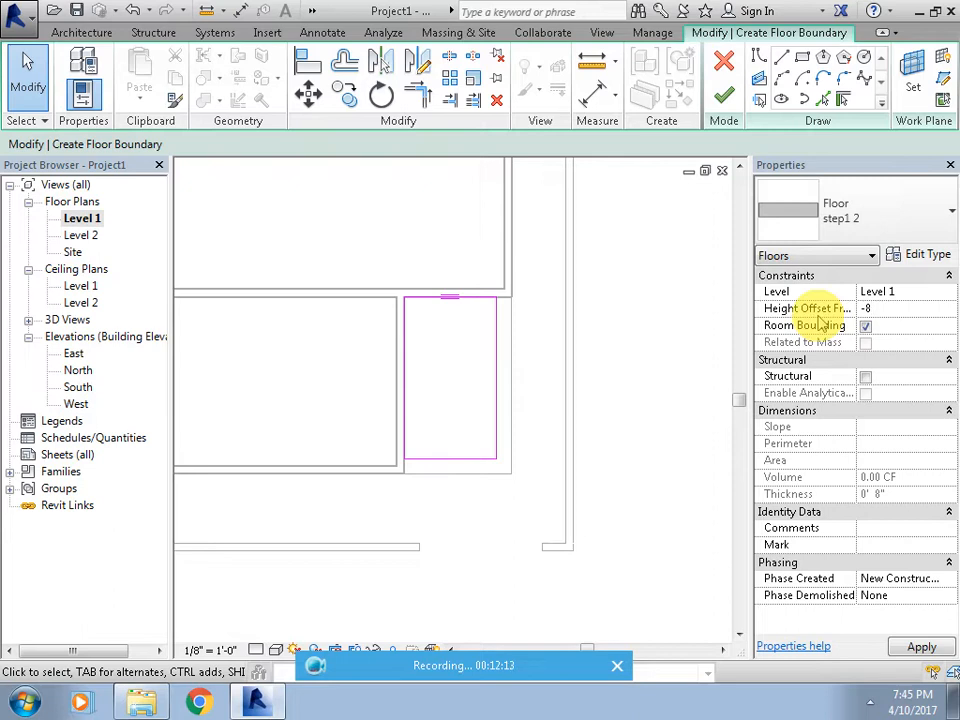
left_click(921, 648)
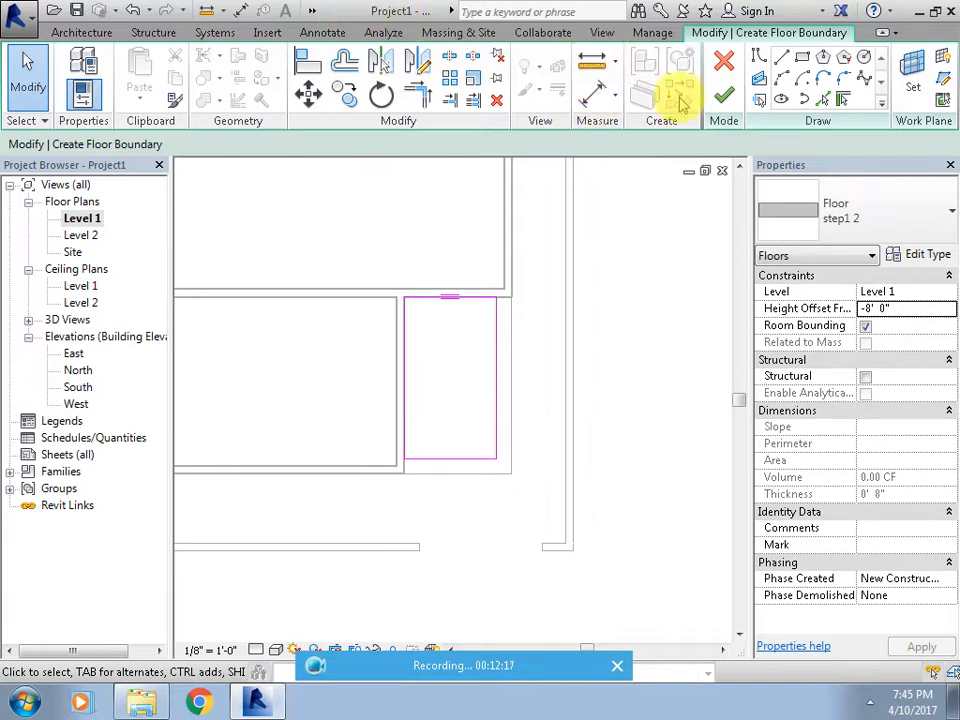
left_click(723, 95)
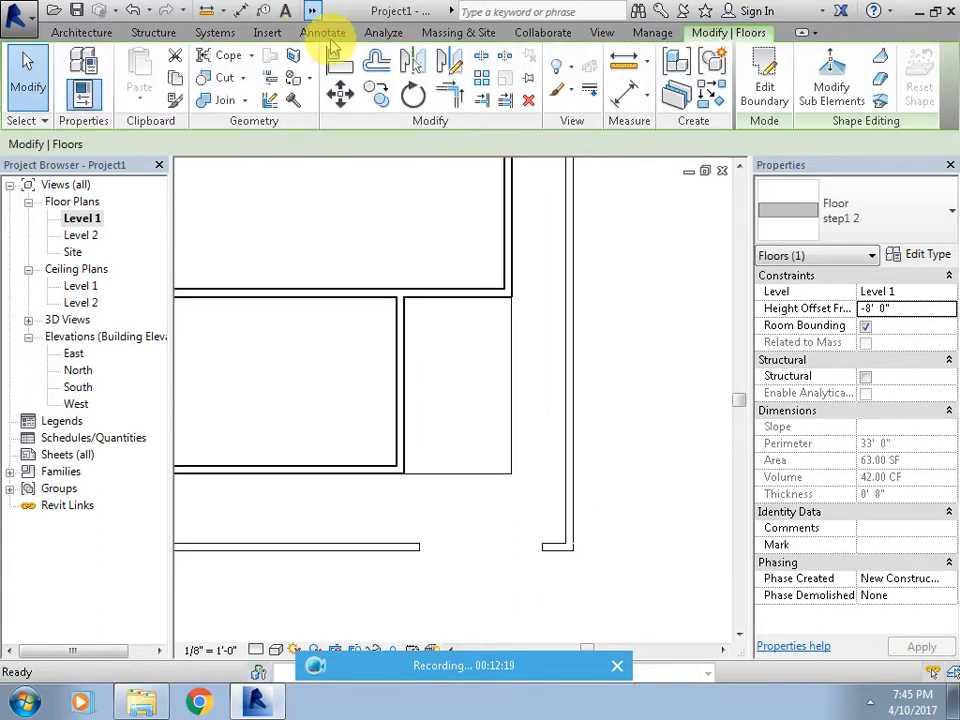
Switch to the 3D view and examine the step floors at the front recess.
left_click(330, 42)
scroll(414, 480, "down", 5)
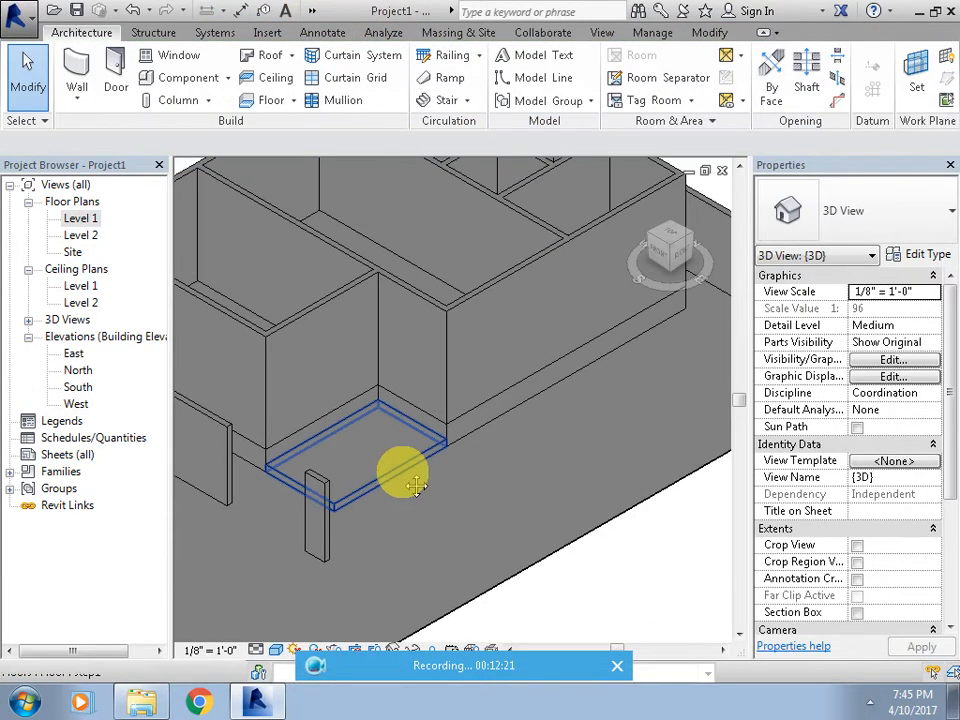
scroll(440, 480, "up", 4)
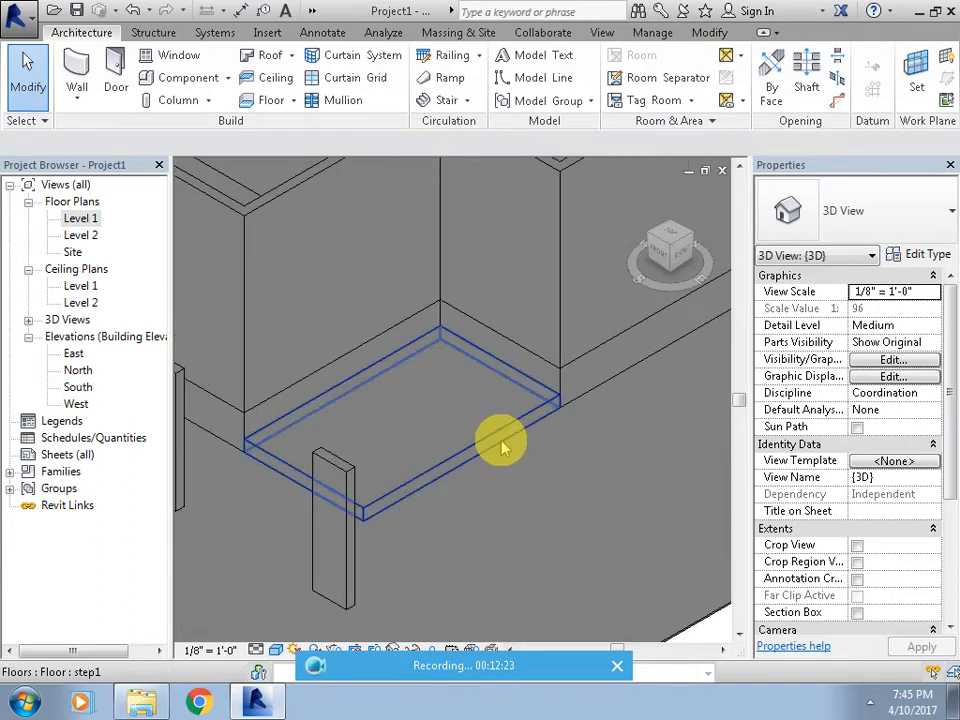
Delete the step1 floor at the front recess and undo the deletion.
left_click(502, 448)
key("Delete")
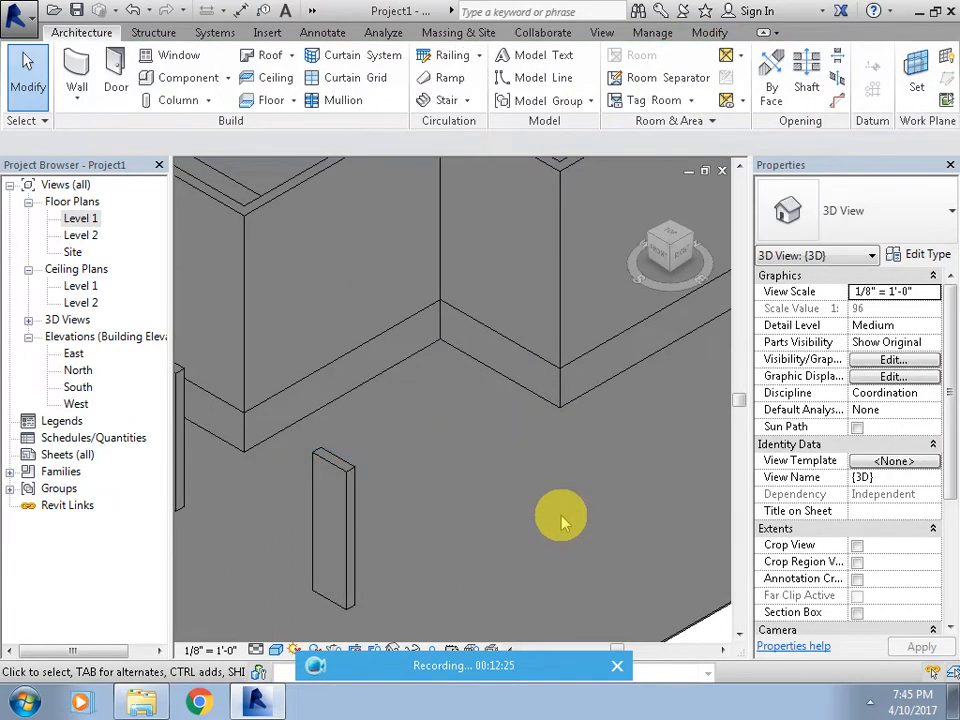
key("ctrl+z")
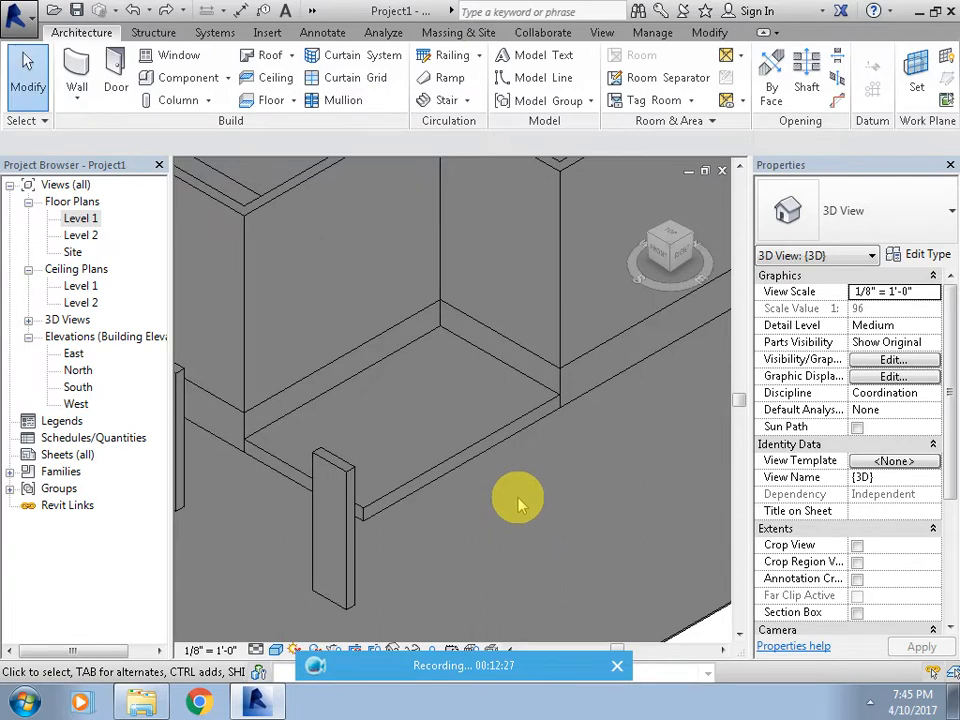
Reopen the step1 2 floor's boundary, finish it without edits, and set the floor's height offset from Level 1 to -8".
double_click(520, 503)
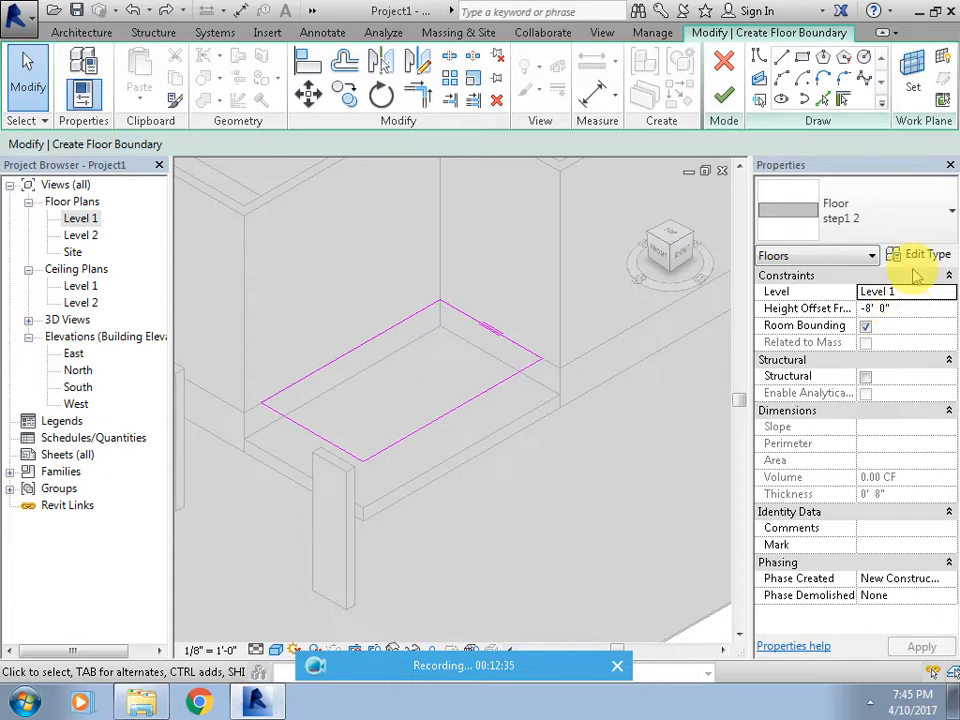
left_click(724, 95)
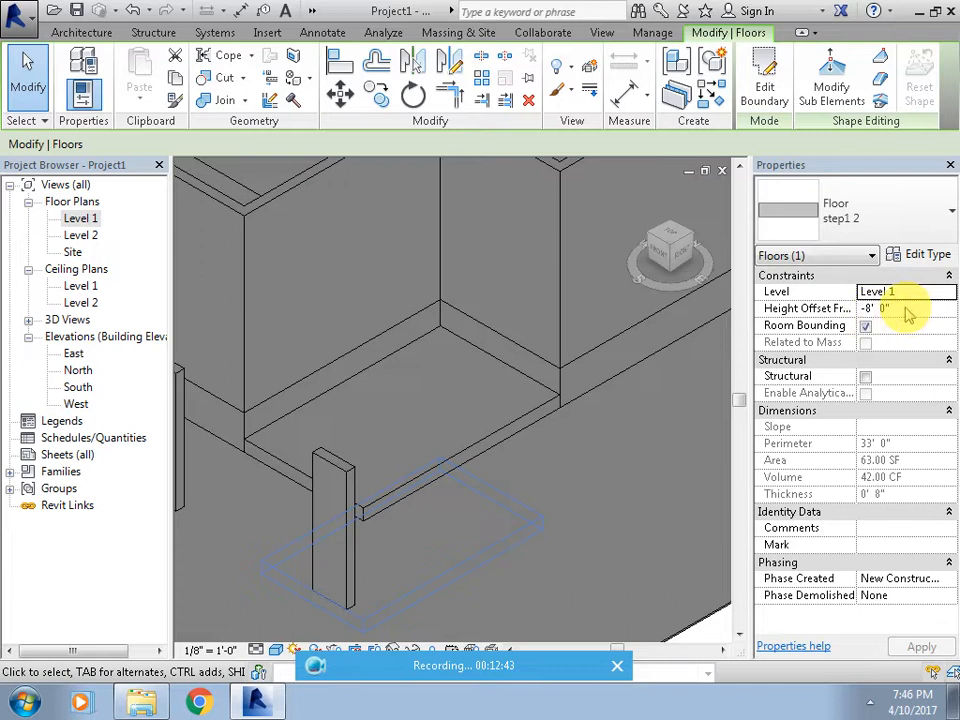
left_click(904, 308)
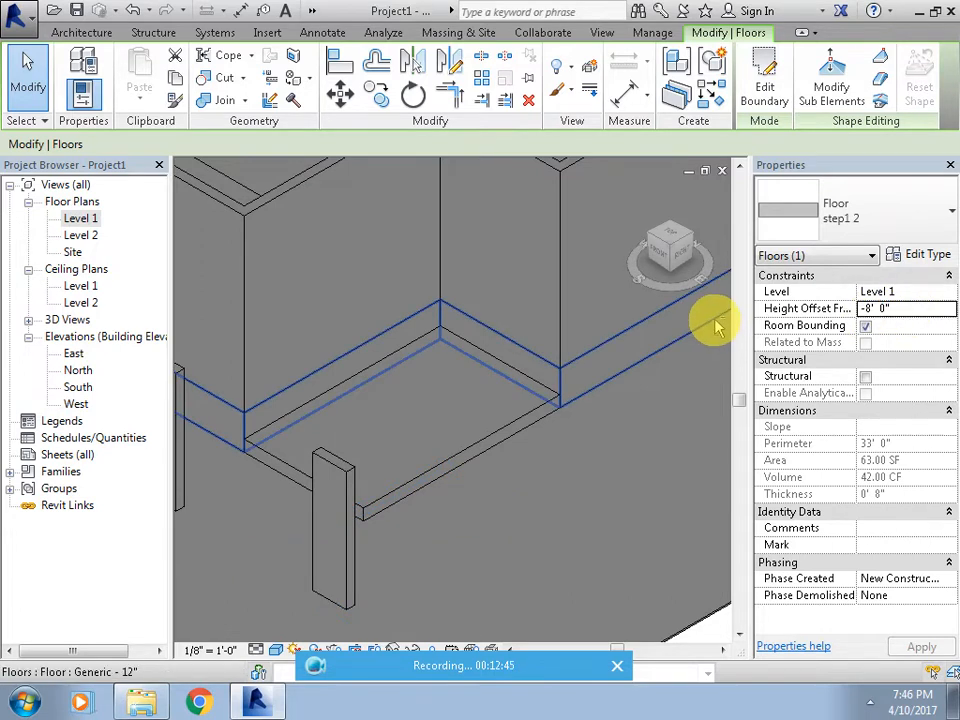
double_click(908, 309)
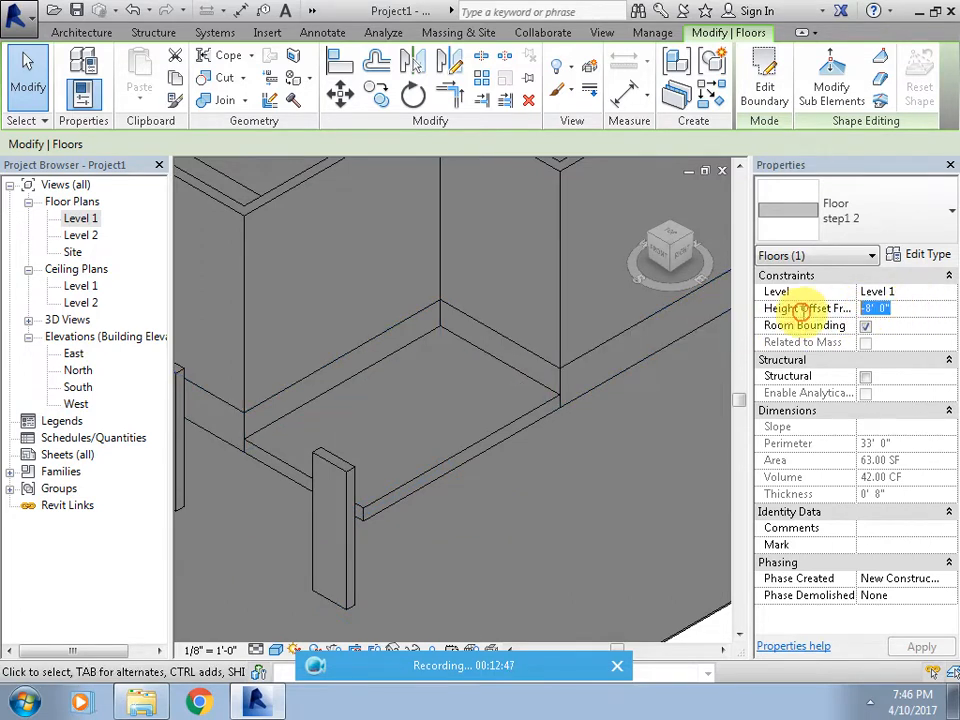
type("-")
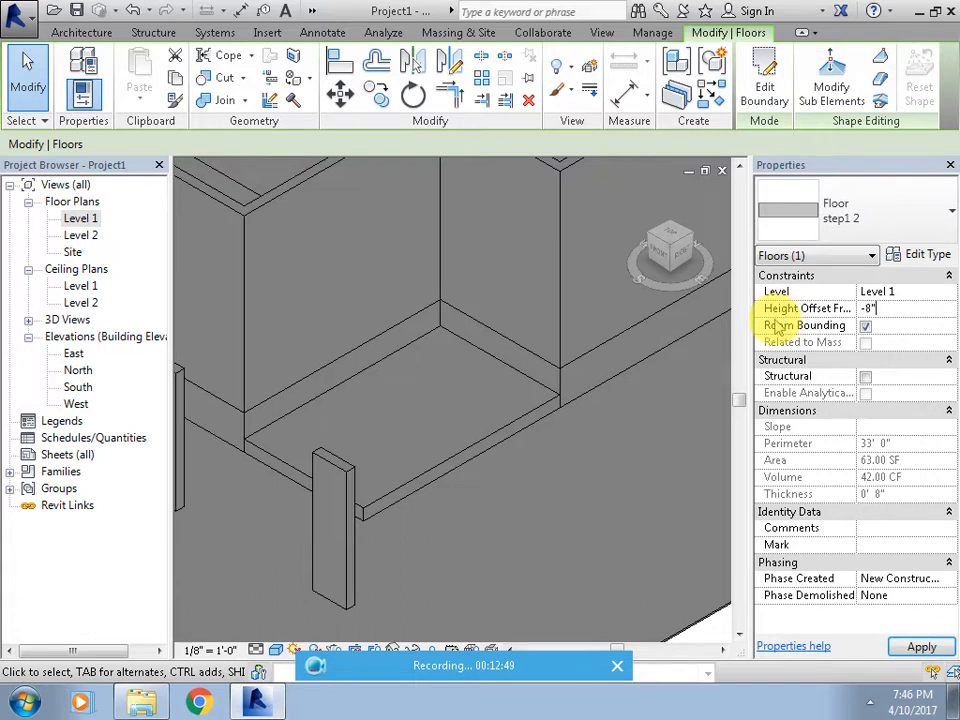
left_click(579, 557)
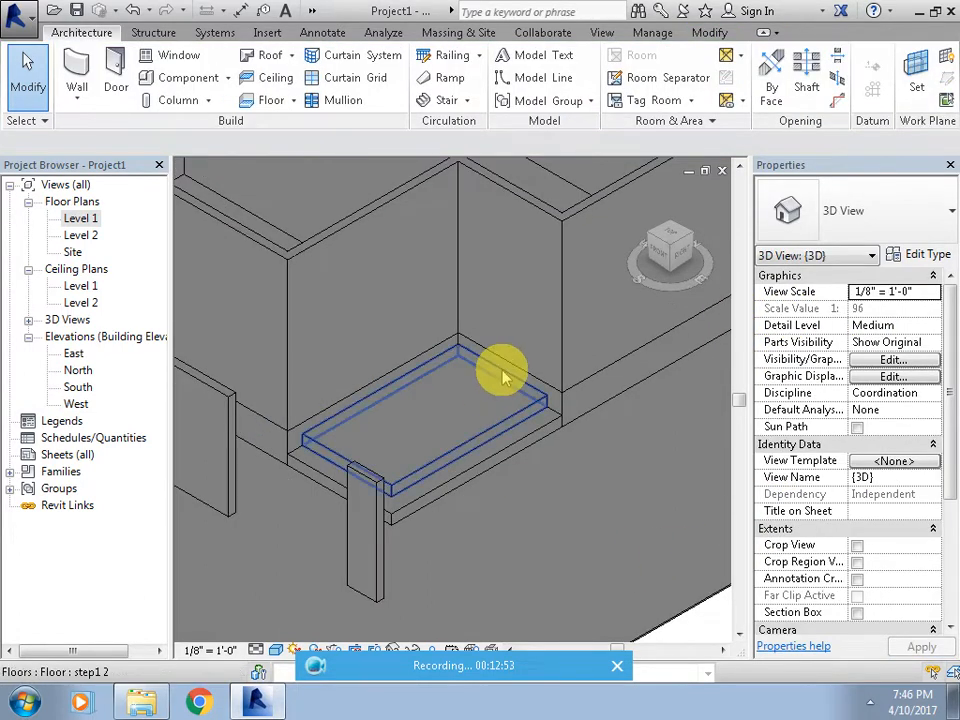
Check the two stacked entrance steps in 3D and return to the Level 1 floor plan.
scroll(488, 445, "down", 1)
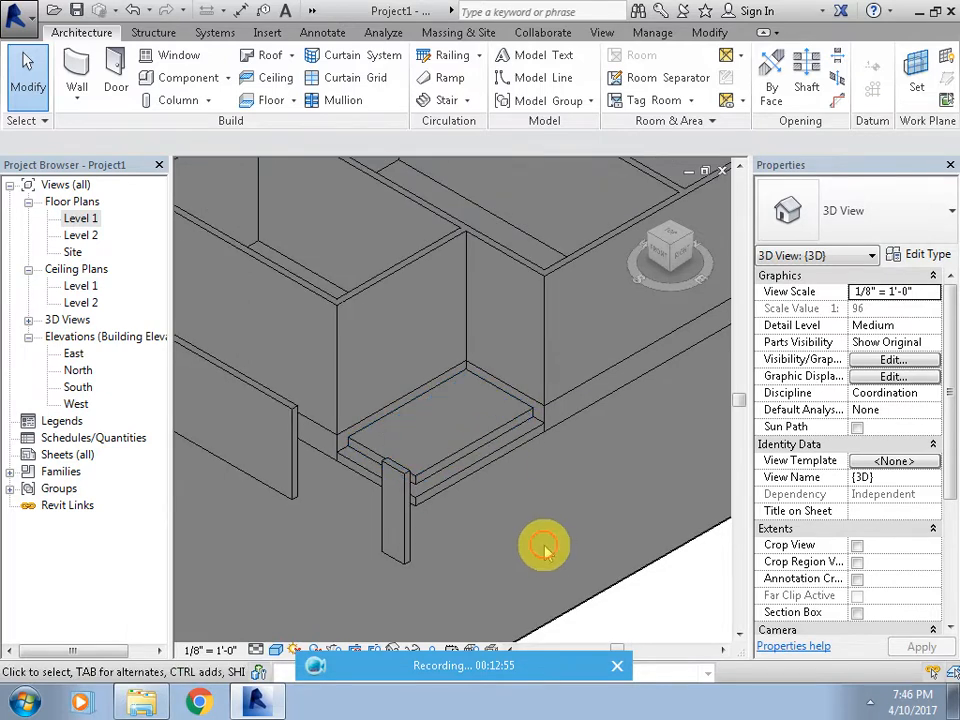
scroll(471, 514, "up", 1)
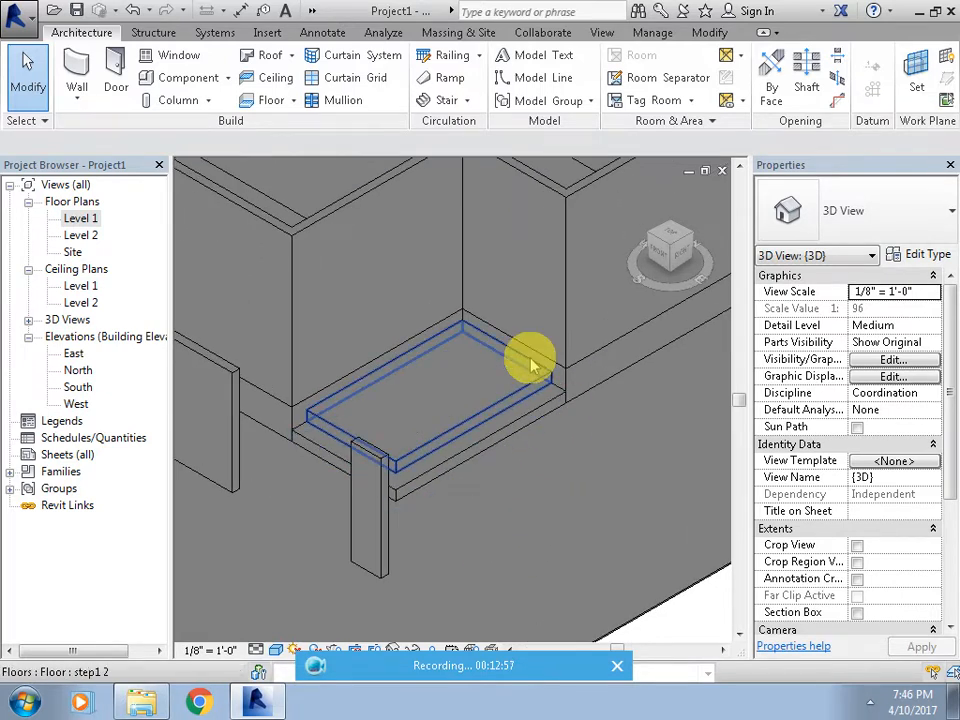
scroll(531, 365, "down", 2)
double_click(78, 218)
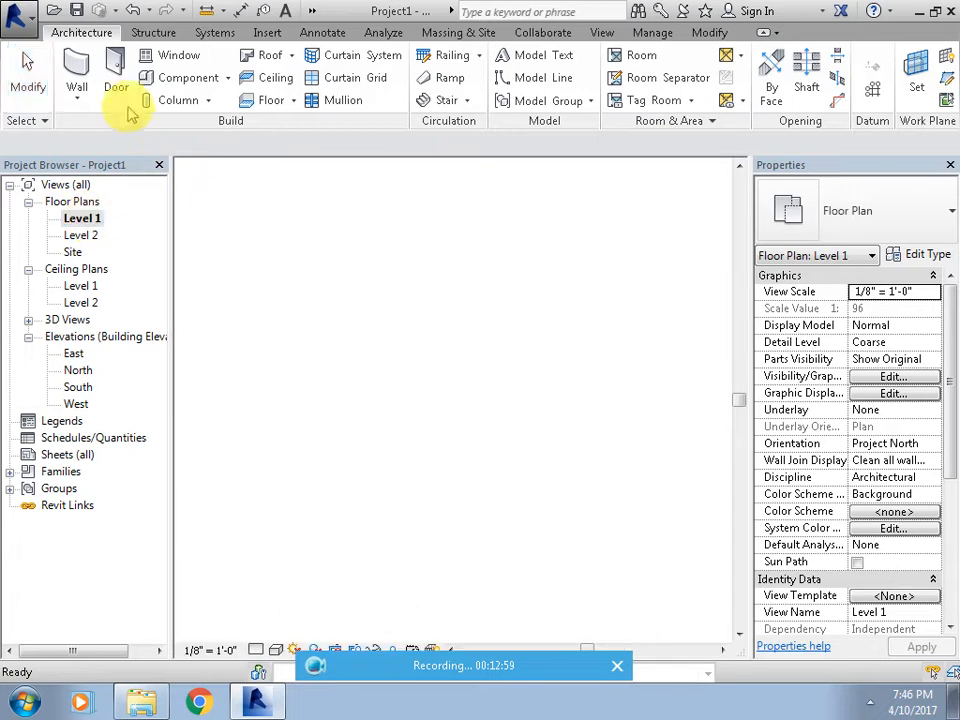
Start the Door command and duplicate the Single-Flush 30" x 80" door type as D1.
left_click(118, 88)
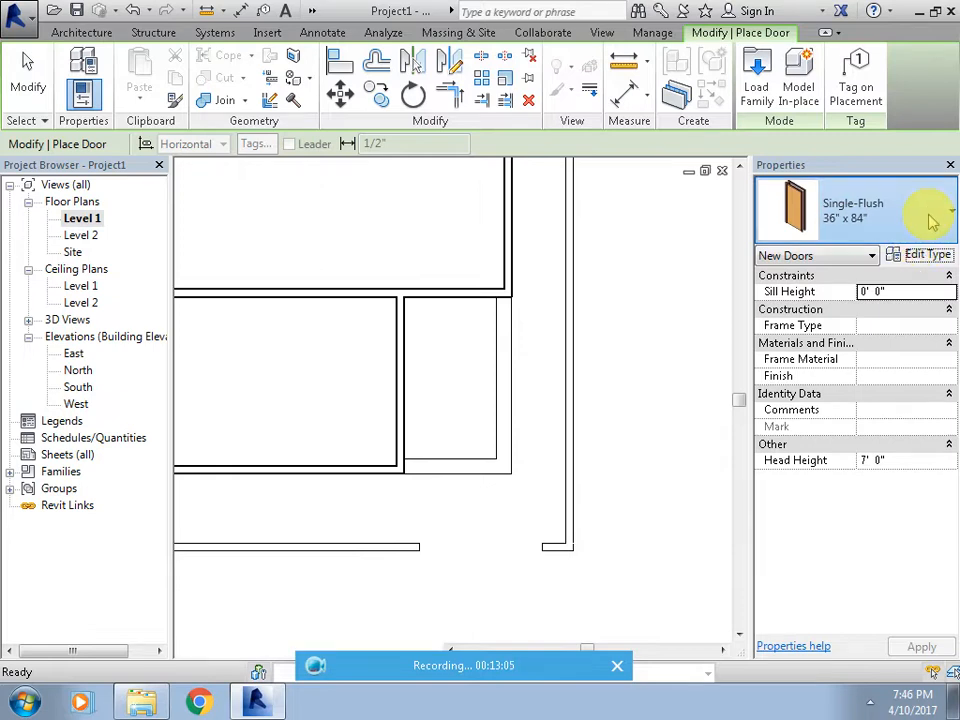
left_click(833, 298)
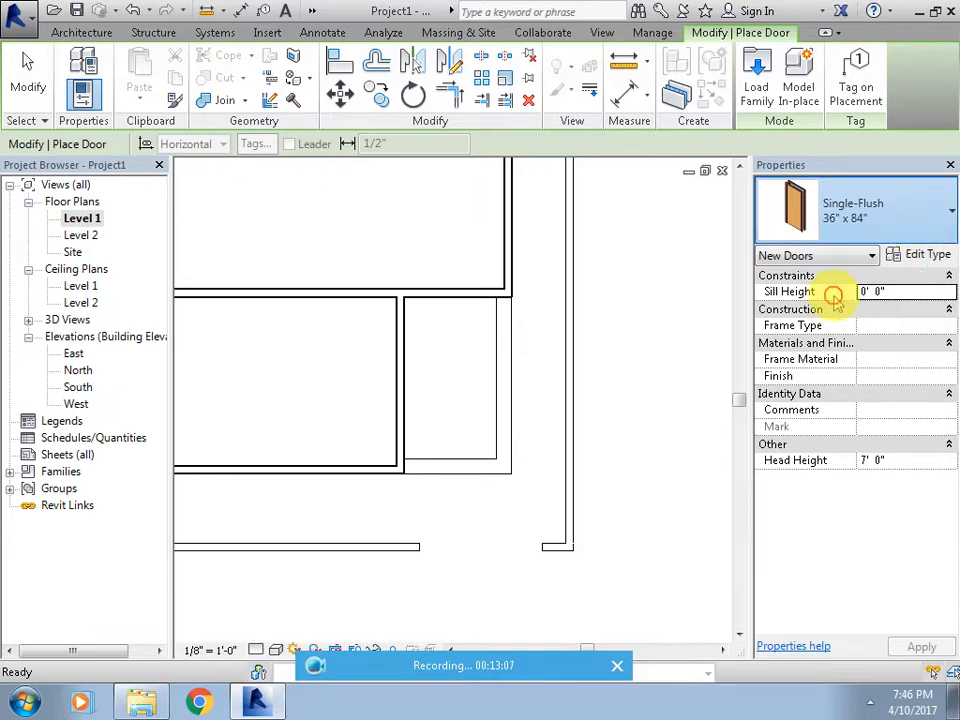
left_click(928, 254)
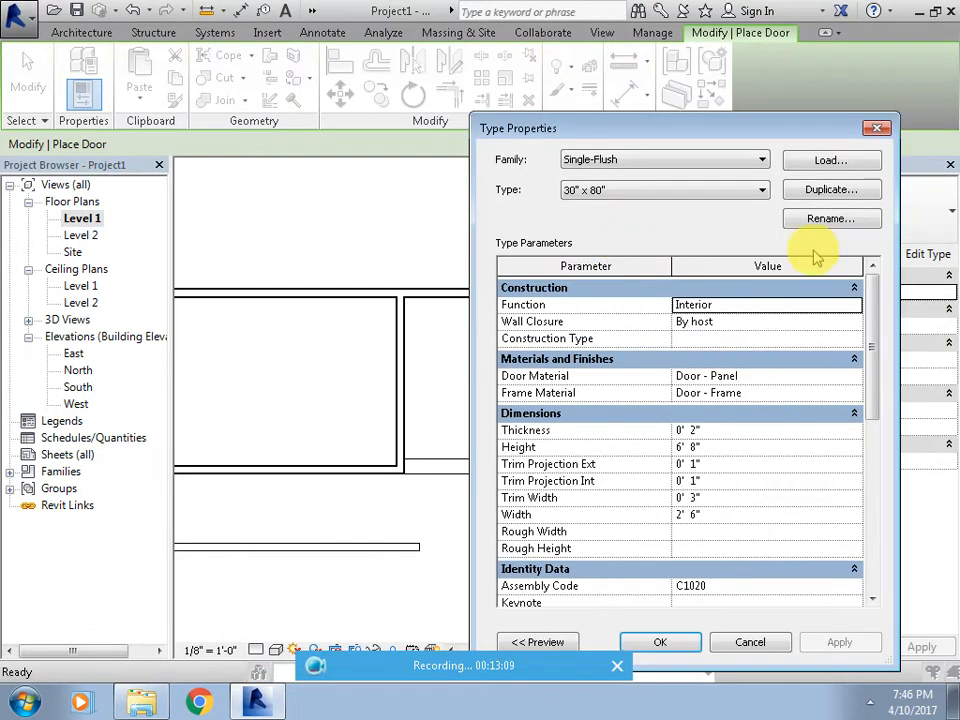
left_click(820, 190)
type("d1")
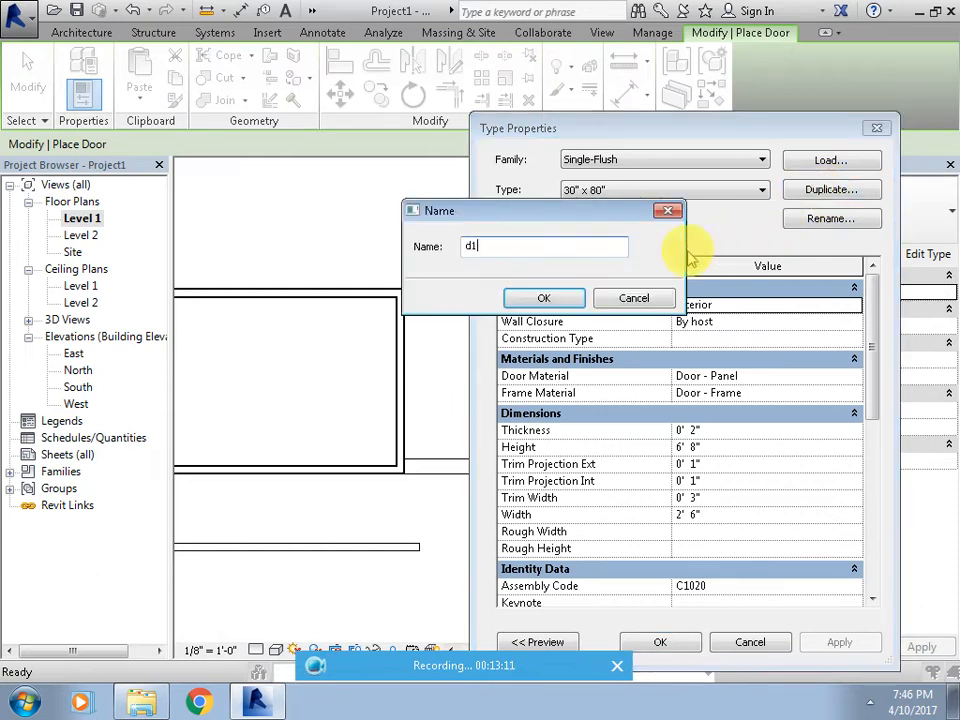
left_click_drag(496, 247, 298, 250)
type("D1")
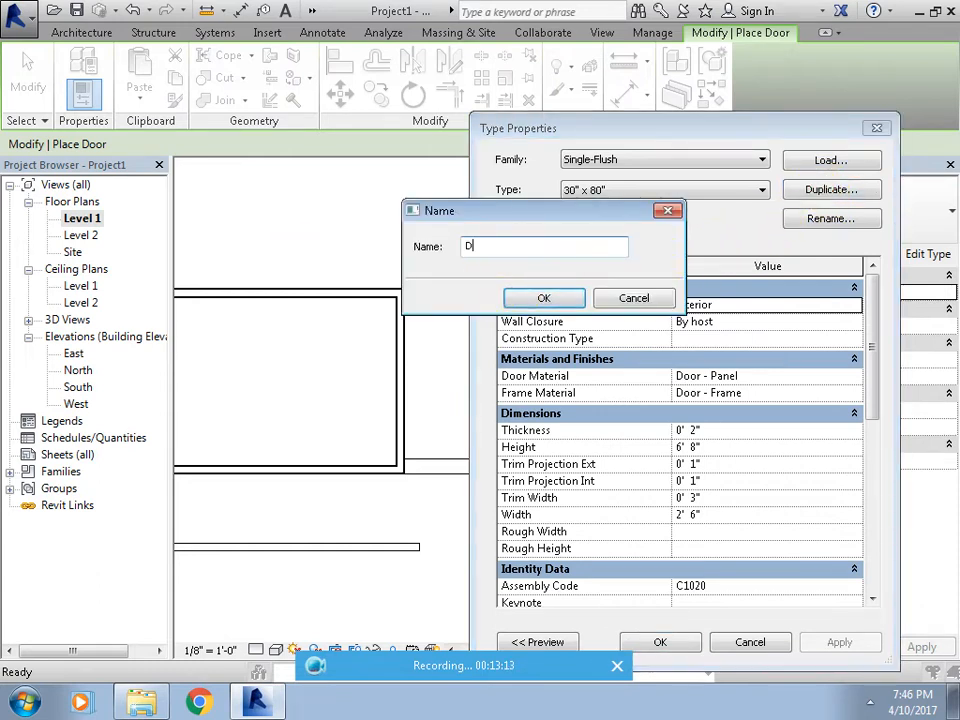
left_click(546, 298)
Set the D1 door type's width to 3' 0" and height to 7' 0".
left_click(712, 516)
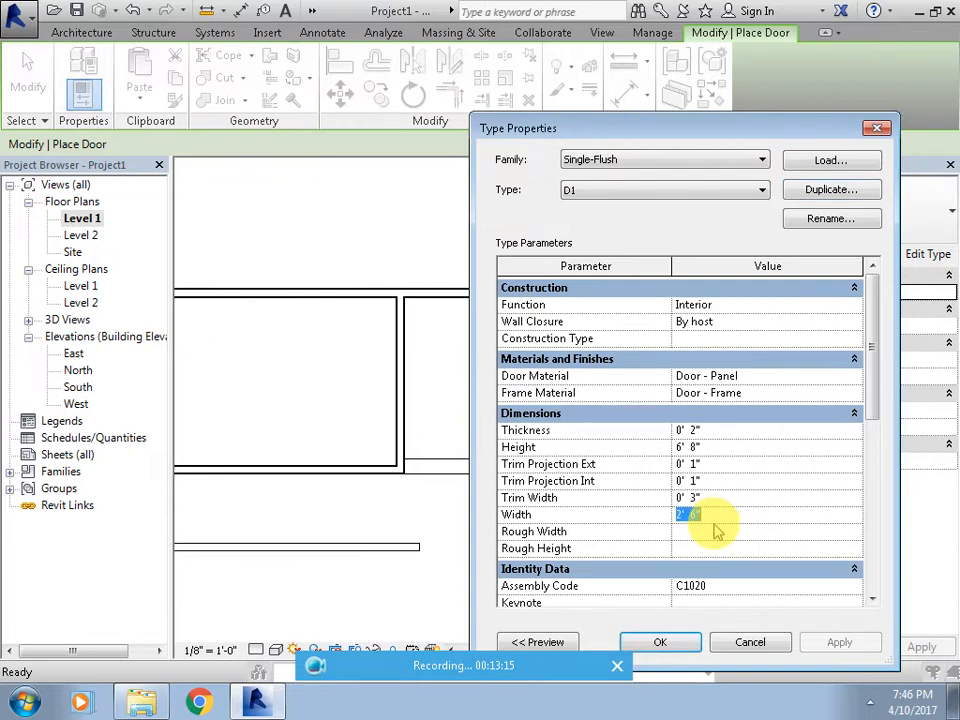
type("3")
left_click(714, 447)
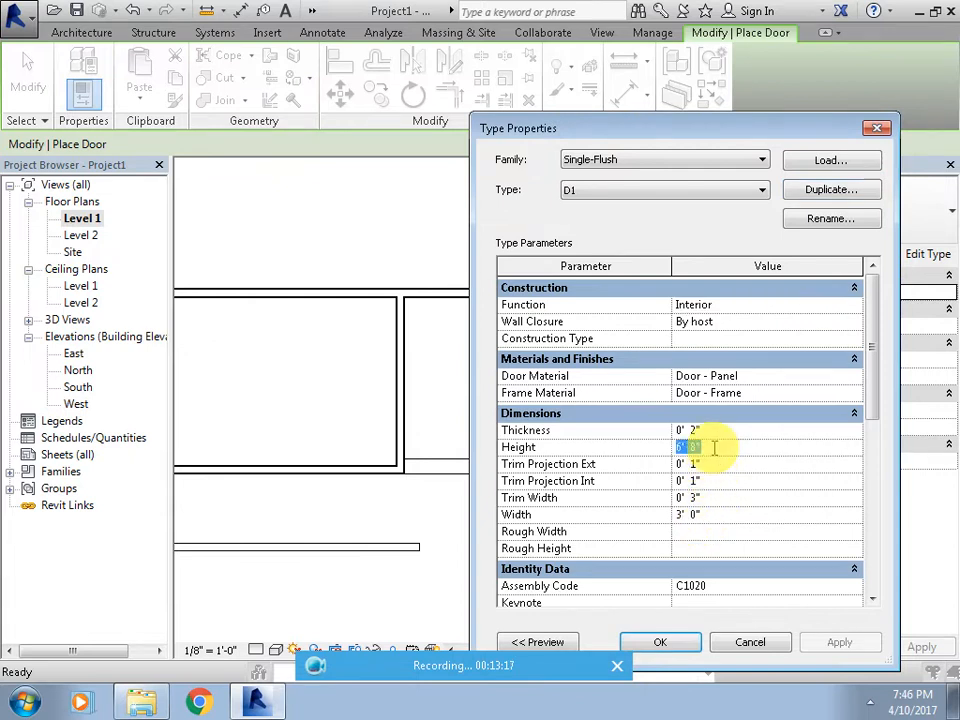
Duplicate the D1 door type as D2, set its width to 2.5 feet, and accept the type properties.
left_click(836, 190)
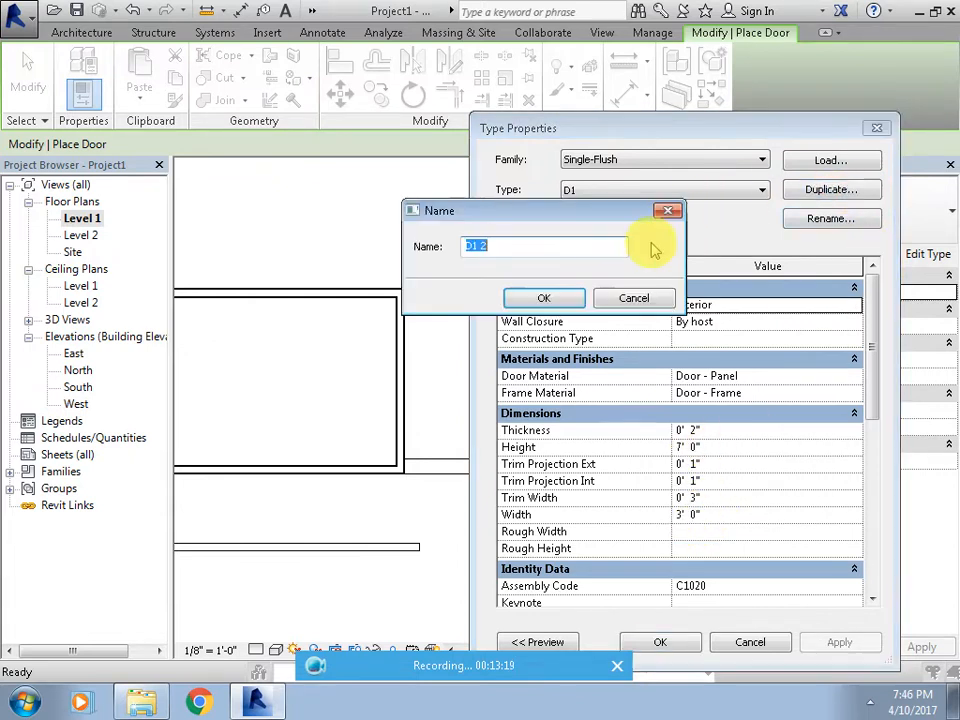
type("D2")
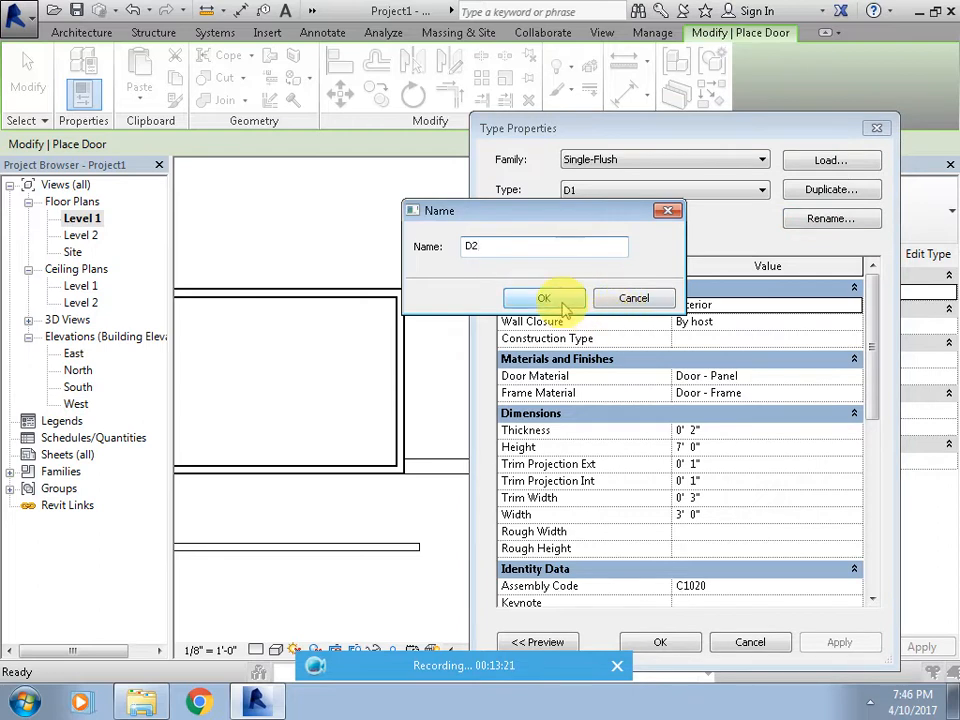
left_click(544, 298)
left_click(717, 513)
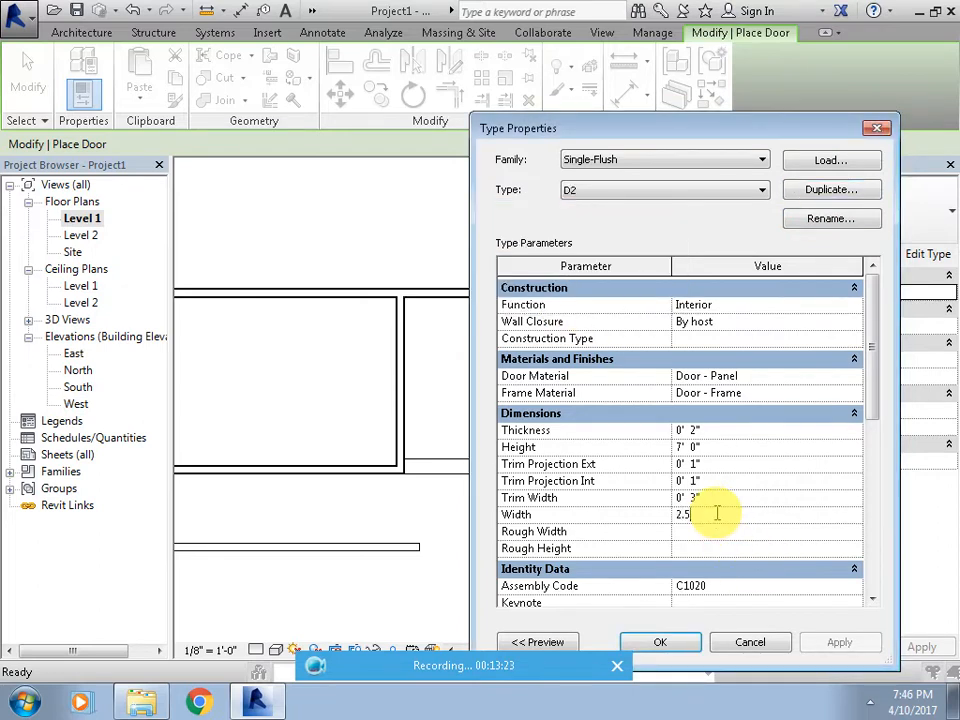
type("2.5")
key("Return")
left_click(665, 643)
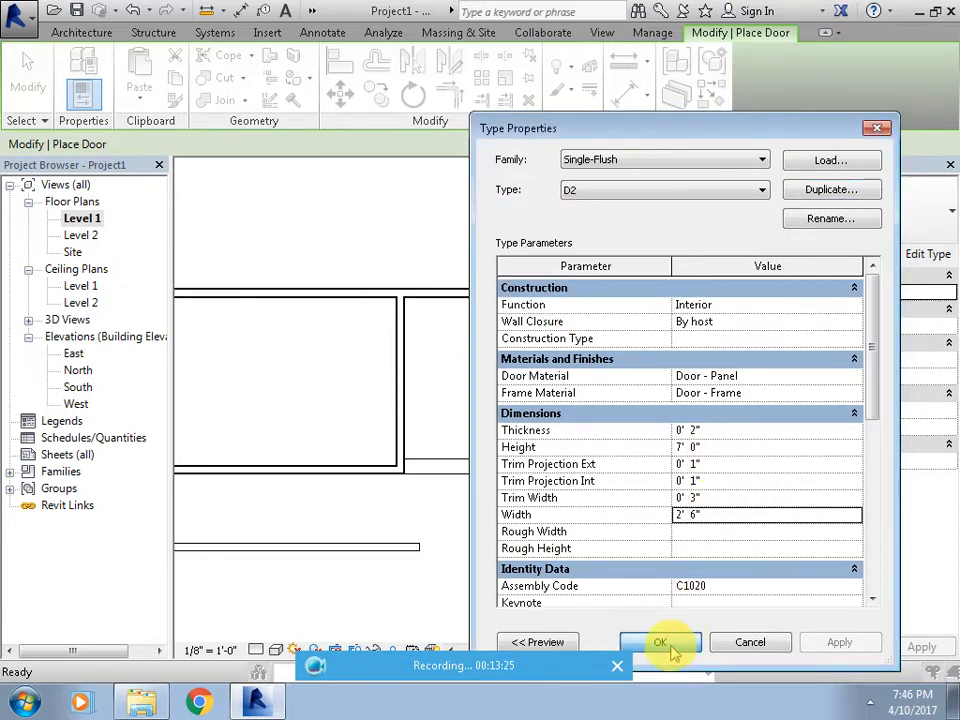
Place D2 doors 6" from the corners: lower middle room's bottom wall, upper middle room's left wall, and rear right room's bottom and top walls.
scroll(452, 390, "down", 5)
middle_click_drag(480, 426, 521, 504)
scroll(445, 372, "up", 2)
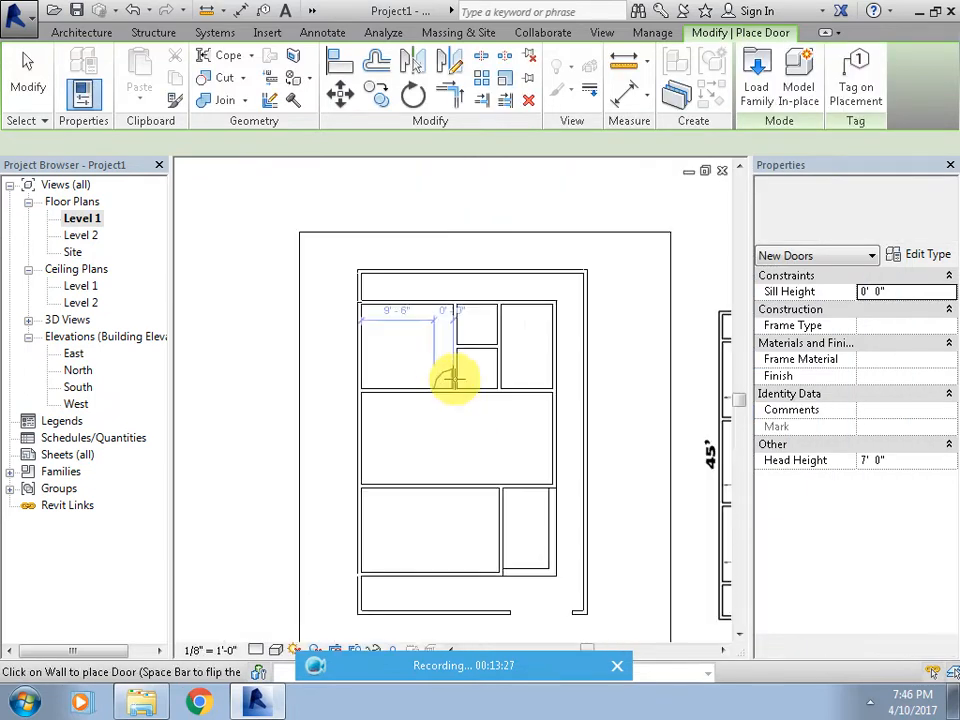
scroll(452, 378, "up", 4)
scroll(484, 392, "down", 2)
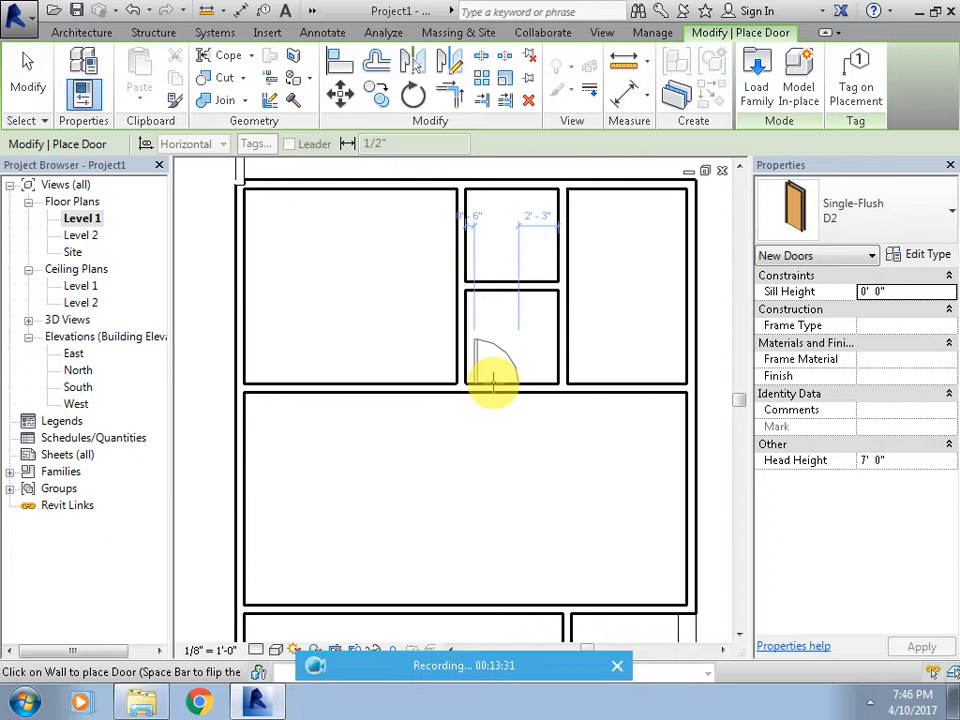
left_click(492, 383)
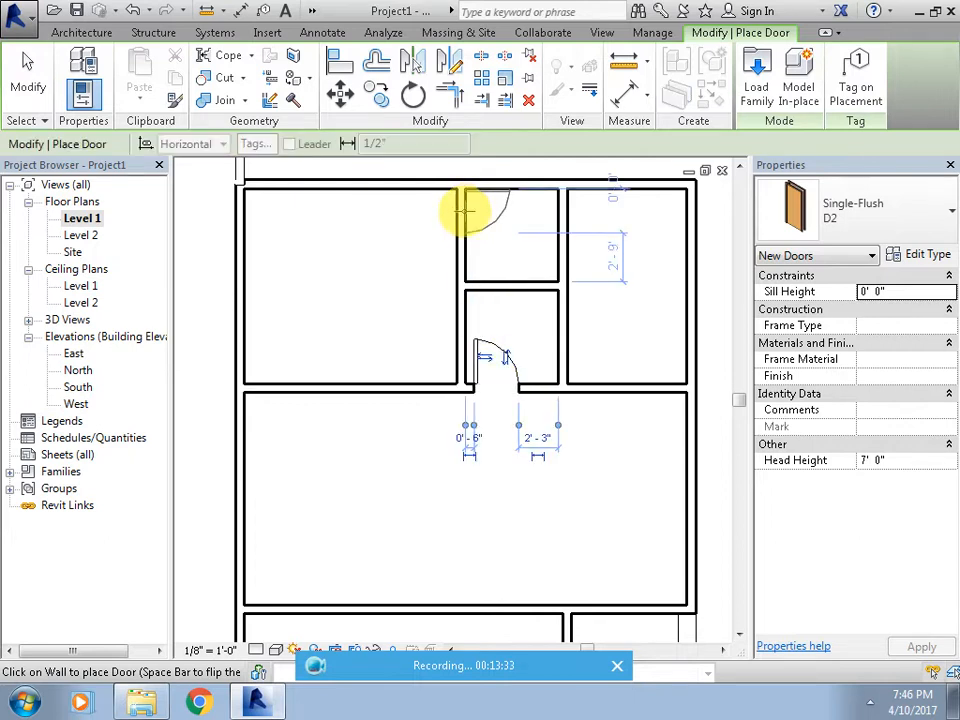
left_click(463, 218)
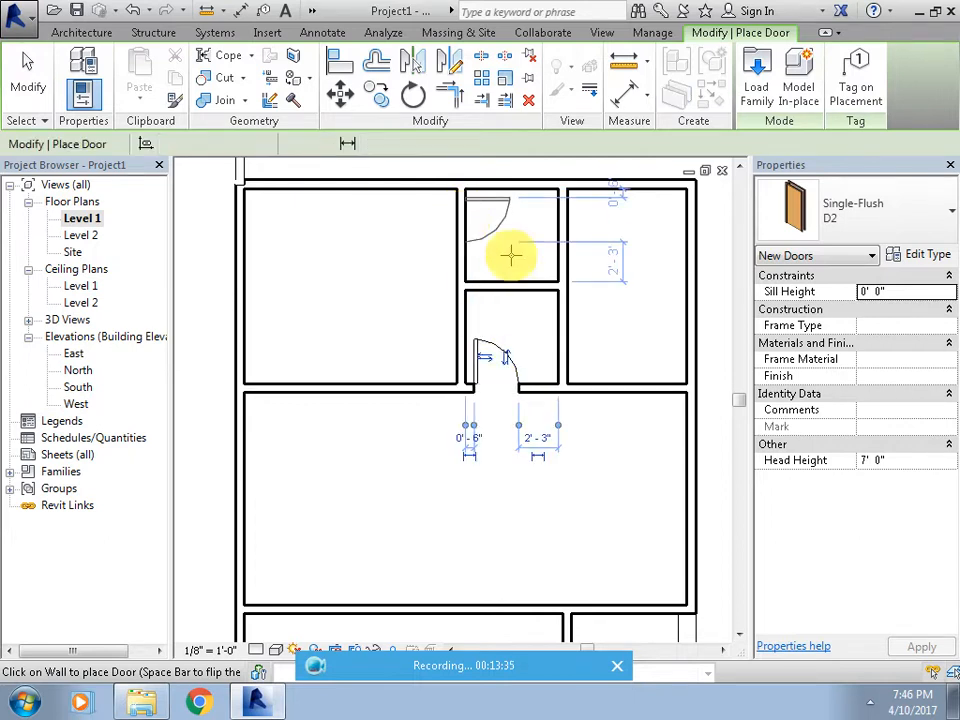
left_click(597, 383)
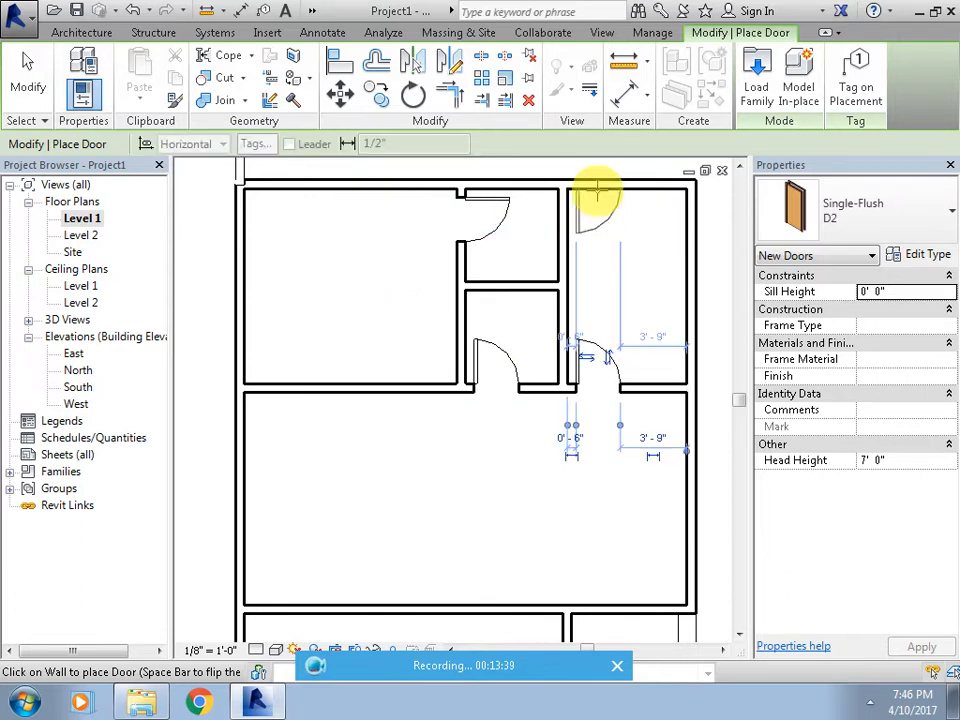
left_click(599, 193)
Switch to door type D1 and place one in the front room's right wall, 6" from the upper corner, swinging into the room.
scroll(600, 497, "down", 3)
middle_click_drag(606, 494, 615, 356)
scroll(596, 427, "up", 3)
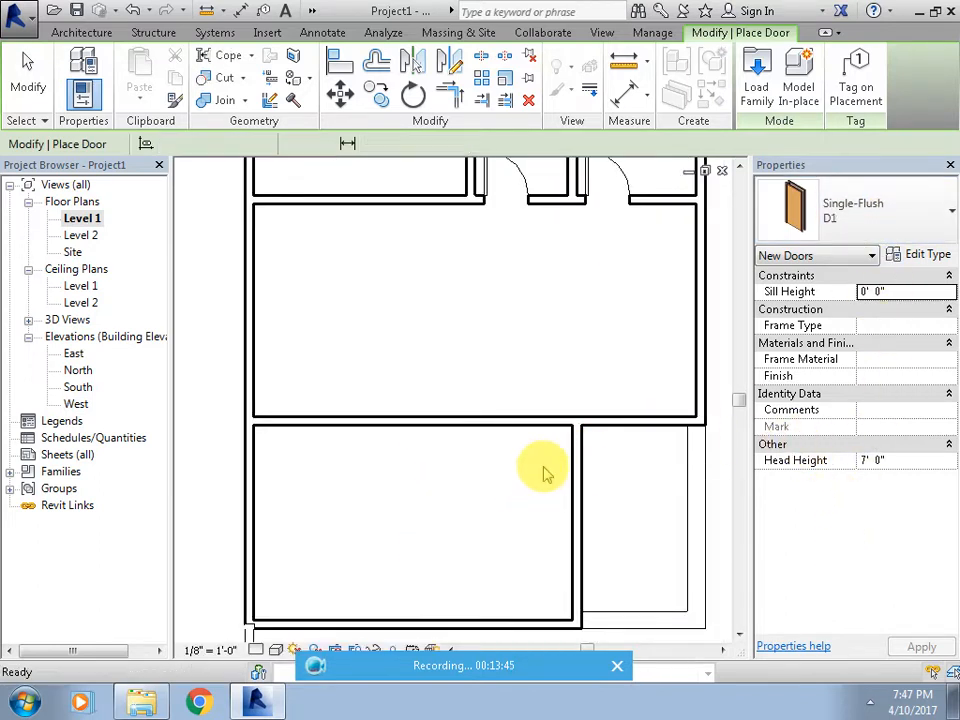
left_click(578, 459)
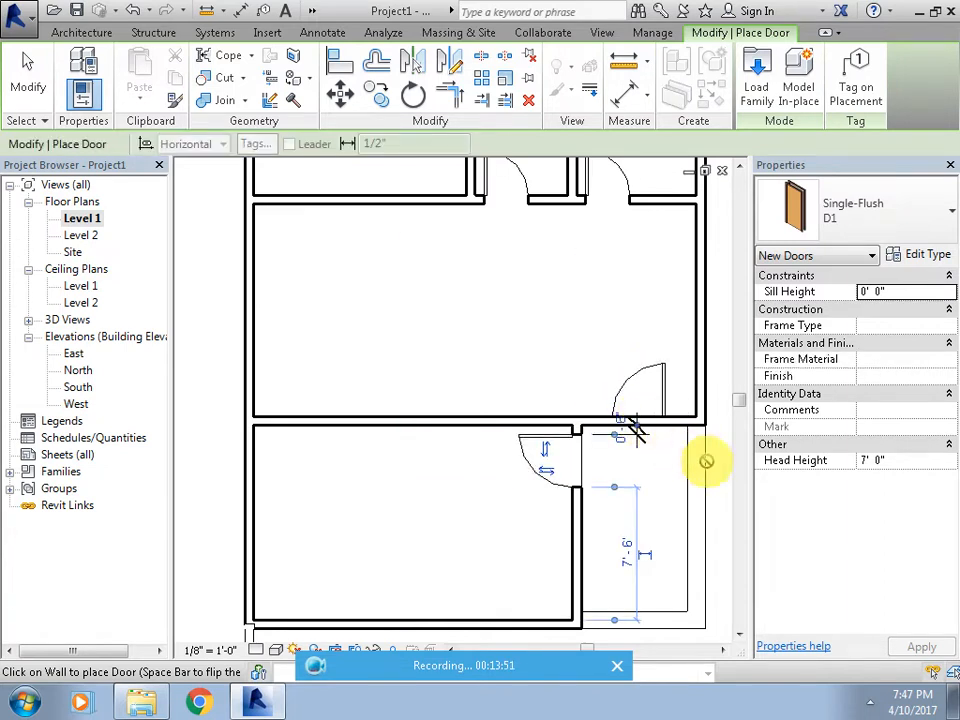
middle_click_drag(671, 523, 612, 474)
key("Escape")
key("Escape")
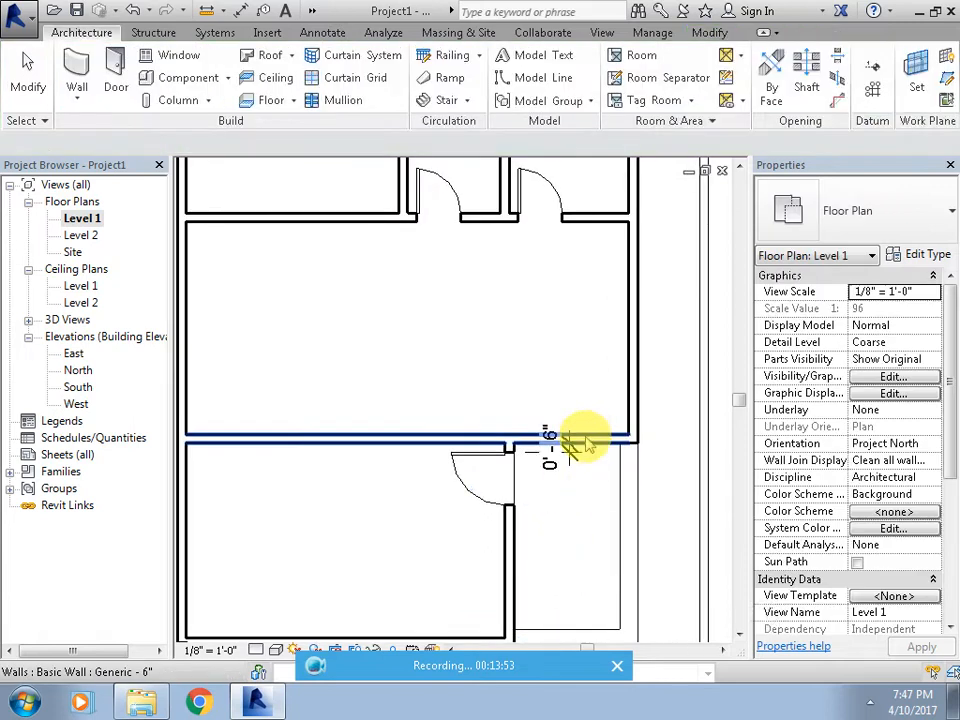
left_click(558, 455)
key("Escape")
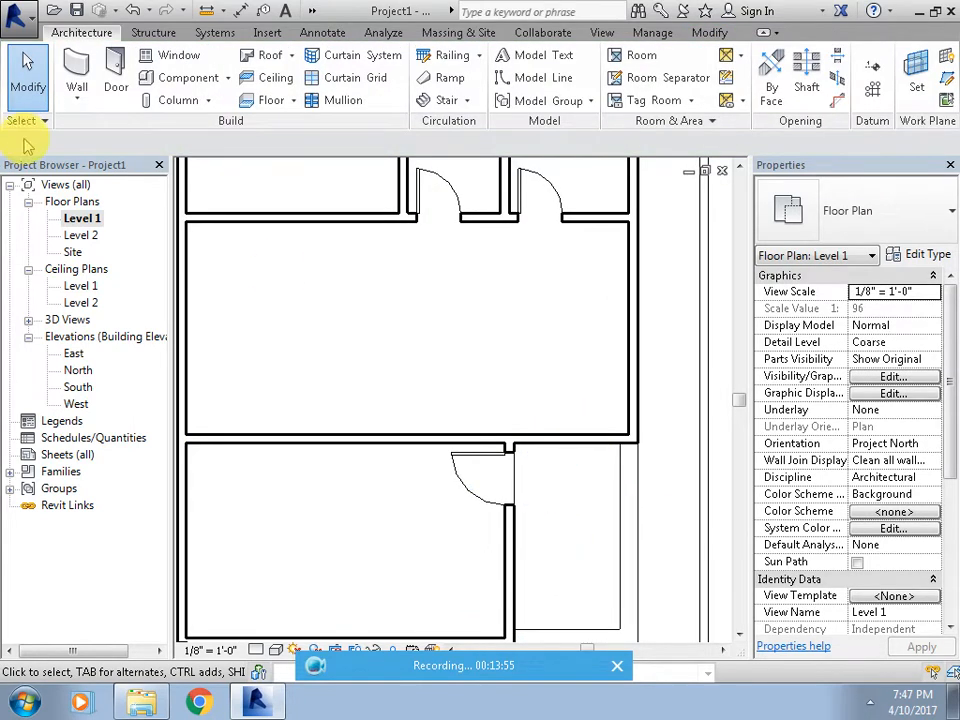
Place a D1 door in the wall between the large middle room and the porch, 0.5 ft from the right outer wall.
key("d")
key("r")
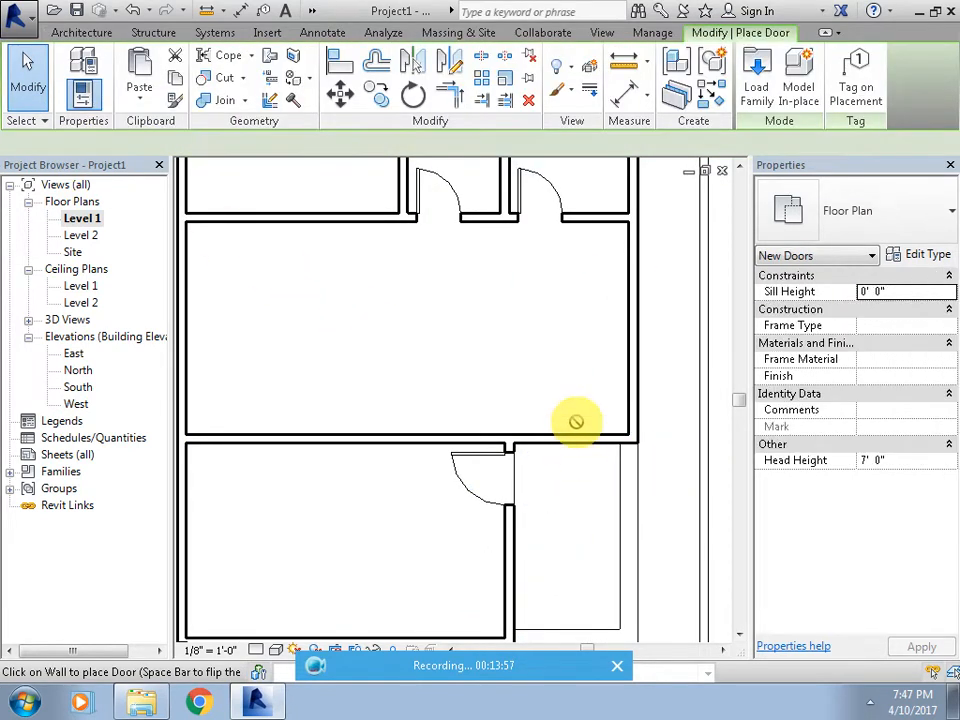
left_click(570, 430)
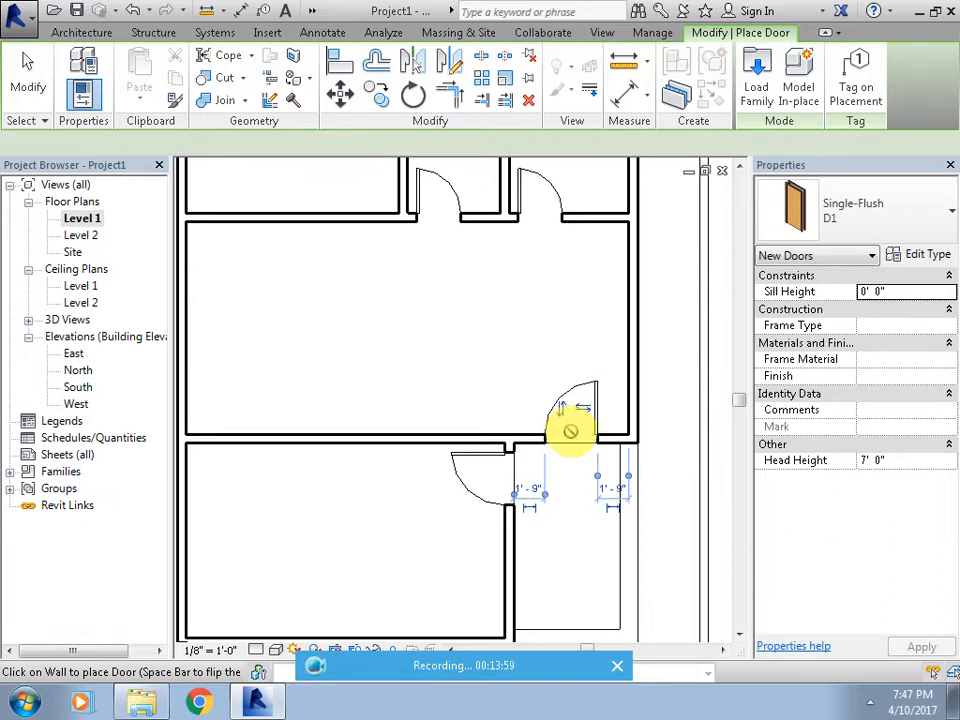
left_click(613, 487)
type(".5")
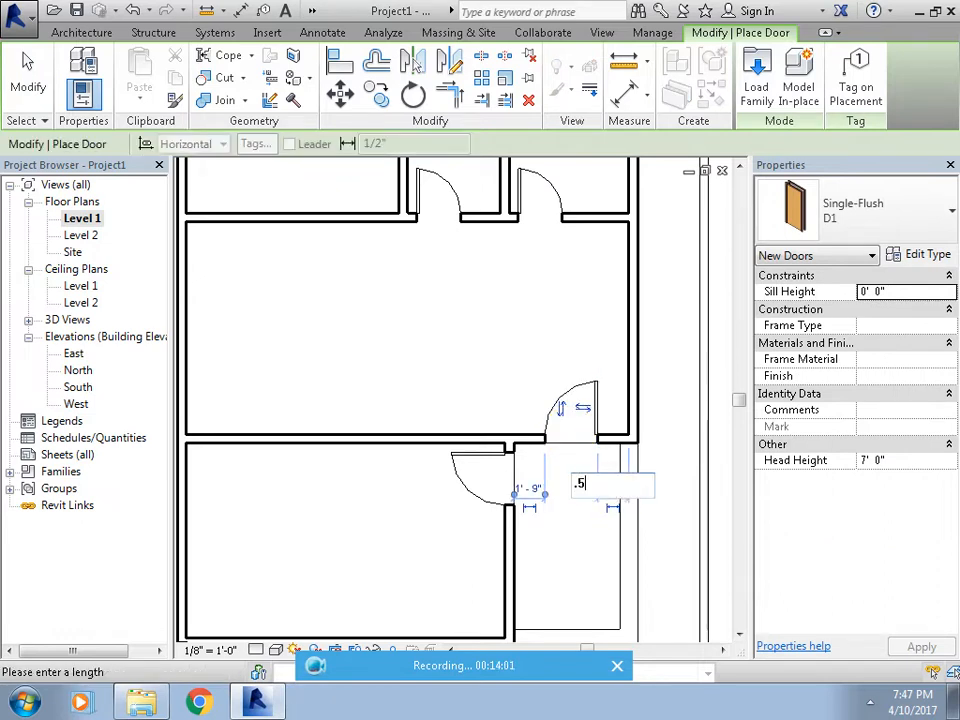
key("Return")
key("Escape")
key("Escape")
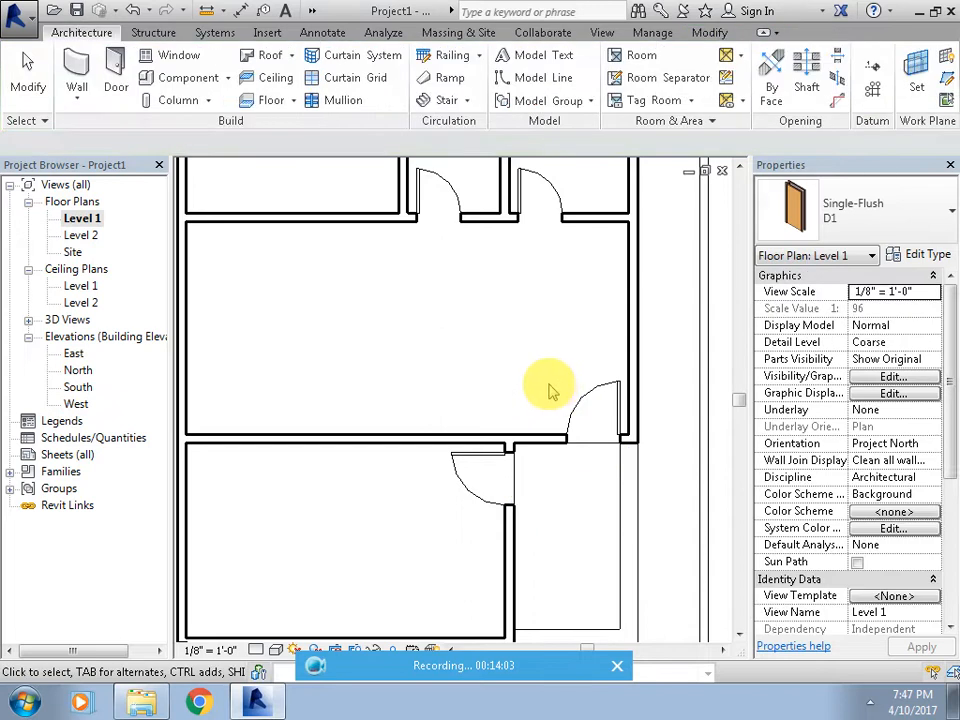
Start placing windows and duplicate the Fixed 36" x 48" type as W1 with a width of 6 ft.
scroll(553, 390, "down", 5)
scroll(553, 392, "up", 3)
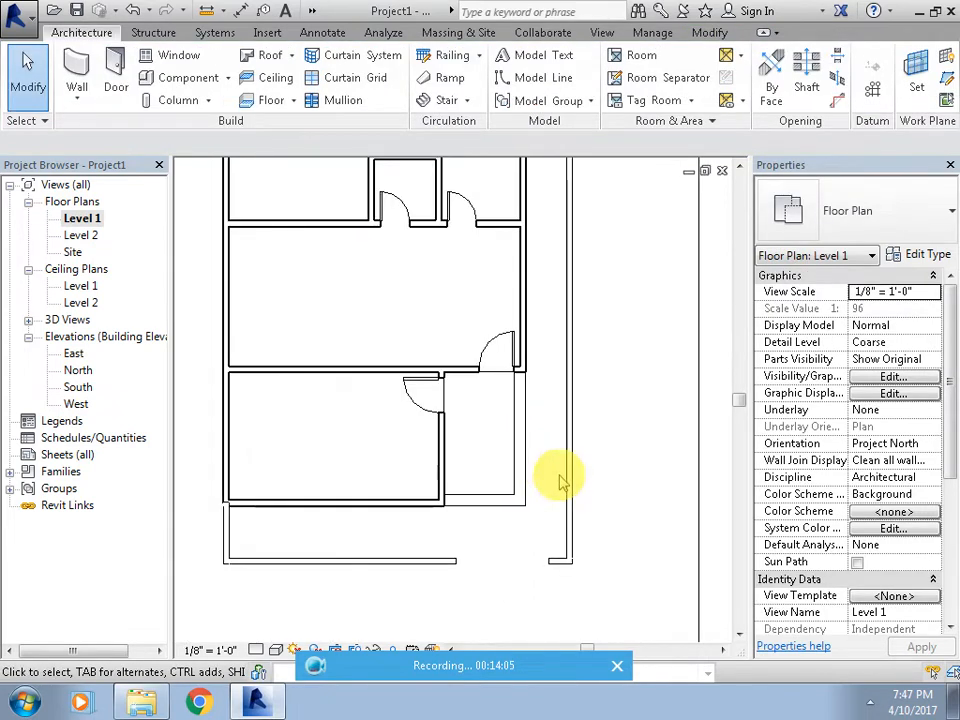
scroll(527, 418, "down", 1)
middle_click_drag(527, 418, 525, 454)
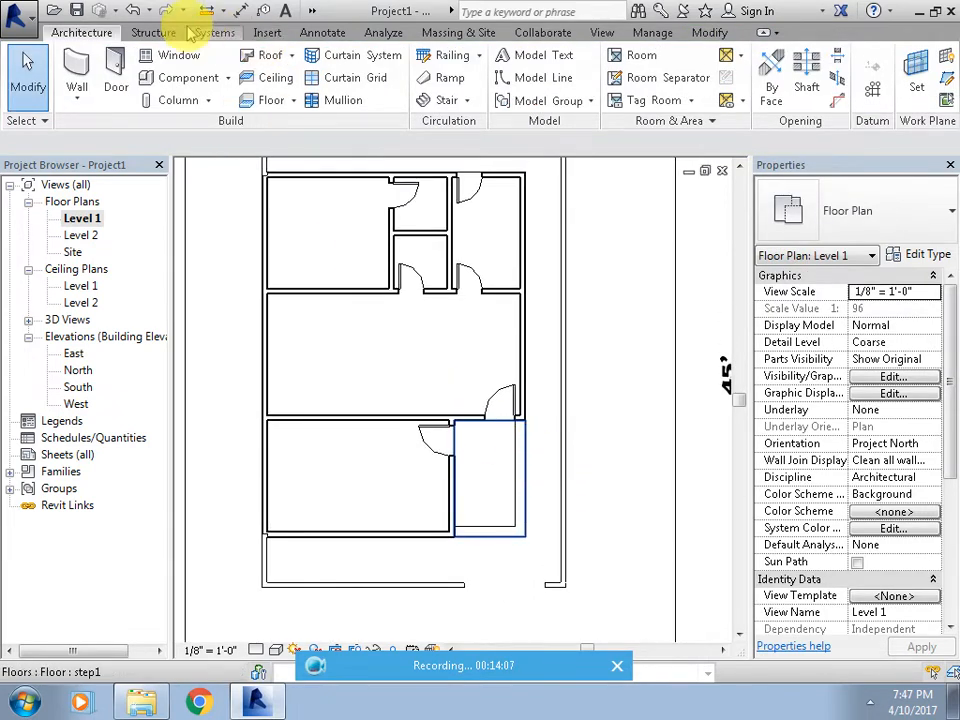
left_click(172, 55)
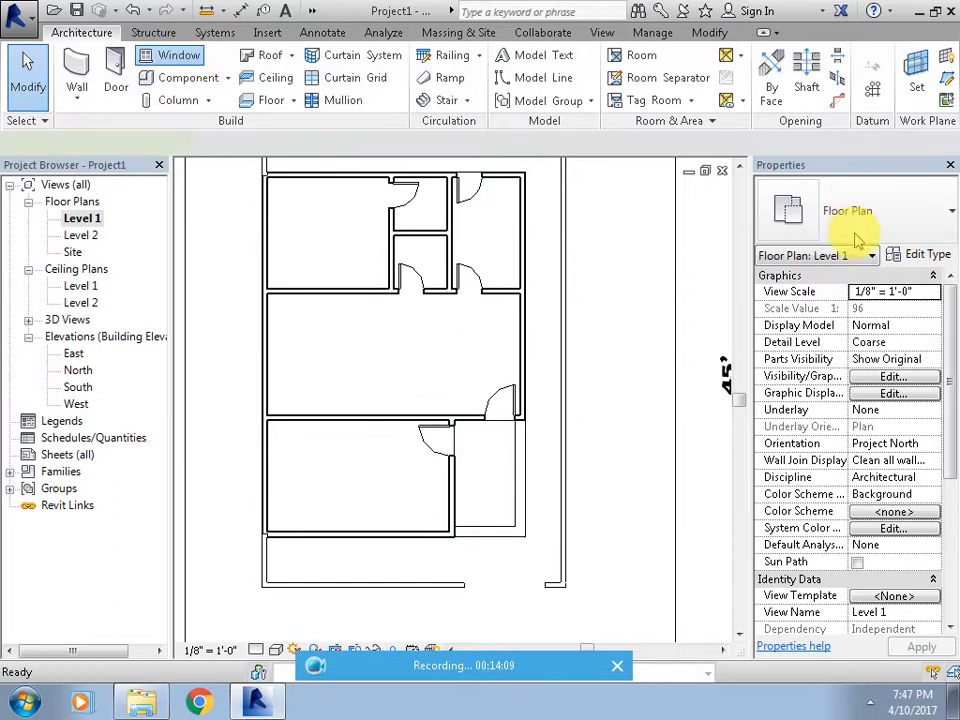
left_click(940, 257)
left_click(820, 189)
type("W1")
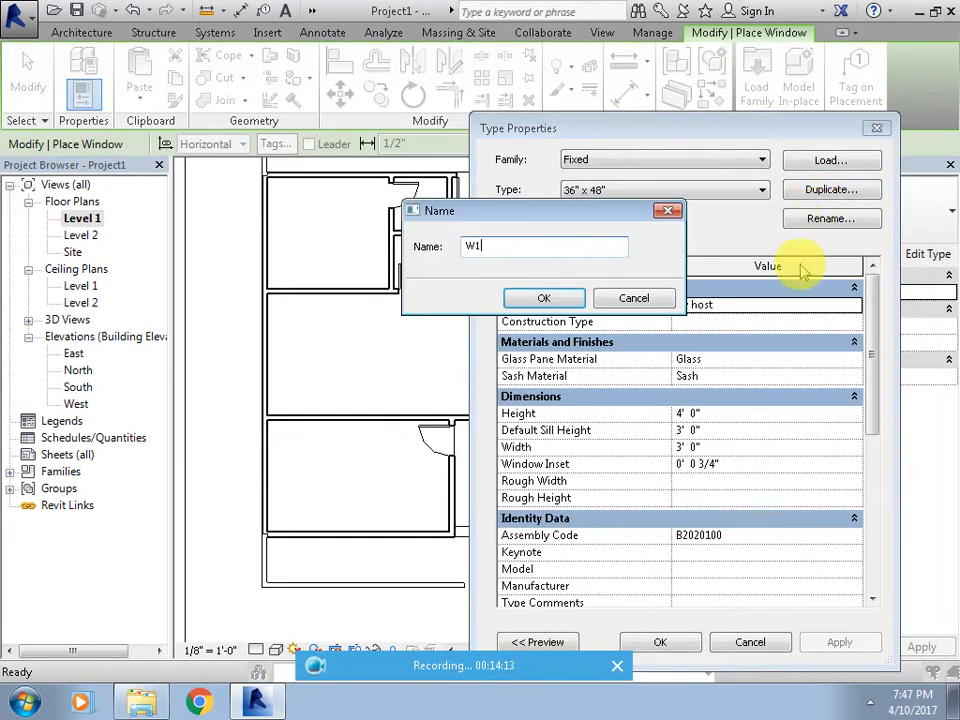
left_click(546, 298)
left_click(733, 450)
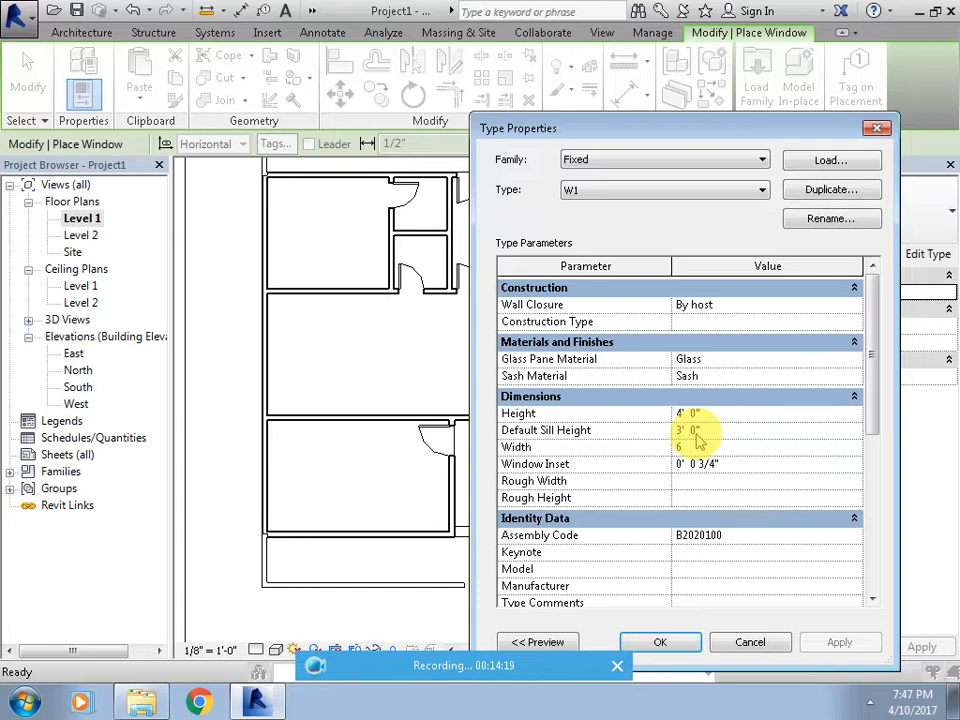
Duplicate the W1 window type as W2 and set its width to 3.5 ft.
left_click(830, 189)
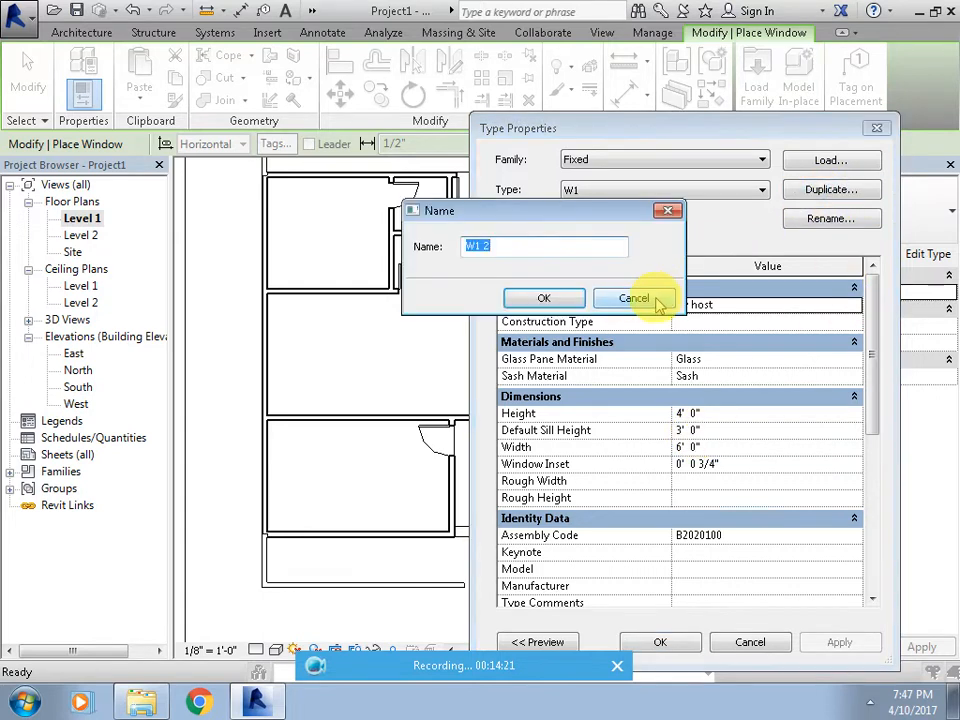
type("W2")
left_click(543, 297)
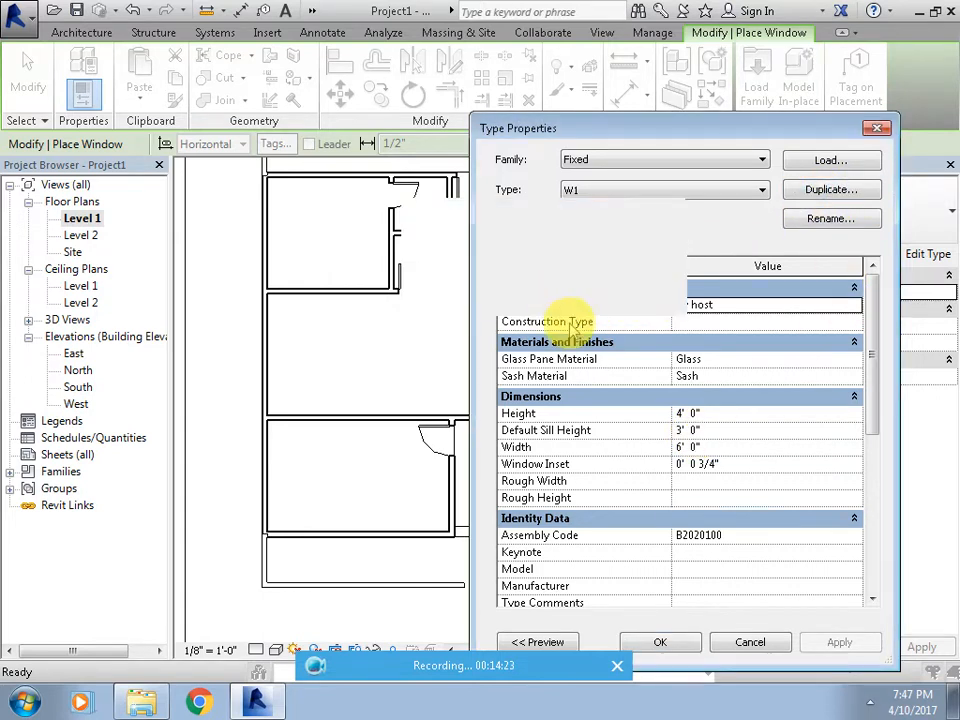
left_click(715, 447)
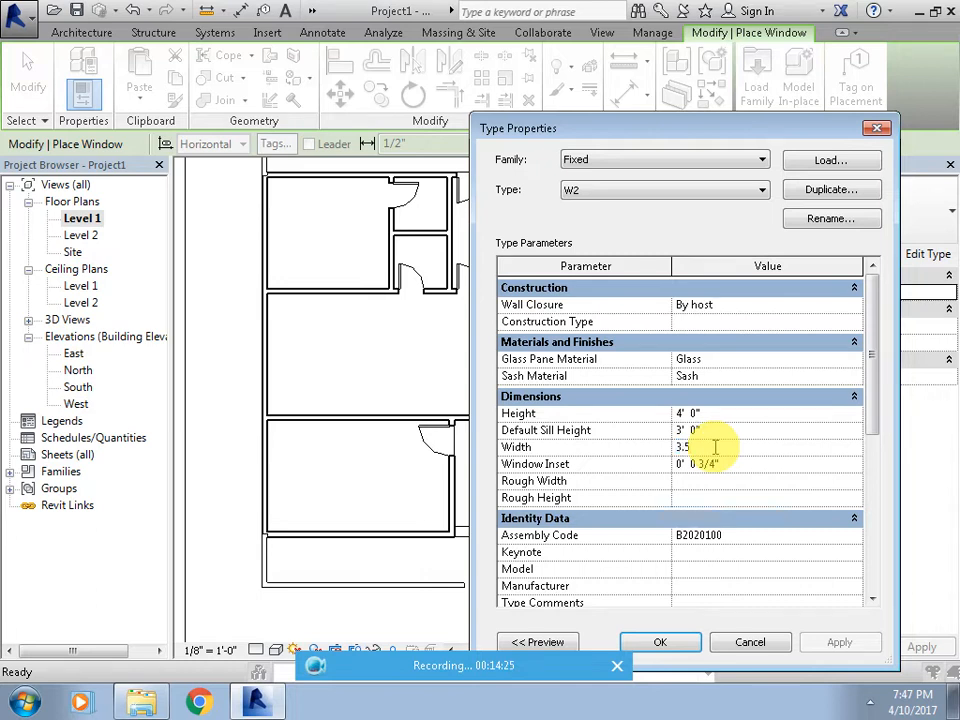
type("3.5")
key("Return")
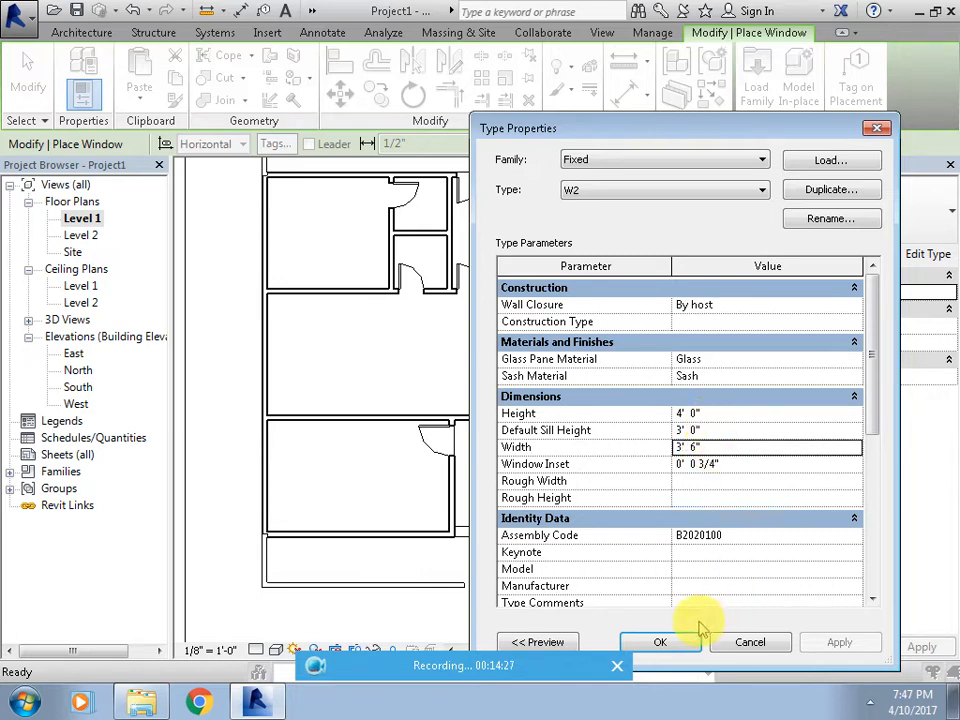
Duplicate the W2 window type as VEN with height 2 ft, width 2 ft and default sill height 5 ft.
left_click(805, 190)
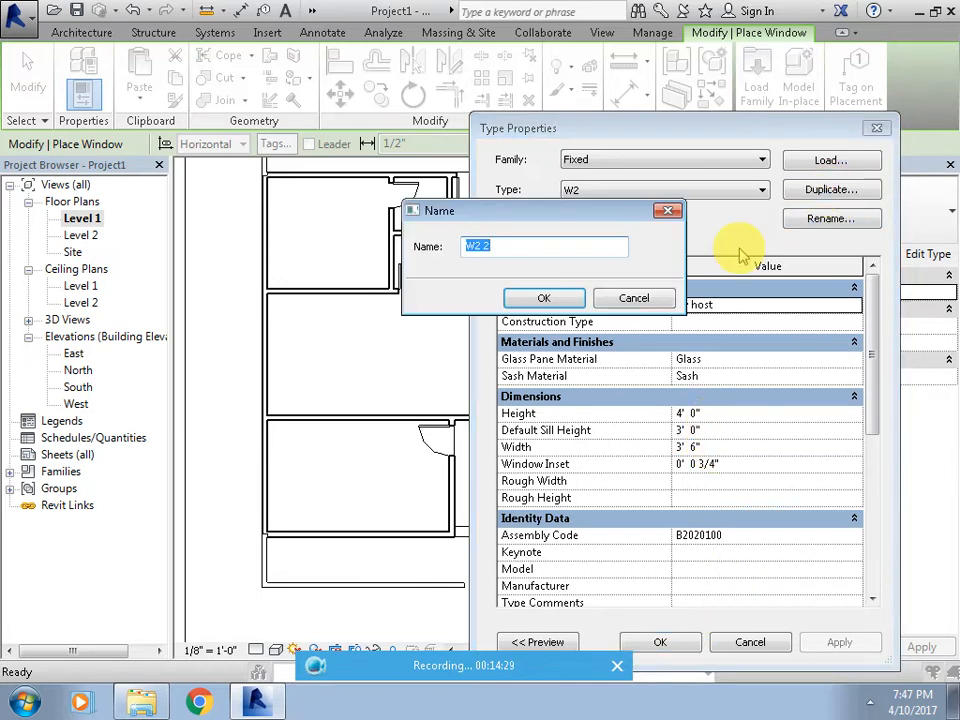
type("VEN")
left_click(544, 298)
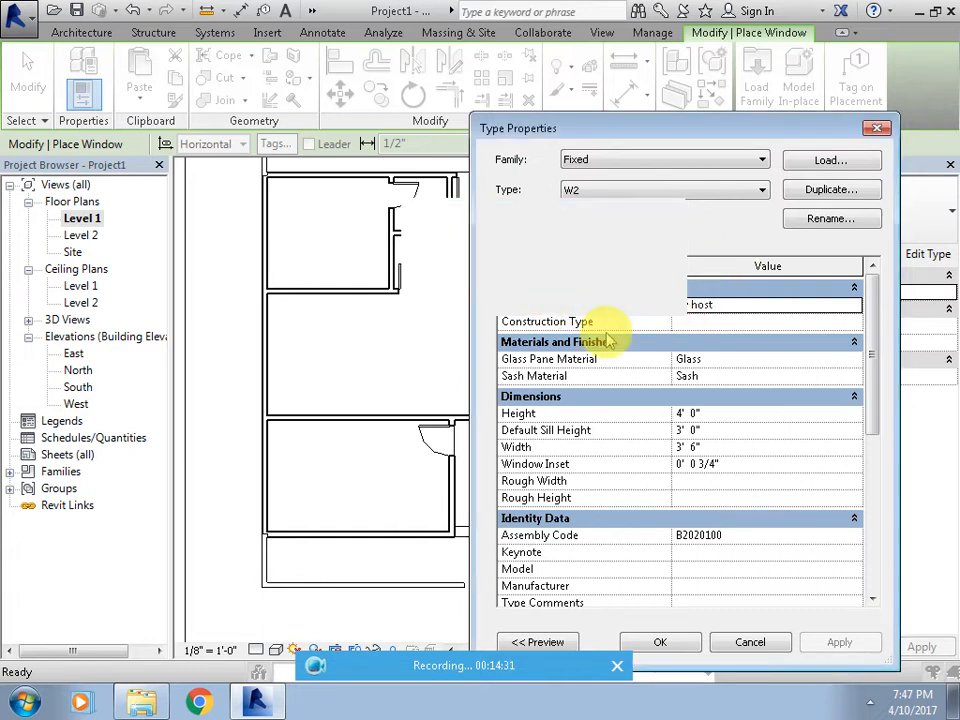
left_click(716, 412)
type("2")
left_click(716, 443)
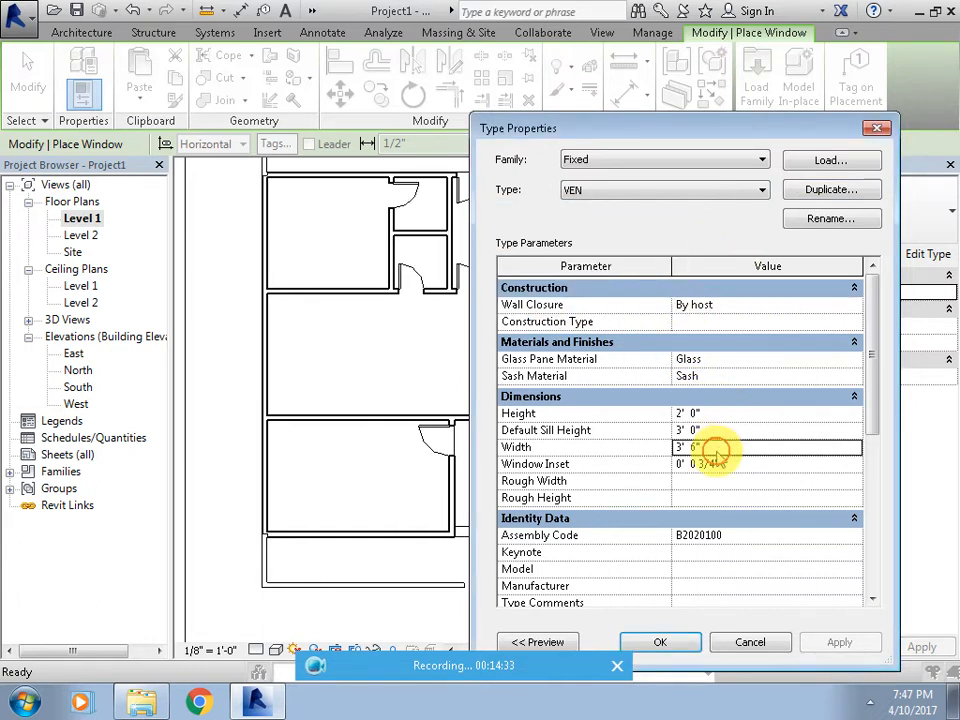
type("2")
left_click(716, 427)
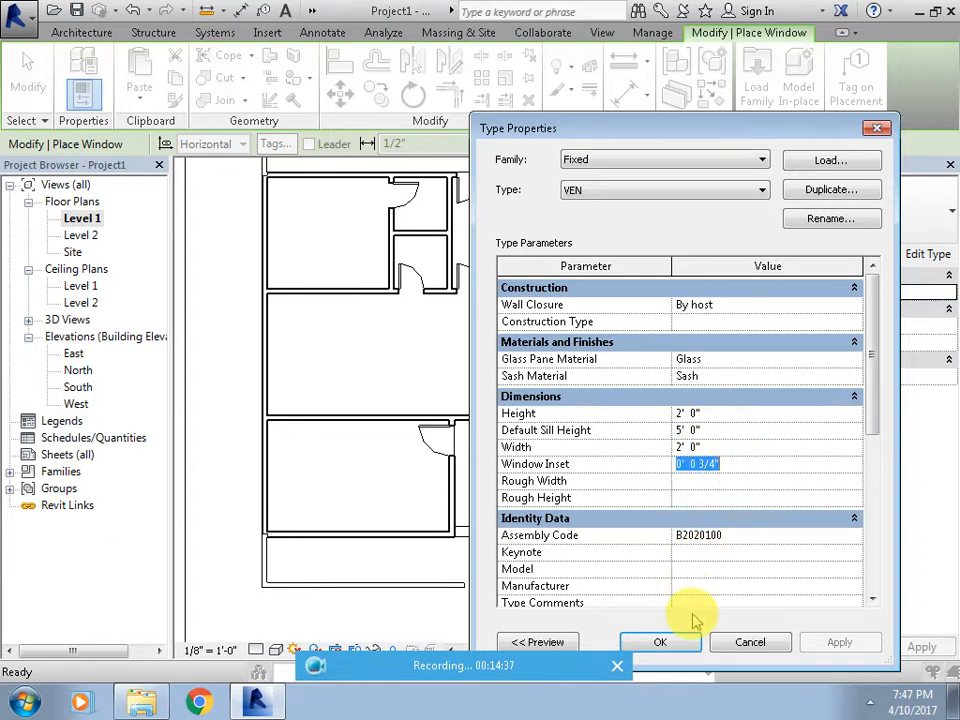
left_click(671, 642)
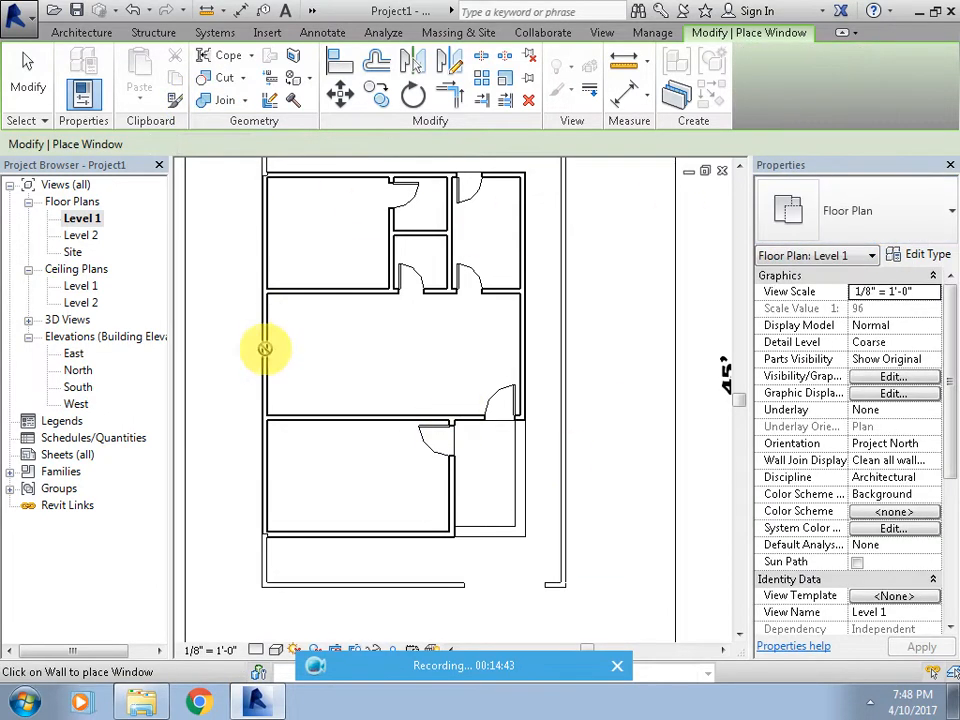
Place W1 windows centred in both side walls of the middle room, the lower room's bottom wall and the upper-left room's top wall.
middle_click_drag(261, 343, 461, 373)
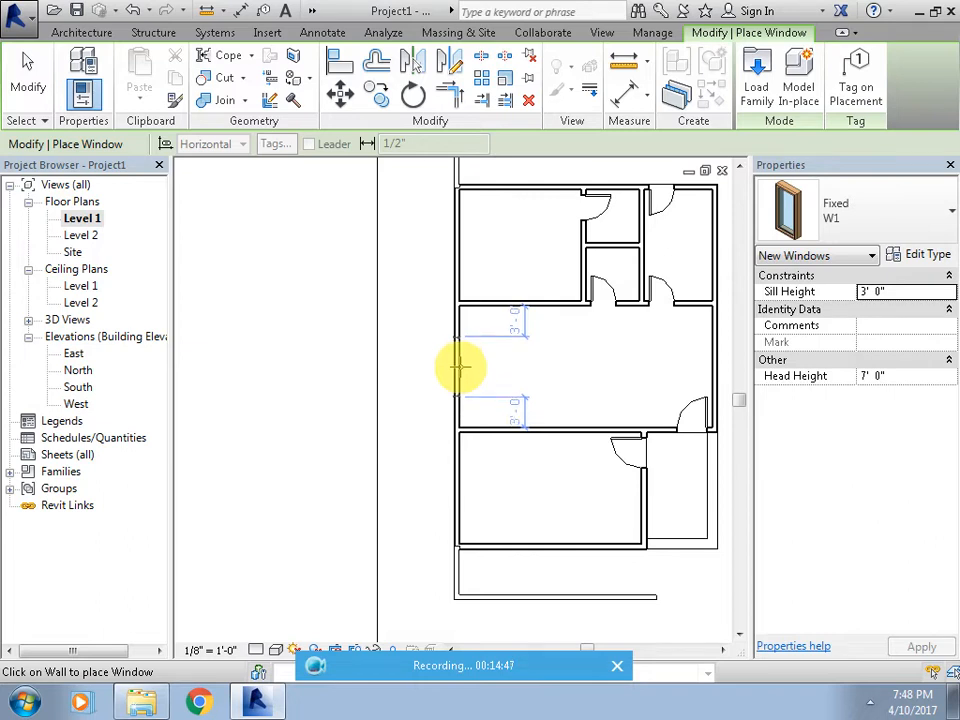
left_click(459, 367)
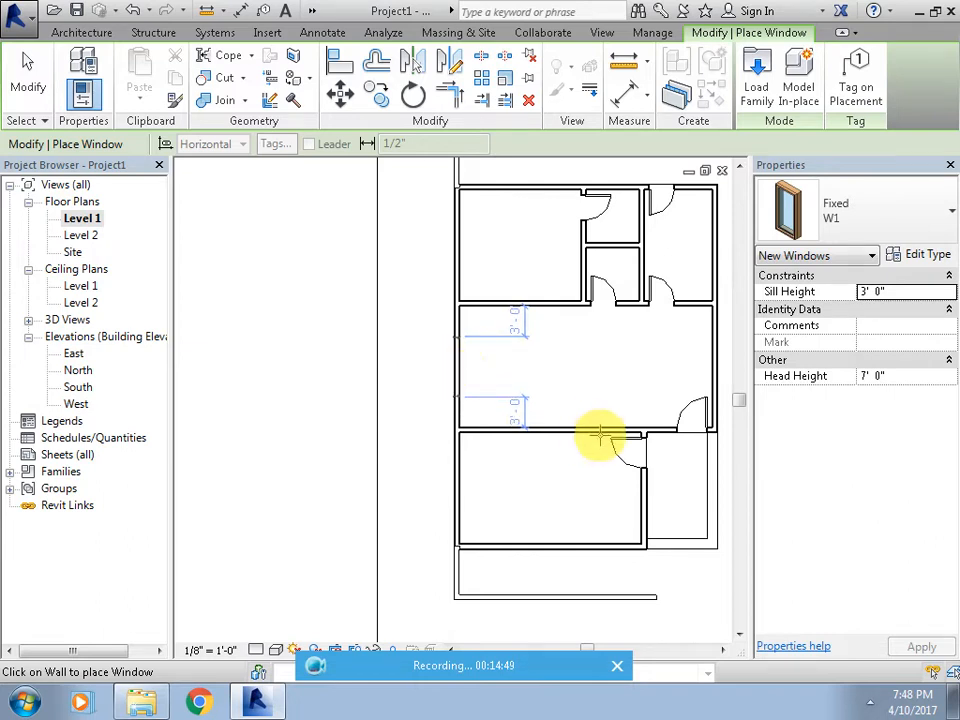
middle_click_drag(606, 435, 542, 414)
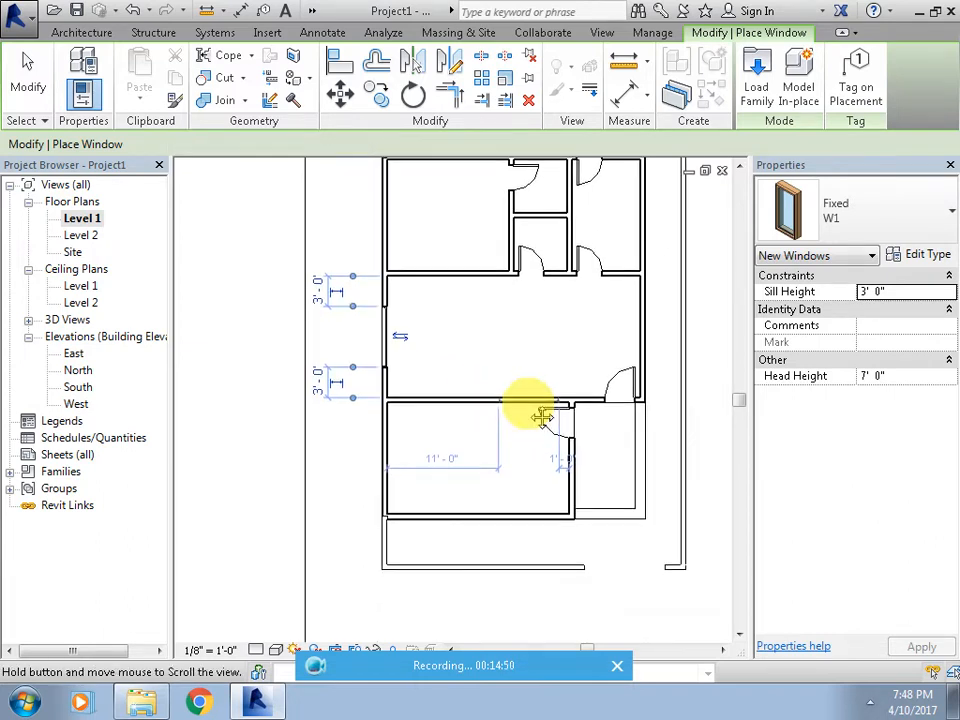
left_click(480, 520)
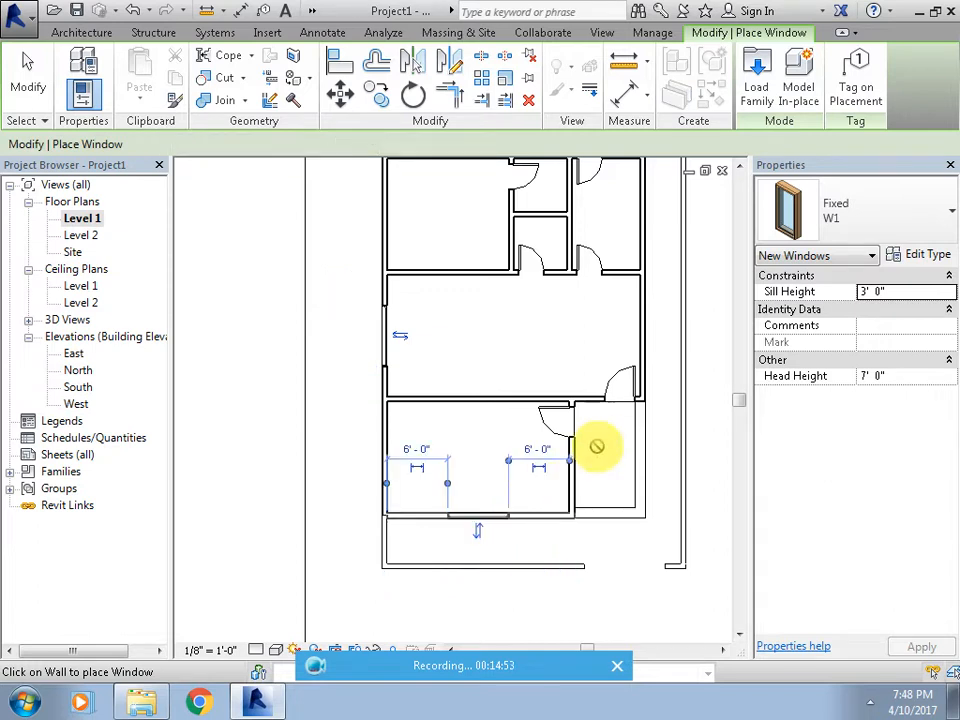
middle_click_drag(611, 452, 583, 411)
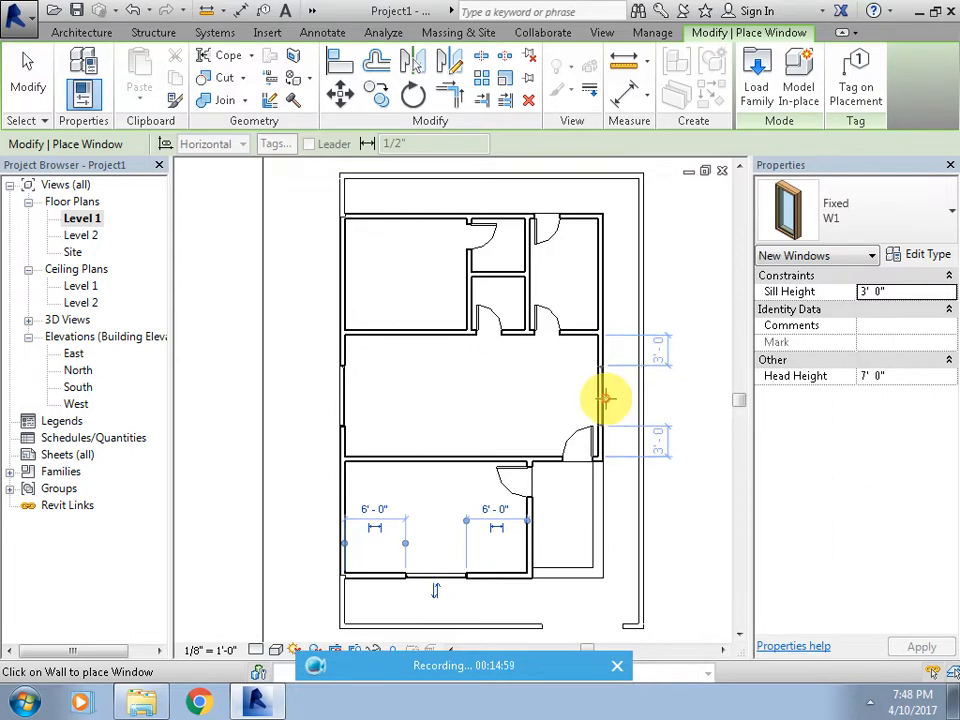
left_click(605, 398)
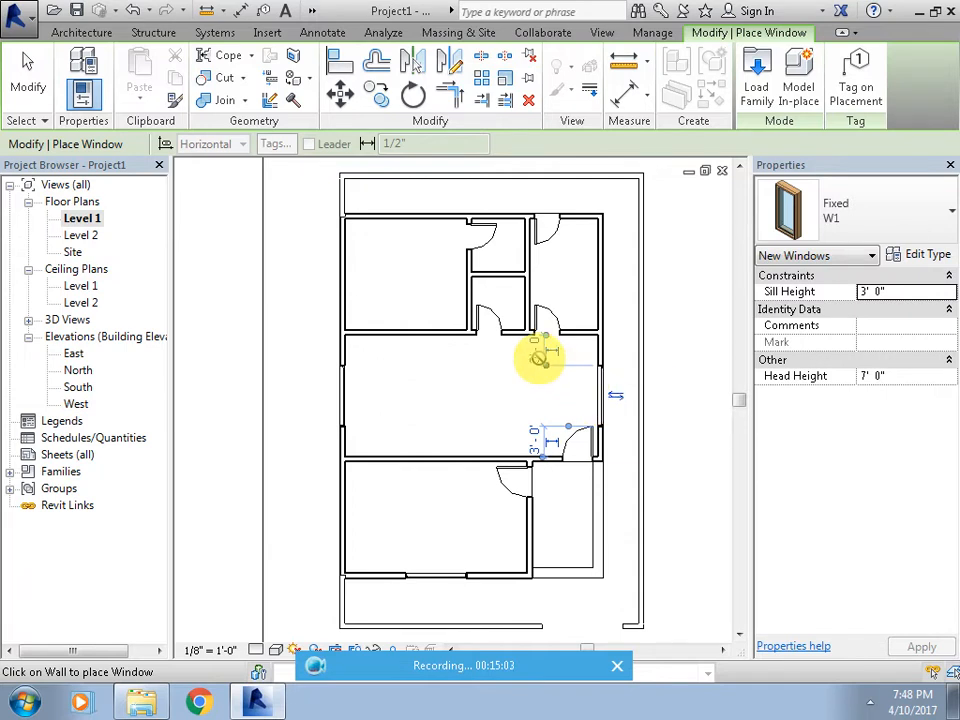
middle_click_drag(531, 339, 560, 422)
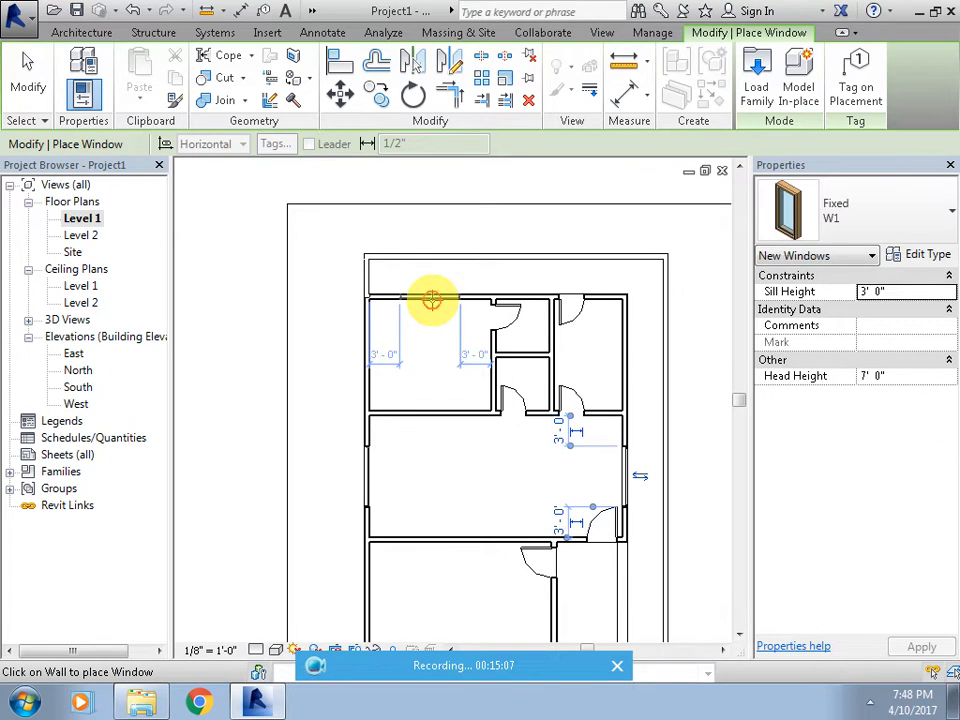
left_click(431, 300)
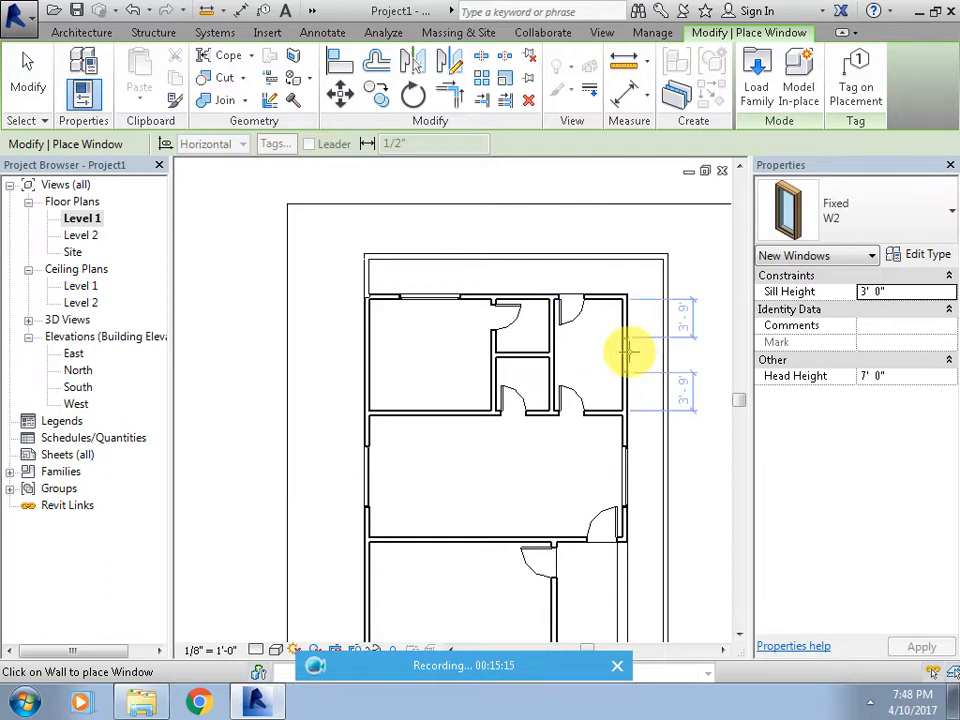
Place a W2 window centred in the upper-right room's right wall and a VEN window centred in the upper small room's top wall.
left_click(628, 350)
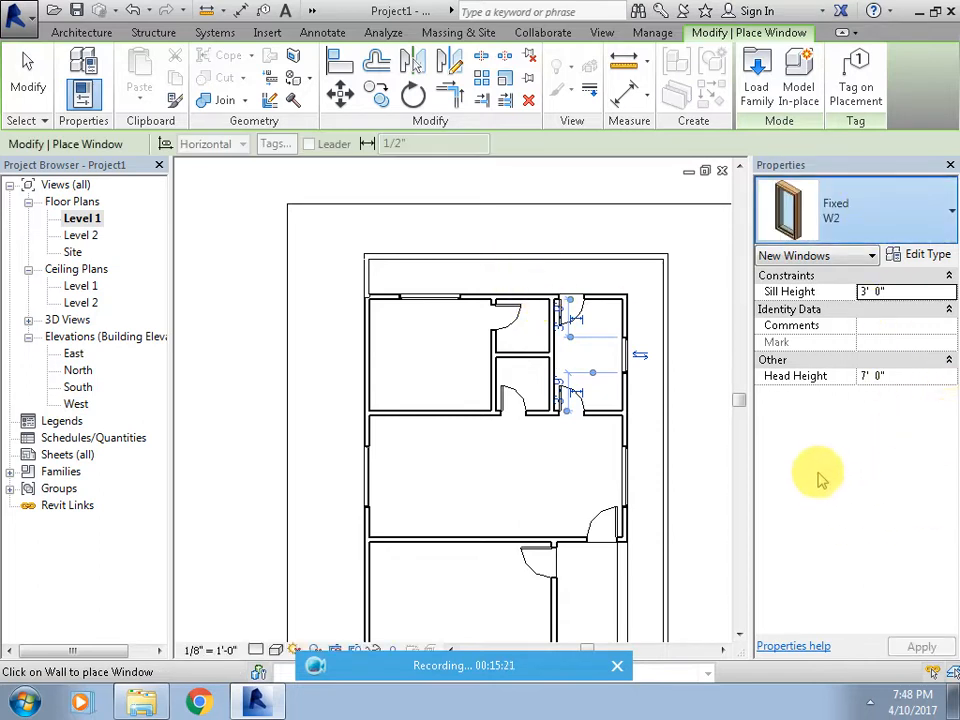
scroll(497, 303, "up", 3)
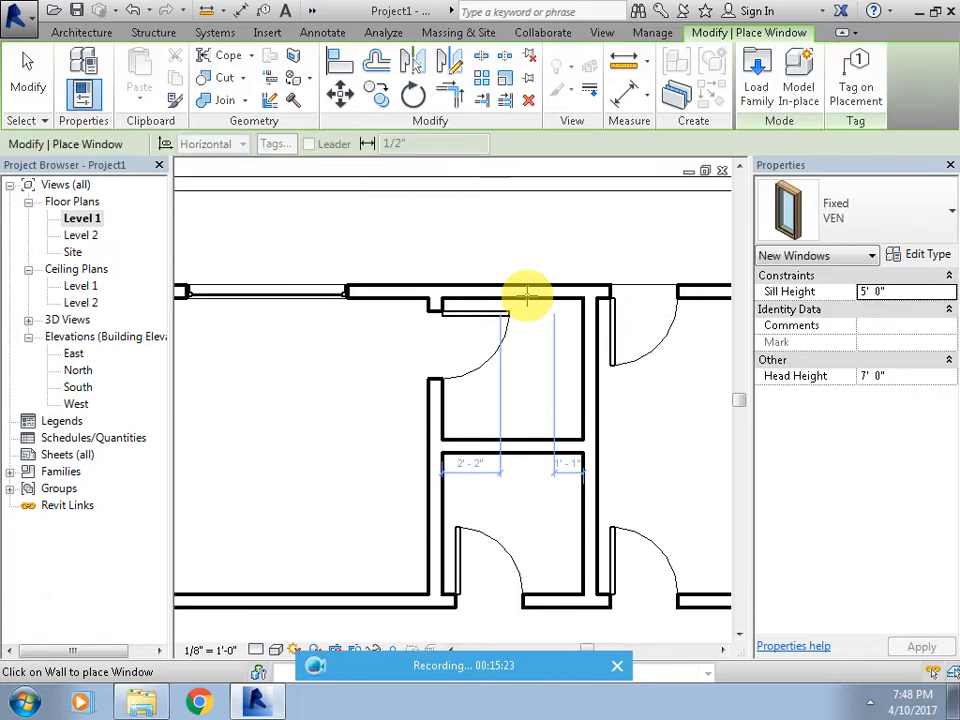
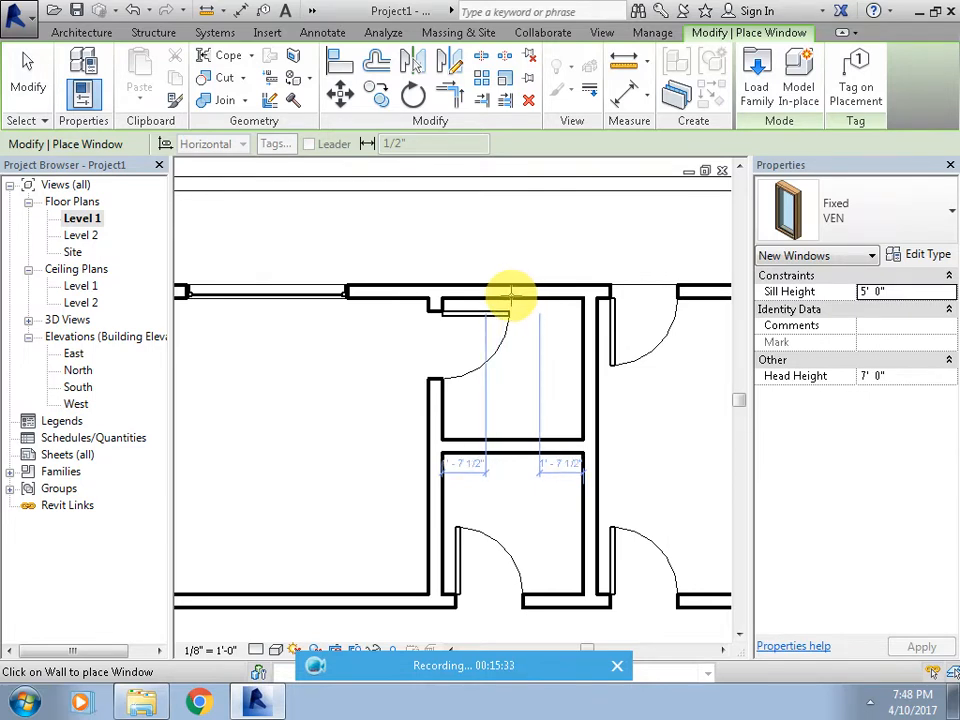
left_click(511, 295)
Open the 3D view, end window placement and inspect the back corner of the house with the VEN window.
left_click(313, 11)
left_click(317, 34)
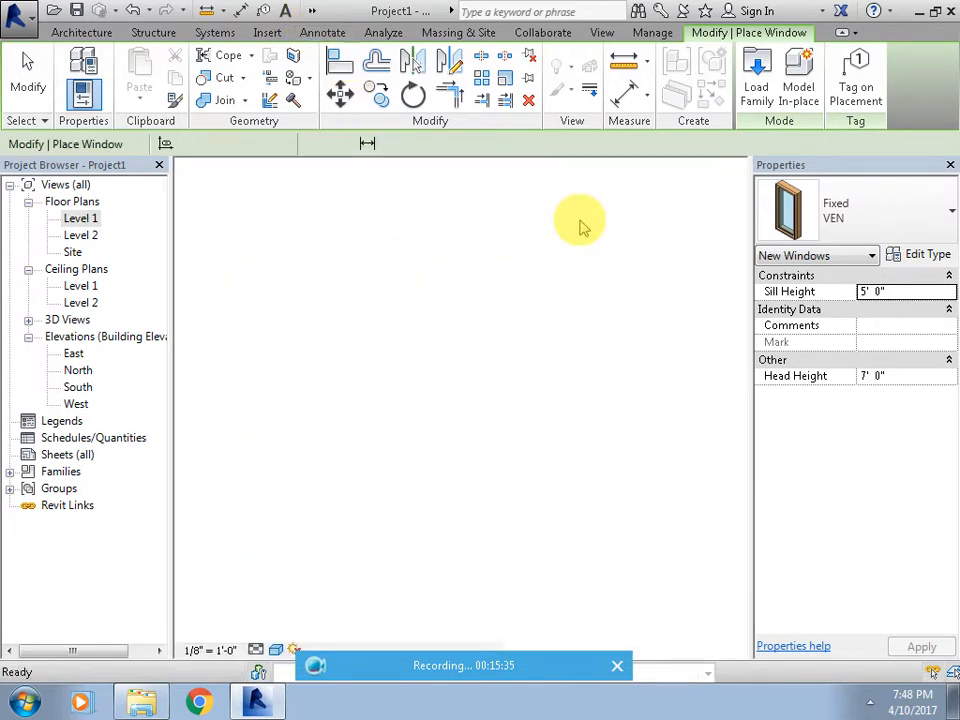
key("Escape")
key("Escape")
middle_click_drag(574, 334, 326, 326, "shift")
scroll(671, 414, "up", 4)
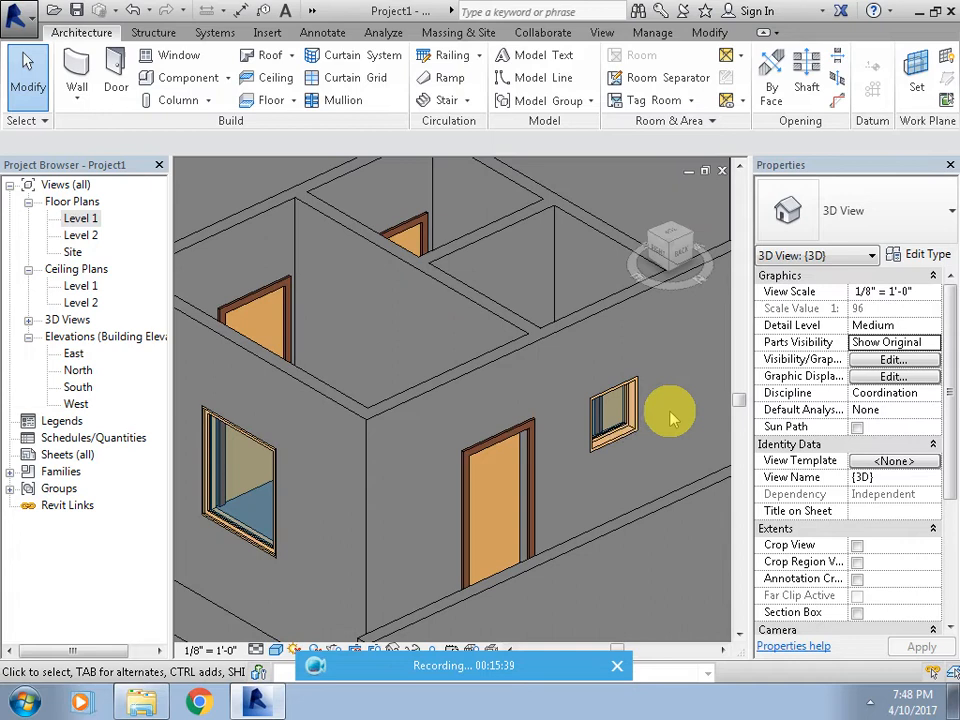
Set the sill height of the VEN window beside the back door to 3' 0".
left_click(617, 449)
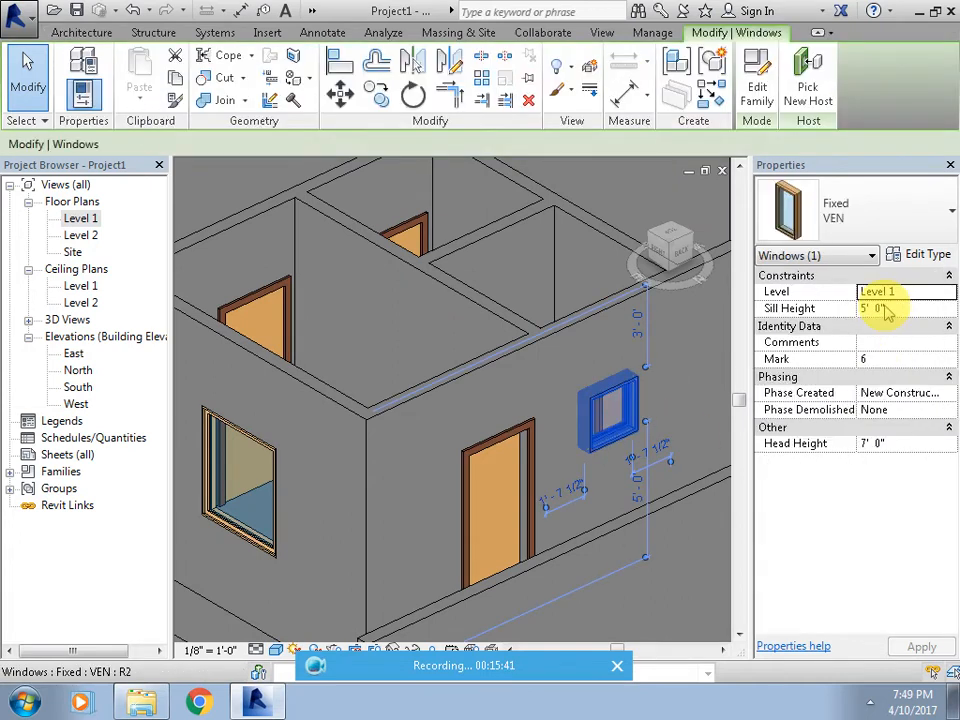
left_click(897, 313)
left_click(806, 314)
type("3' 0\"")
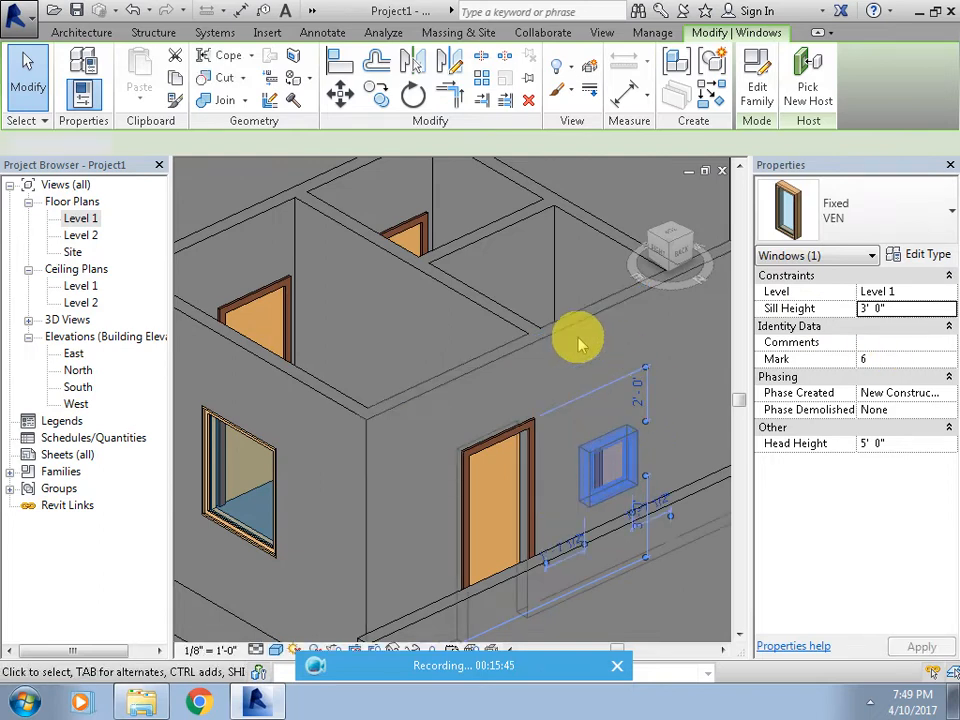
Return to the Level 1 floor plan and set the sill height of the upper small room's VEN window to 5' 0".
key("Escape")
double_click(80, 218)
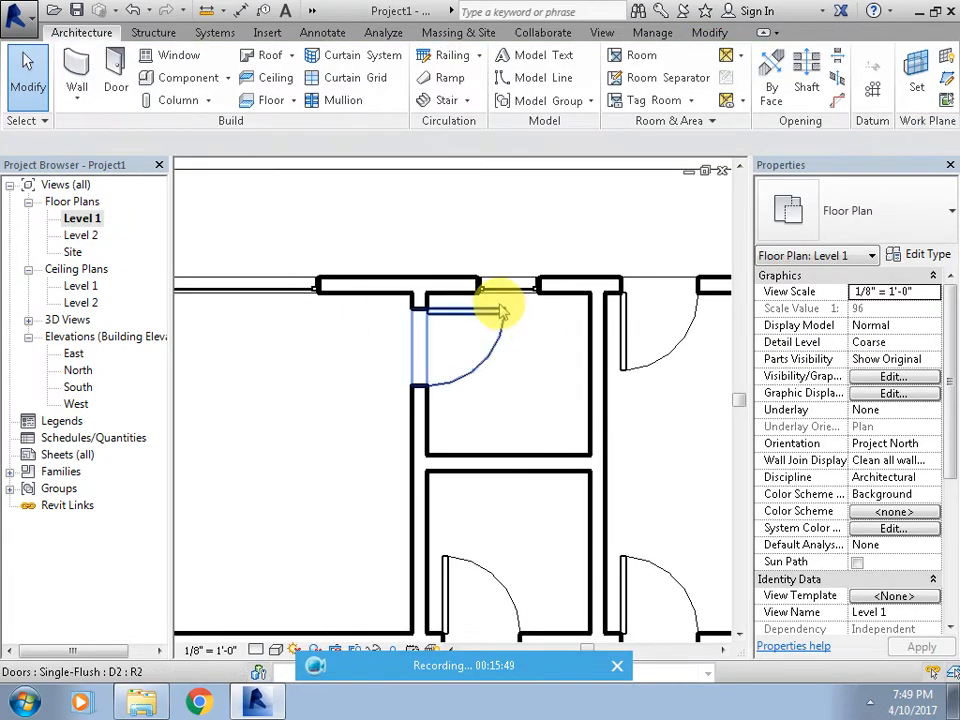
left_click(499, 311)
left_click(900, 309)
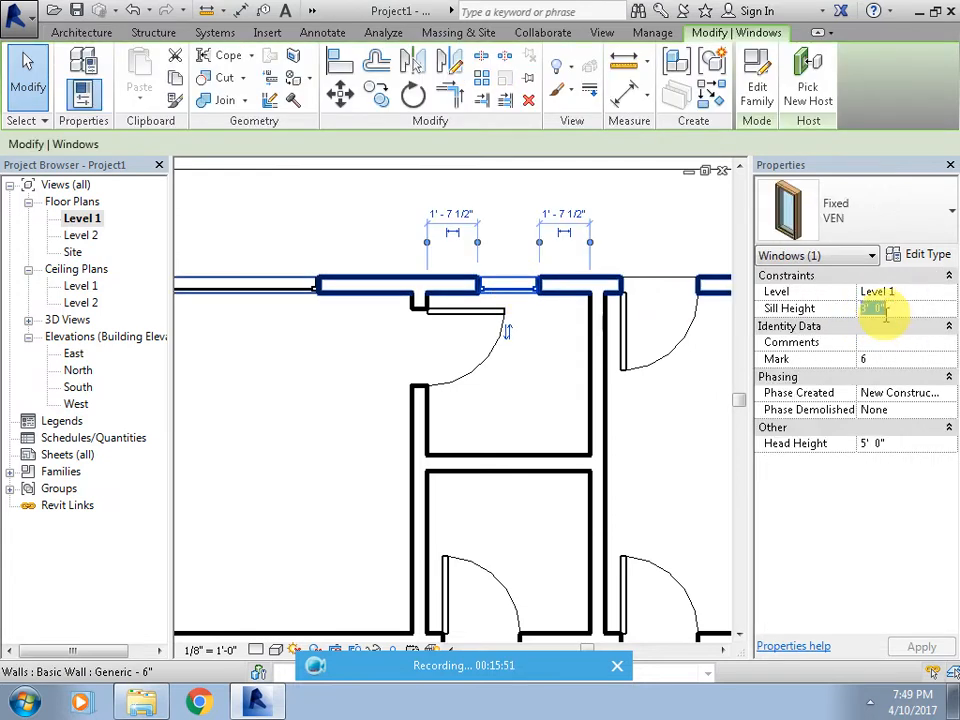
type("5")
left_click(631, 230)
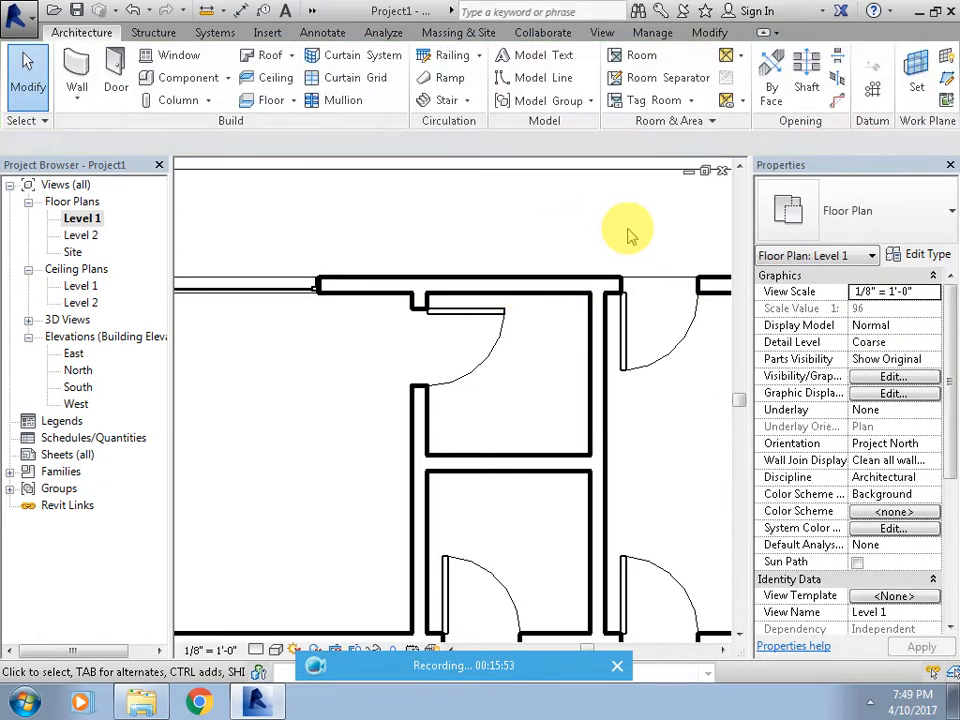
Open the North elevation and check the VEN window's height between the back door and the W1 window.
scroll(534, 283, "down", 2)
scroll(510, 400, "down", 4)
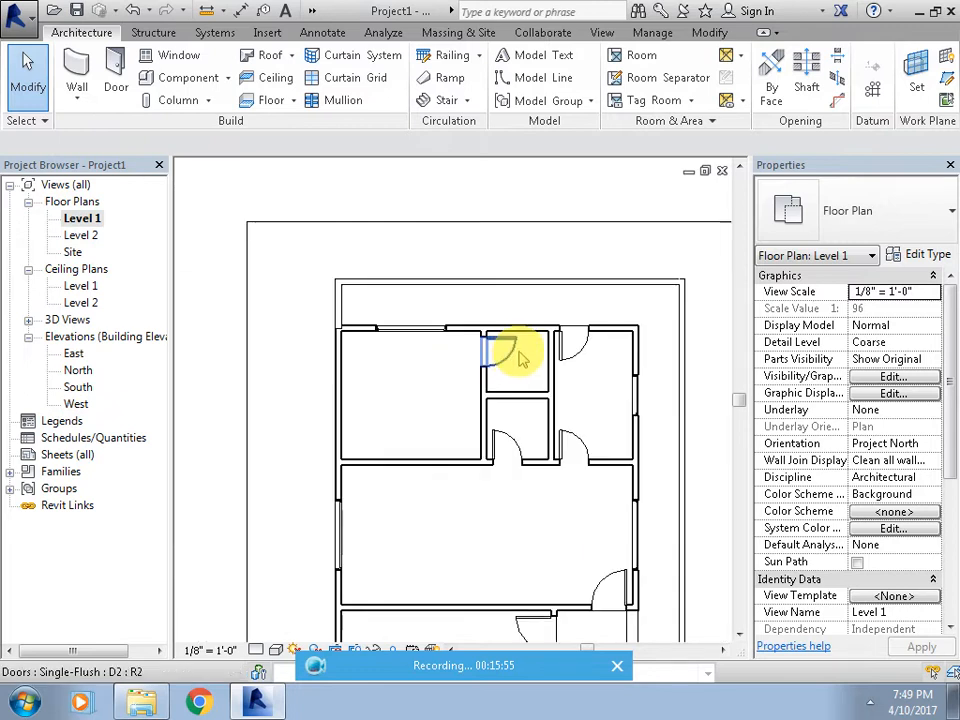
left_click(477, 210)
double_click(477, 210)
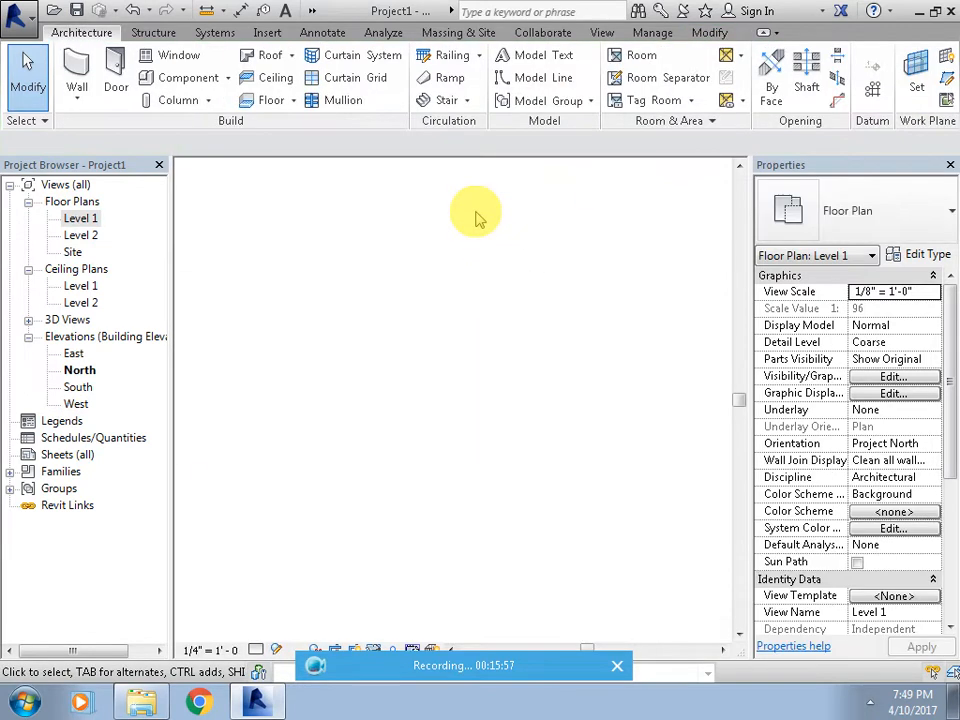
scroll(440, 395, "up", 5)
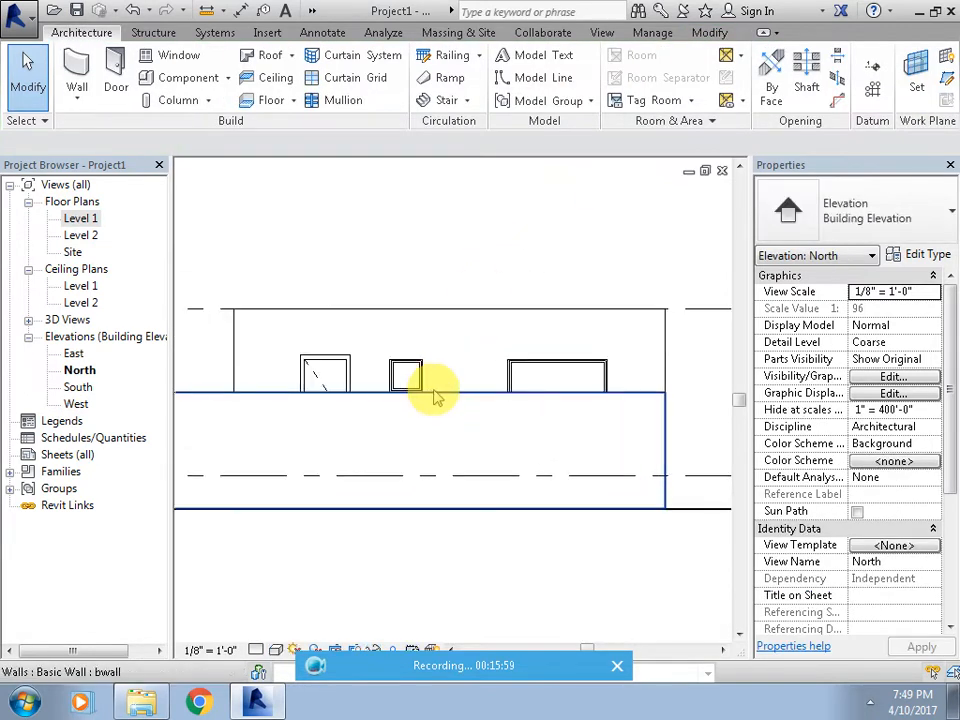
left_click(418, 379)
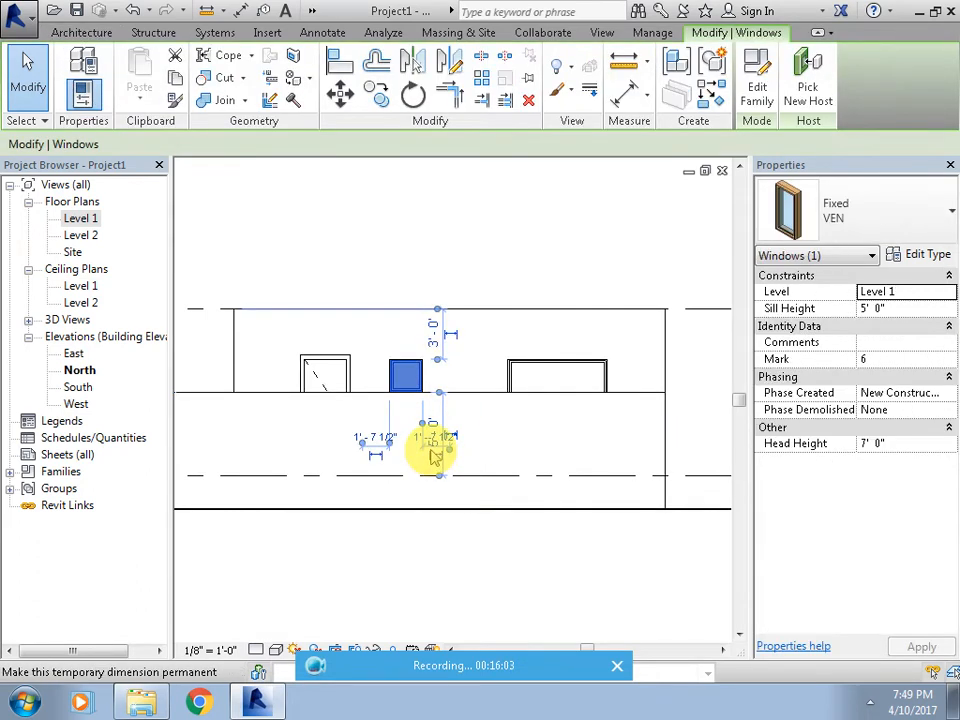
left_click(489, 279)
Go back to the Level 1 floor plan and examine how the VEN window is displayed in the upper small room's top wall.
double_click(80, 219)
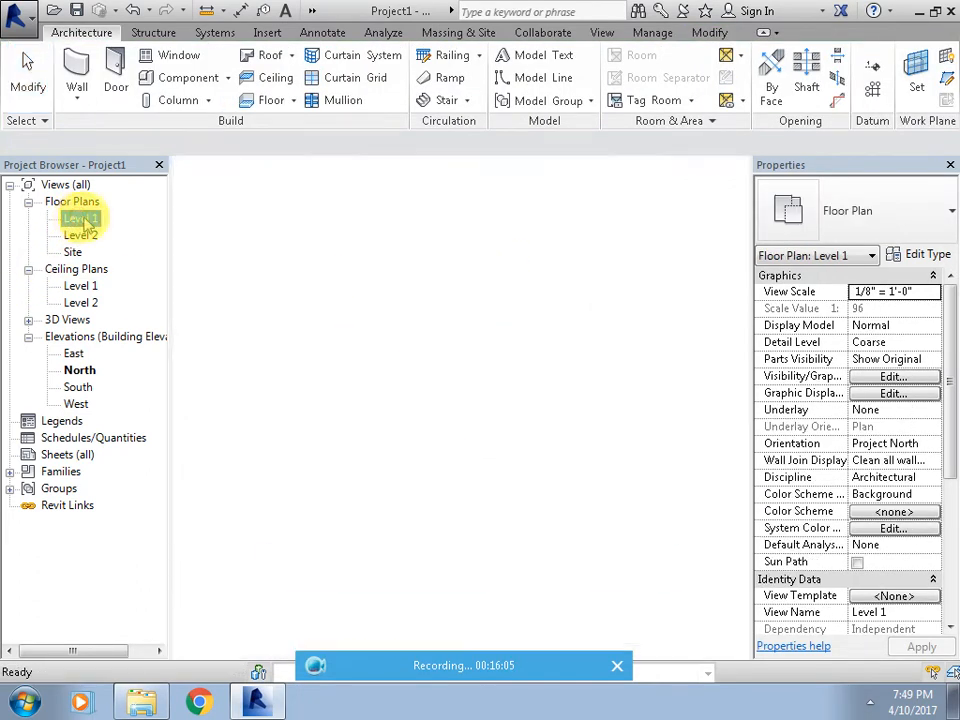
scroll(490, 380, "up", 4)
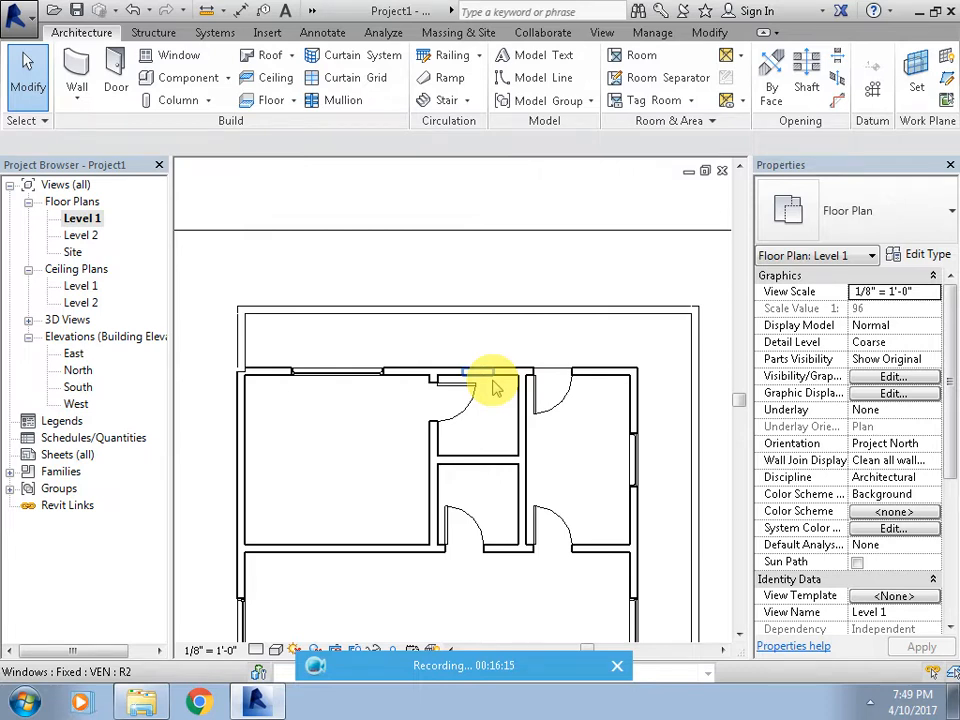
scroll(492, 382, "up", 2)
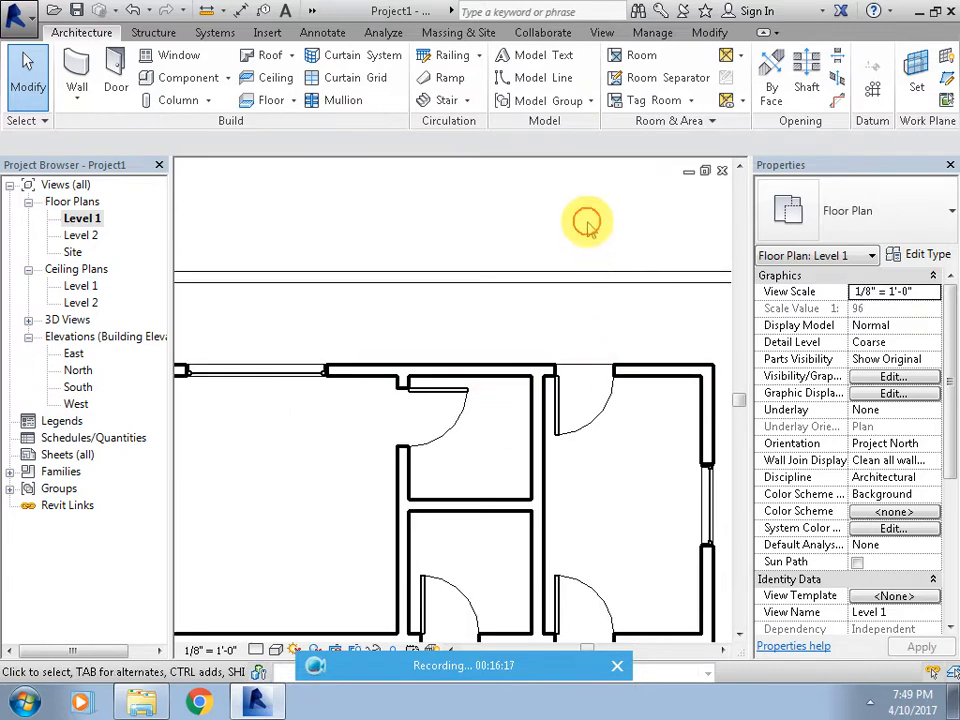
scroll(577, 410, "down", 3)
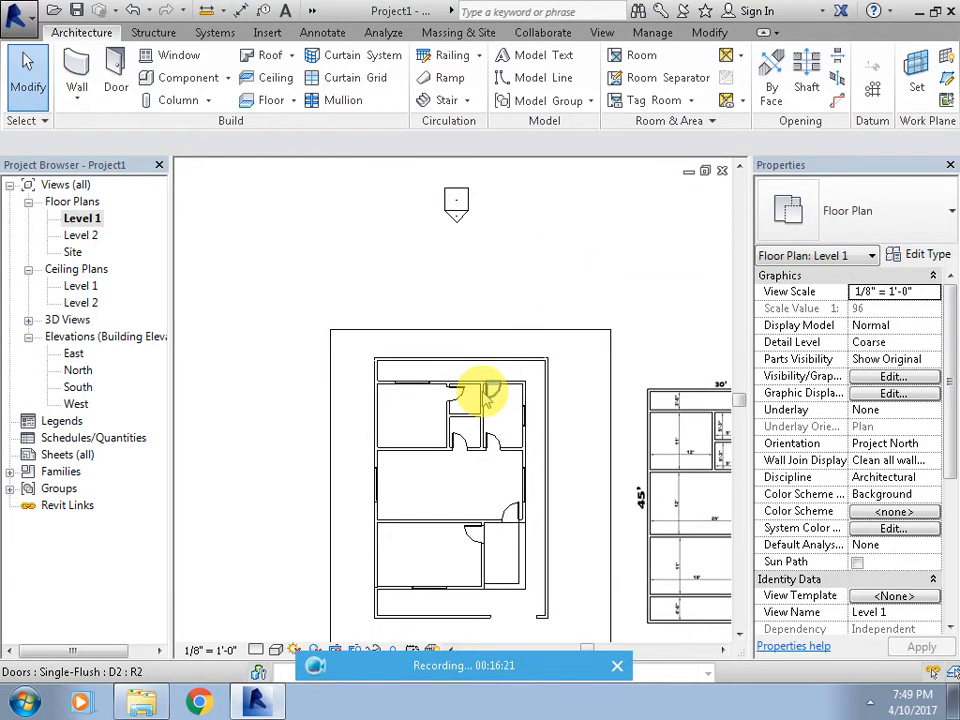
scroll(542, 491, "up", 2)
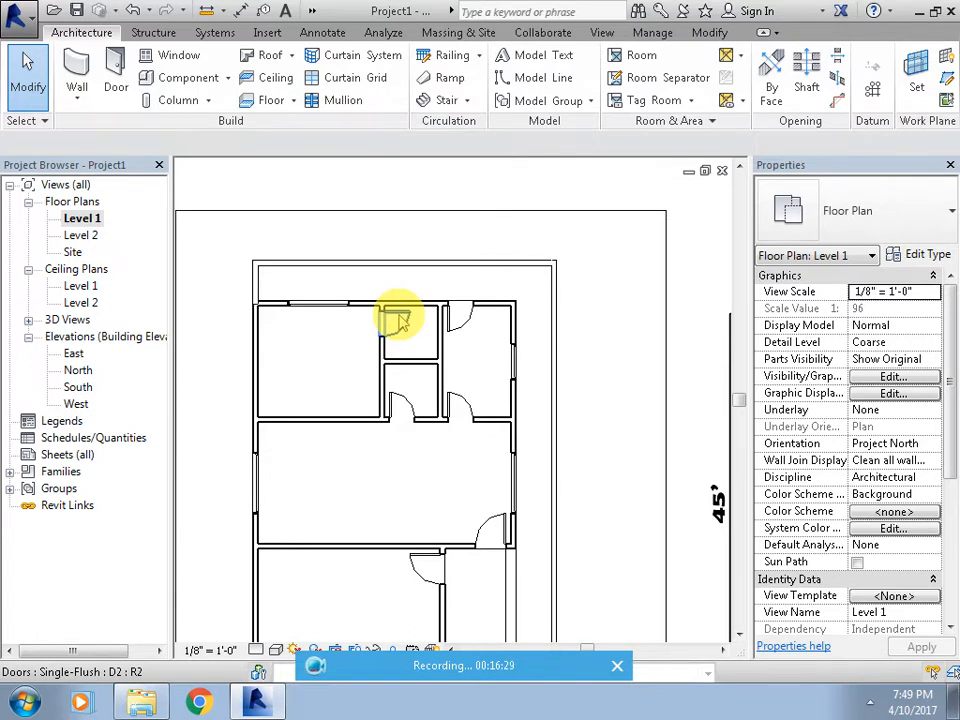
scroll(392, 310, "up", 2)
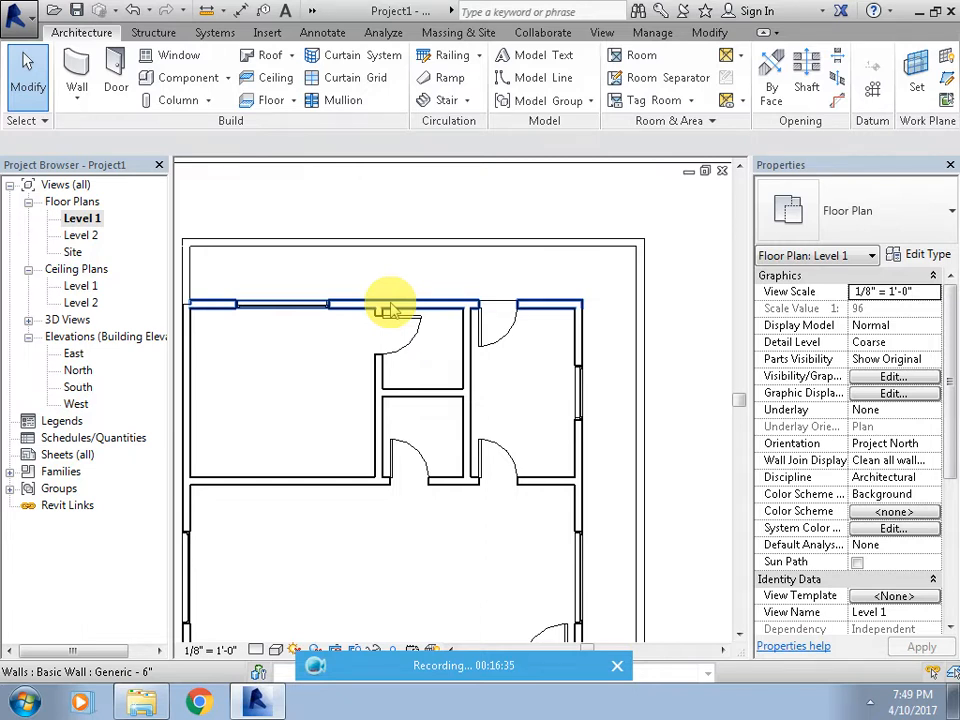
scroll(392, 310, "up", 3)
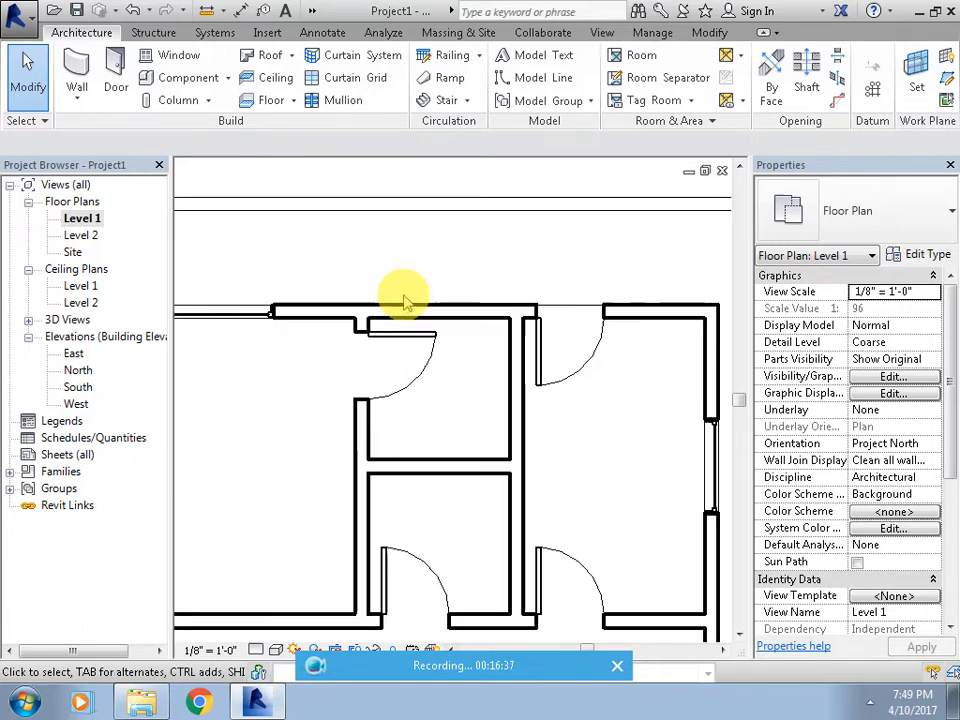
Set the cut plane offset in the Level 1 floor plan's view range to 5' 0".
scroll(540, 285, "down", 5)
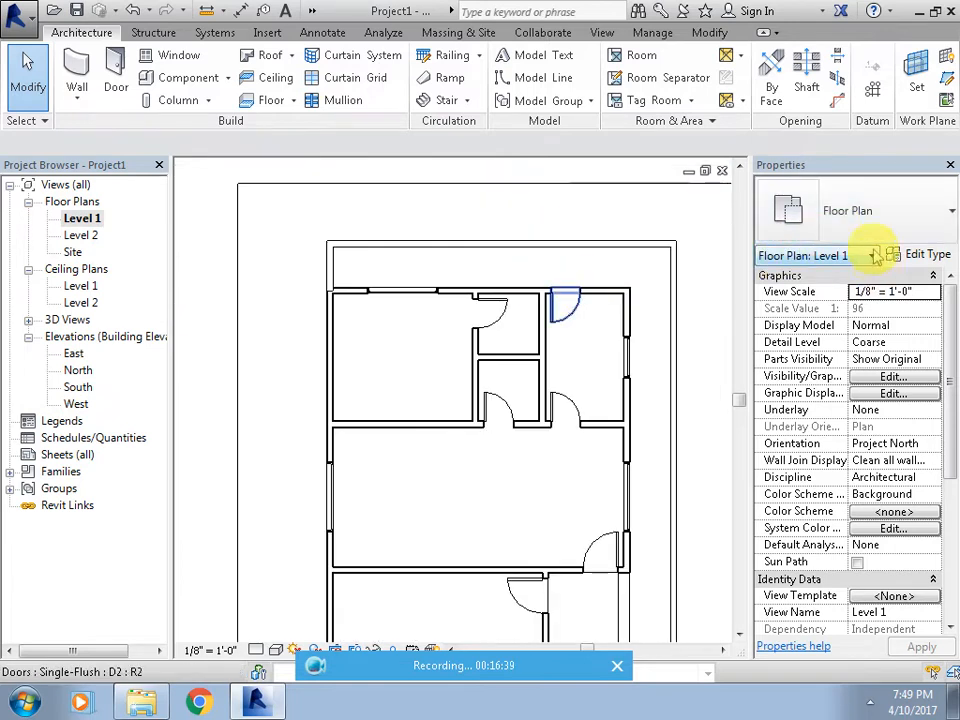
scroll(830, 555, "down", 5)
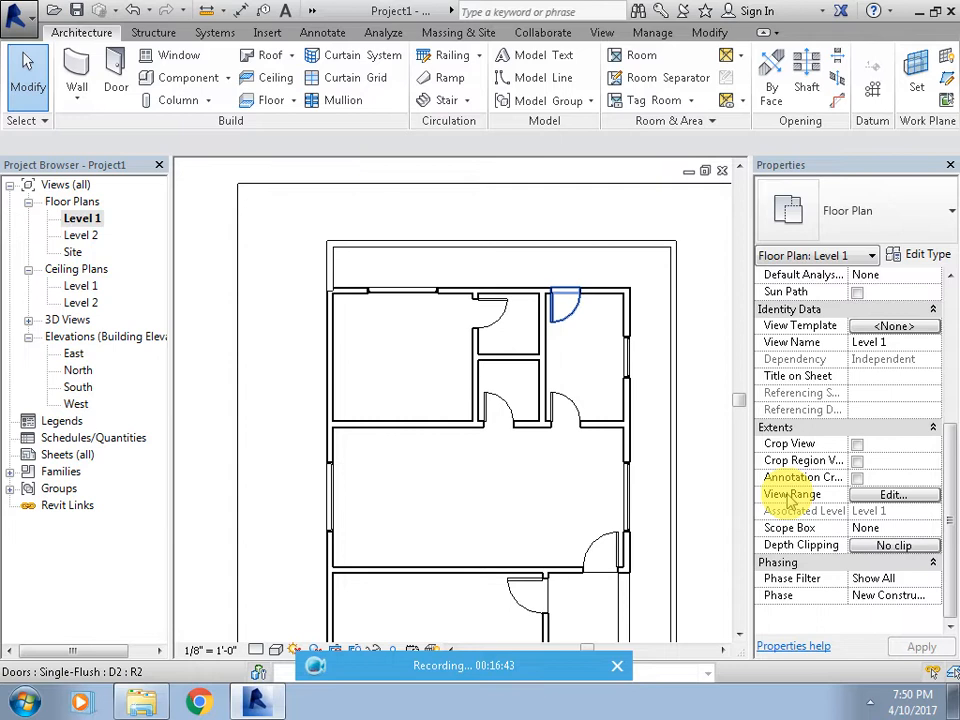
left_click(882, 495)
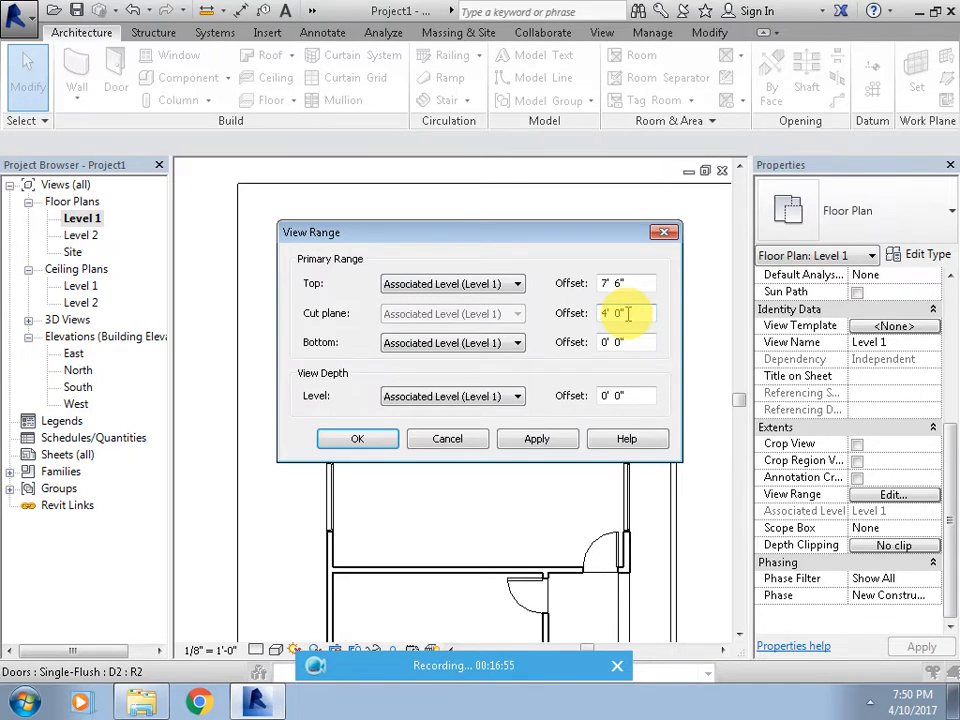
left_click_drag(627, 314, 514, 321)
type("5")
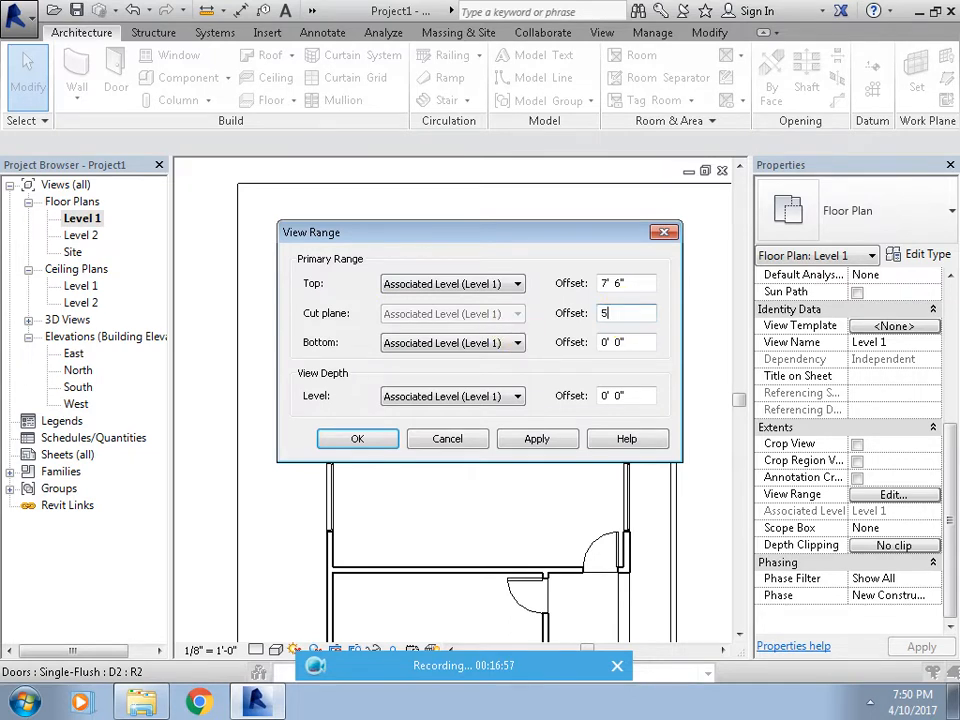
key("Return")
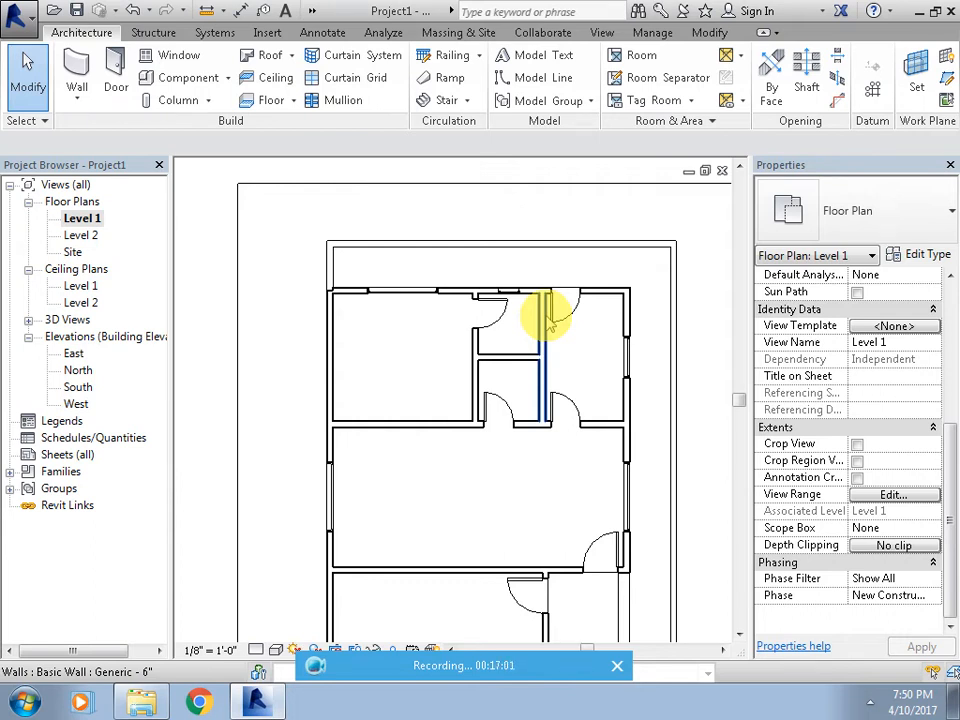
Set the Level 1 view range's cut plane offset back to 4' 0".
left_click(893, 495)
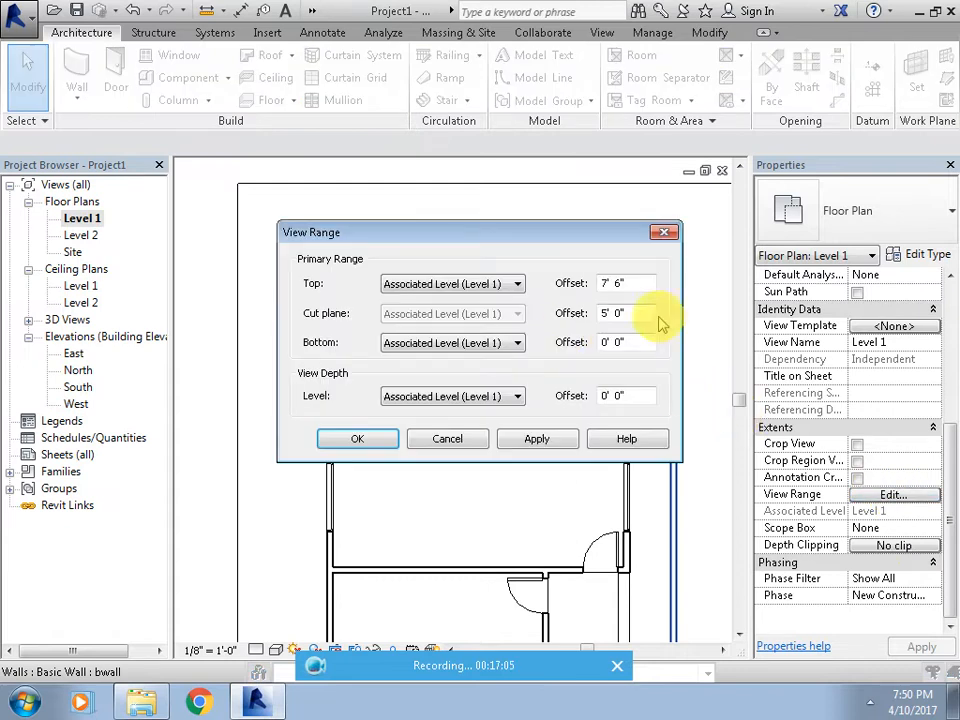
left_click_drag(656, 316, 489, 317)
type("4")
key("Return")
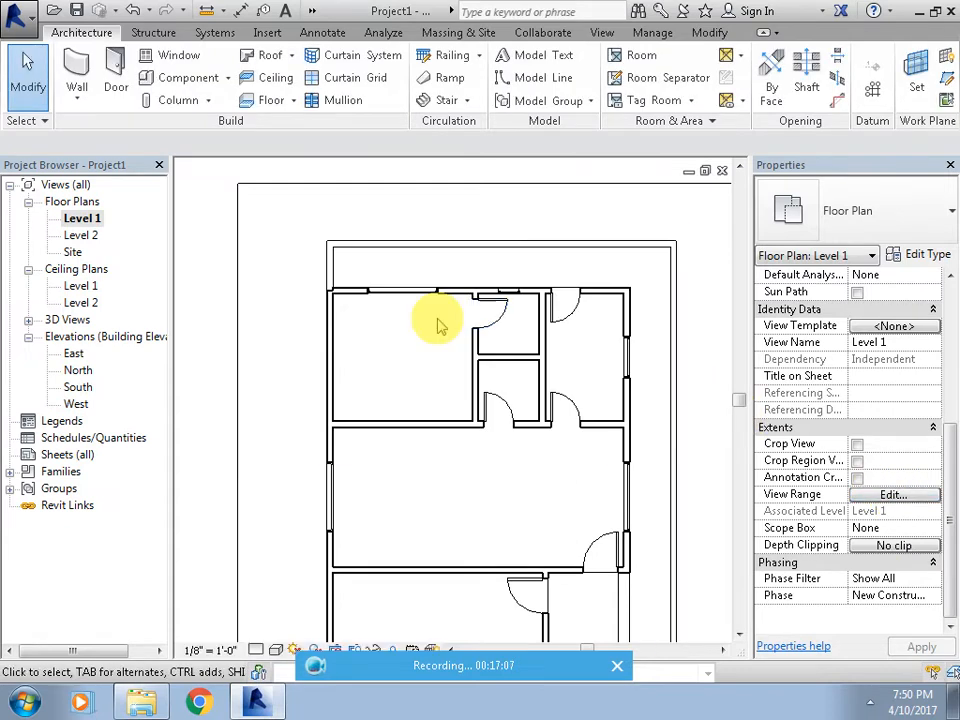
Inspect the house's top wall and its properties around the VEN window location in the upper small room.
scroll(530, 264, "up", 2)
scroll(532, 264, "up", 2)
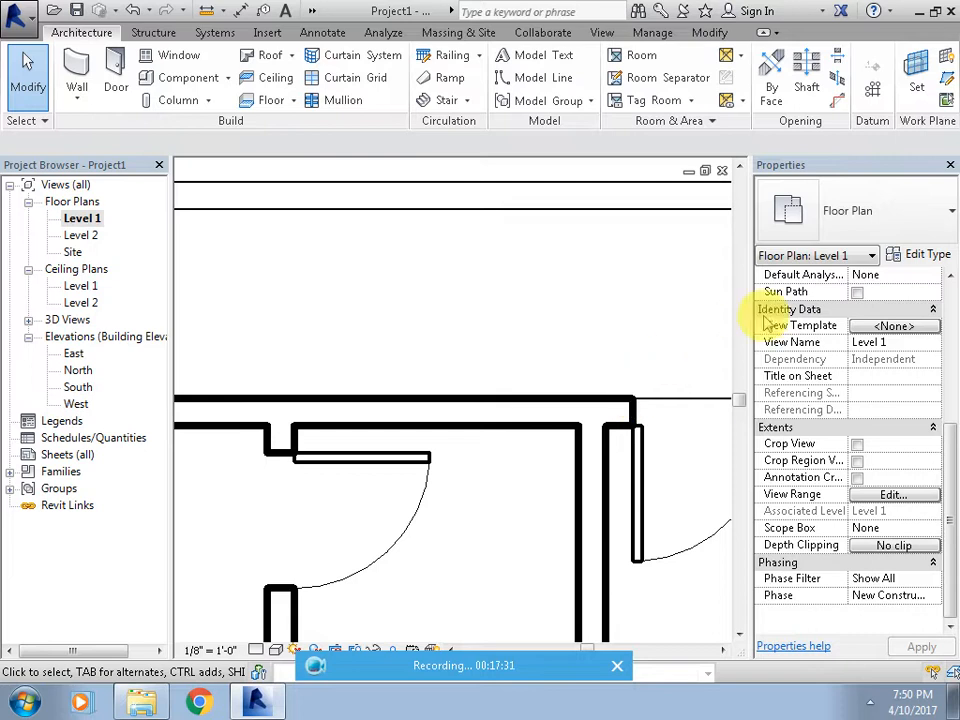
scroll(360, 388, "down", 5)
scroll(448, 458, "down", 1)
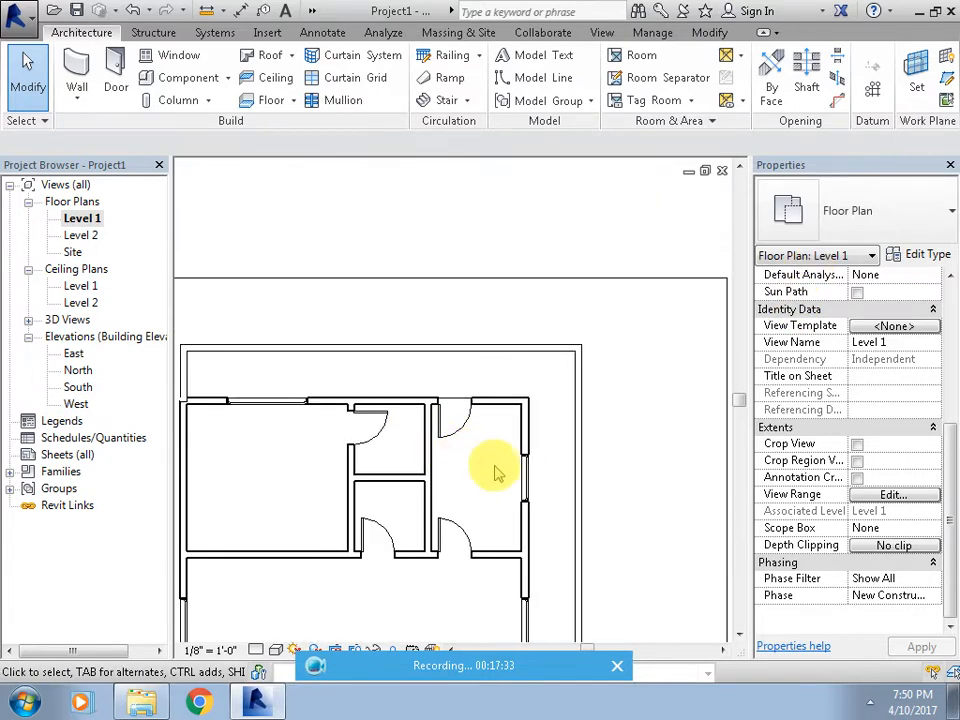
left_click(510, 402)
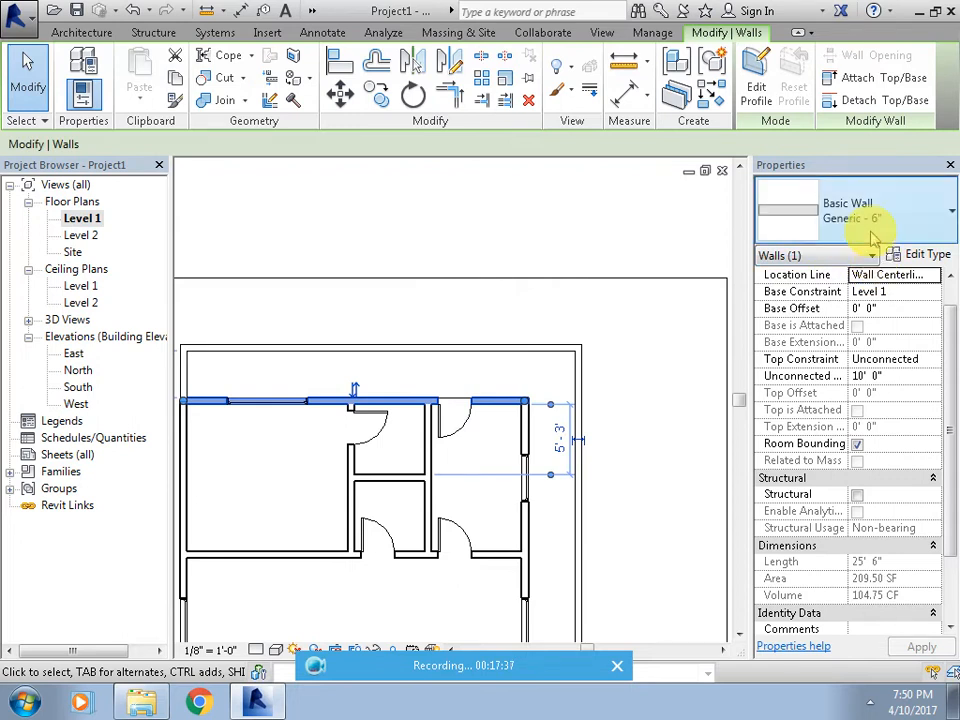
left_click(459, 422)
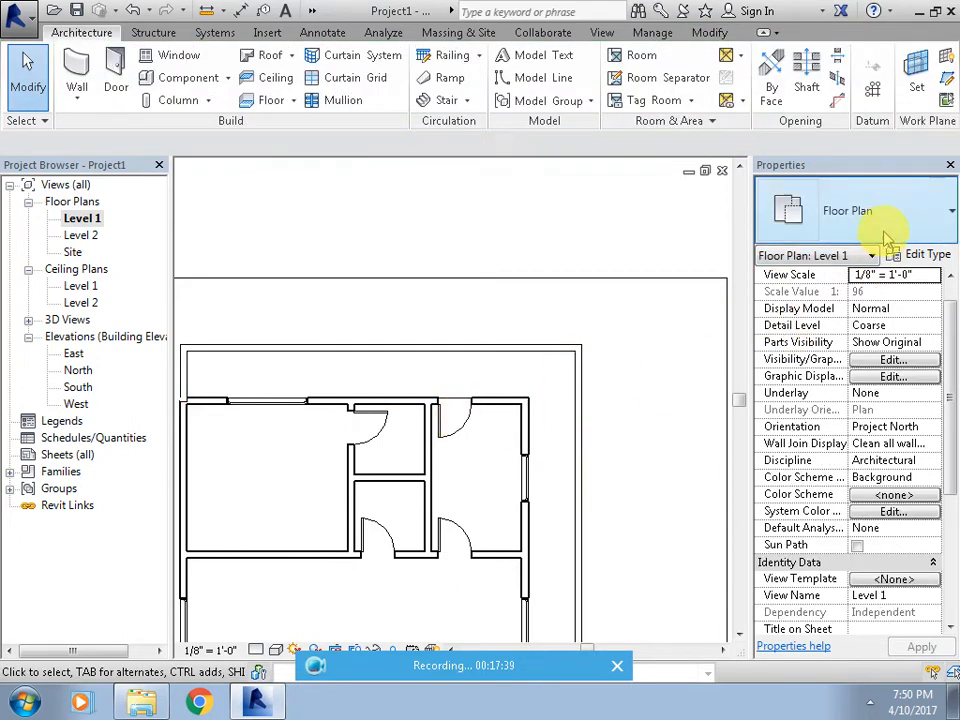
scroll(476, 407, "up", 3)
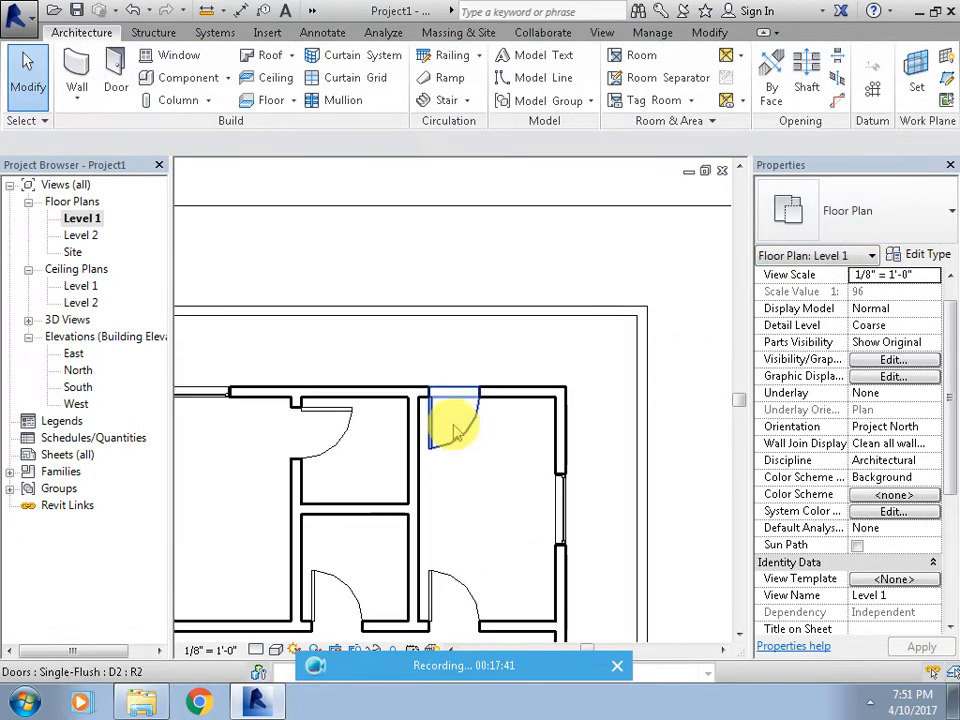
scroll(404, 383, "up", 2)
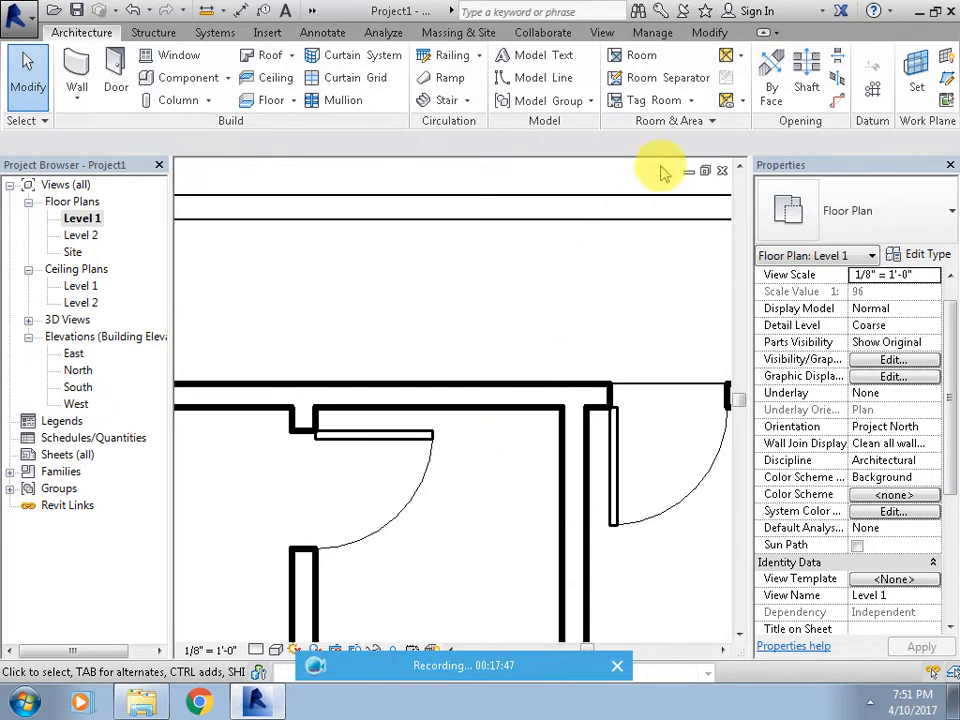
Create a rectangular plan region about 3' 8" wide across the upper small room's top wall at the VEN window and select the region.
left_click(610, 36)
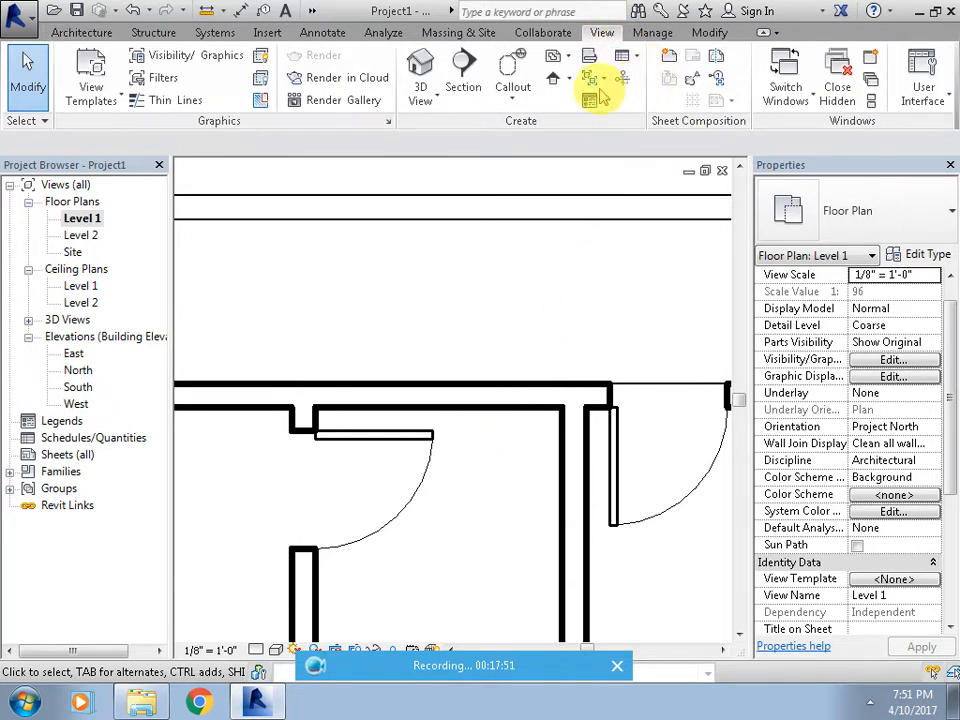
left_click(567, 56)
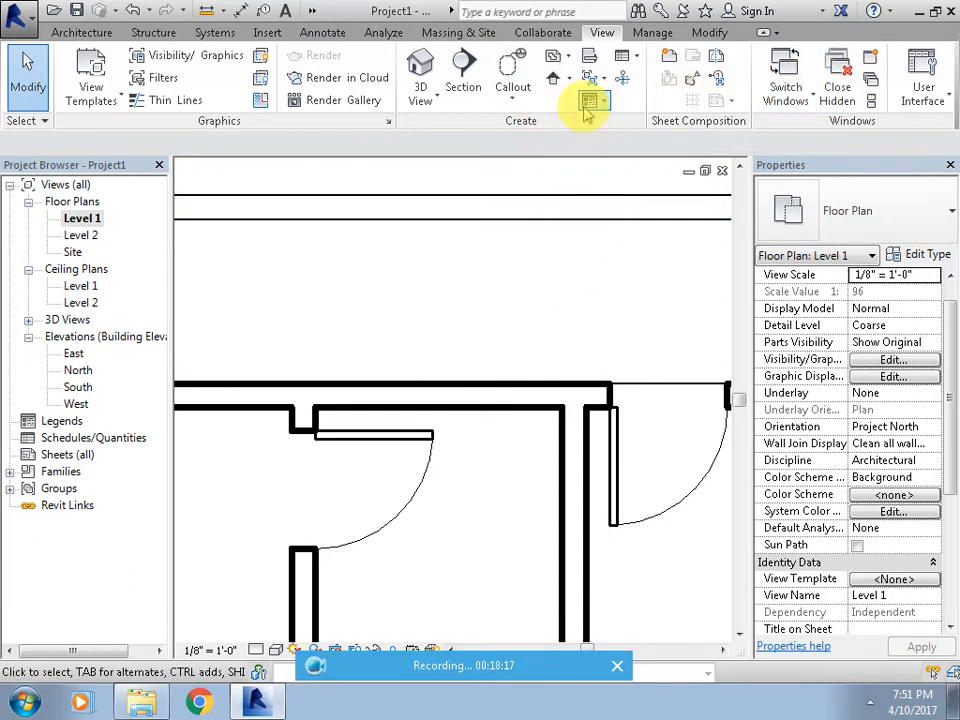
left_click(566, 58)
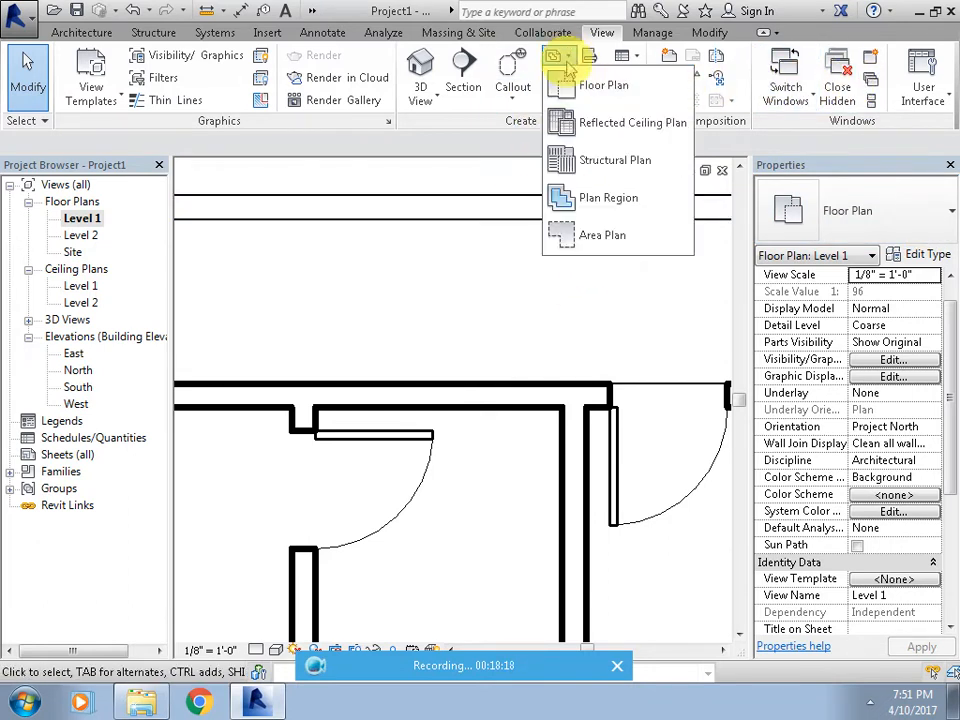
left_click(603, 200)
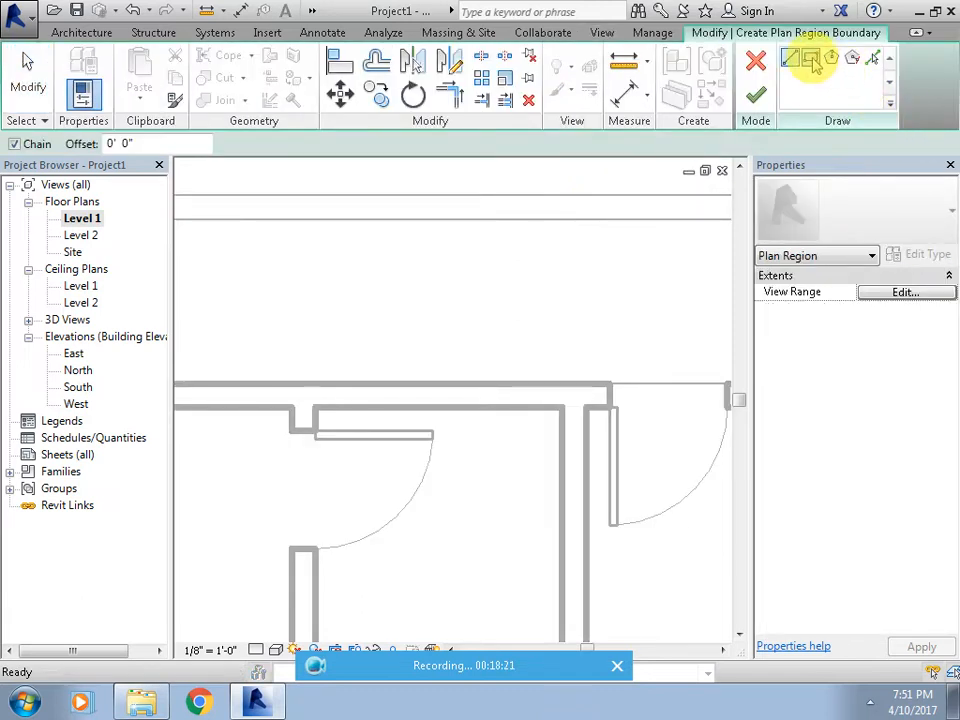
left_click(810, 59)
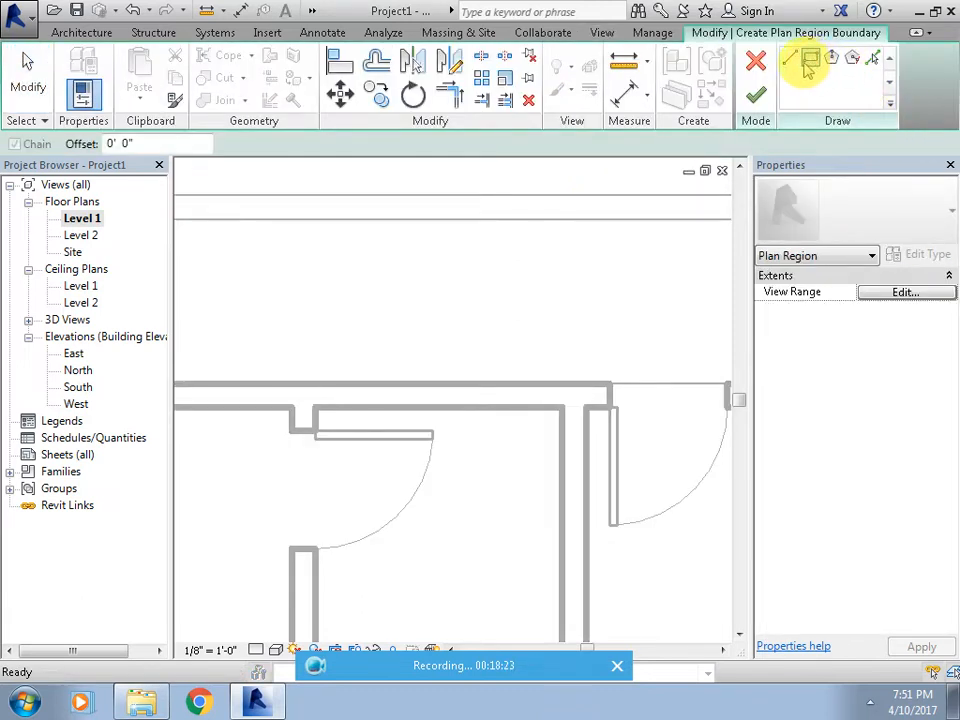
left_click(357, 341)
left_click(530, 423)
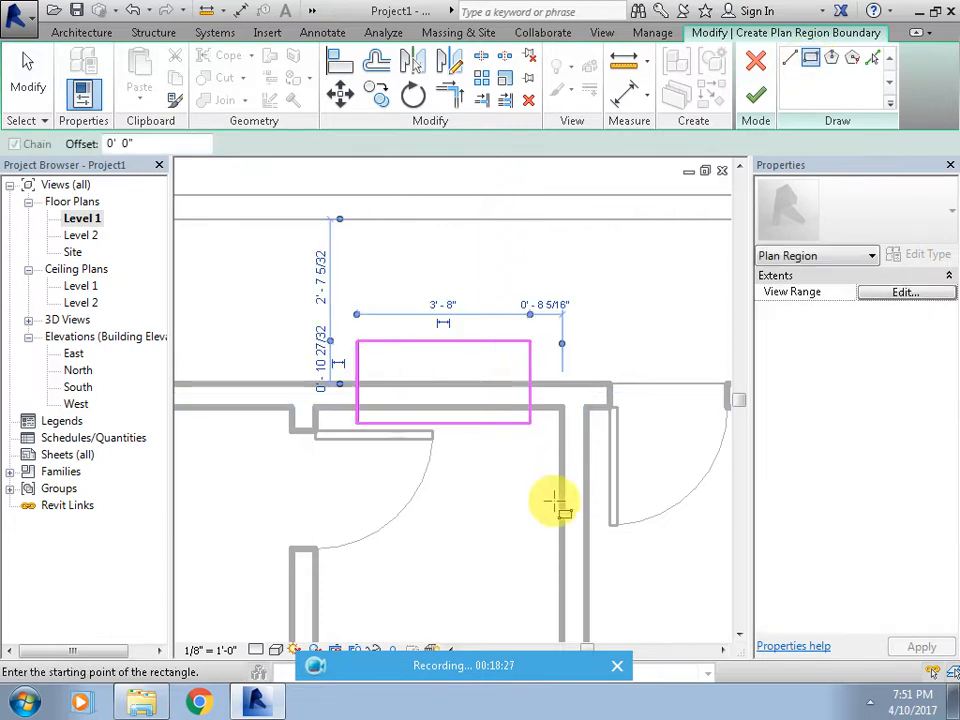
left_click(755, 101)
left_click(536, 306)
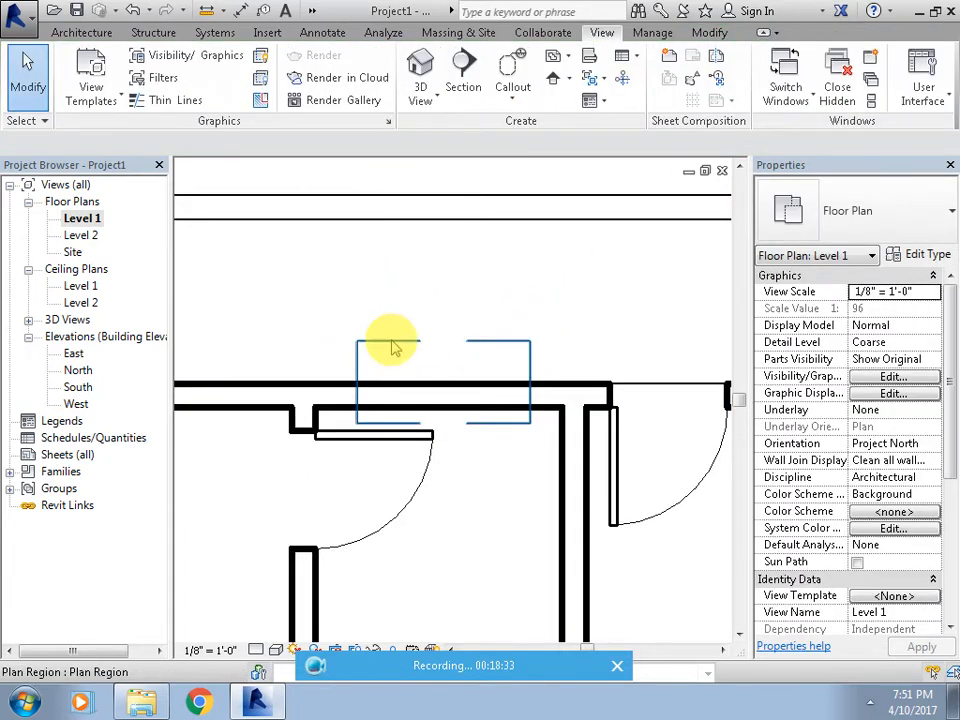
left_click(393, 344)
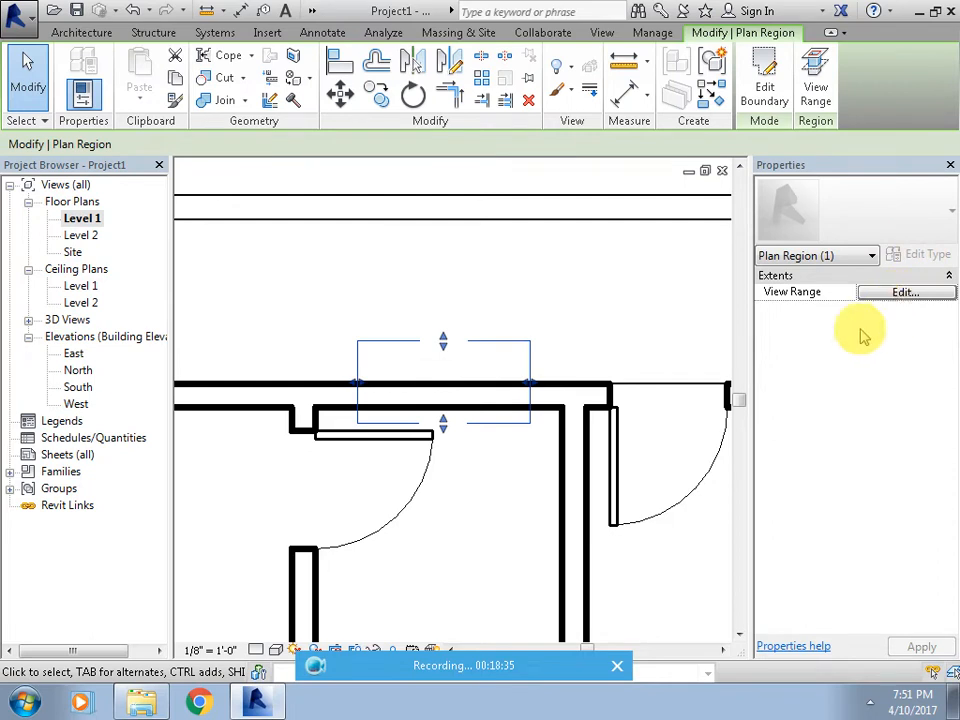
Set the selected plan region's cut plane offset to 5' 0" in its view range.
left_click(906, 294)
left_click_drag(640, 313, 499, 315)
type("5")
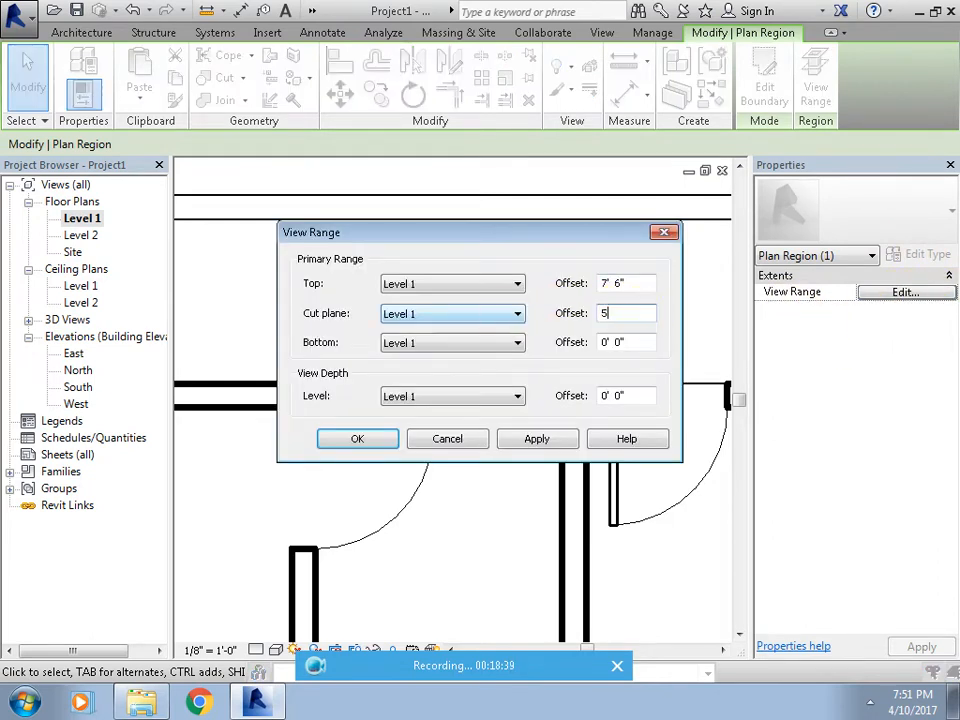
key("Return")
key("Escape")
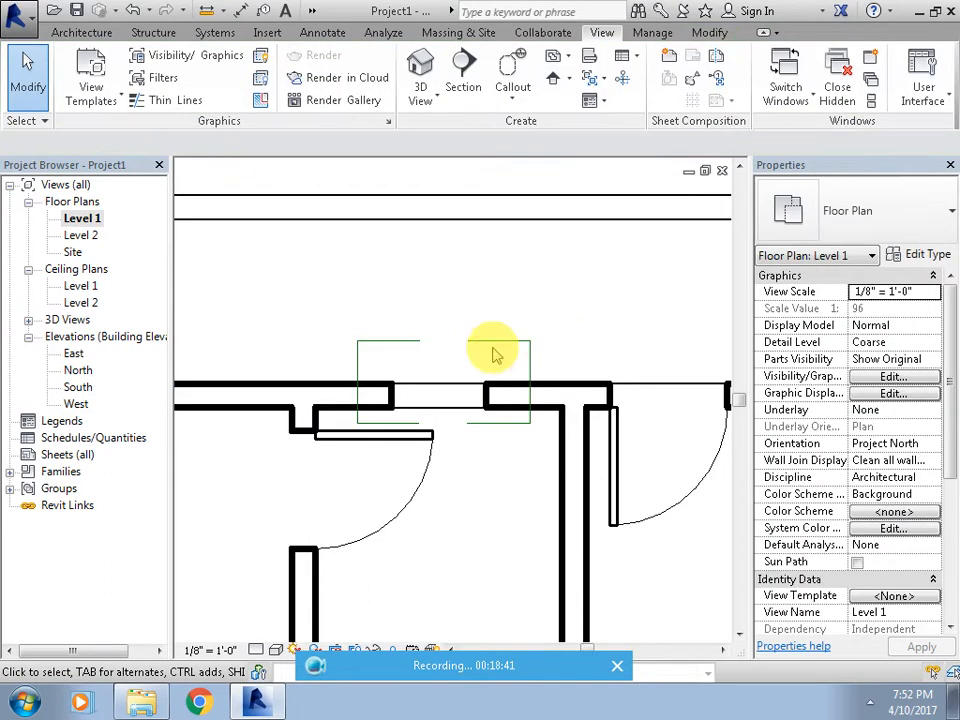
Reopen the plan region's view range, check its cut plane offset, and close the settings and selection.
left_click(497, 350)
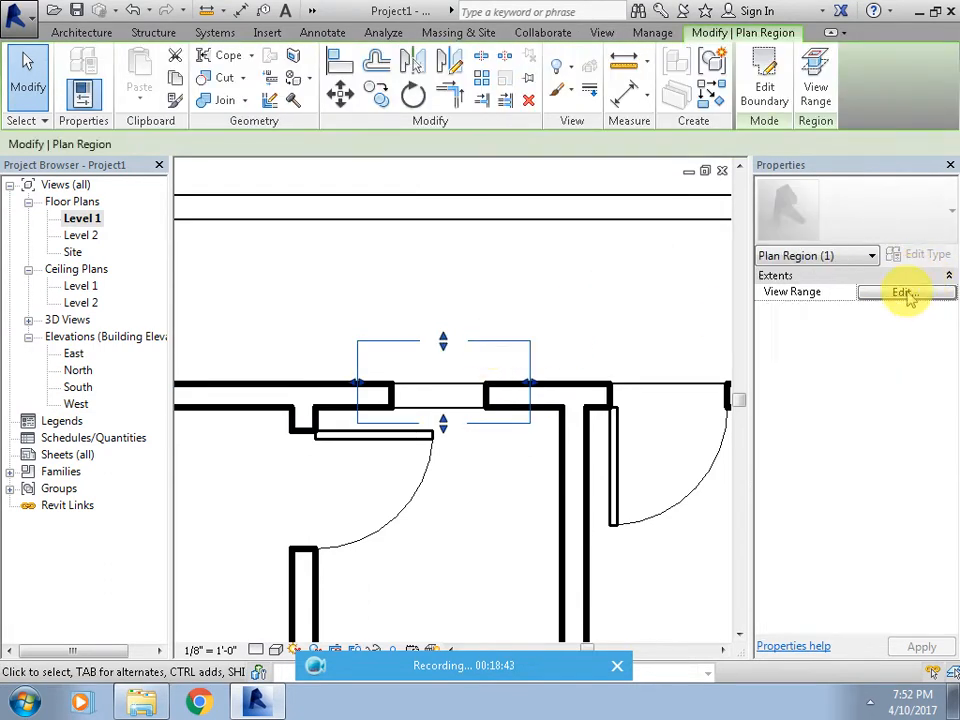
left_click(884, 293)
left_click_drag(622, 314, 440, 314)
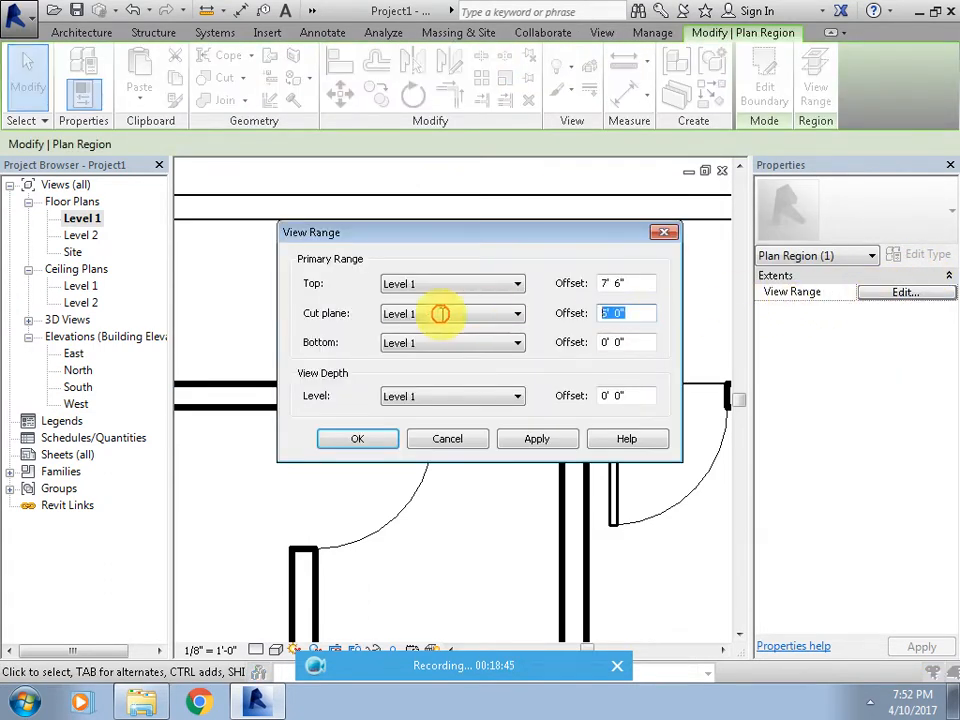
key("Return")
left_click(540, 497)
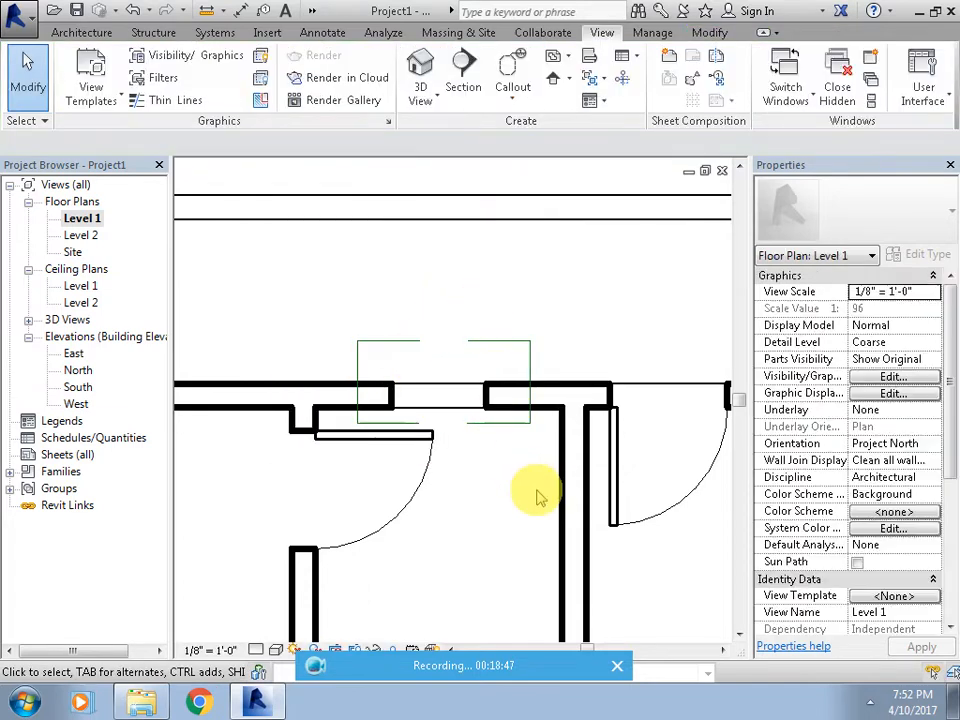
Stretch the plan region's lower edge slightly farther into the upper small room below the VEN window.
scroll(530, 505, "down", 3)
scroll(525, 440, "up", 4)
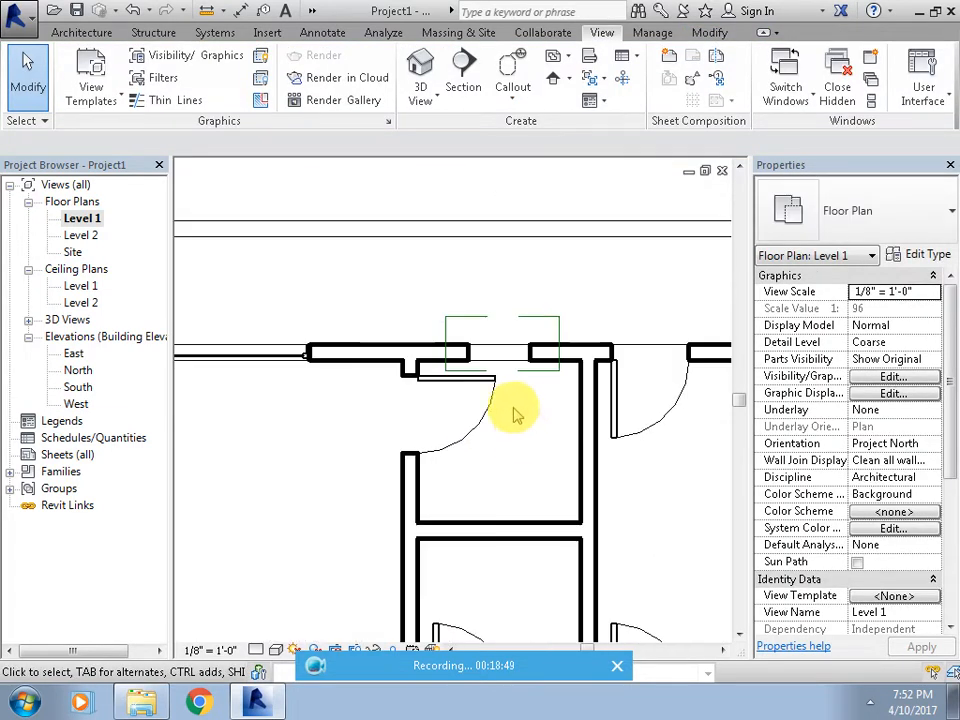
left_click(535, 378)
left_click_drag(506, 377, 506, 390)
left_click(529, 443)
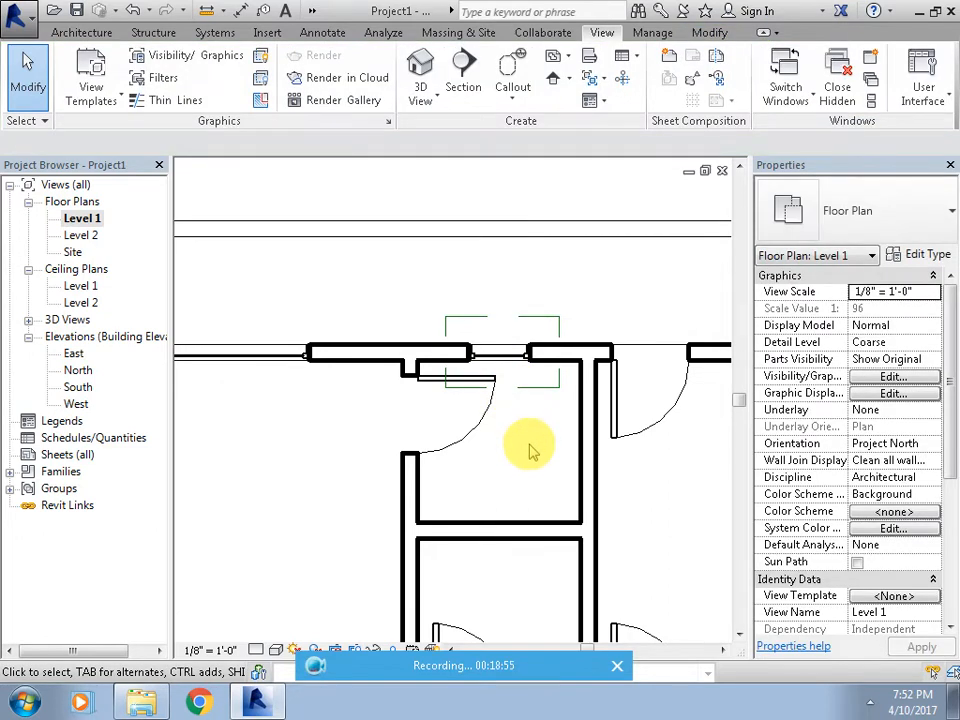
Hide the plan region element around the VEN window in the Level 1 floor plan.
left_click(548, 322)
right_click(549, 321)
mouse_move(583, 362)
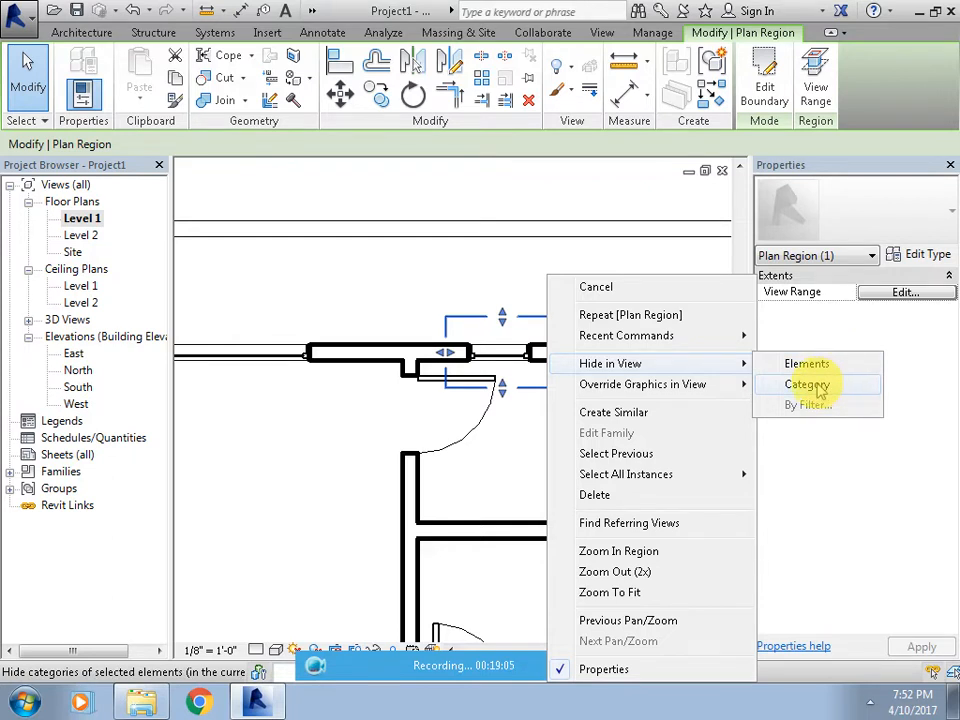
left_click(808, 364)
Look over the Level 1 plan, then open the North elevation and examine the door and windows above the boundary wall.
scroll(592, 480, "down", 5)
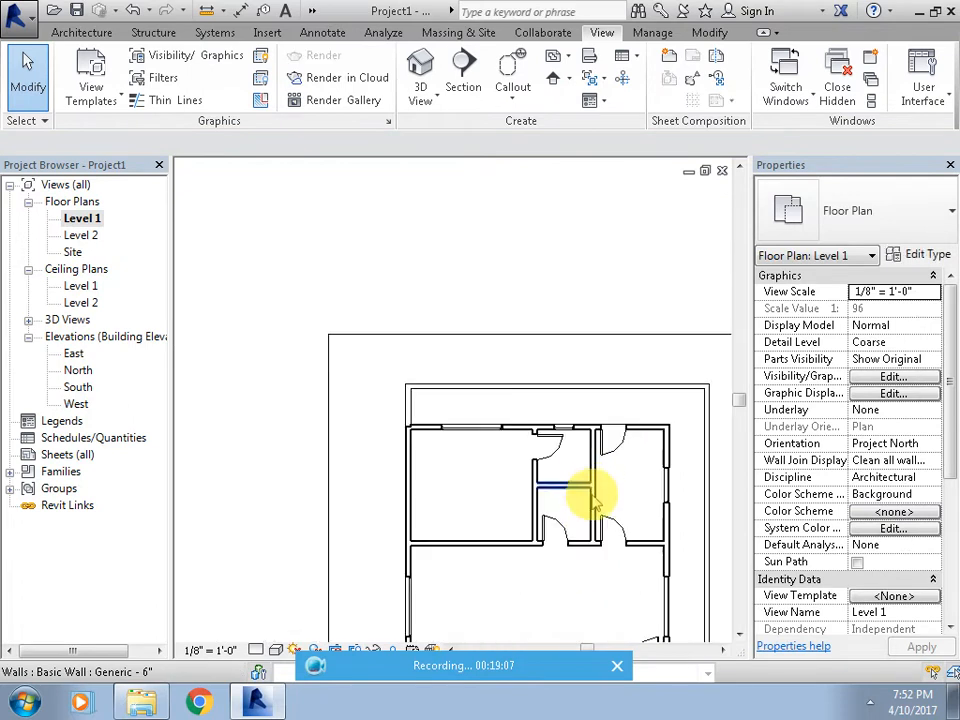
middle_click_drag(592, 500, 540, 410)
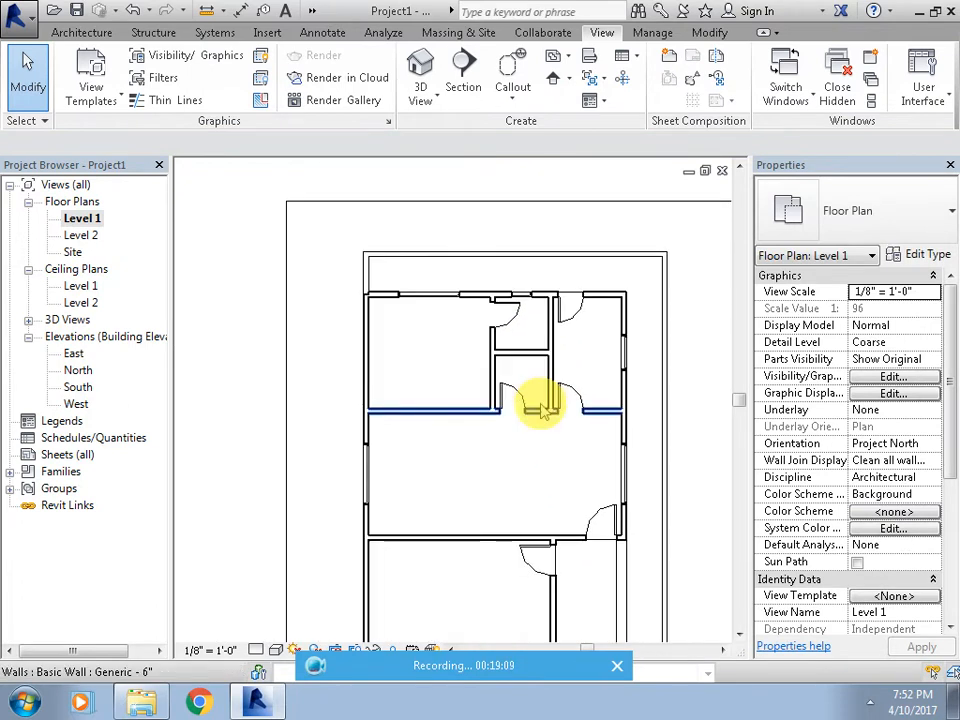
scroll(359, 307, "up", 2)
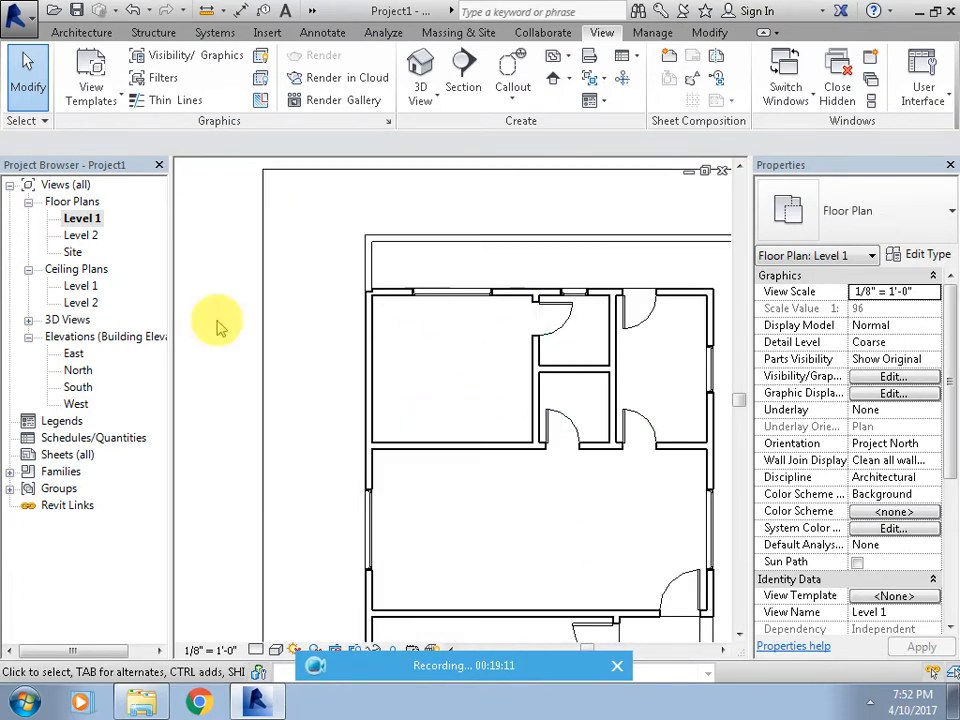
scroll(493, 317, "down", 3)
scroll(520, 280, "down", 2)
mouse_move(546, 242)
middle_mouse_down()
mouse_move(525, 306)
mouse_move(499, 253)
middle_mouse_up()
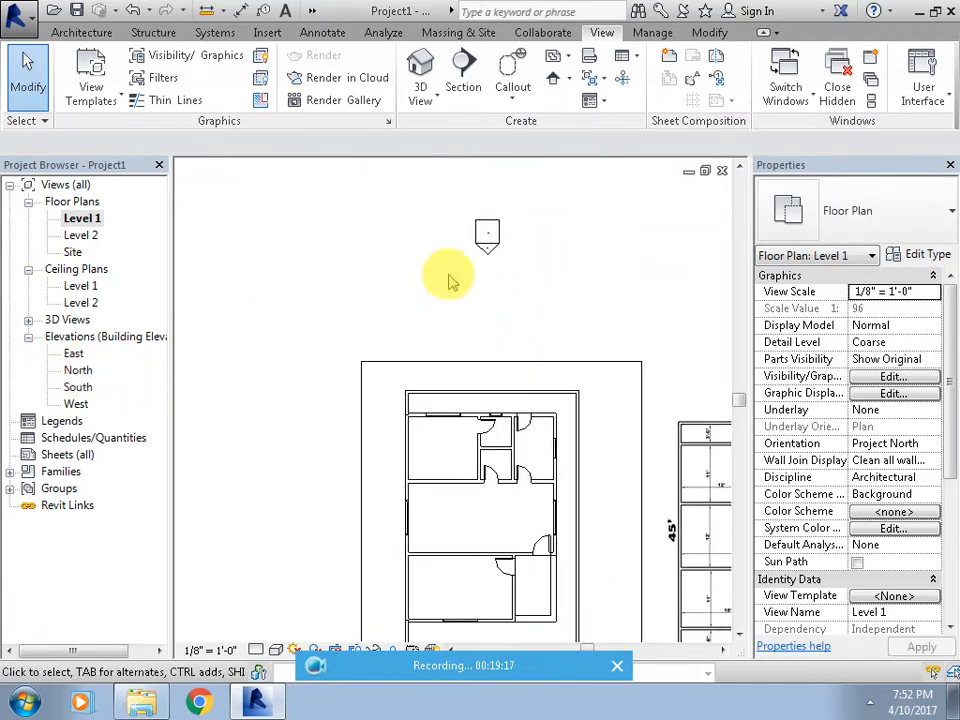
double_click(488, 248)
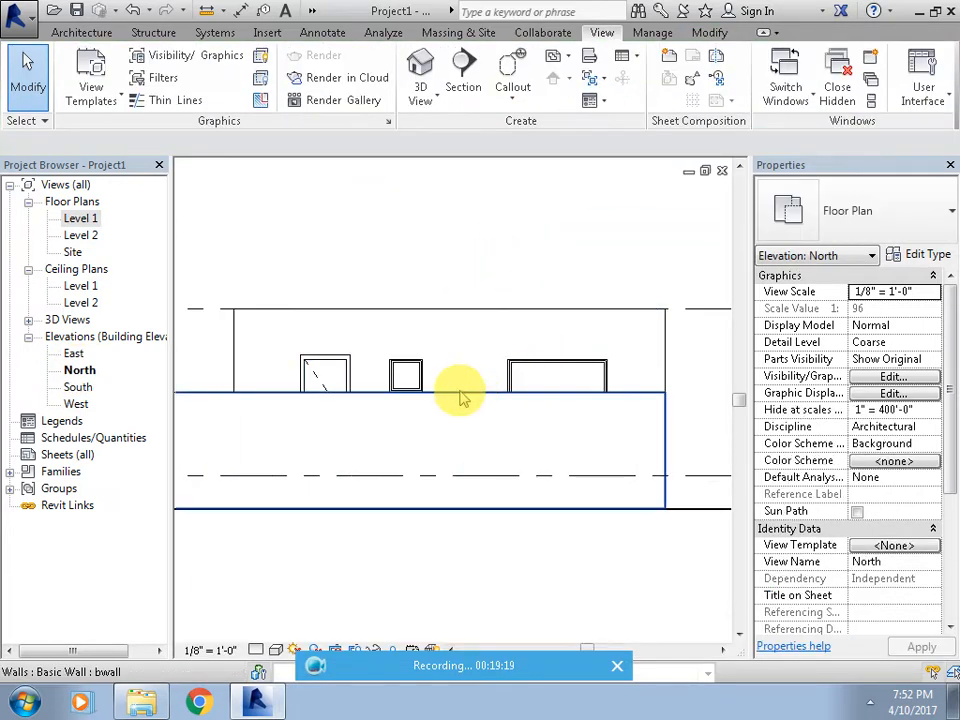
scroll(446, 392, "up", 2)
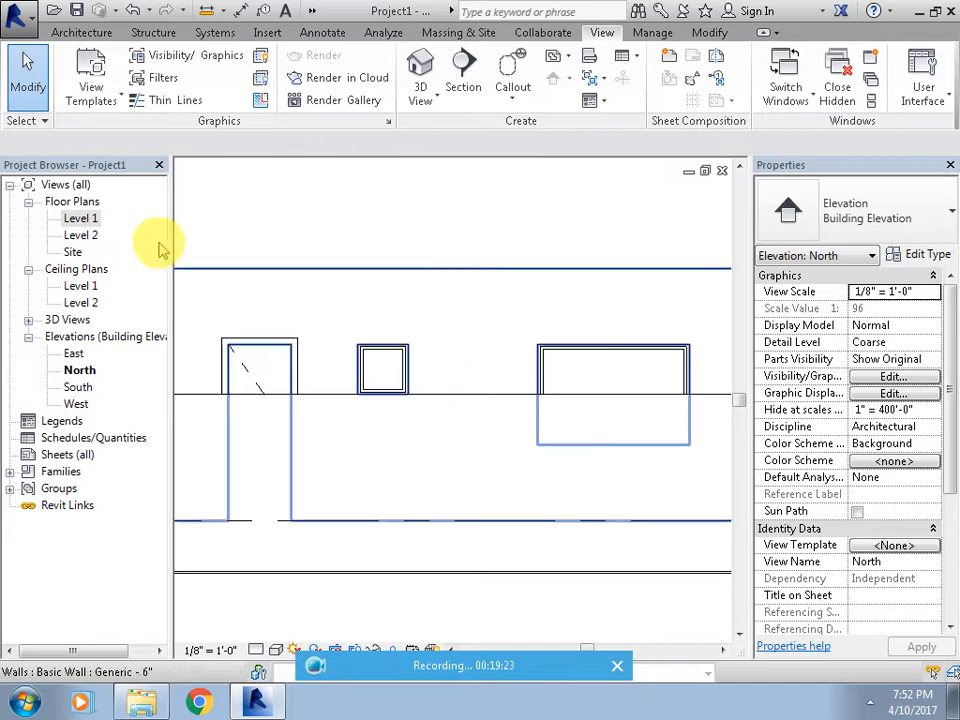
In the Level 1 plan, select all six bwall boundary walls and set their base offset to 0' 0".
double_click(80, 218)
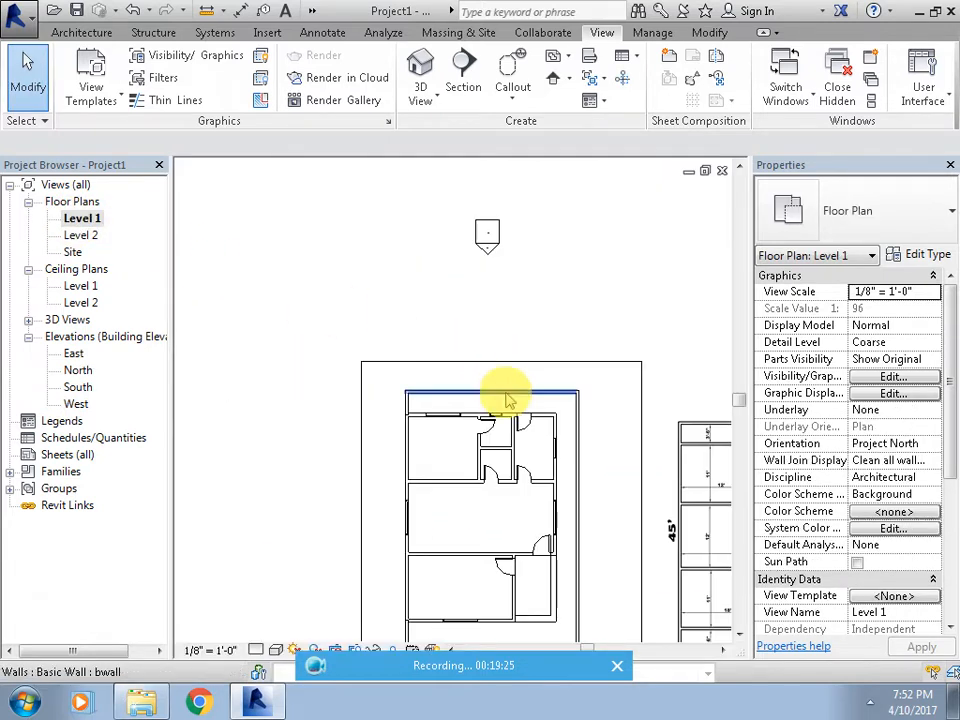
scroll(505, 430, "down", 4)
middle_click_drag(579, 392, 513, 393)
scroll(401, 444, "up", 3)
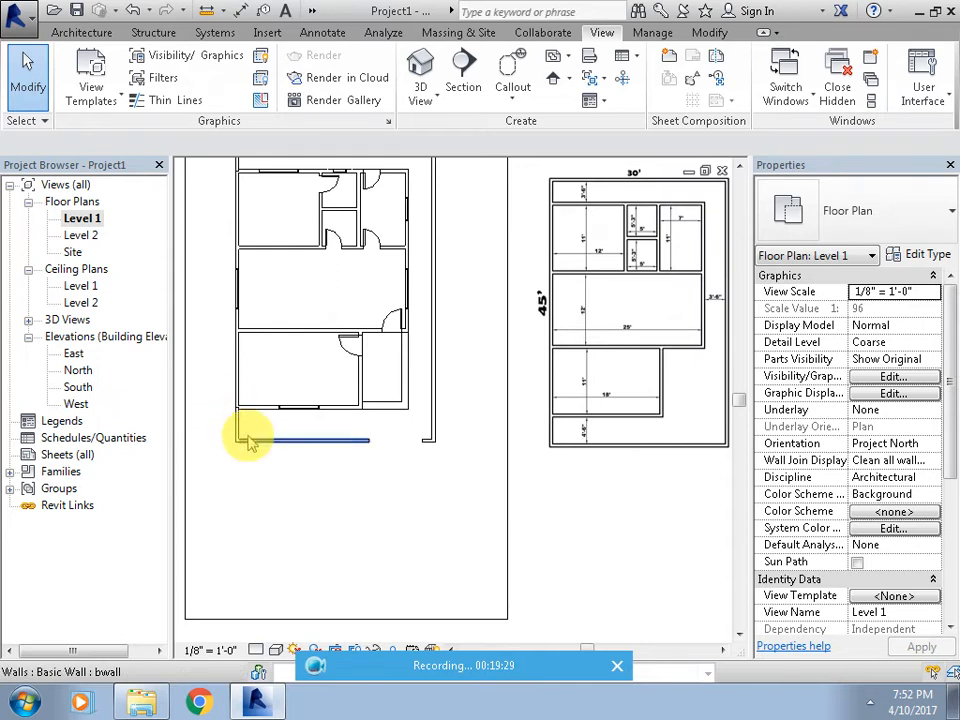
left_click(238, 430)
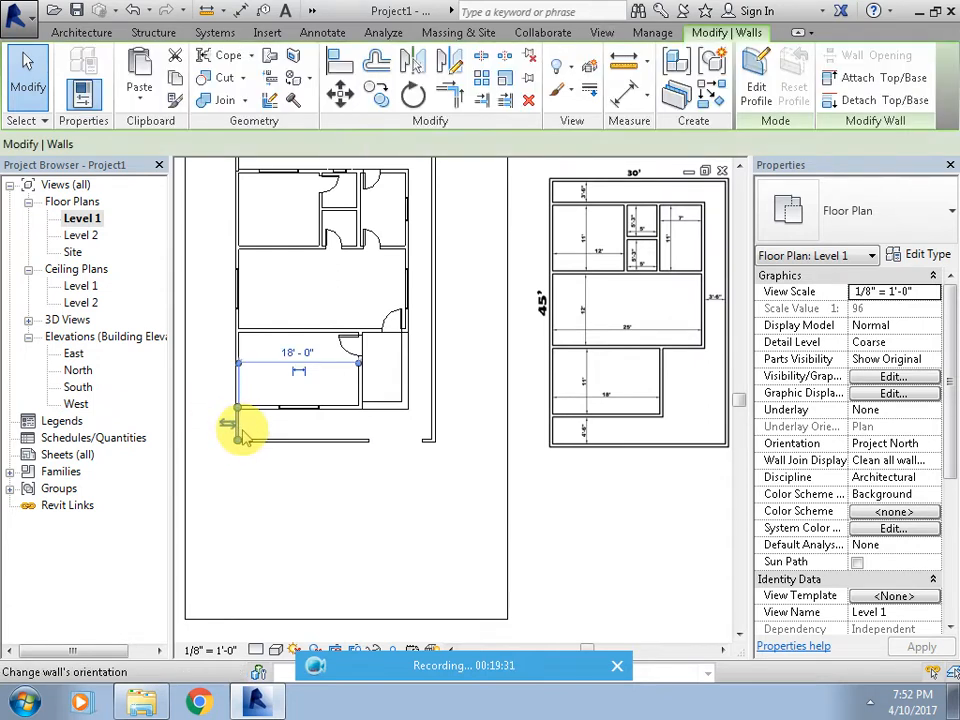
left_click(895, 323)
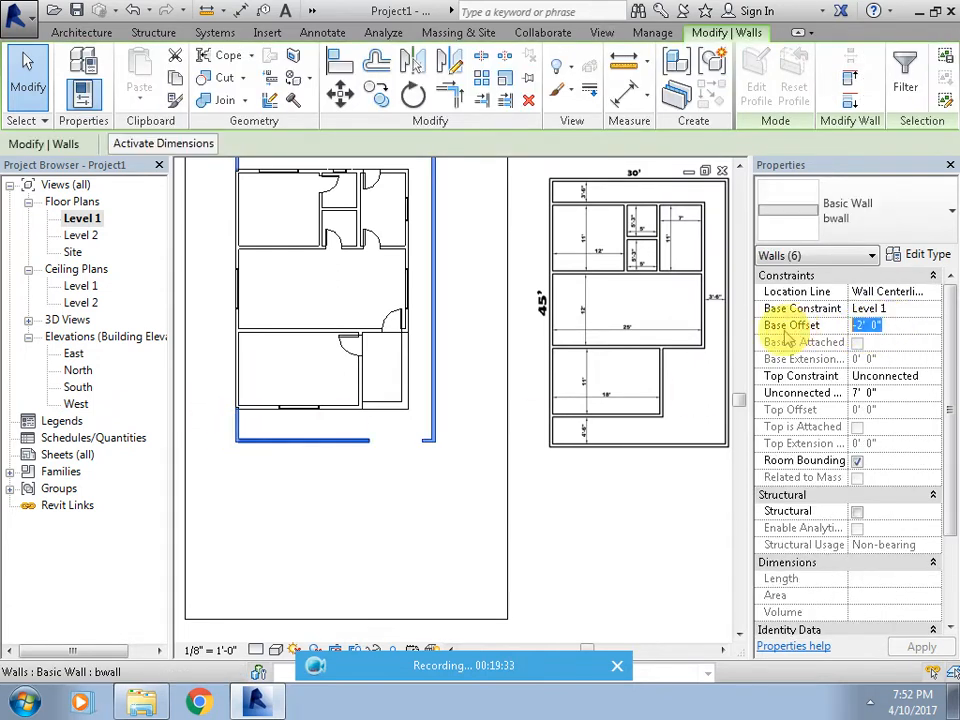
type("0")
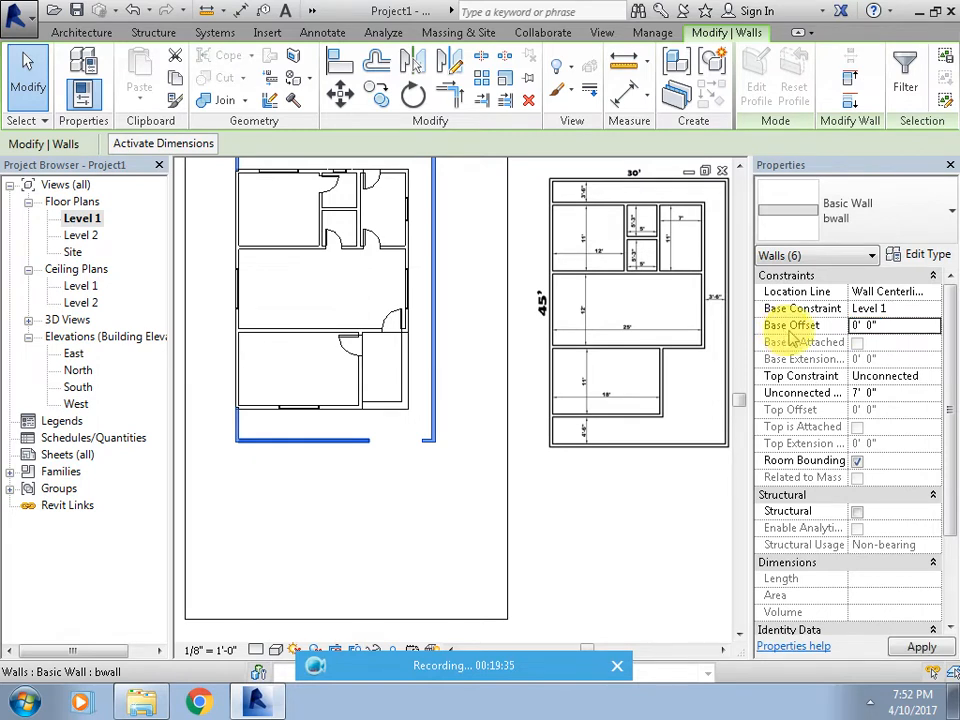
left_click(354, 508)
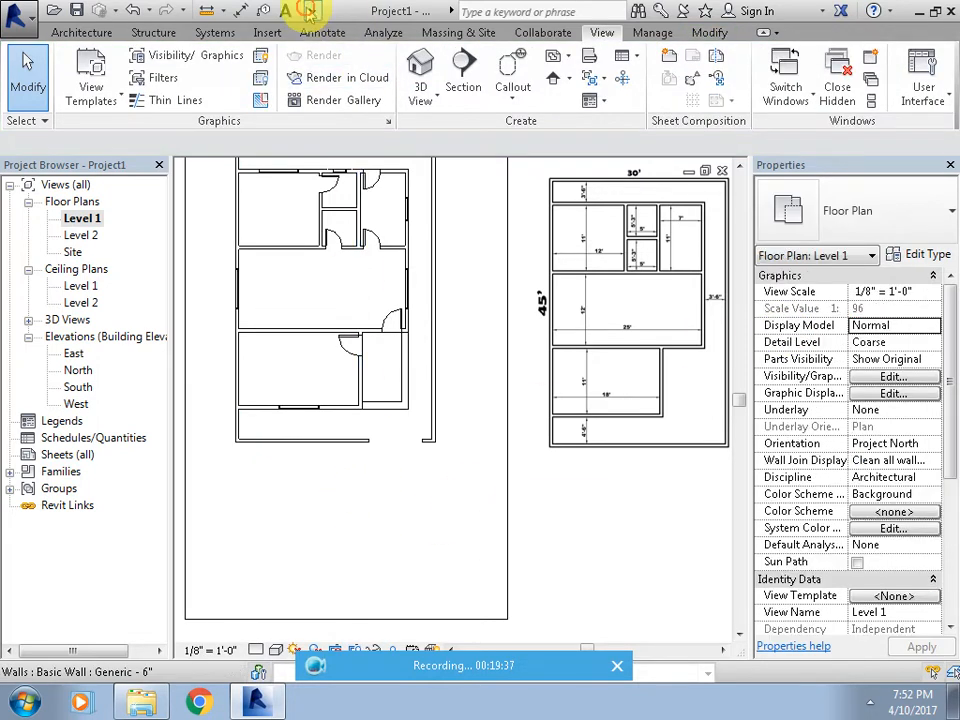
Open the 3D view and inspect the boundary walls and house from the front-right corner.
left_click(309, 10)
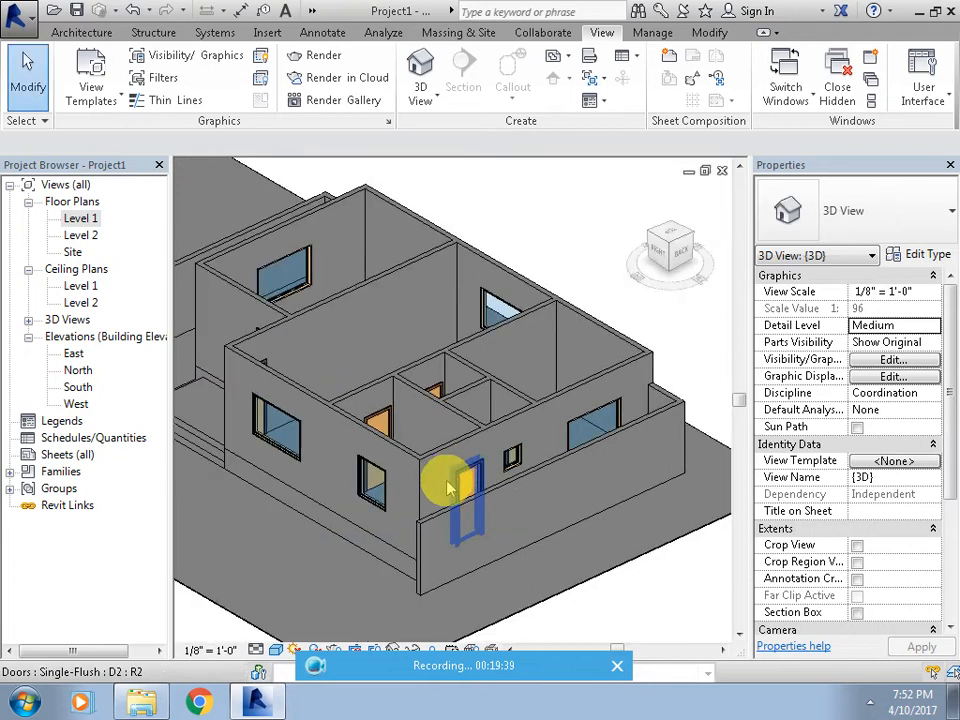
scroll(553, 454, "down", 2)
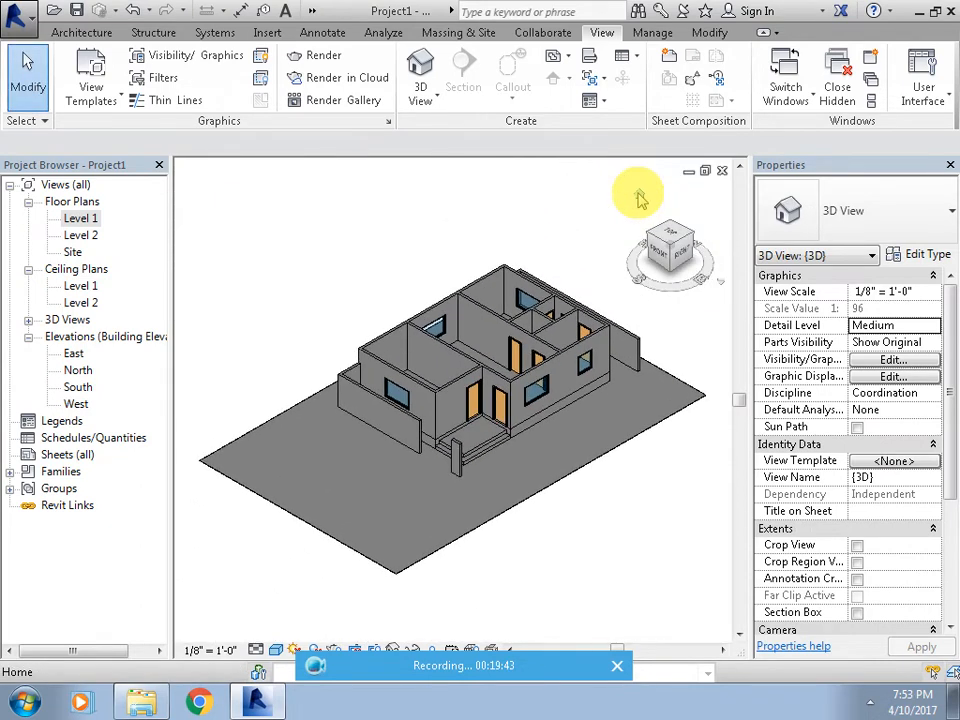
scroll(553, 456, "up", 3)
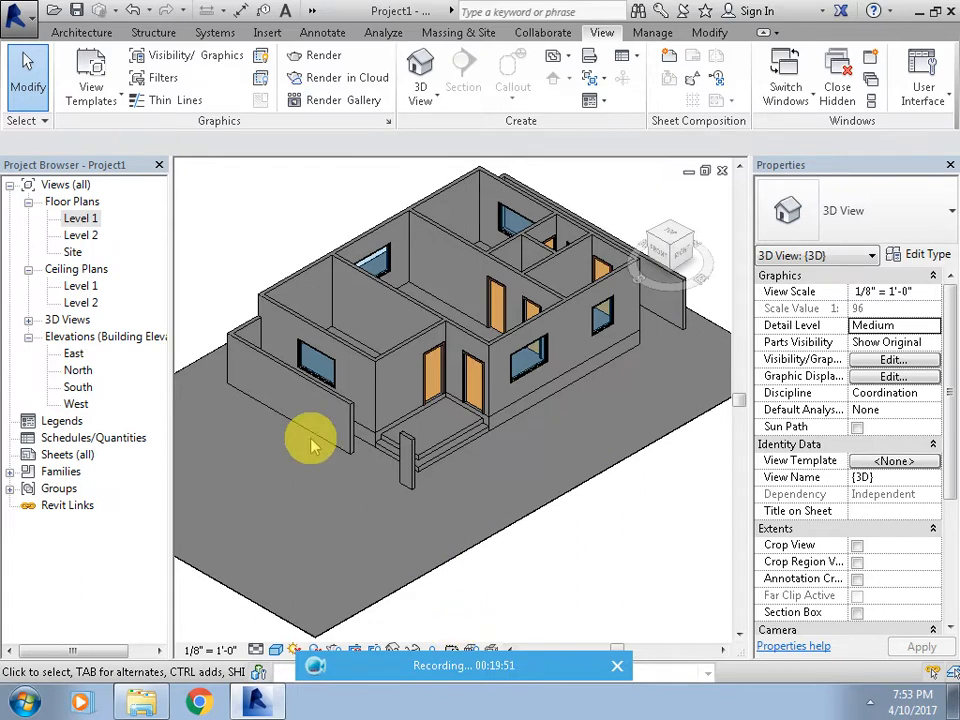
Select the front boundary wall in 3D and review its Hide in View options without applying any.
left_click(248, 343)
right_click(249, 345)
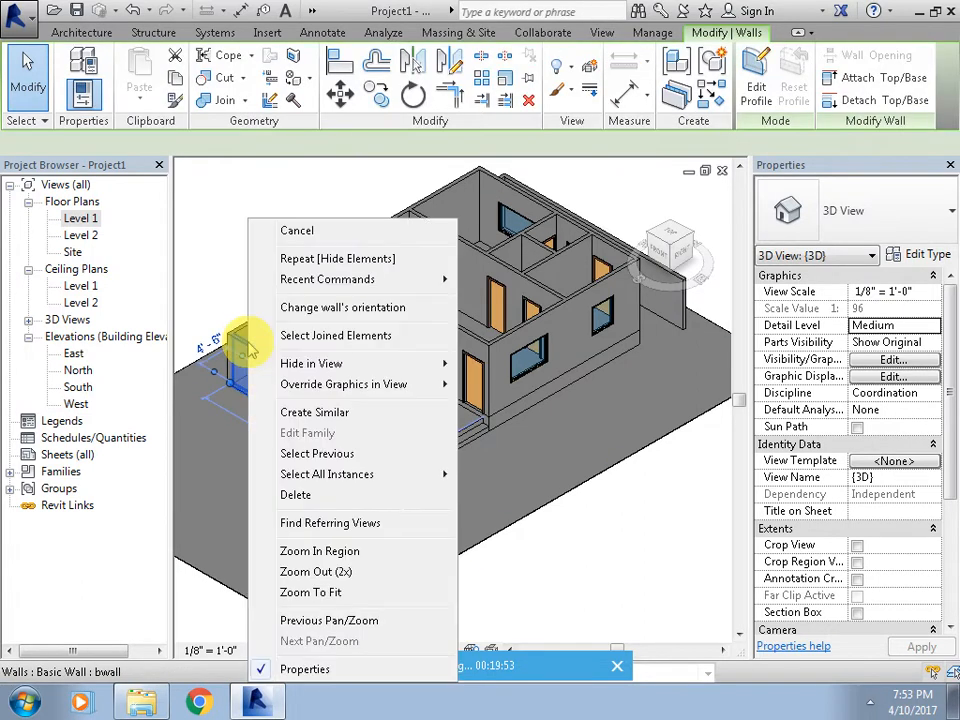
mouse_move(311, 369)
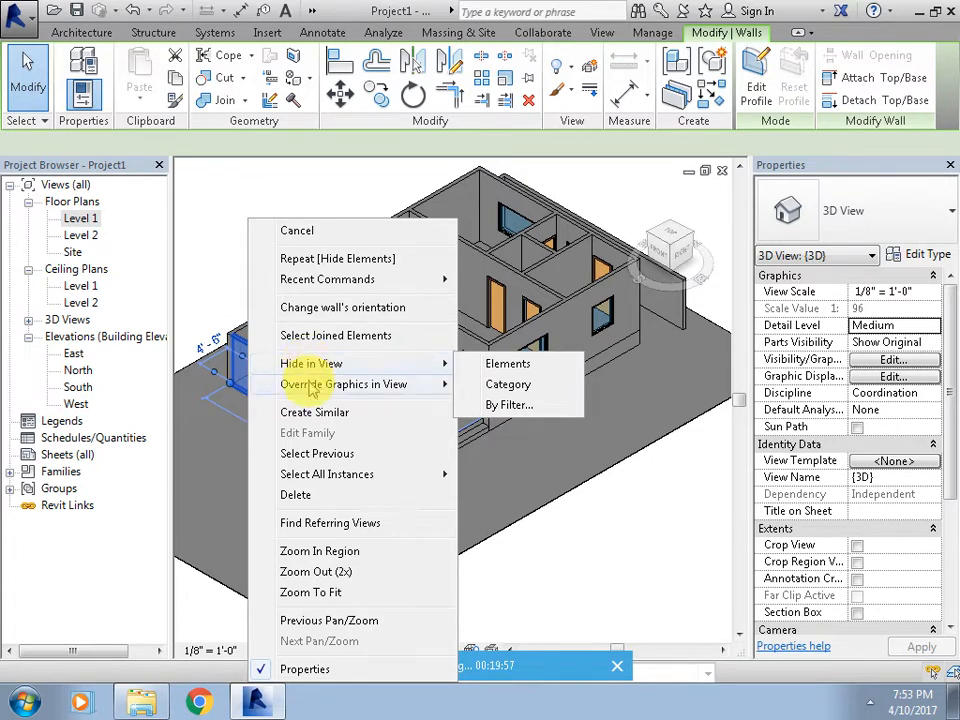
key("Escape")
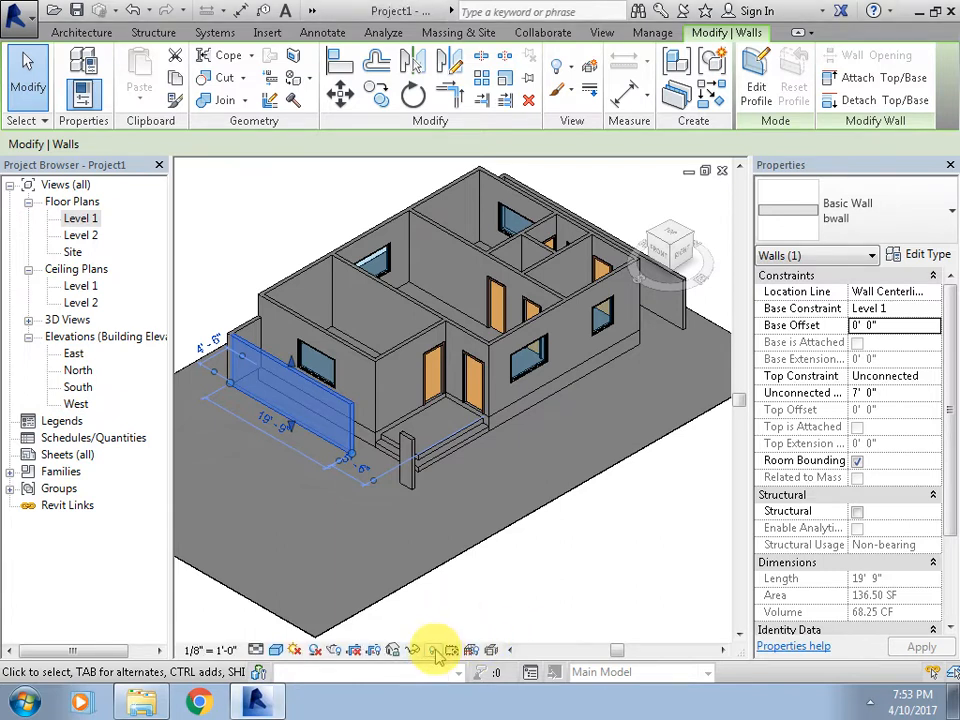
Reveal hidden elements in the 3D view and examine the hidden boundary wall along the house's right side.
left_click(433, 651)
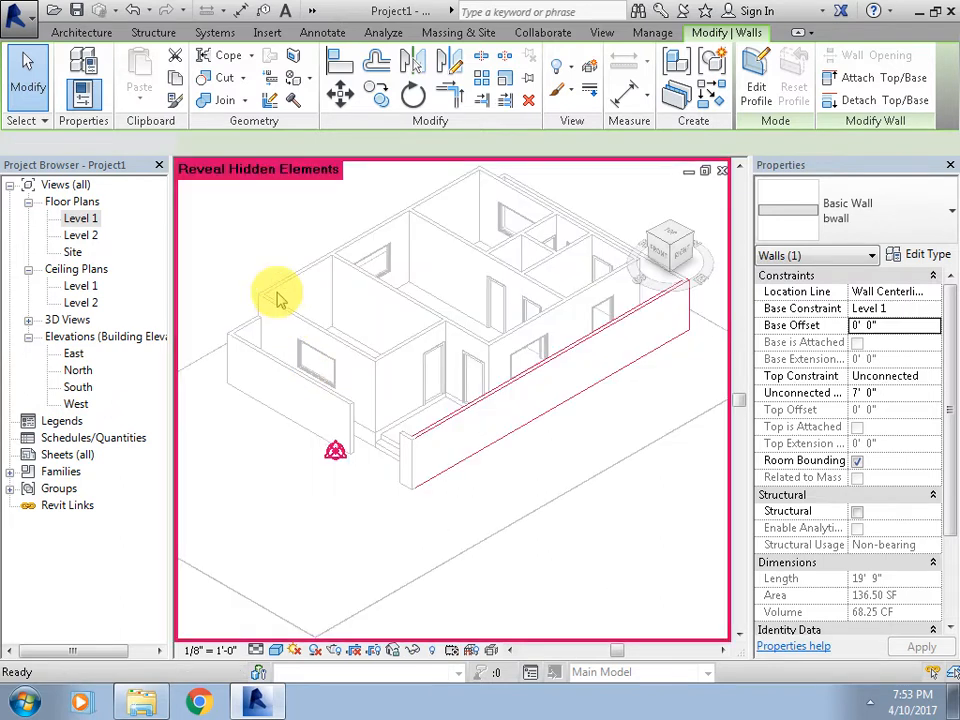
left_click(291, 172)
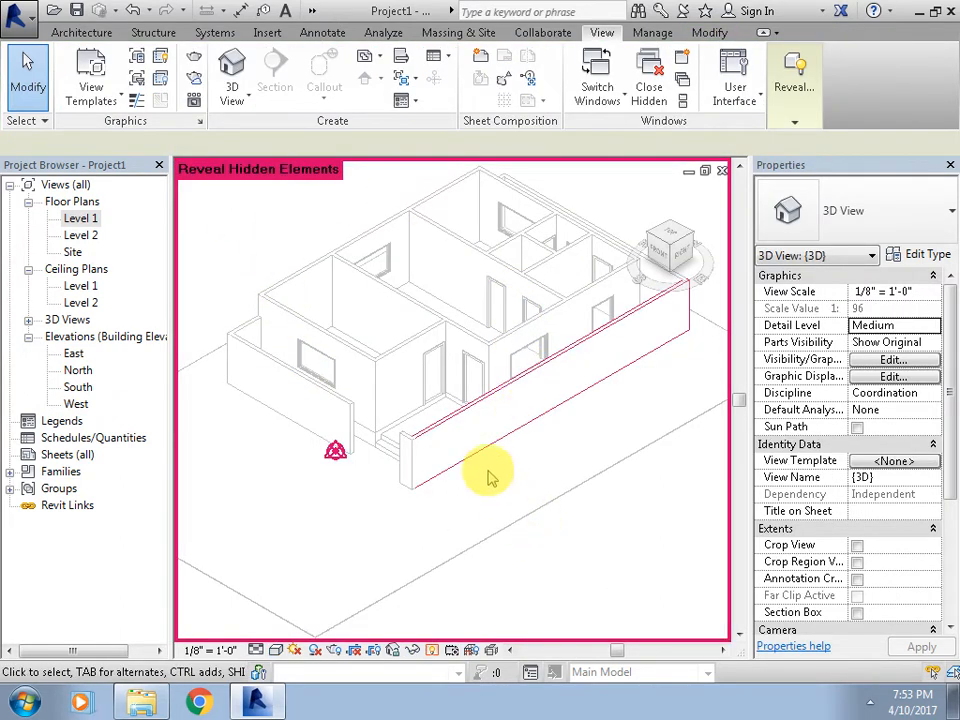
scroll(505, 495, "up", 2)
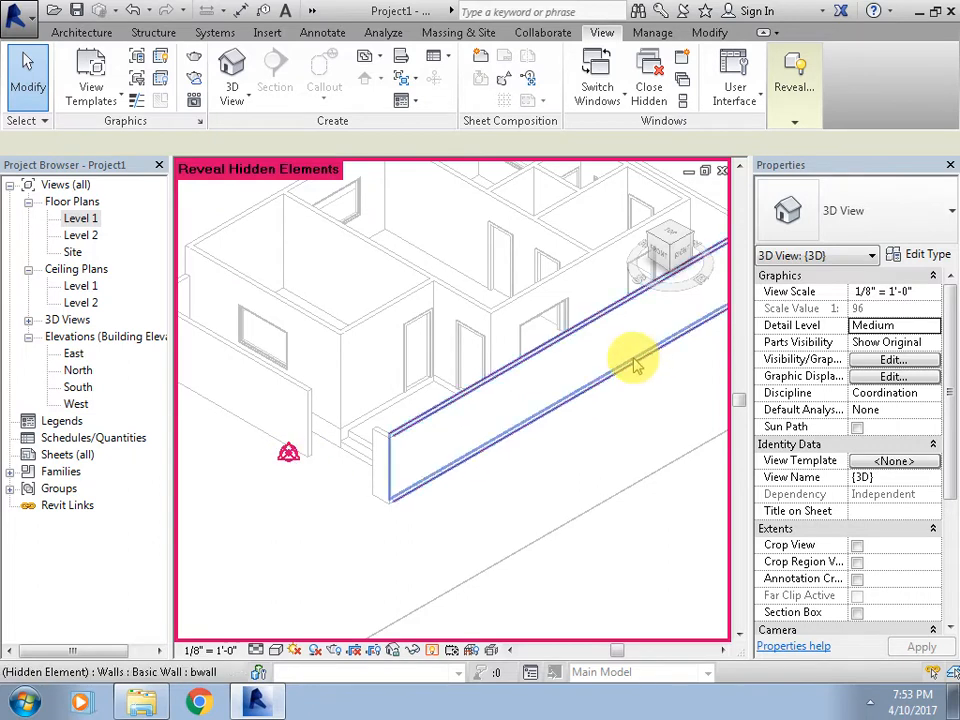
Return to the Level 1 floor plan and reveal its hidden elements to locate the plan region at the VEN window.
double_click(80, 218)
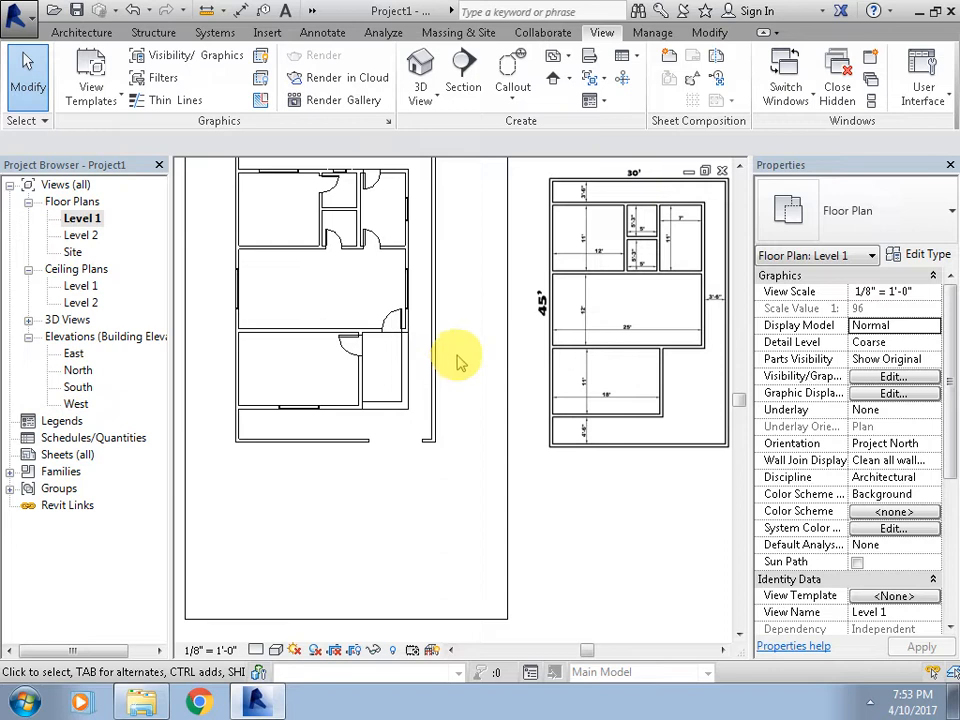
middle_click_drag(383, 368, 397, 479)
scroll(397, 479, "up", 1)
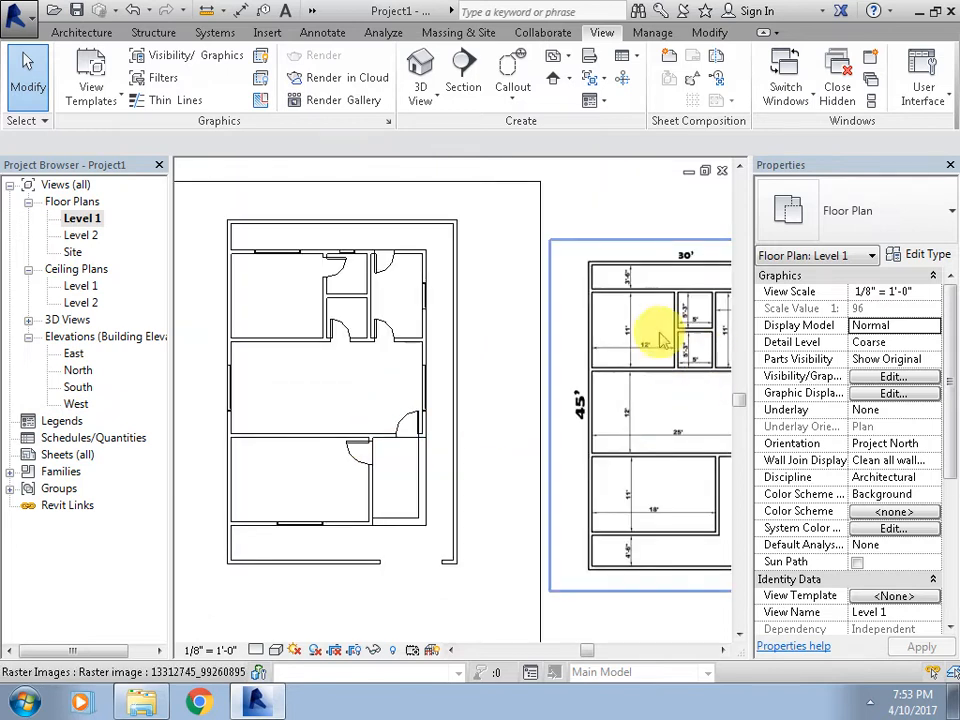
scroll(525, 300, "up", 4)
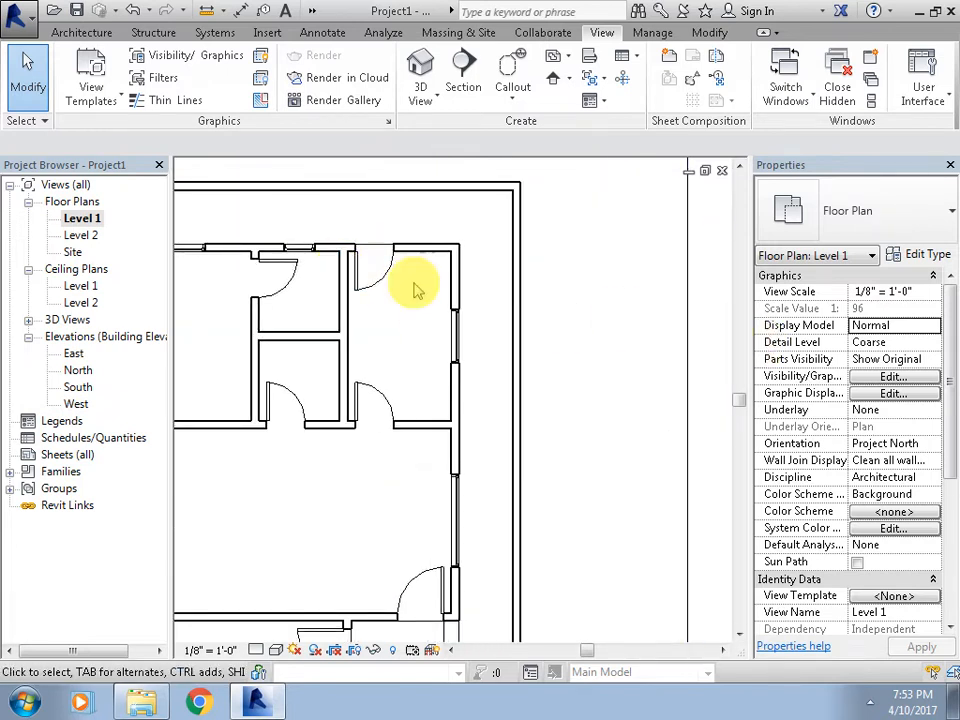
middle_click_drag(328, 265, 410, 288)
scroll(391, 283, "up", 1)
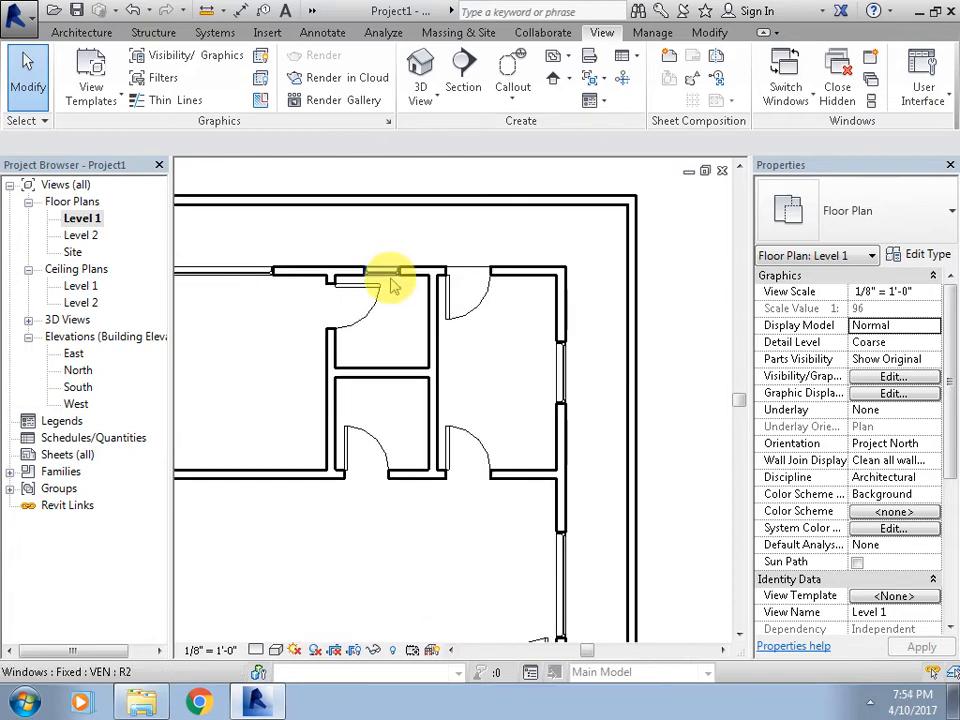
scroll(392, 285, "down", 2)
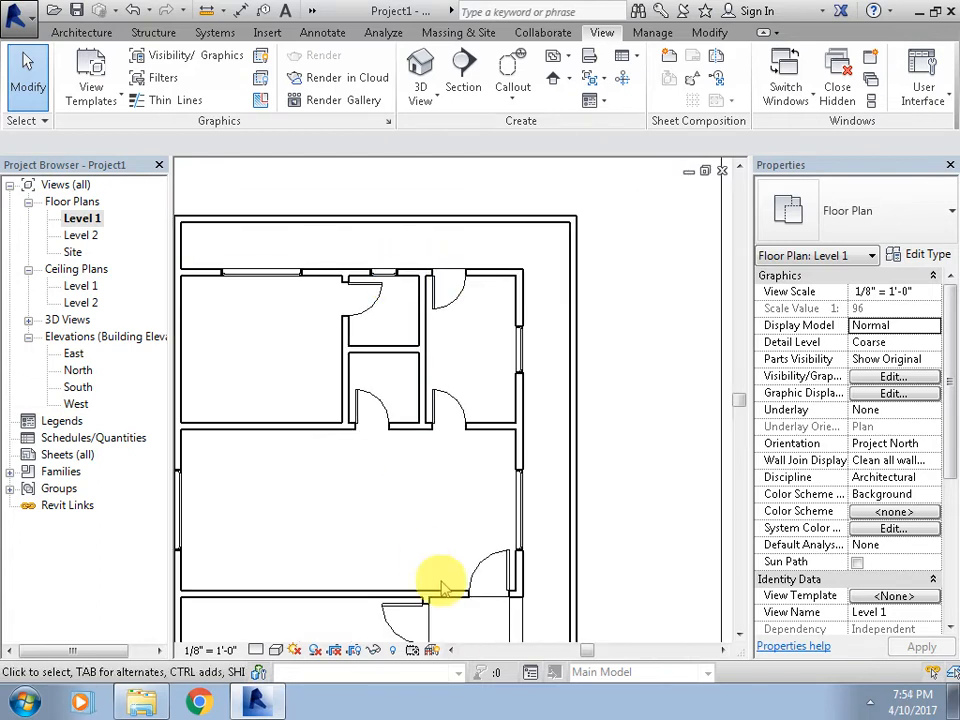
left_click(393, 651)
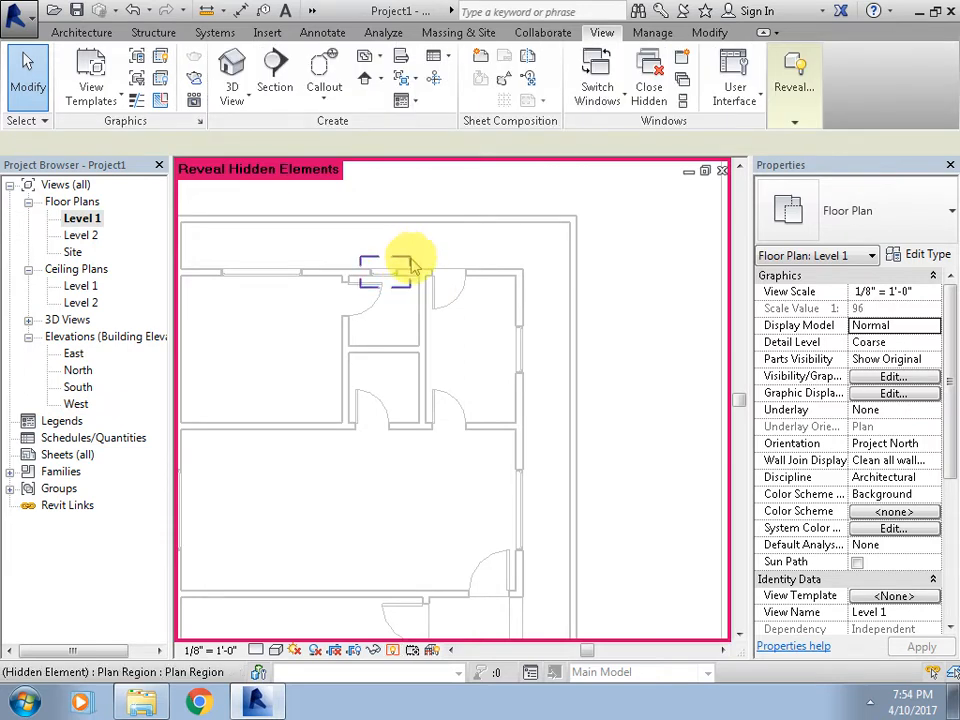
Return to the 3D view, unhide the boundary wall element along the house's right side, and leave Reveal Hidden Elements mode.
left_click(263, 10)
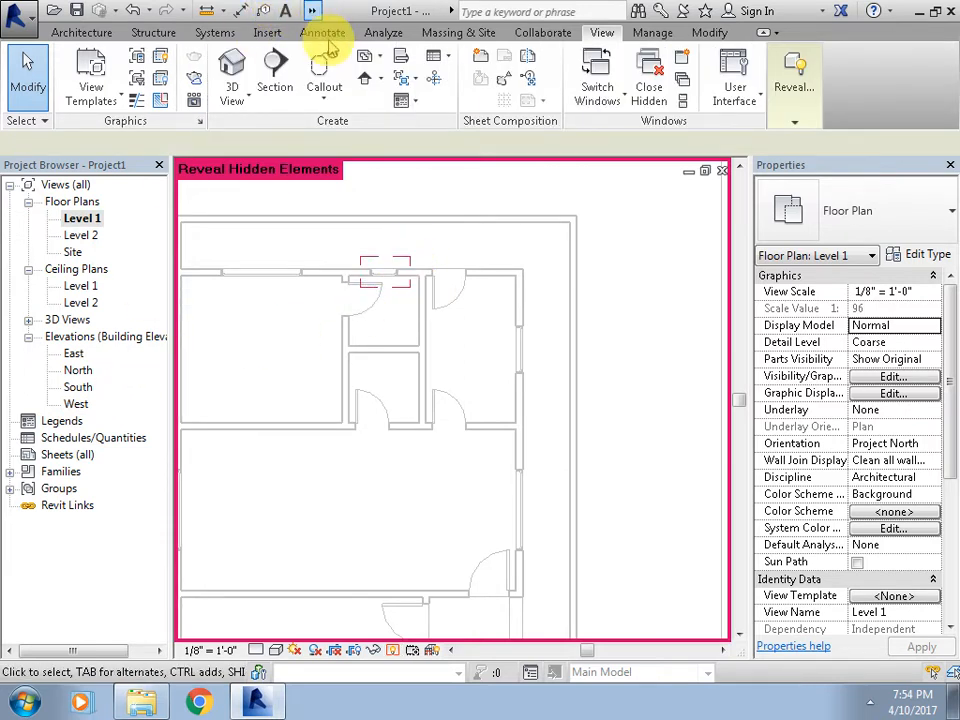
scroll(489, 476, "down", 2)
middle_click_drag(500, 468, 474, 508)
scroll(542, 460, "up", 3)
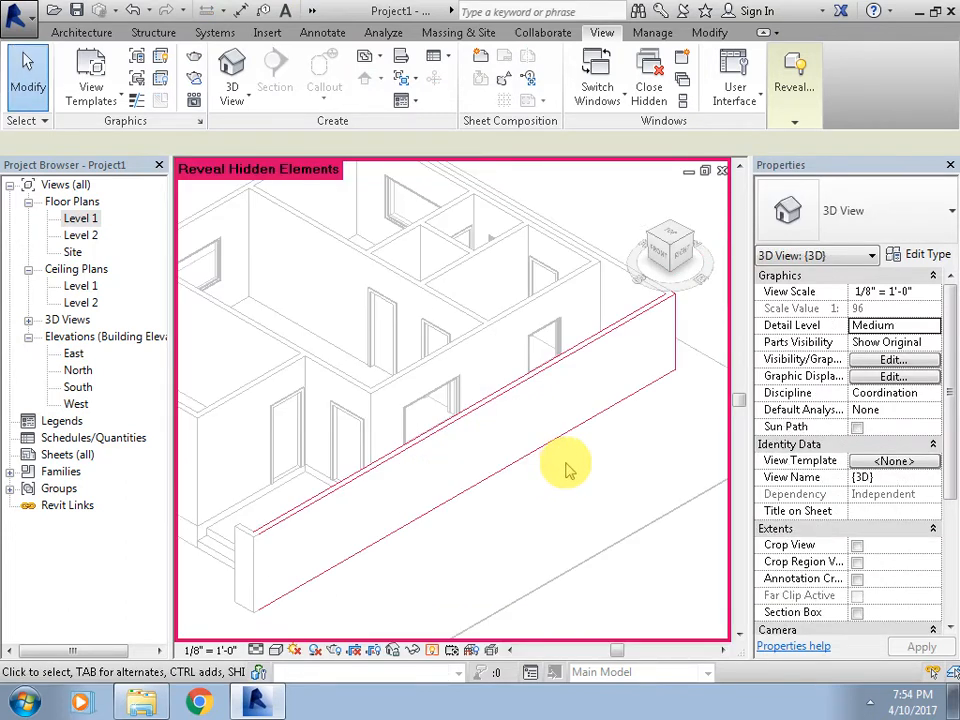
left_click(612, 333)
right_click(610, 330)
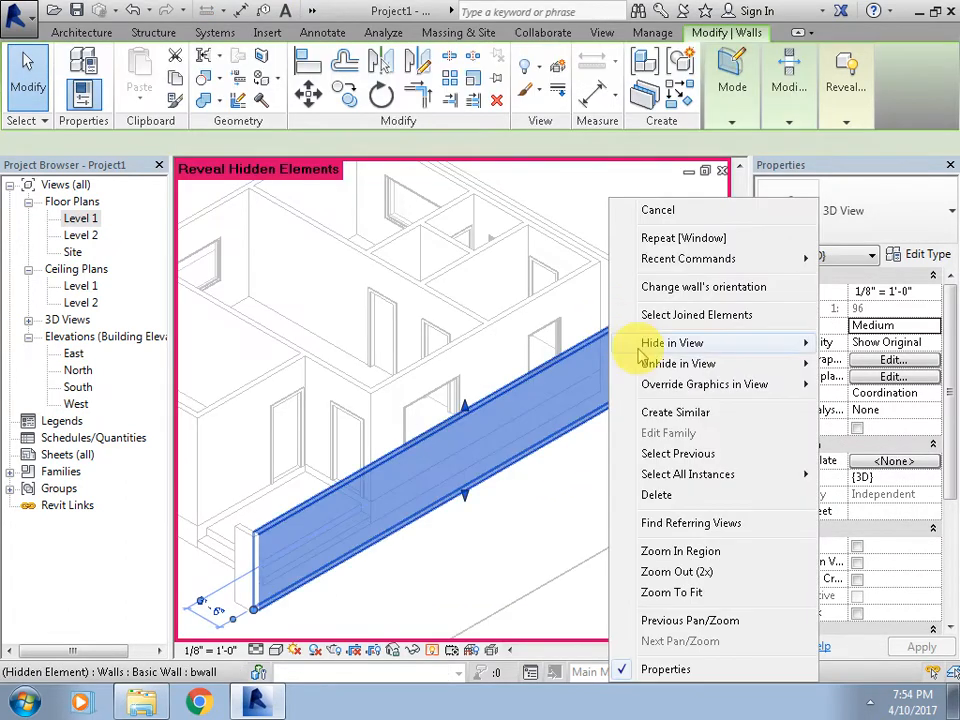
mouse_move(630, 363)
left_click(850, 366)
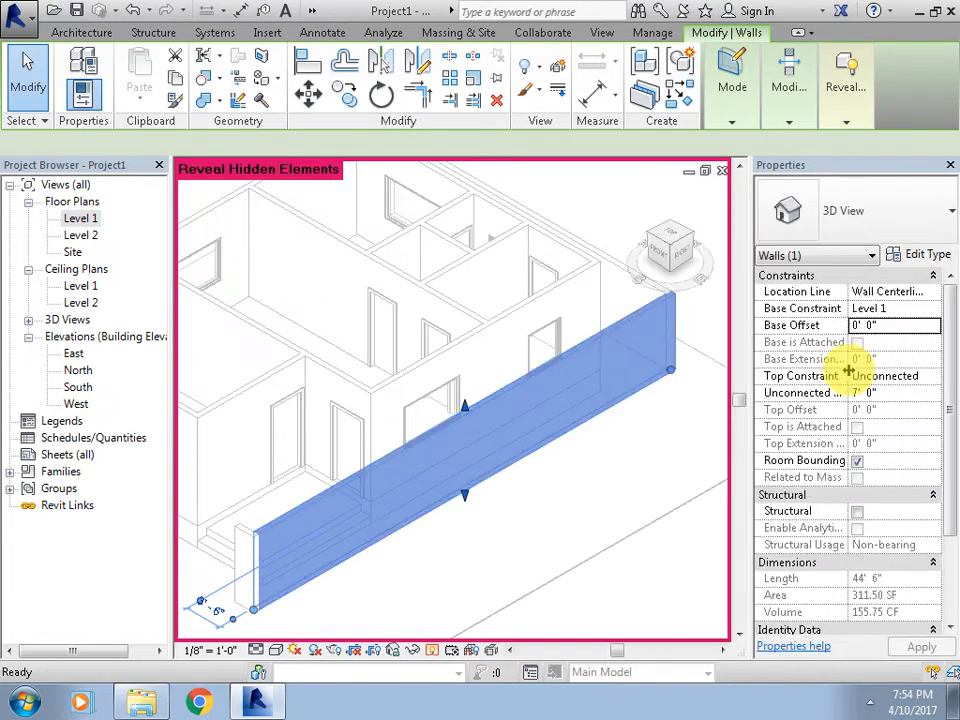
left_click(433, 651)
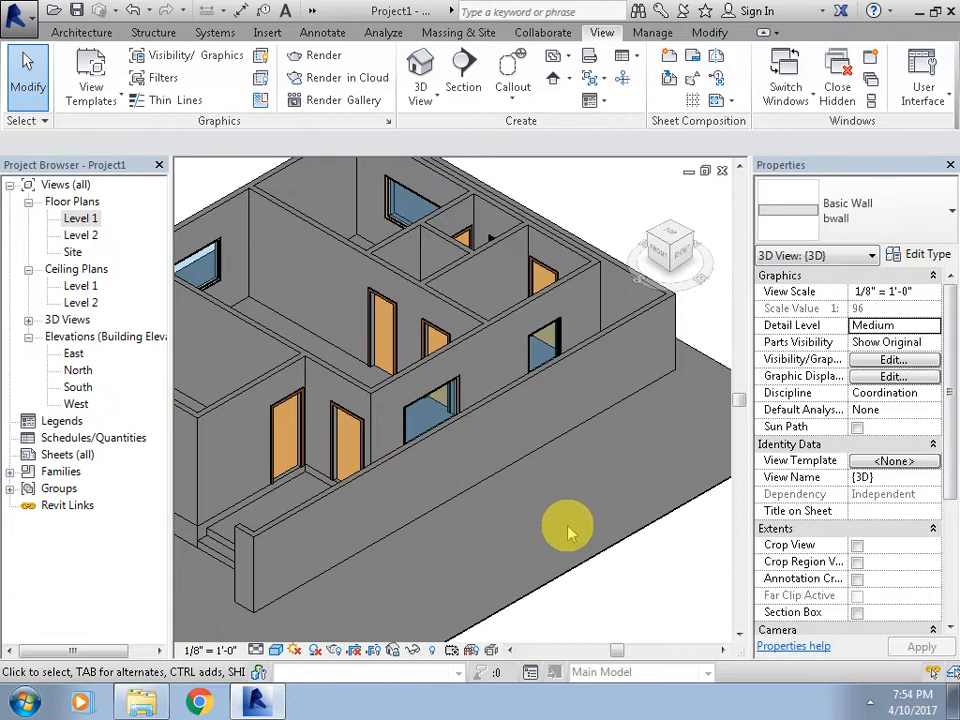
Try hiding only the house's left exterior wall as an element in the 3D view.
middle_click_drag(476, 574, 525, 564)
scroll(525, 566, "up", 1)
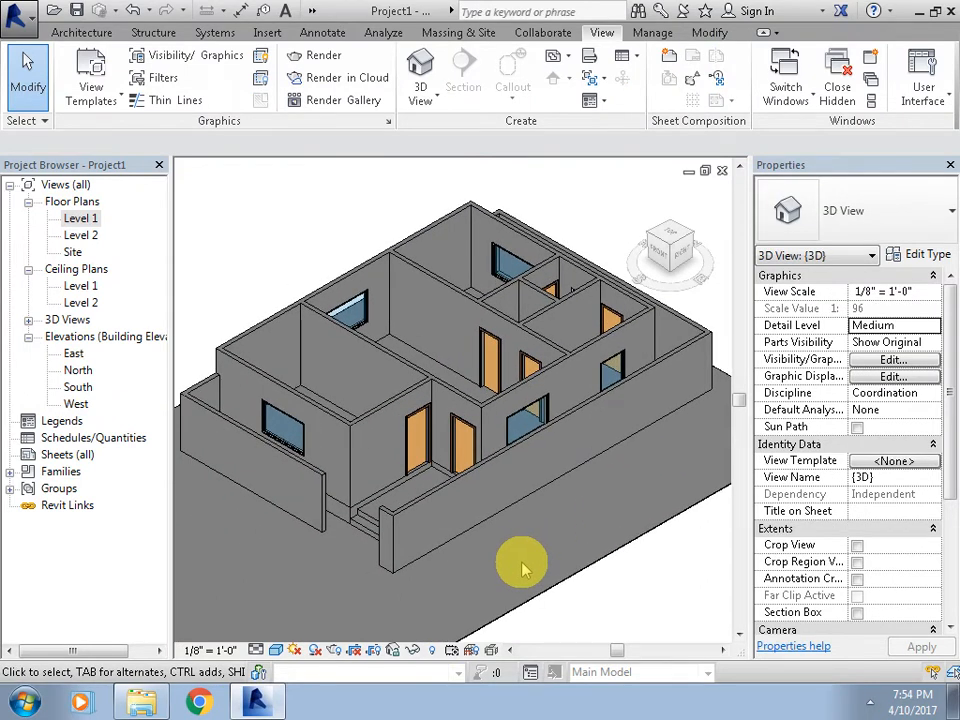
middle_click_drag(522, 568, 597, 565)
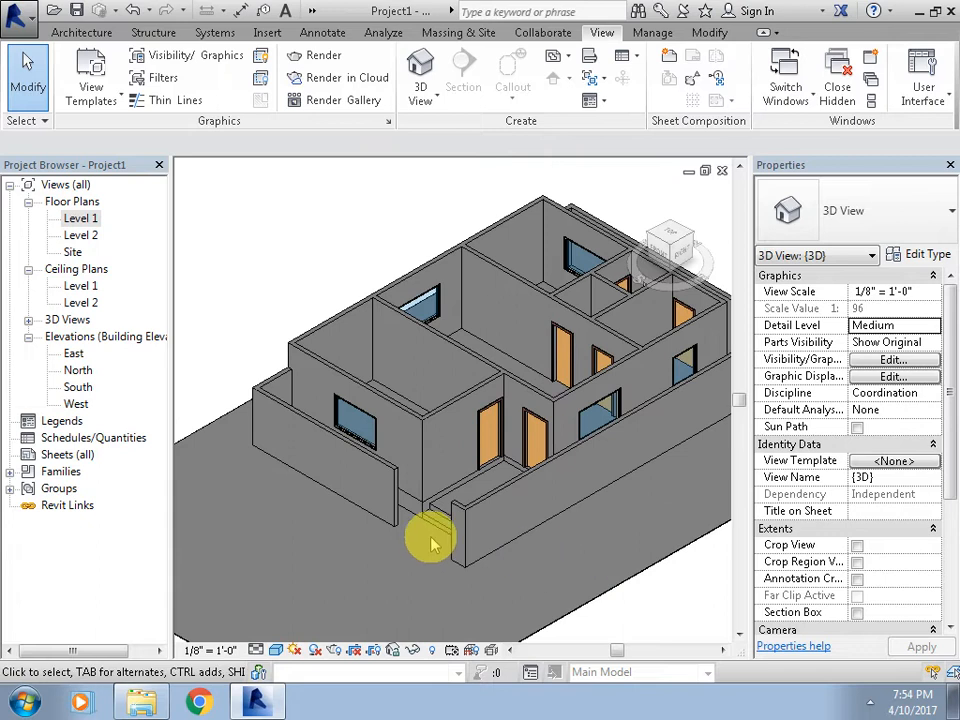
left_click(337, 323)
right_click(333, 318)
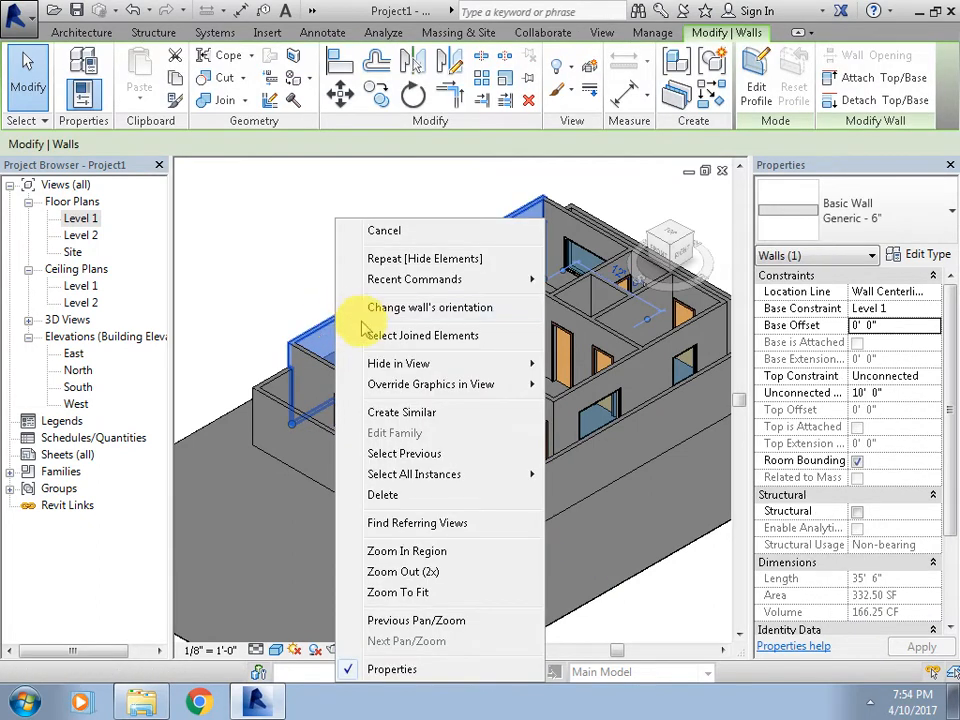
mouse_move(390, 366)
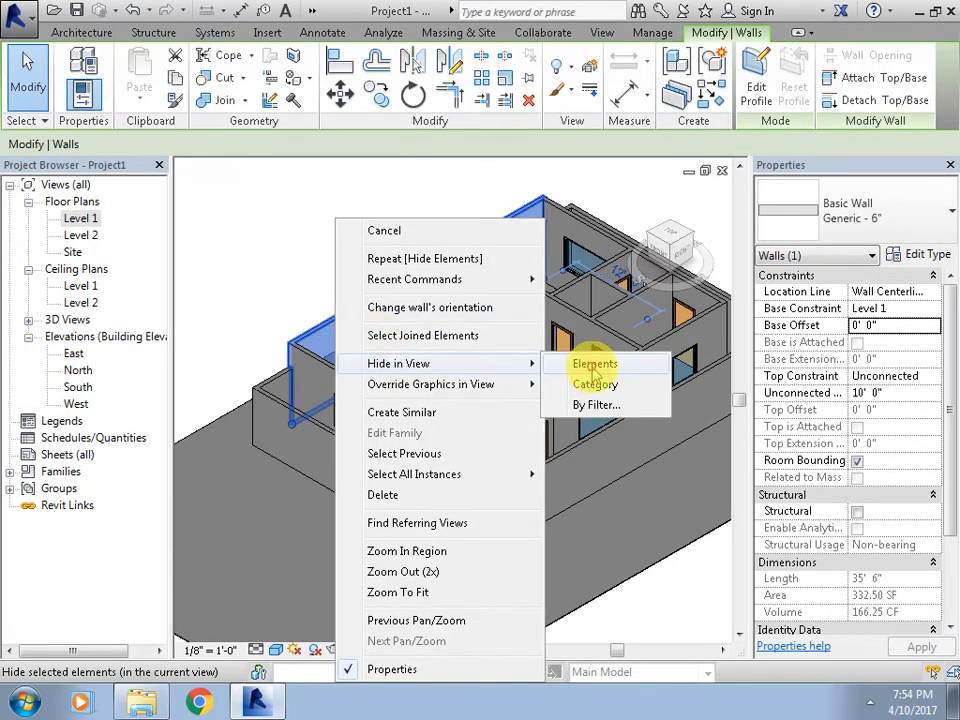
left_click(595, 368)
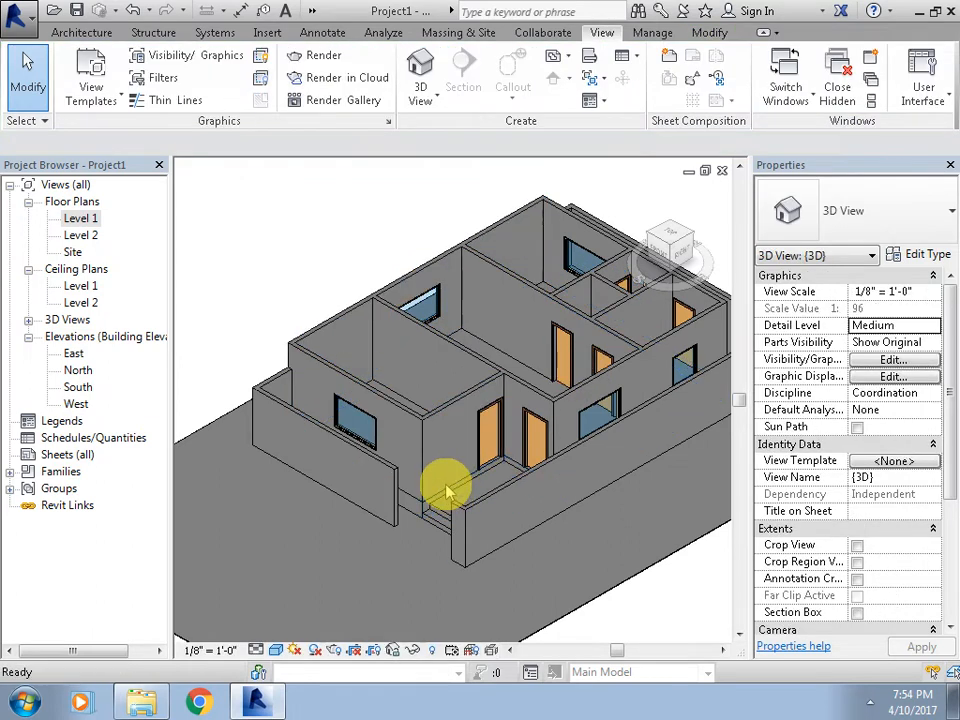
Hide the entire wall category in the 3D view through the left exterior wall, and undo it.
left_click(335, 320)
right_click(337, 323)
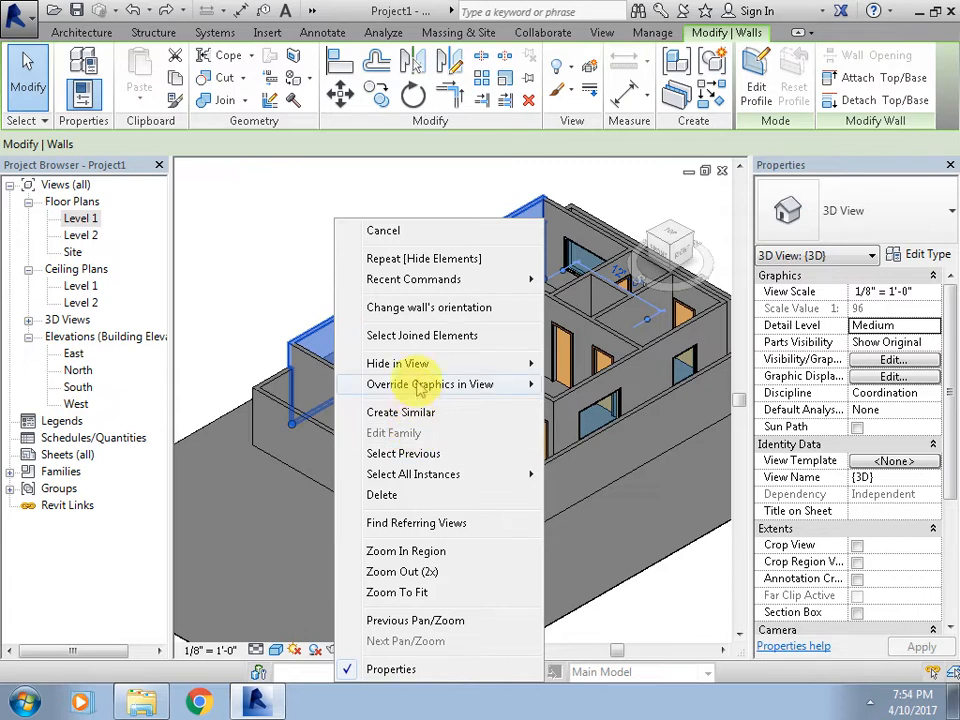
mouse_move(430, 364)
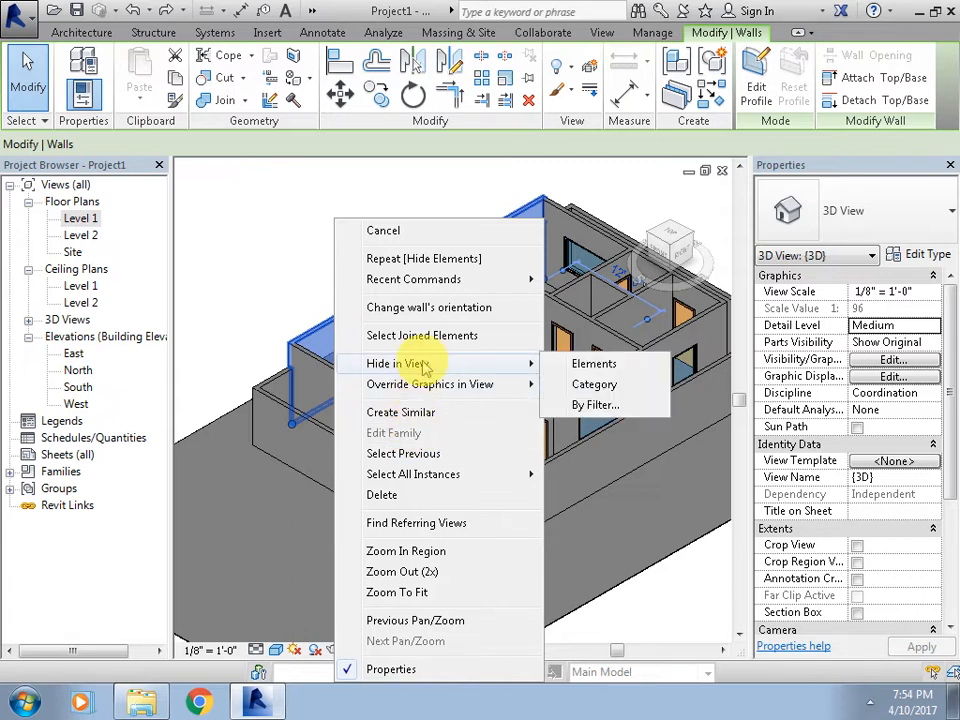
left_click(594, 394)
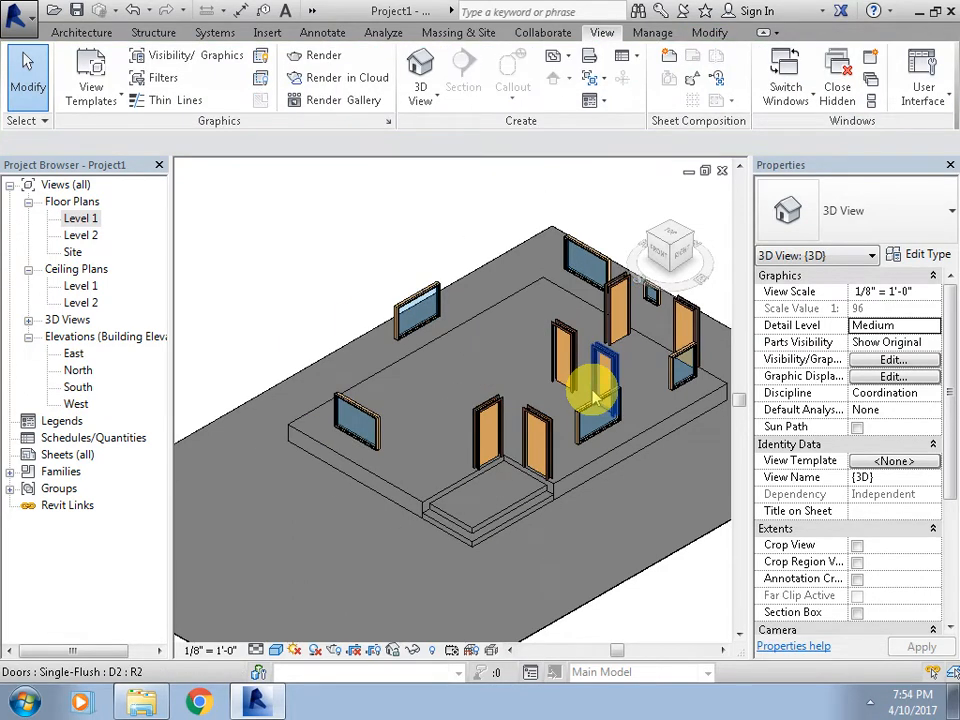
key("ctrl+z")
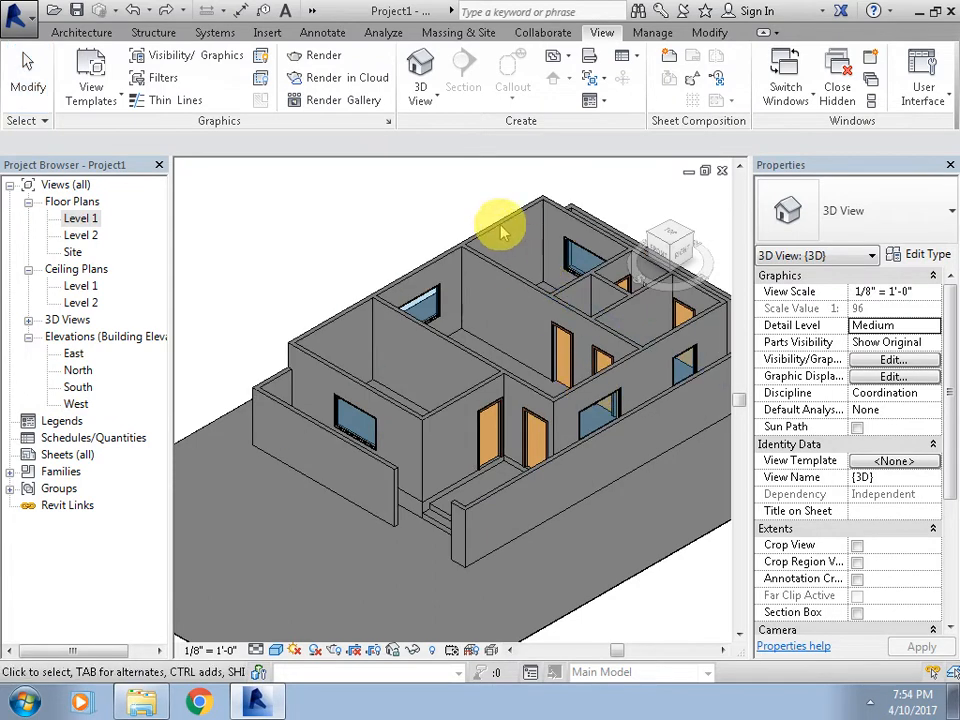
Hide the house's left exterior wall in the 3D view as a single element.
right_click(497, 220)
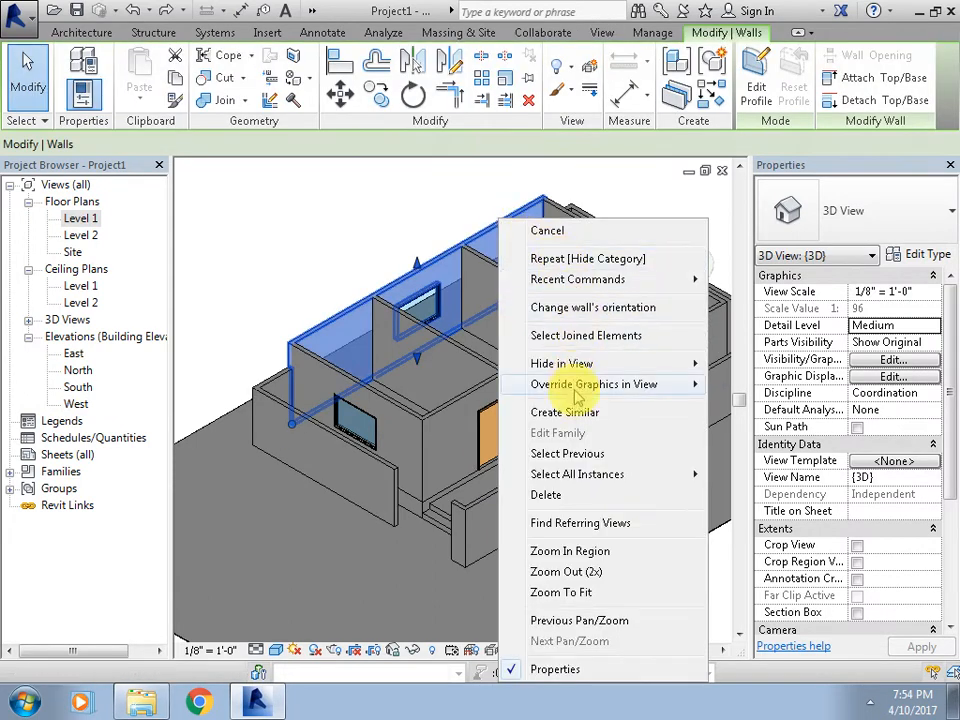
mouse_move(640, 365)
left_click(772, 366)
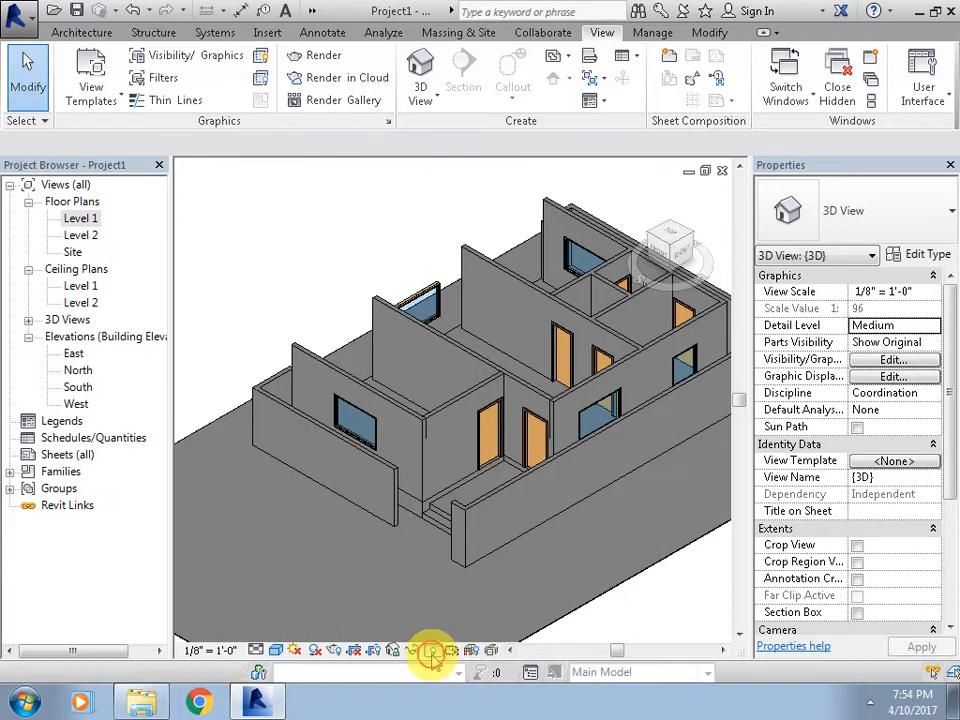
Reveal hidden elements, unhide the left exterior wall element in the 3D view, and leave the reveal mode.
left_click(432, 651)
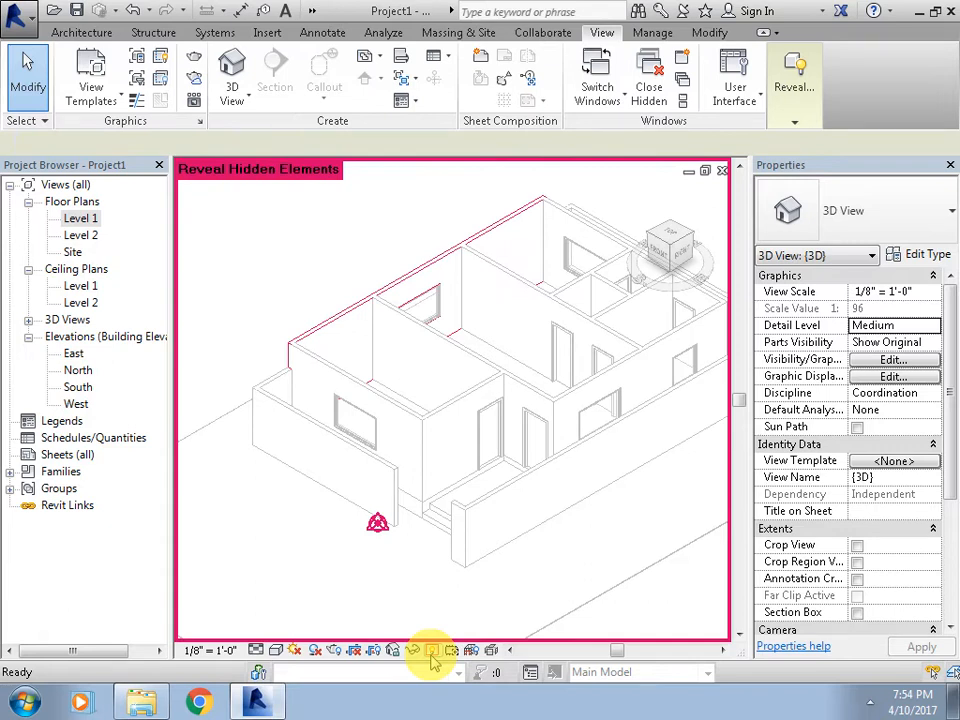
left_click(440, 263)
right_click(442, 292)
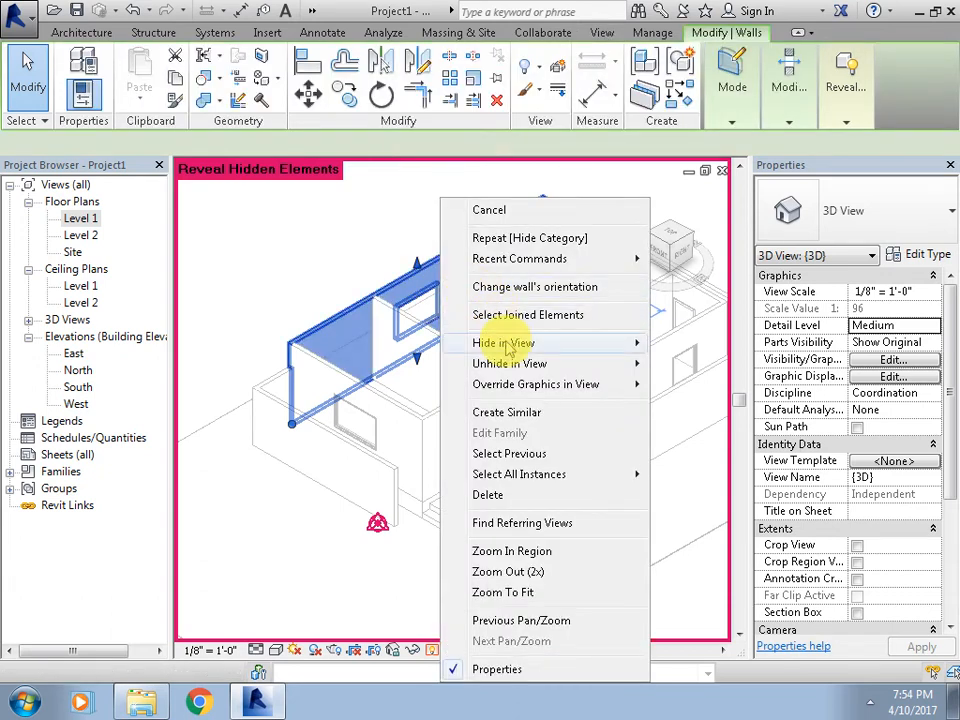
mouse_move(500, 364)
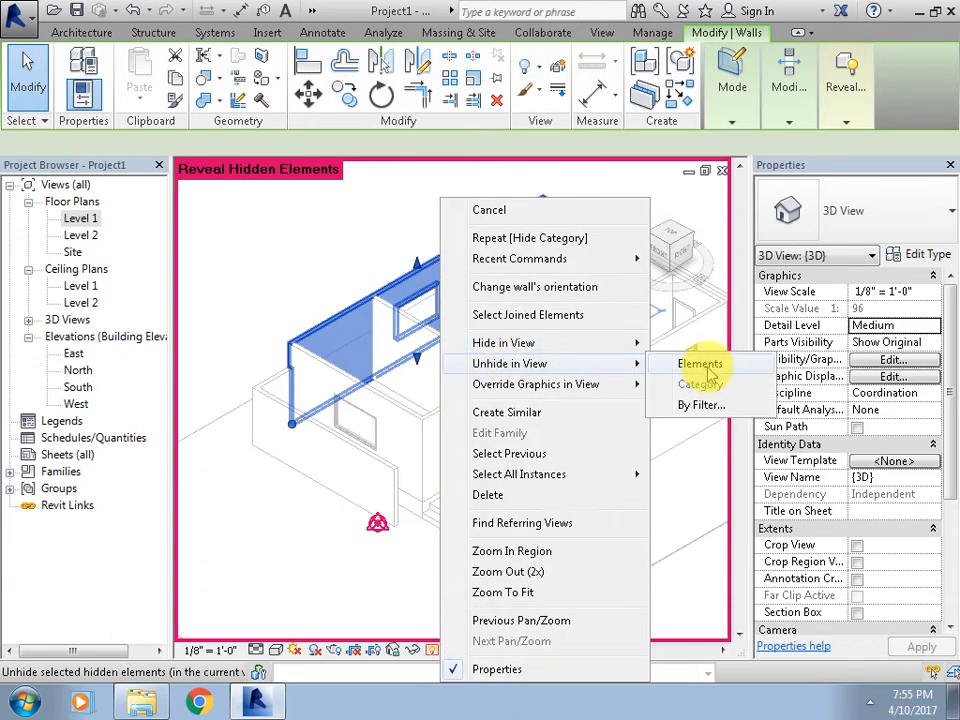
left_click(706, 366)
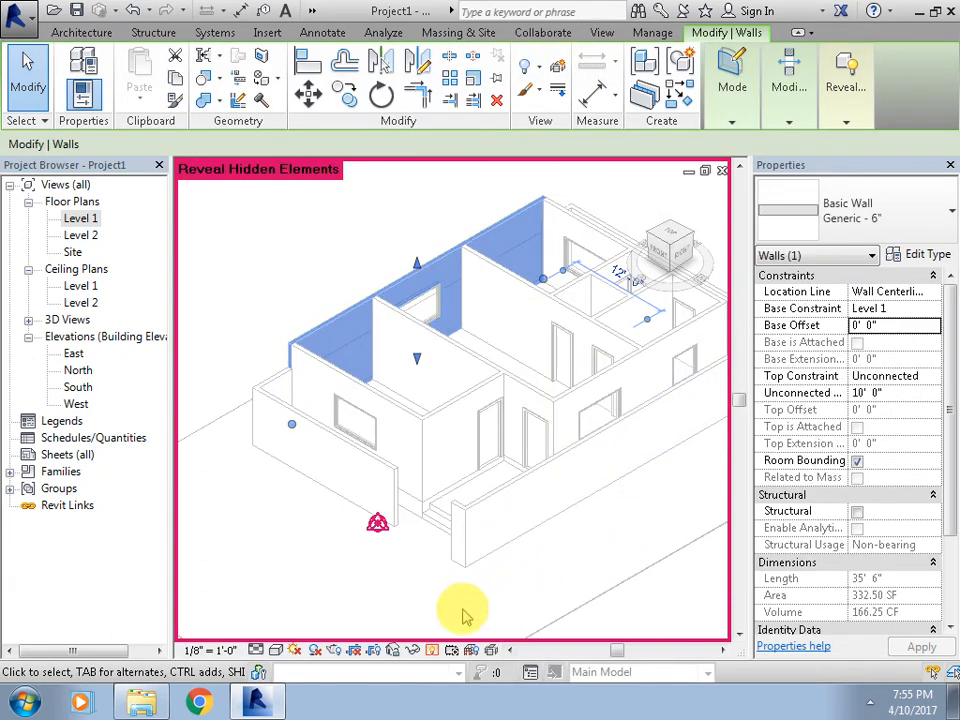
left_click(432, 650)
key("Escape")
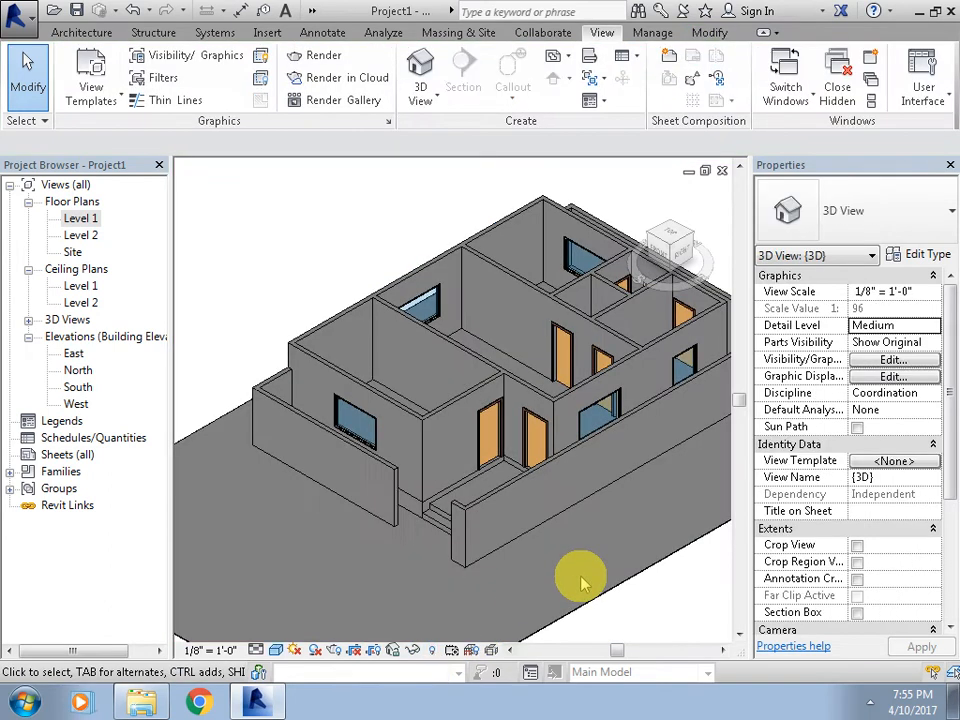
Load the concrete beam family from the Concrete folder under Structural Framing in the US Imperial library.
scroll(322, 443, "up", 3)
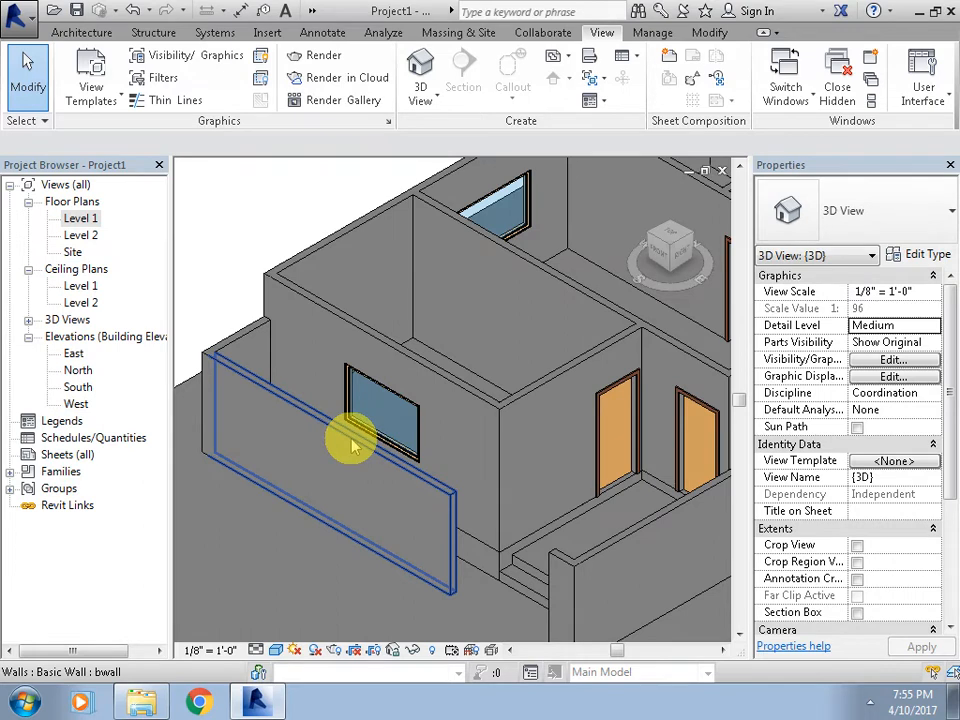
left_click(158, 34)
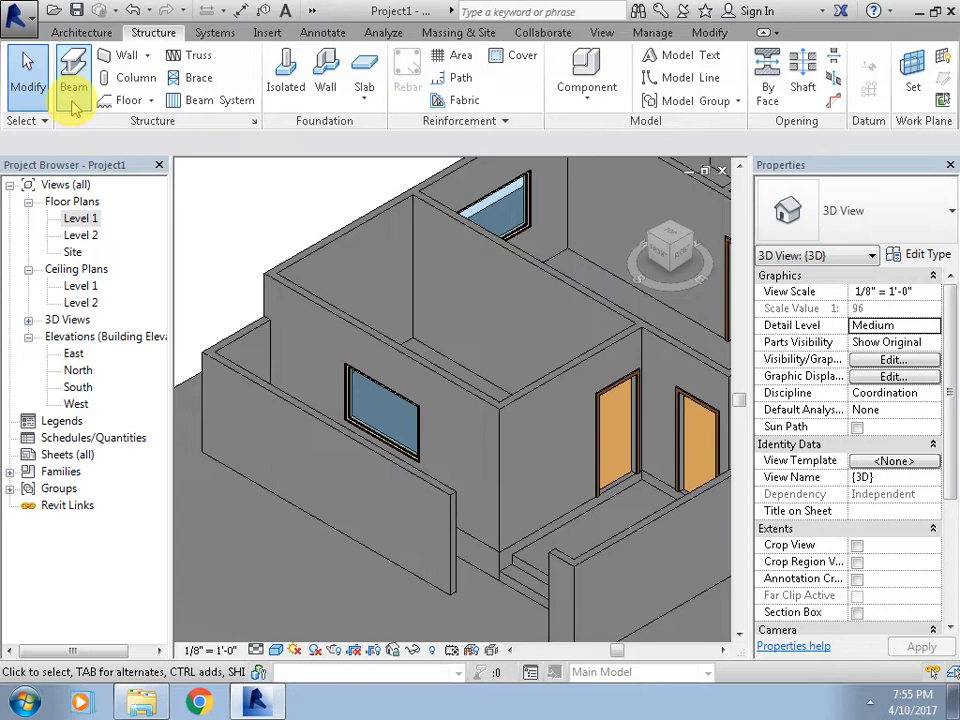
left_click(269, 36)
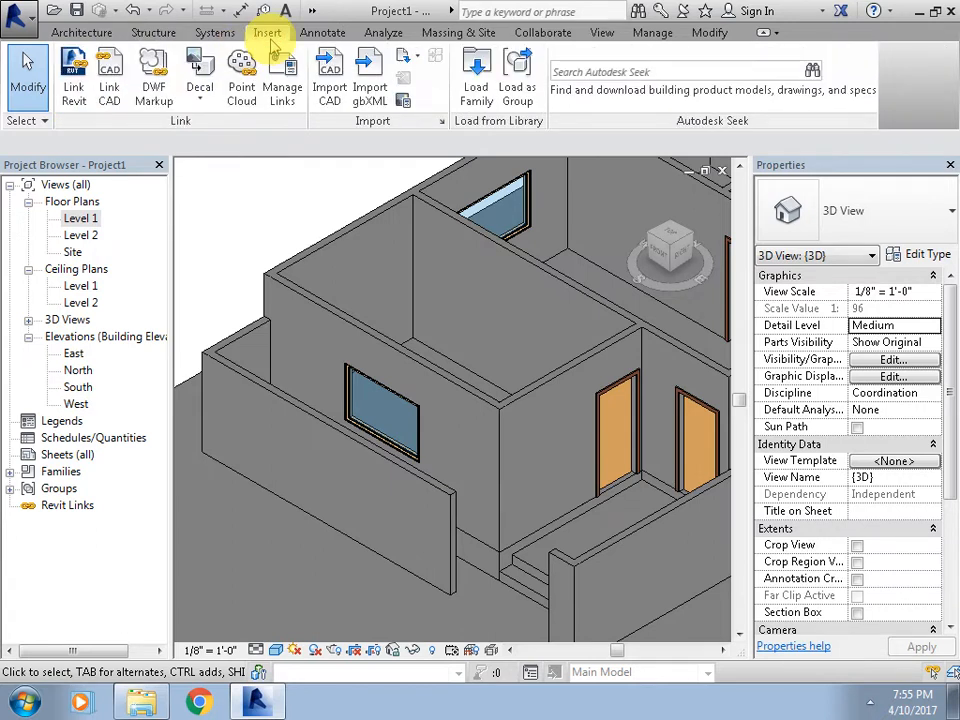
left_click(477, 85)
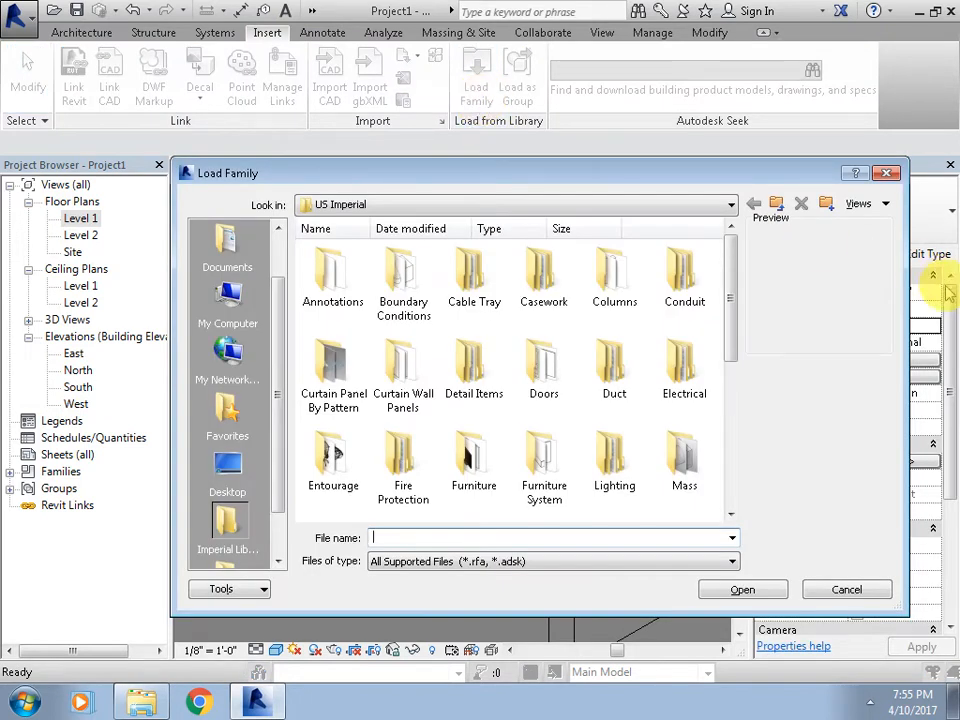
left_click_drag(731, 285, 729, 414)
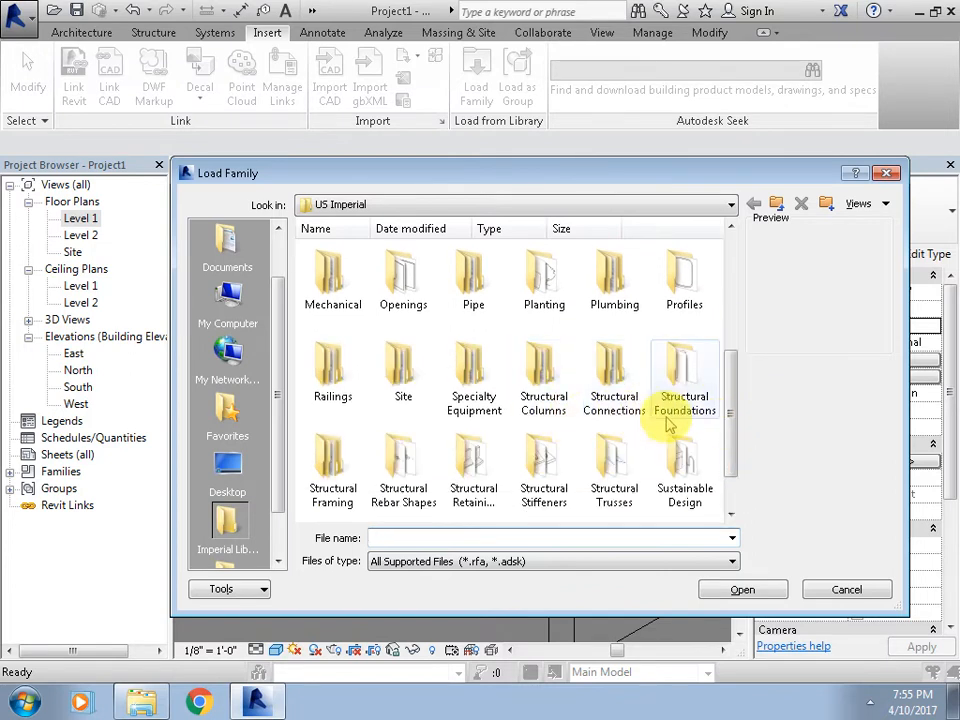
left_click_drag(731, 418, 731, 442)
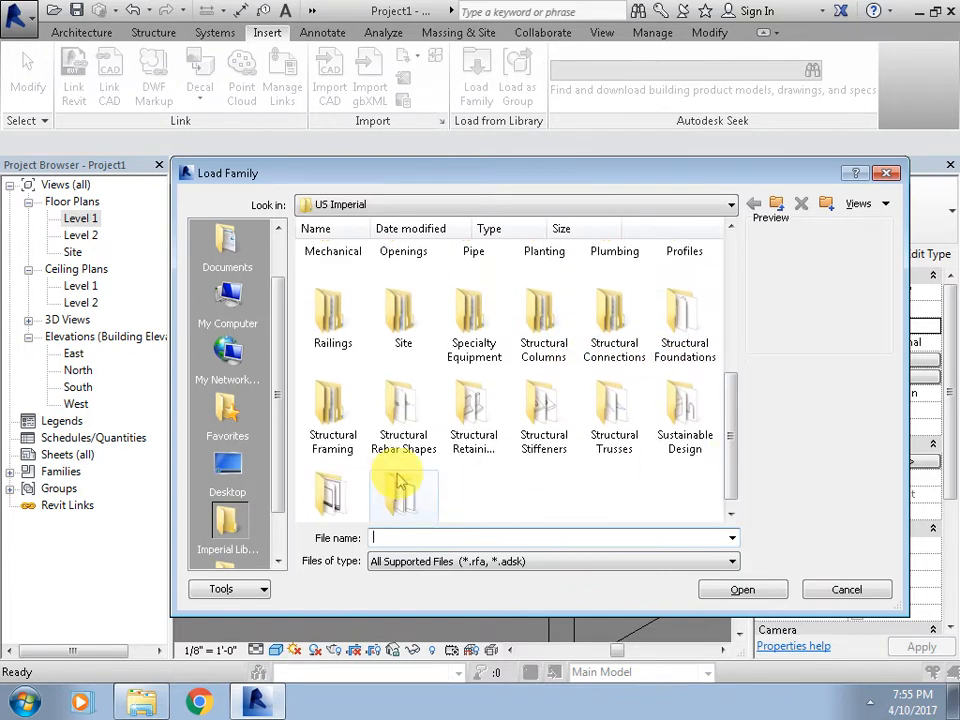
double_click(348, 450)
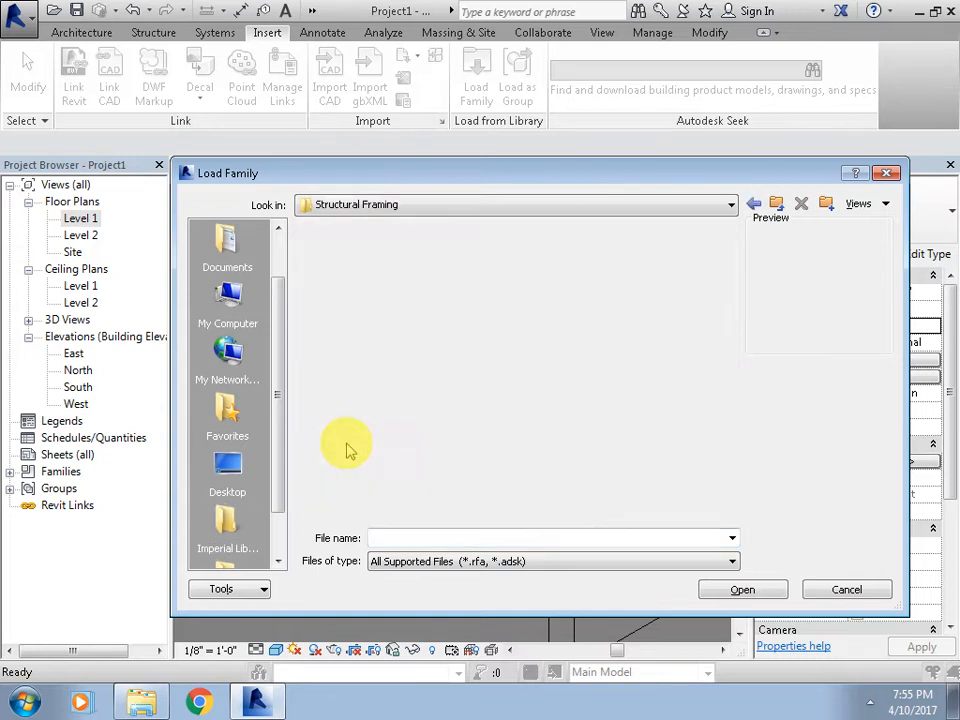
double_click(327, 280)
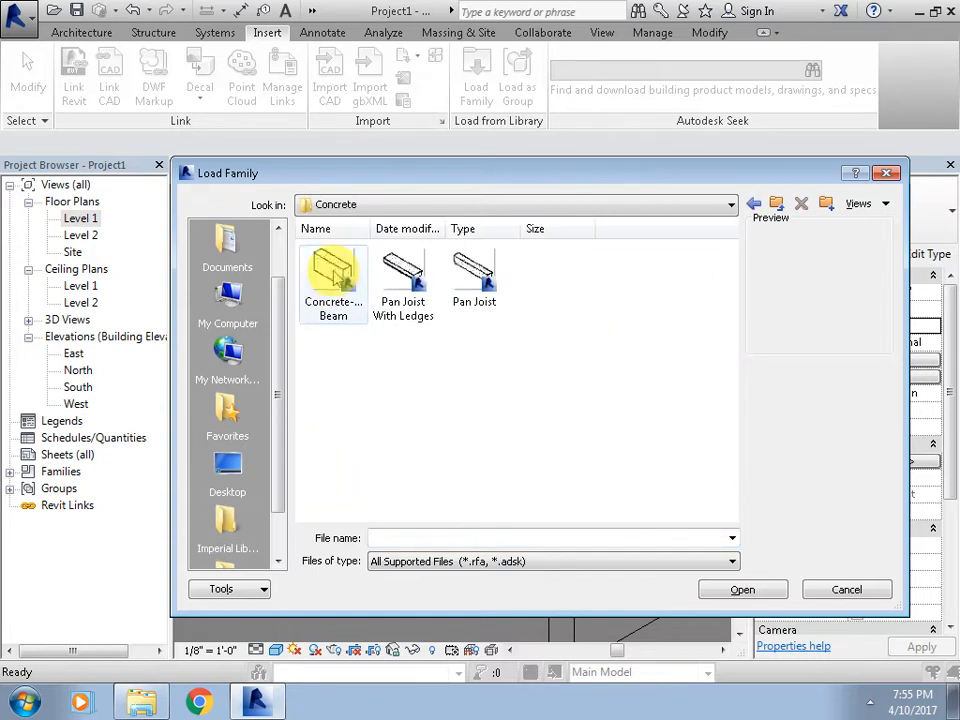
left_click(333, 283)
left_click(710, 589)
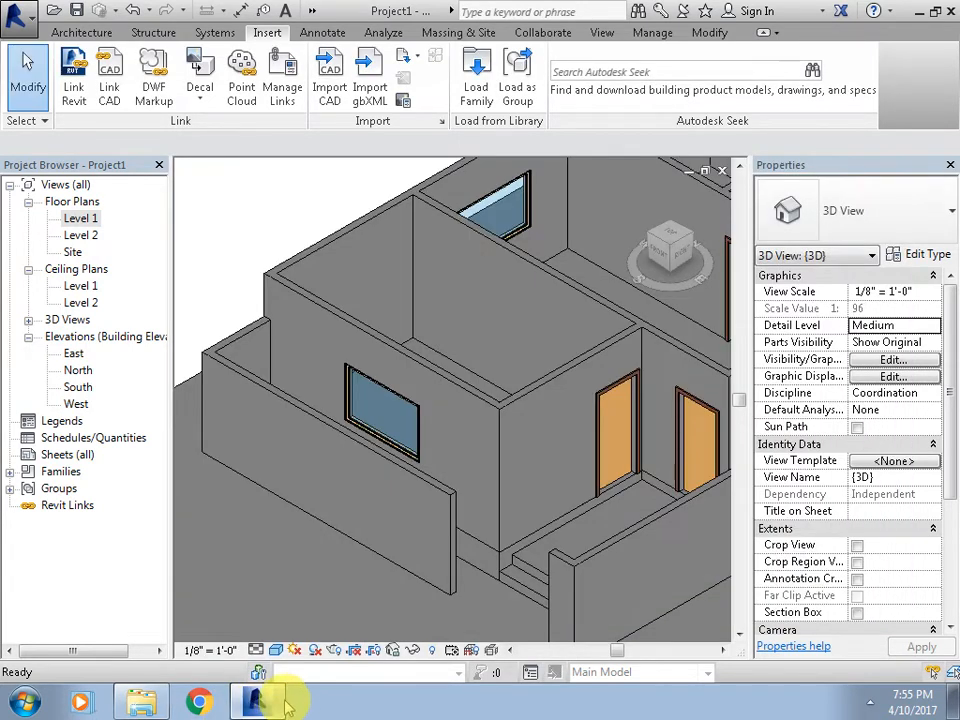
right_click(327, 700)
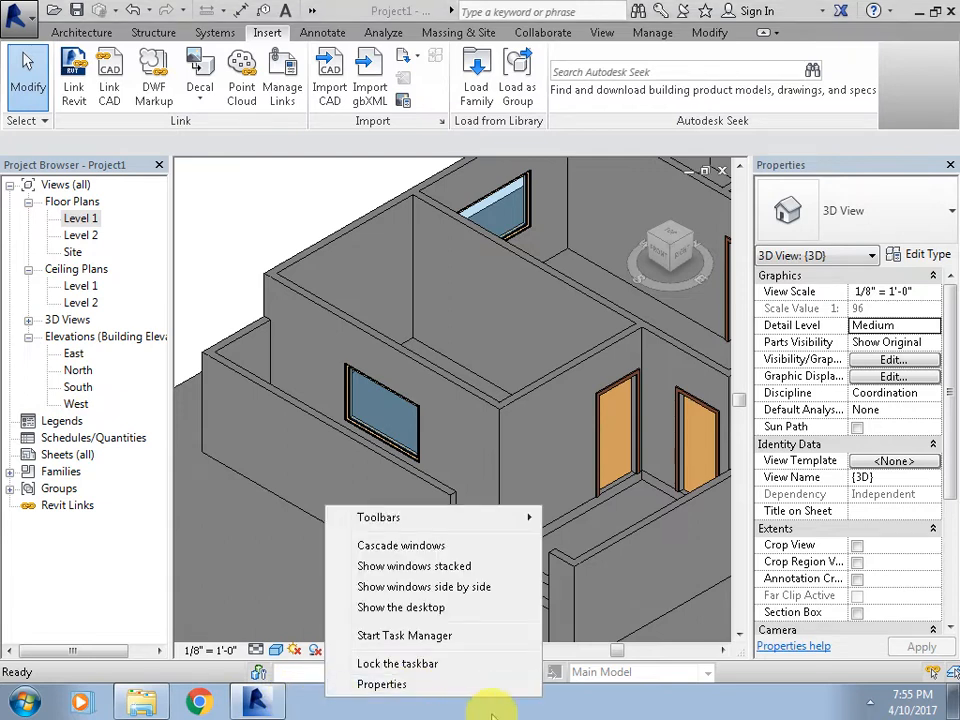
left_click(919, 12)
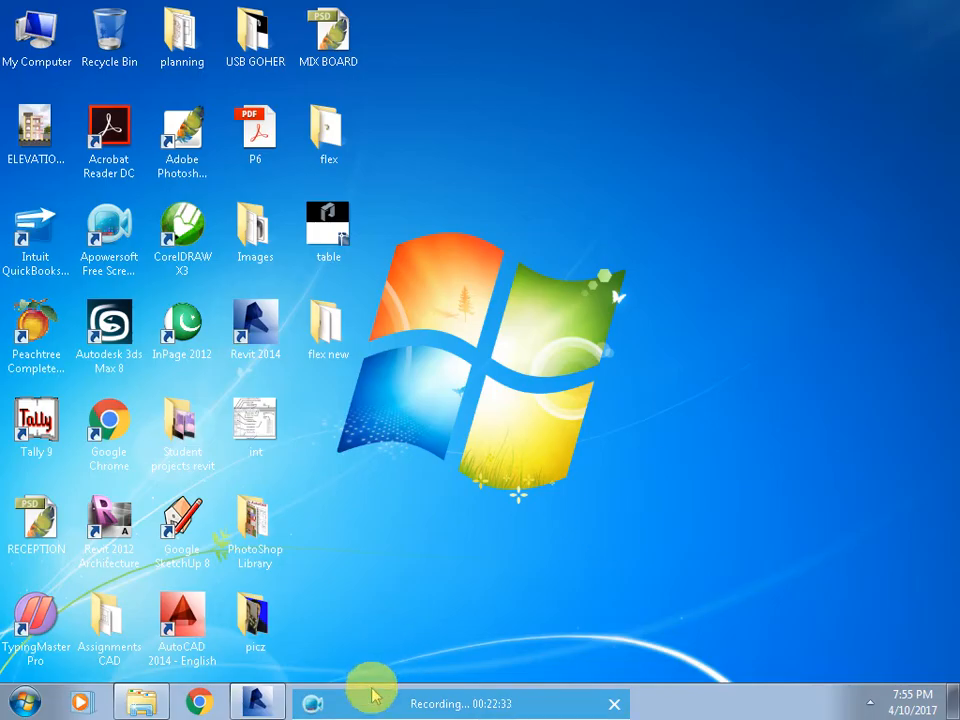
left_click(253, 701)
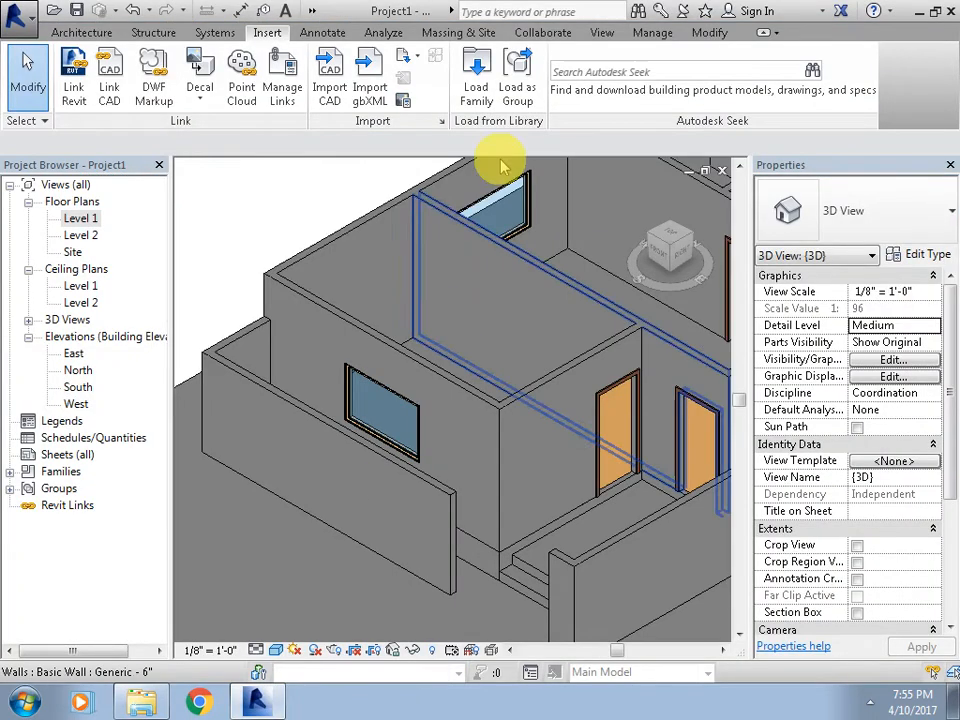
Start the Beam command and set the 16 x 32 Concrete-Rectangular Beam type's h to 2' and b to 0.5'.
middle_click_drag(491, 489, 190, 78, "shift")
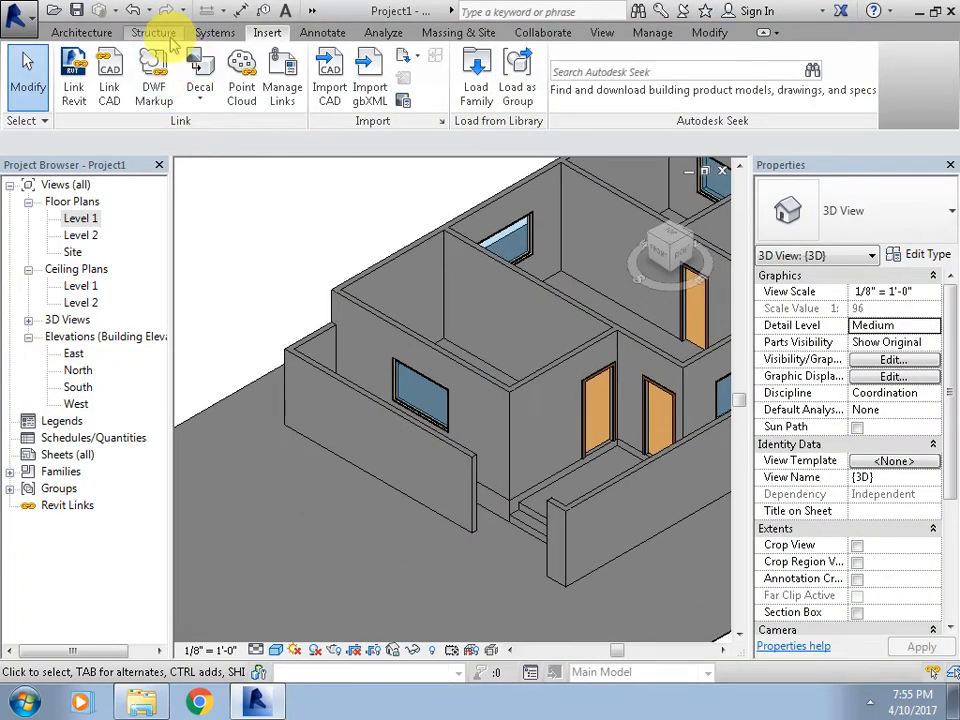
left_click(153, 32)
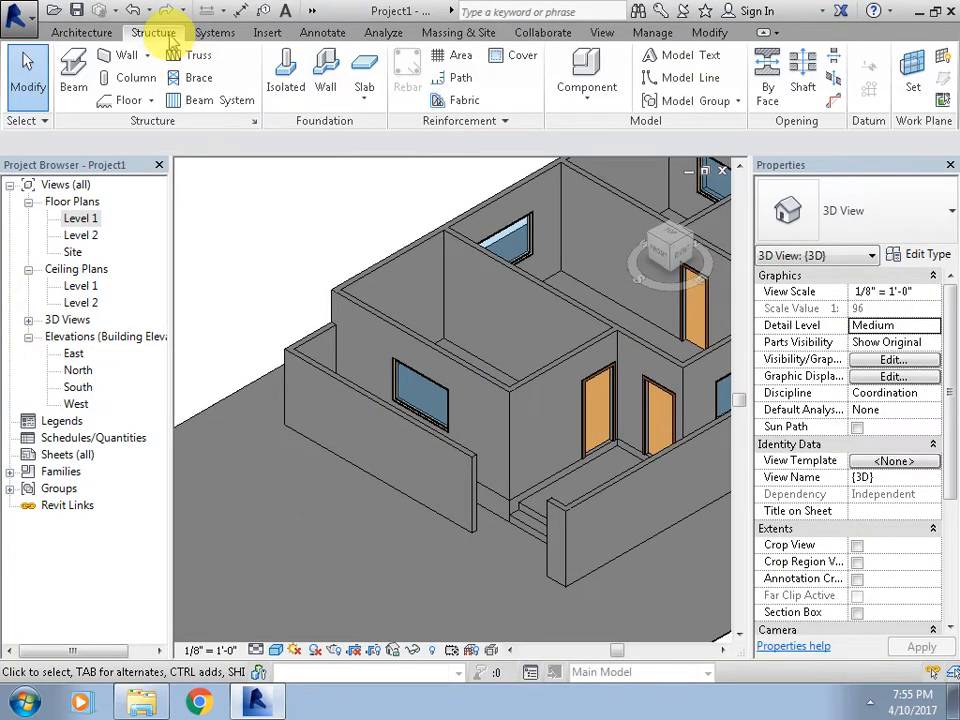
left_click(74, 80)
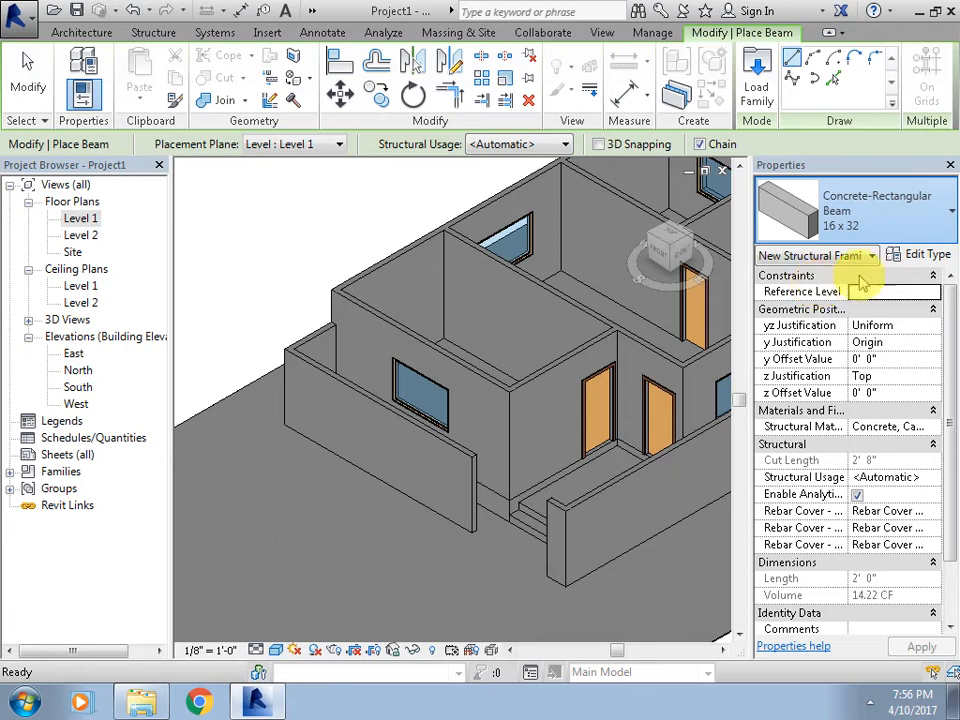
left_click(927, 256)
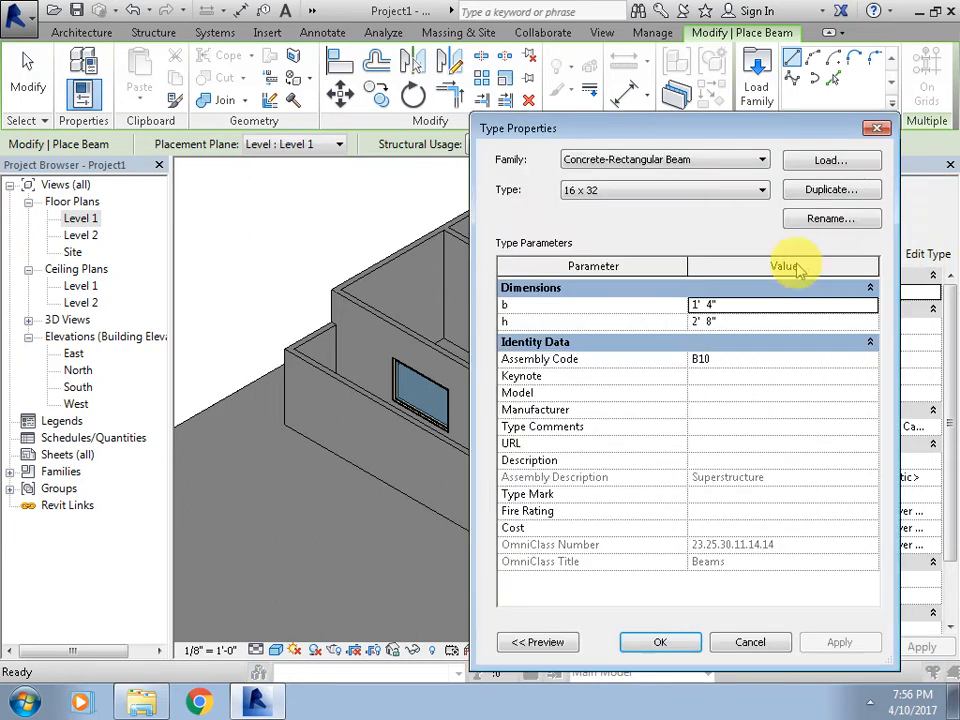
left_click(712, 321)
type("2")
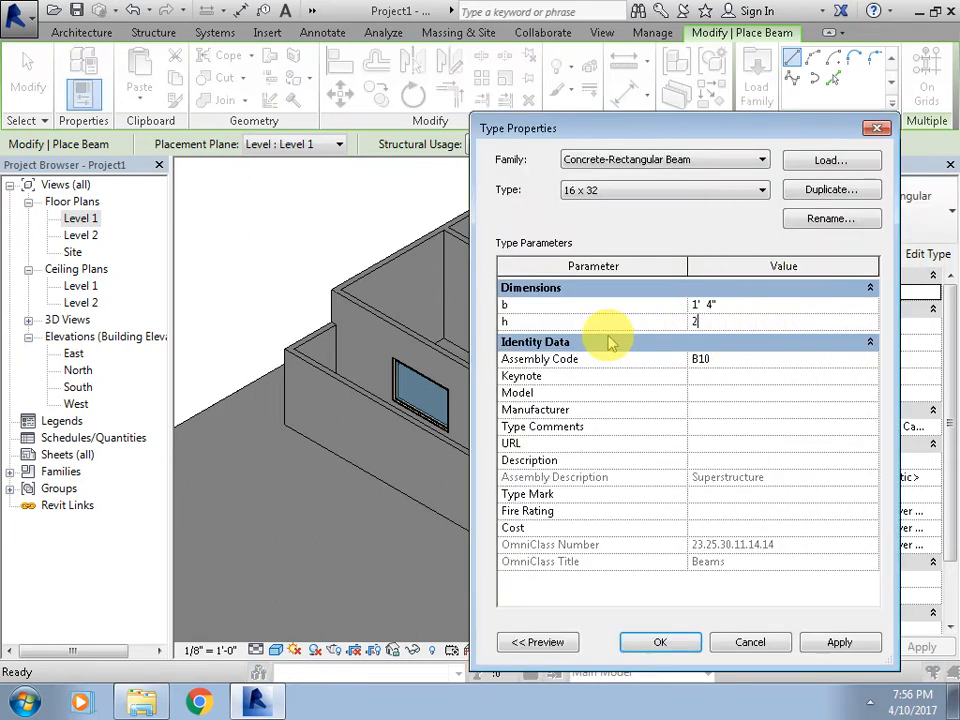
left_click(739, 304)
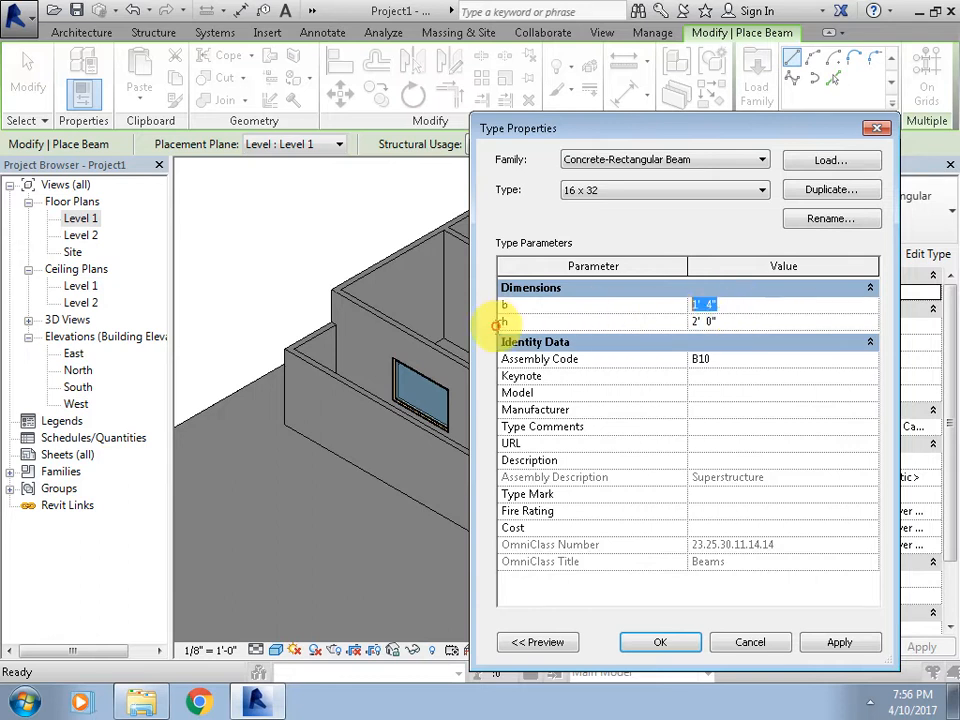
type(".5")
key("Return")
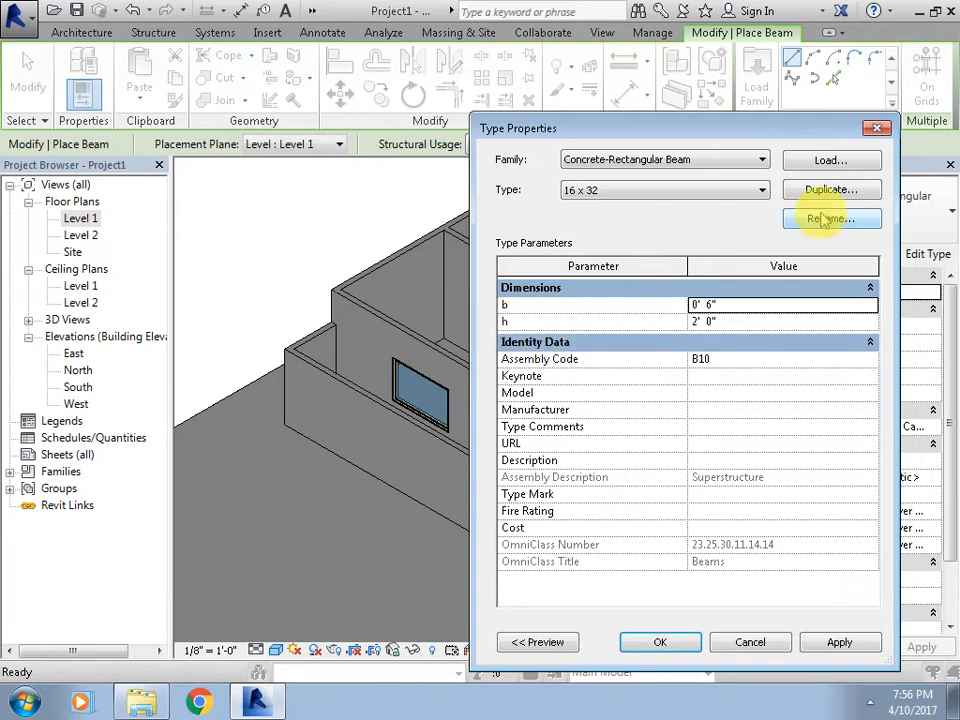
left_click(645, 645)
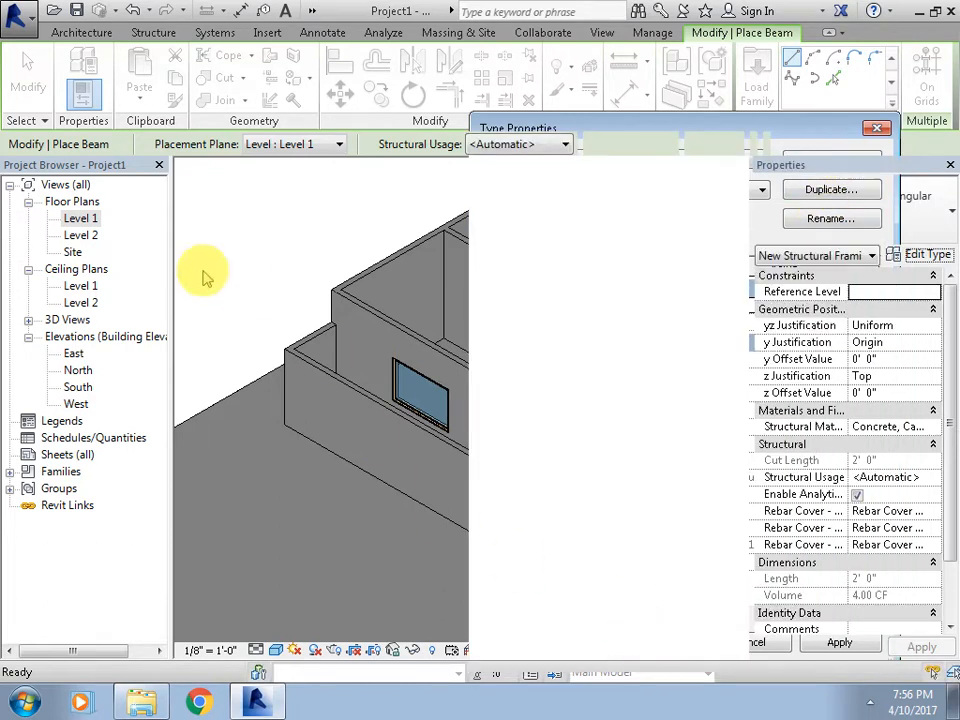
Open the Level 1 floor plan with the Beam command active and turn off the reveal hidden elements mode.
double_click(78, 218)
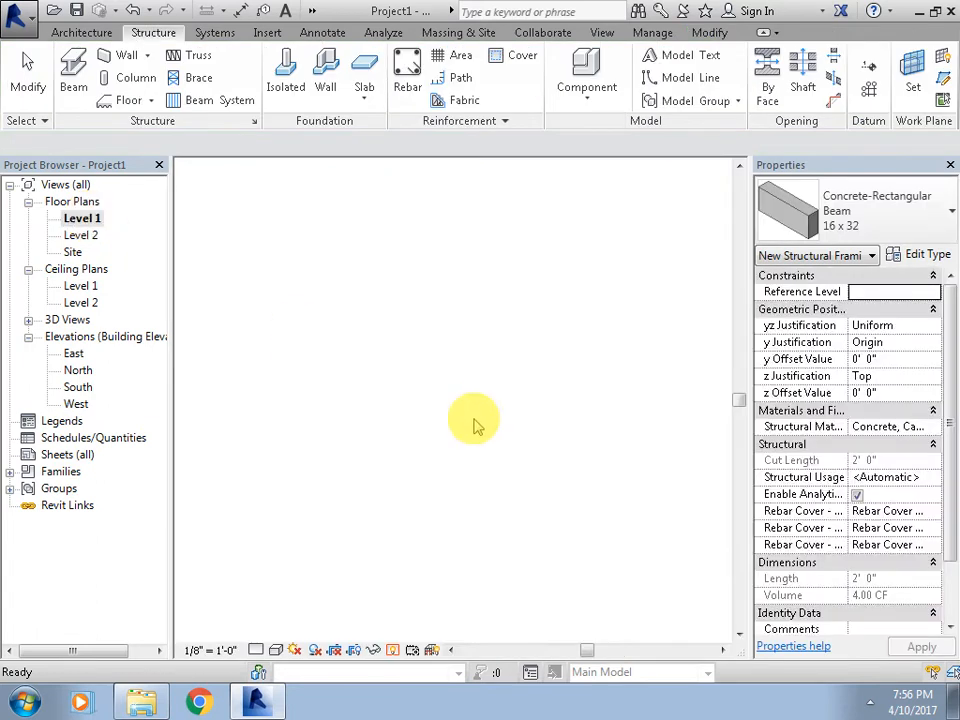
key("r")
key("h")
key("Escape")
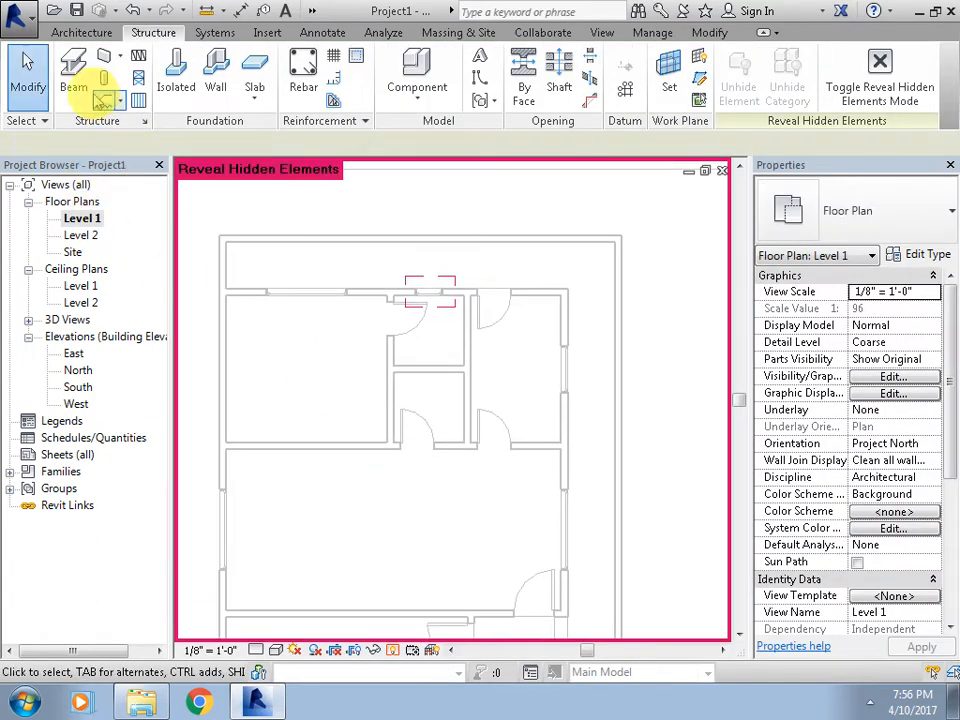
scroll(436, 502, "down", 3)
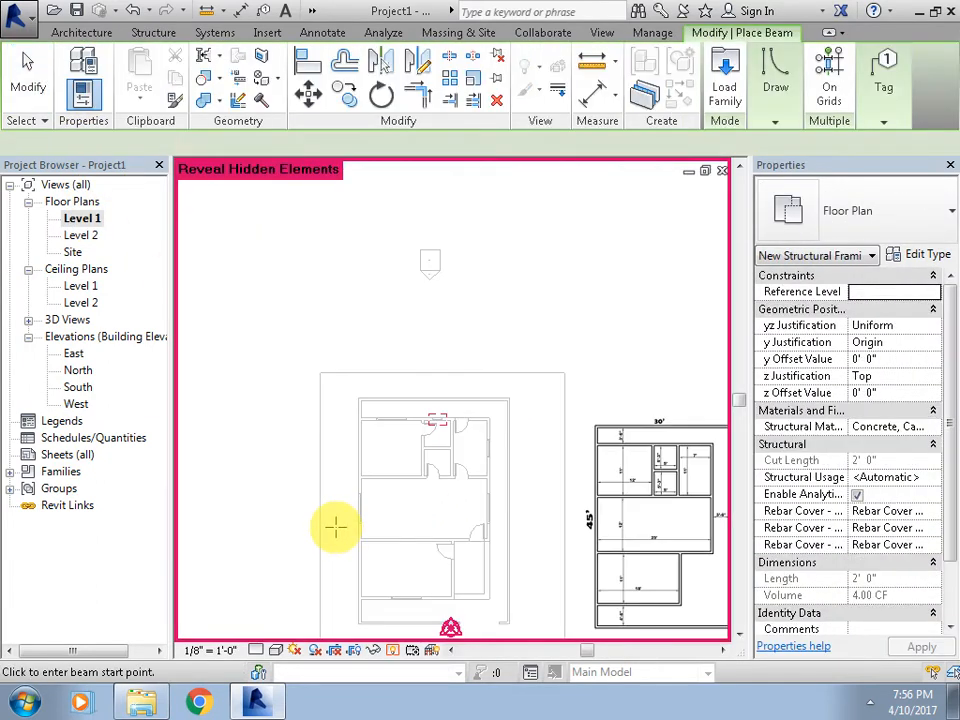
middle_click_drag(349, 537, 385, 451)
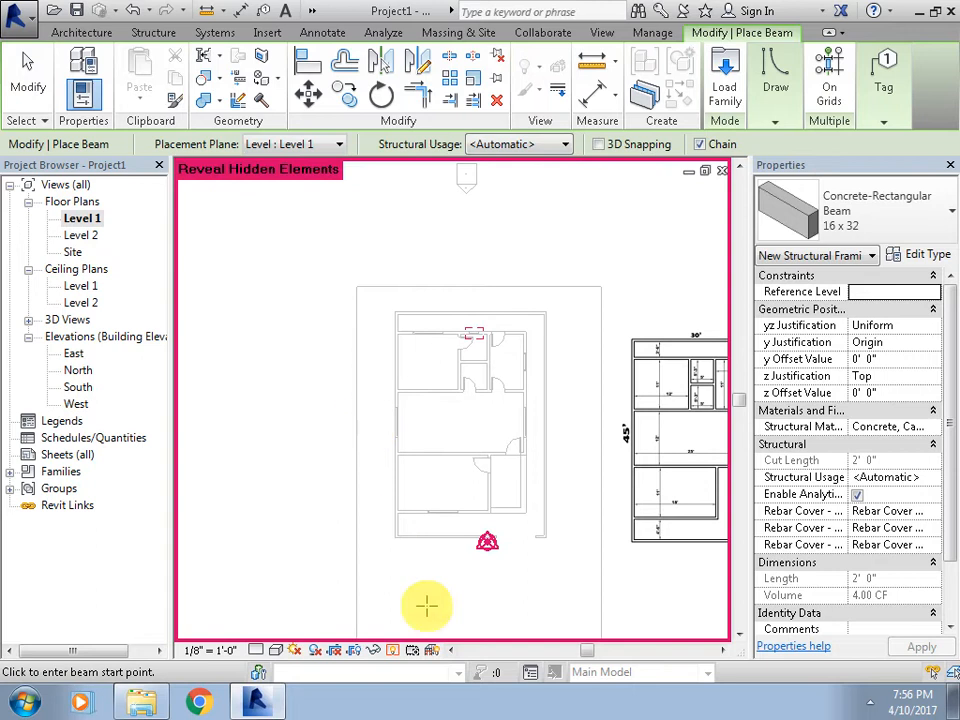
left_click(393, 650)
Place a beam about 4'-9" long on the left wall's centreline, from the house's front wall to the front-left boundary corner.
scroll(441, 620, "up", 3)
scroll(412, 540, "up", 2)
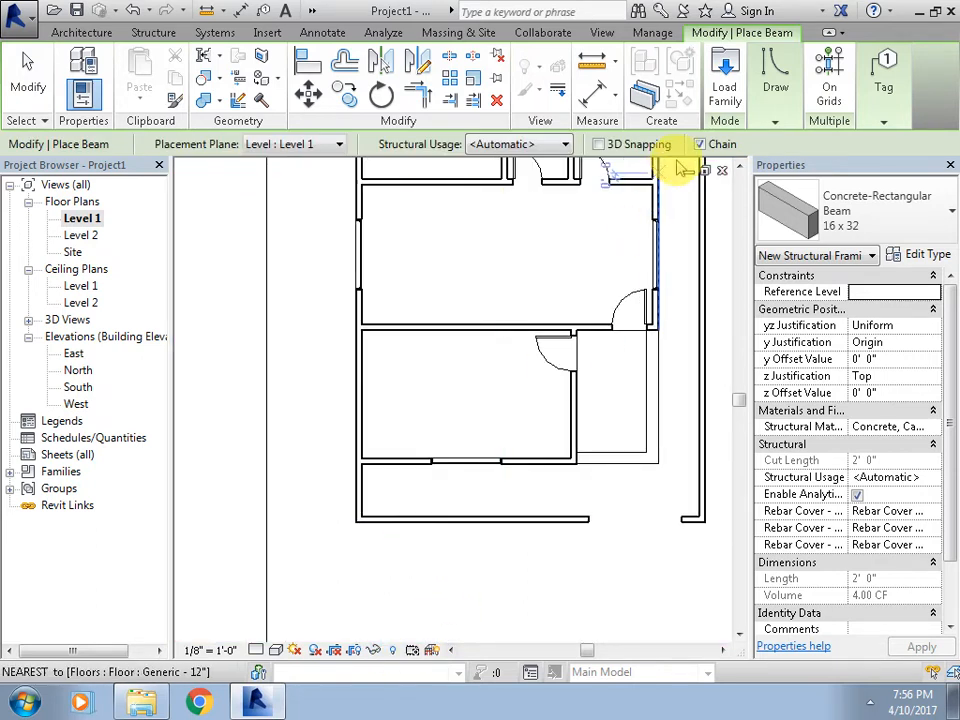
scroll(370, 483, "up", 2)
scroll(370, 483, "up", 1)
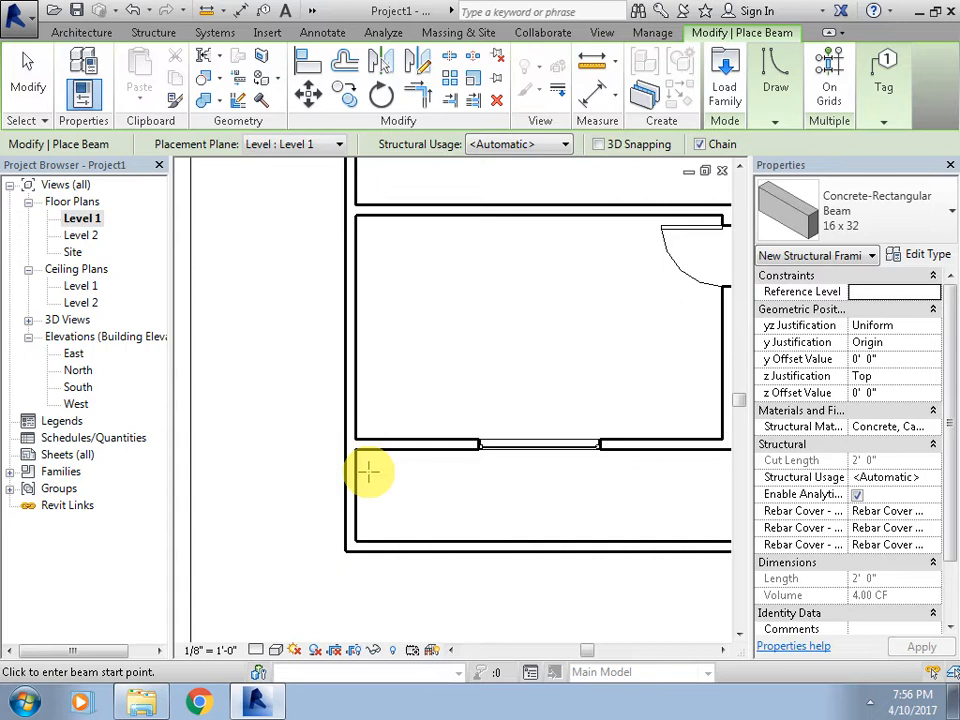
scroll(367, 468, "up", 3)
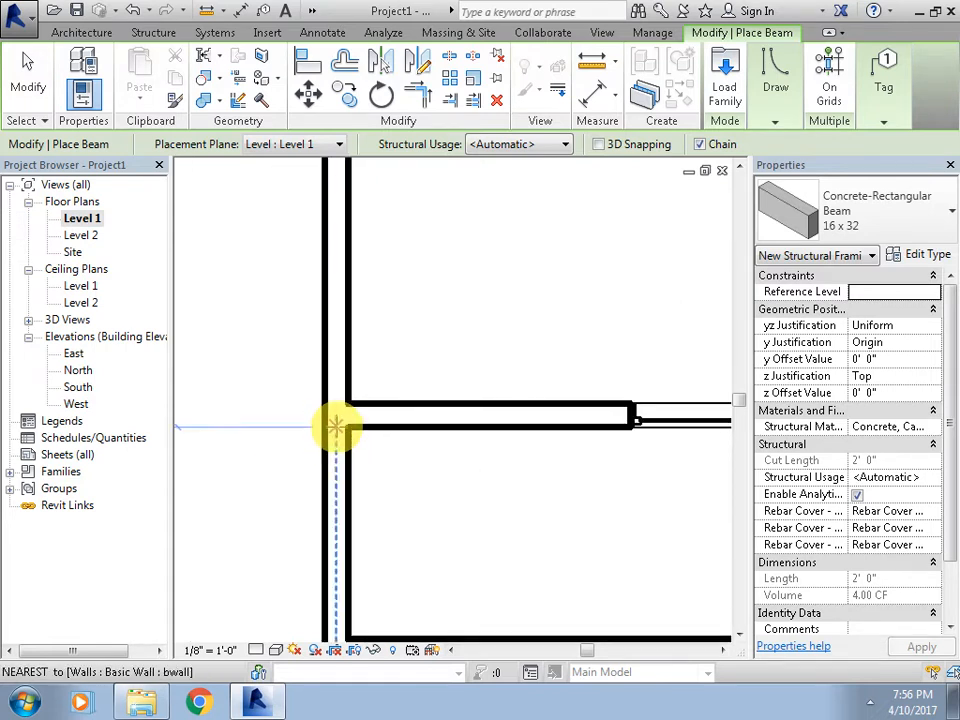
left_click(336, 426)
scroll(343, 596, "down", 1)
middle_click_drag(343, 600, 326, 495)
middle_click_drag(351, 562, 329, 511)
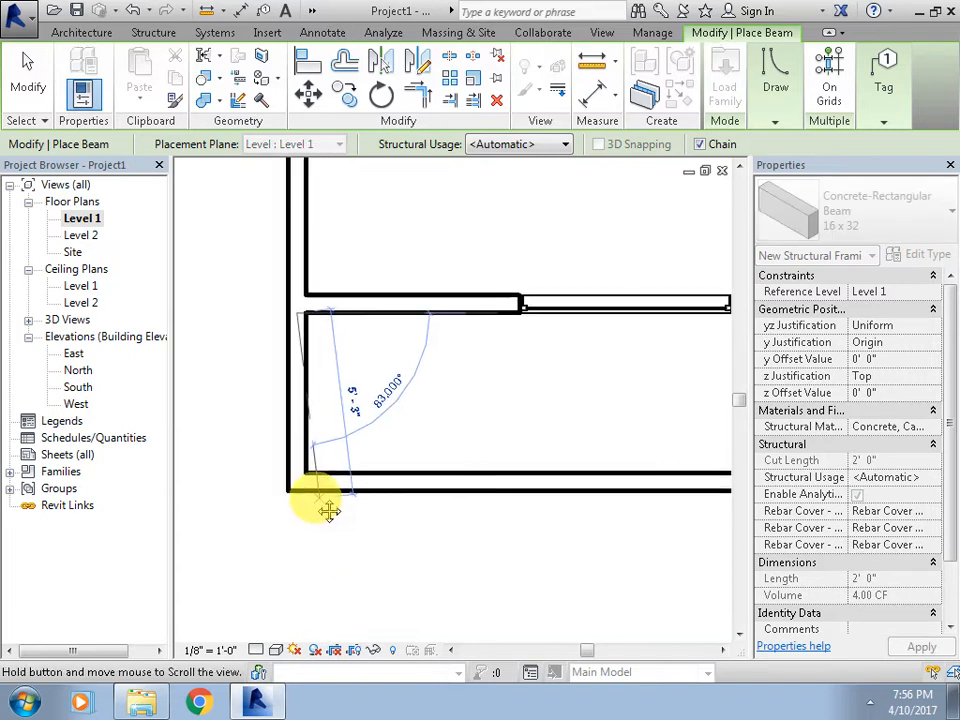
scroll(321, 496, "up", 1)
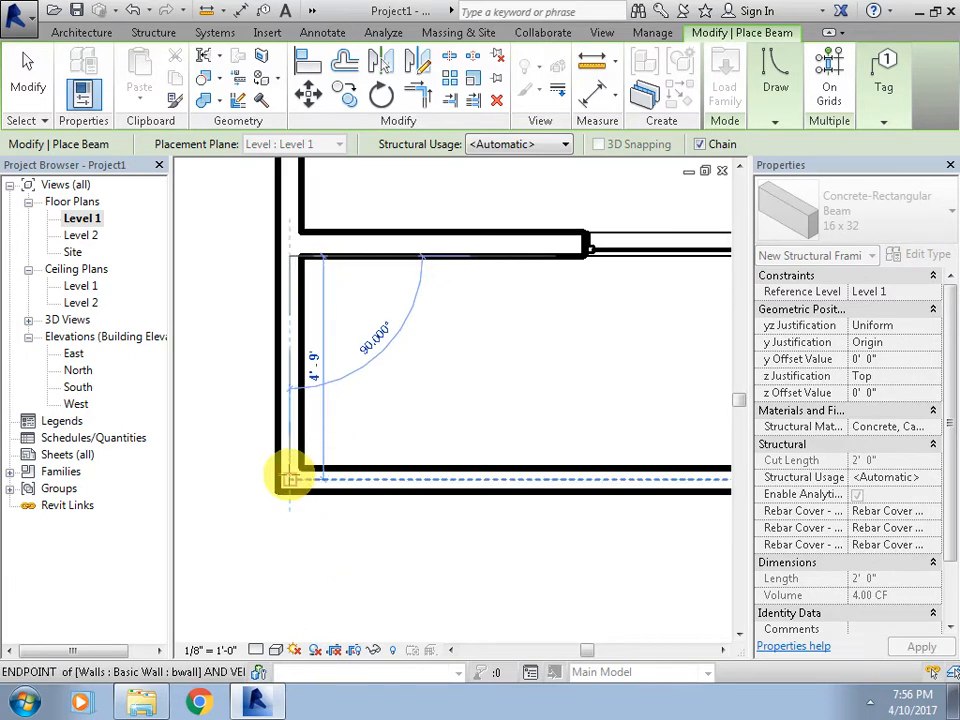
left_click(289, 479)
Continue the beam chain along the front boundary wall, across the gate opening, to the front-right corner.
scroll(531, 530, "down", 2)
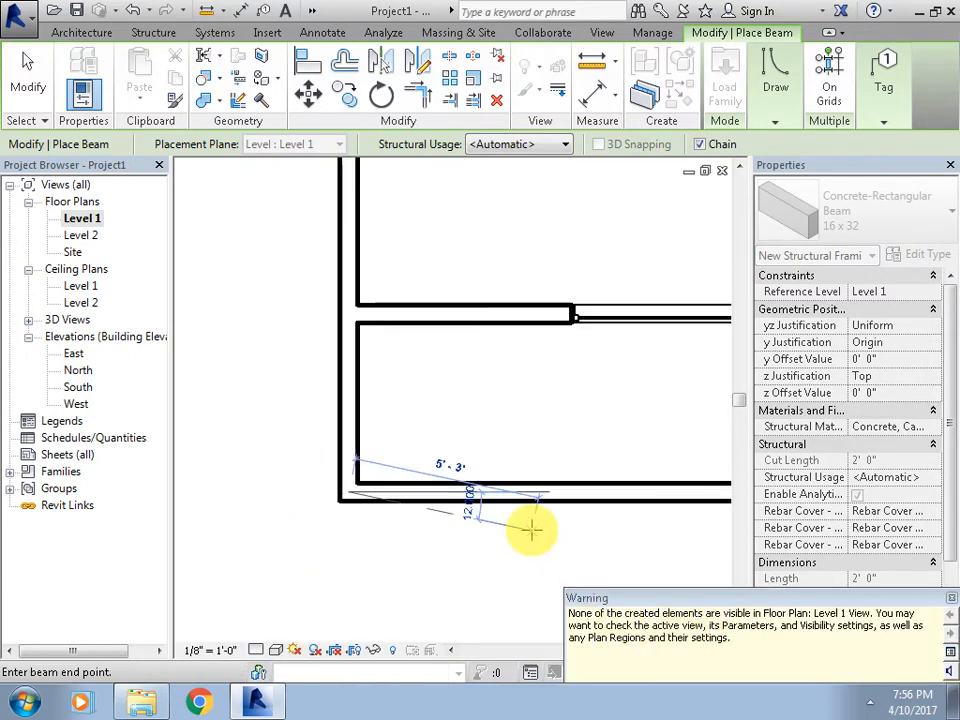
middle_click_drag(532, 530, 296, 532)
middle_click_drag(635, 532, 293, 541)
scroll(636, 505, "down", 1)
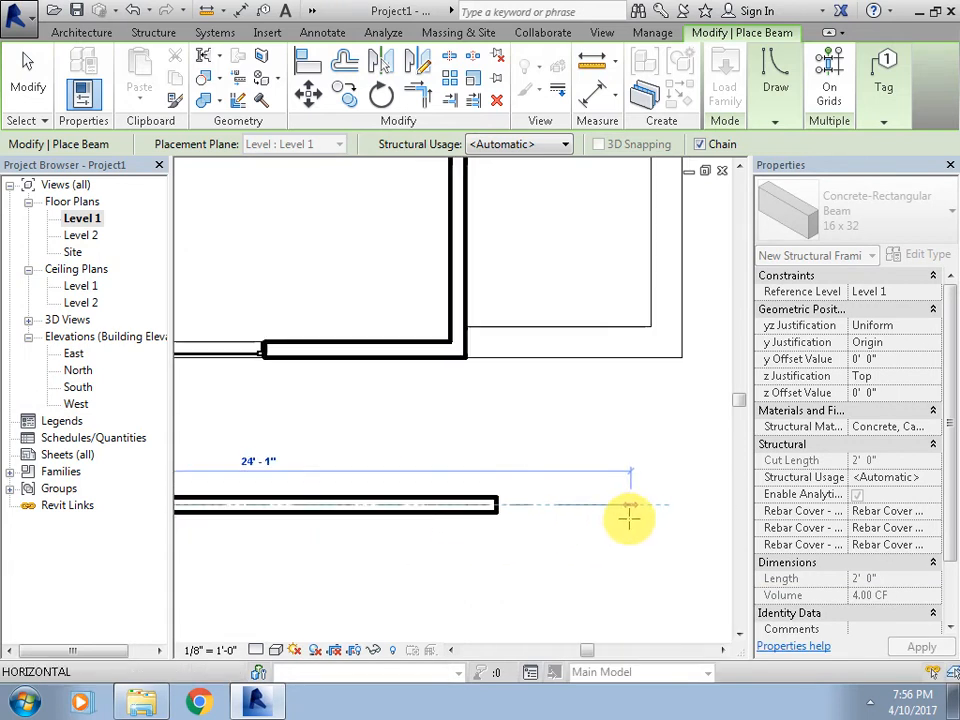
middle_click_drag(629, 518, 398, 518)
scroll(576, 522, "down", 1)
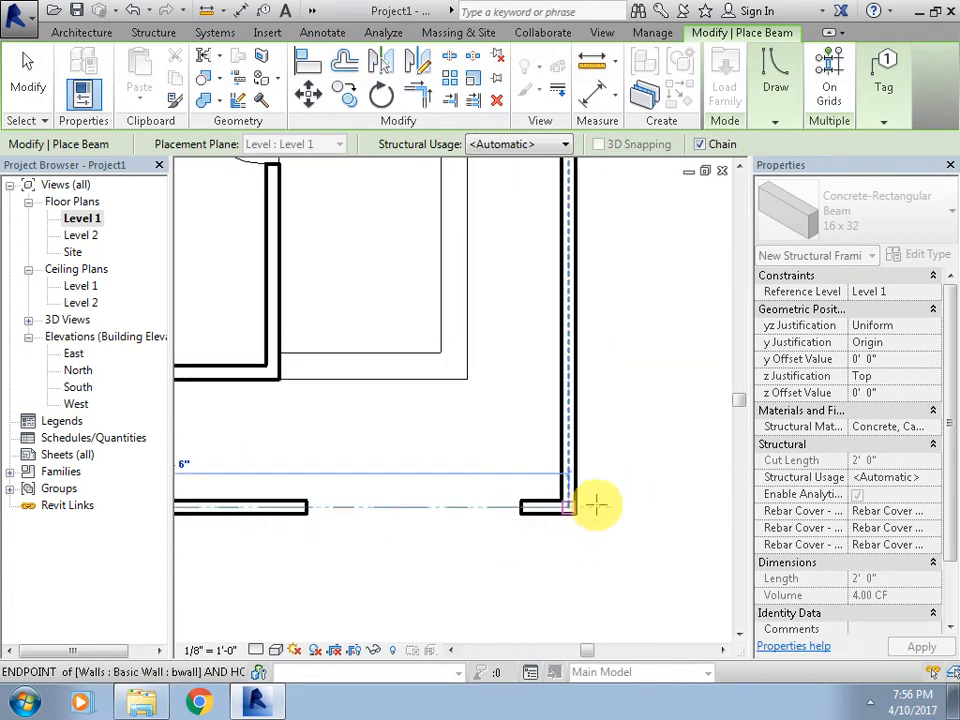
left_click(595, 505)
Continue the beam chain along the right boundary wall's centreline to the rear-right corner.
scroll(553, 420, "down", 3)
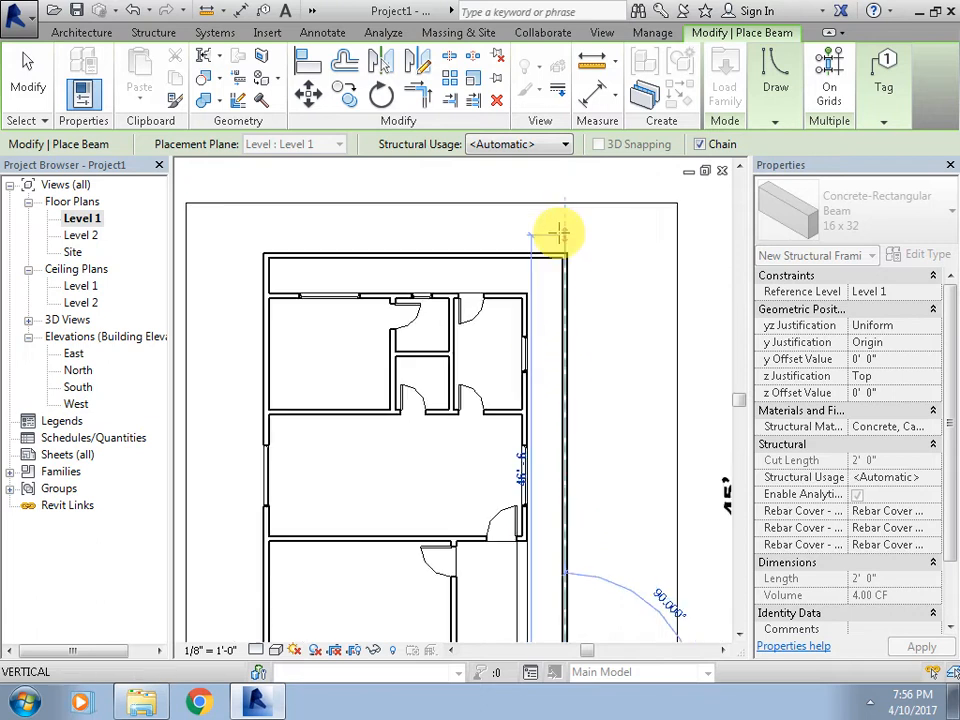
scroll(565, 245, "up", 2)
scroll(568, 260, "up", 2)
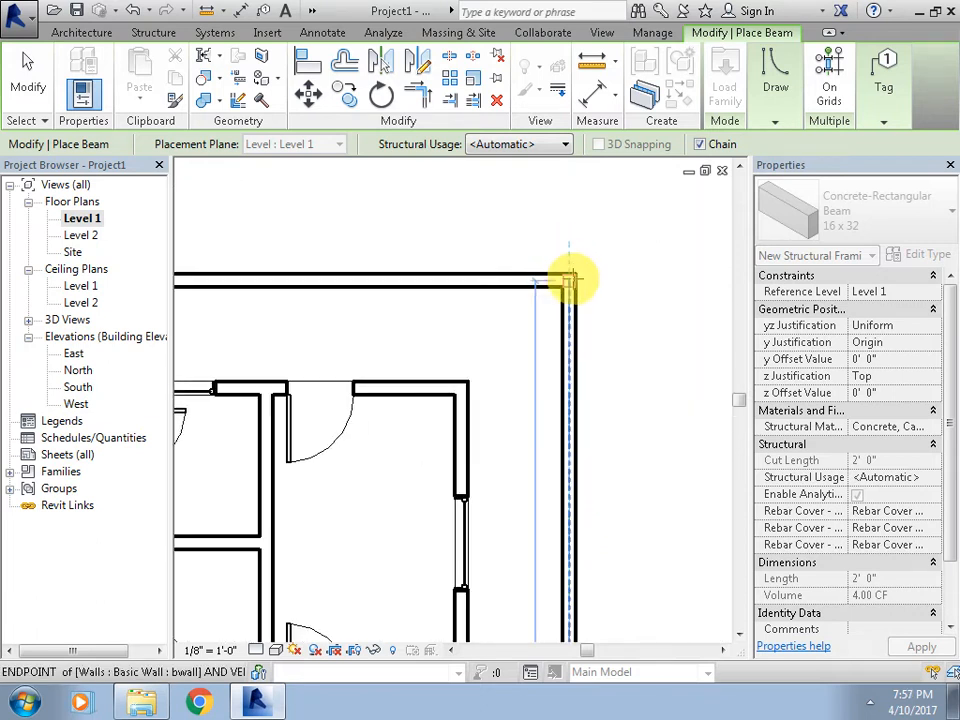
left_click(569, 280)
Continue the beam along the rear boundary wall to the rear-left corner, end the chain, and show the beams in the 3D view.
middle_click_drag(368, 315, 683, 377)
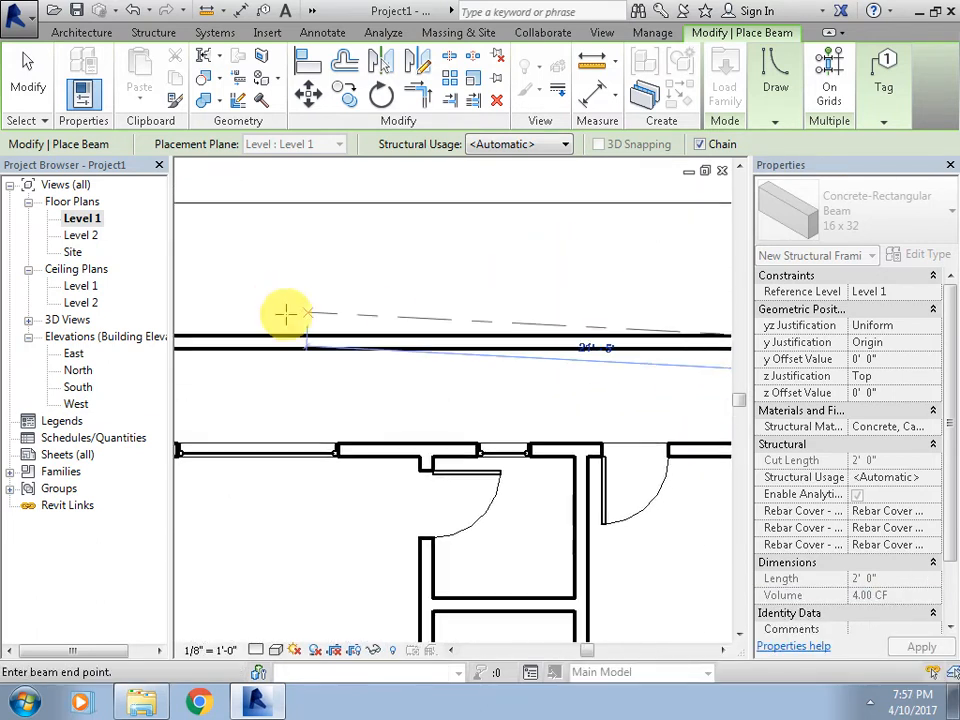
middle_click_drag(287, 320, 557, 363)
scroll(362, 383, "up", 2)
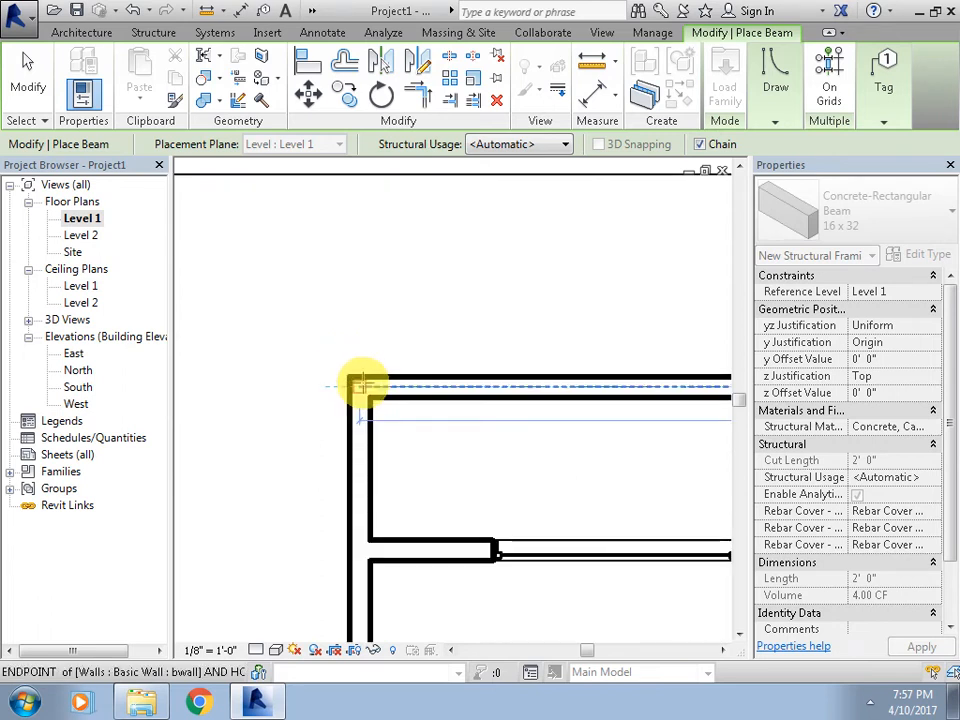
left_click(362, 383)
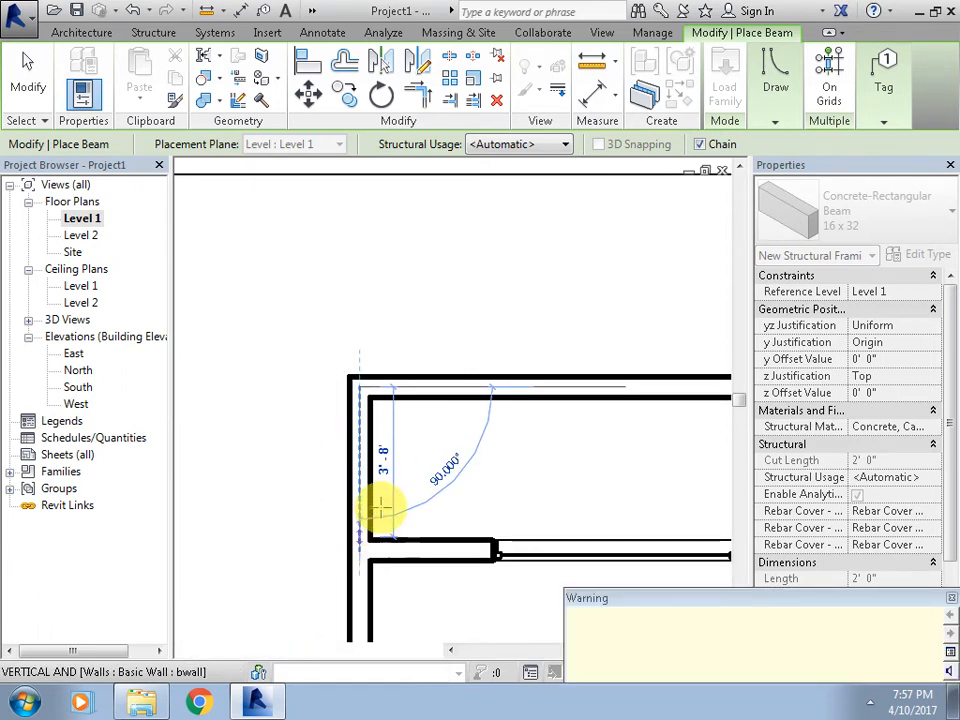
key("Escape")
key("Escape")
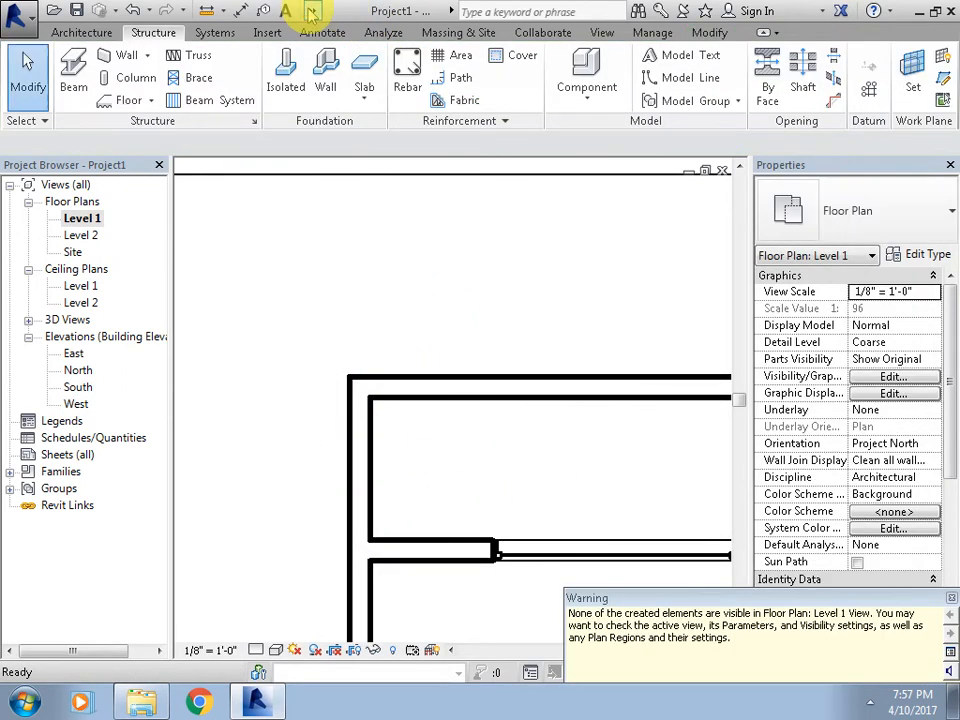
left_click(311, 11)
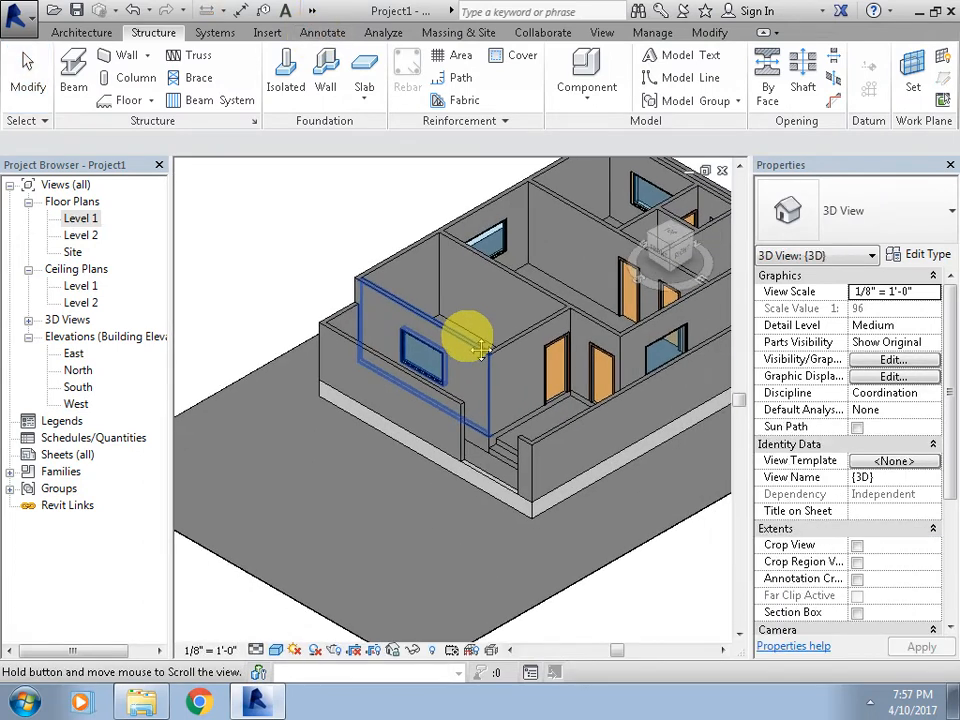
scroll(529, 557, "up", 2)
scroll(521, 540, "up", 3)
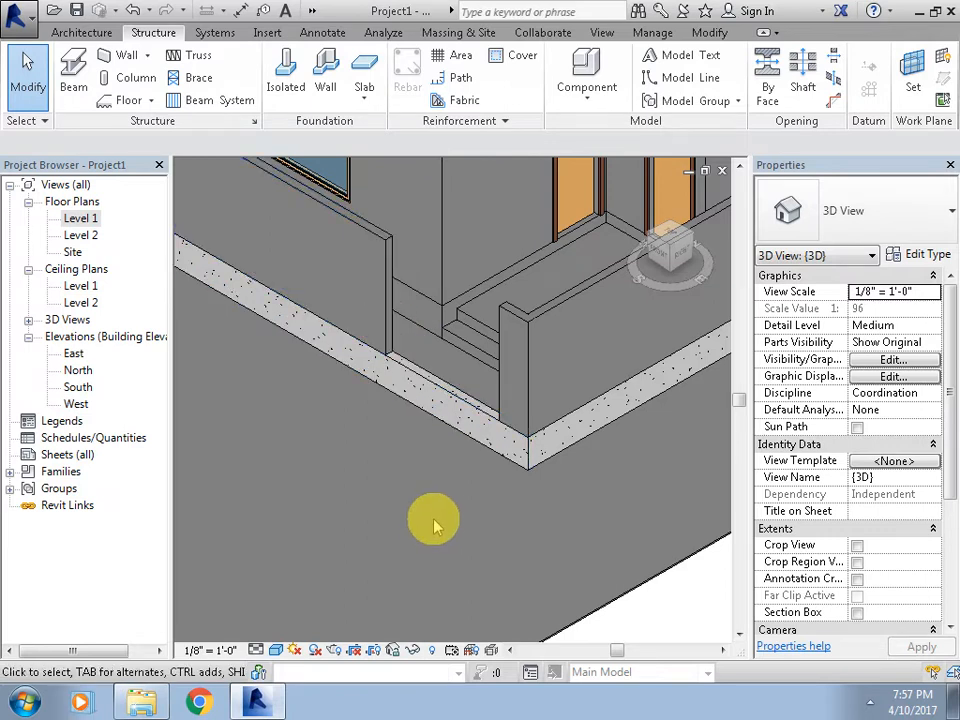
In the South elevation, try setting the front concrete beam type's height h to 3' 0".
double_click(78, 387)
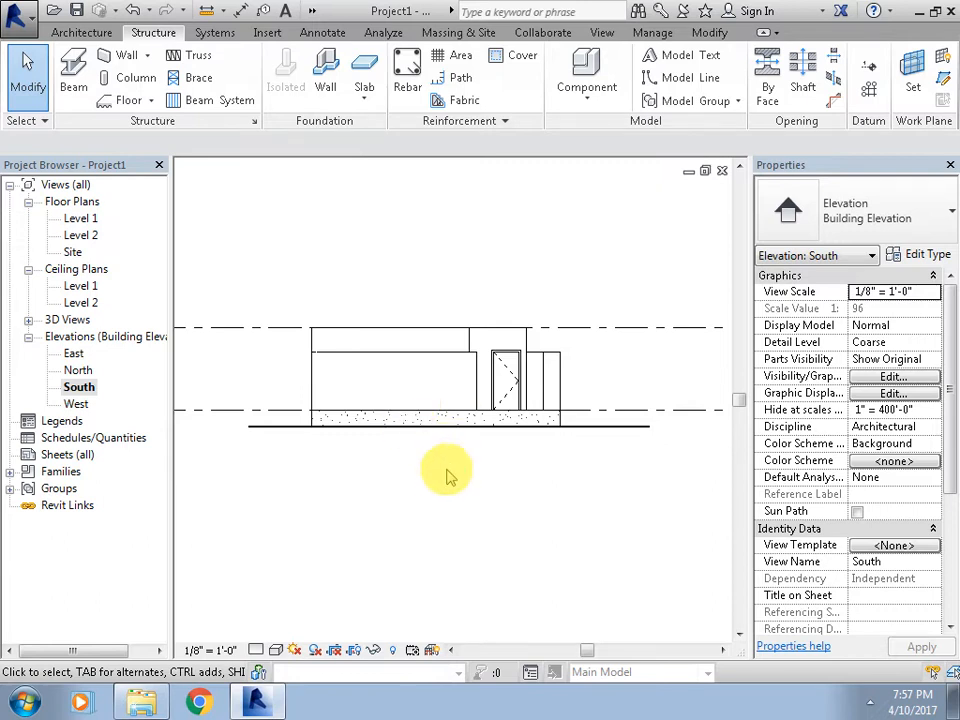
scroll(480, 450, "up", 4)
left_click(565, 413)
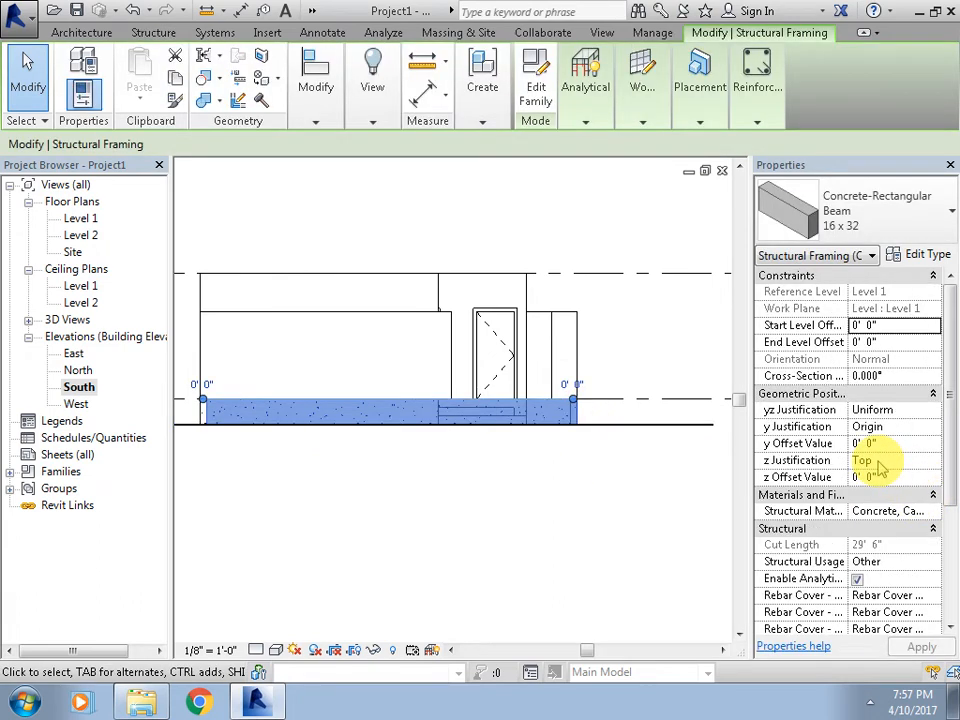
left_click(525, 568)
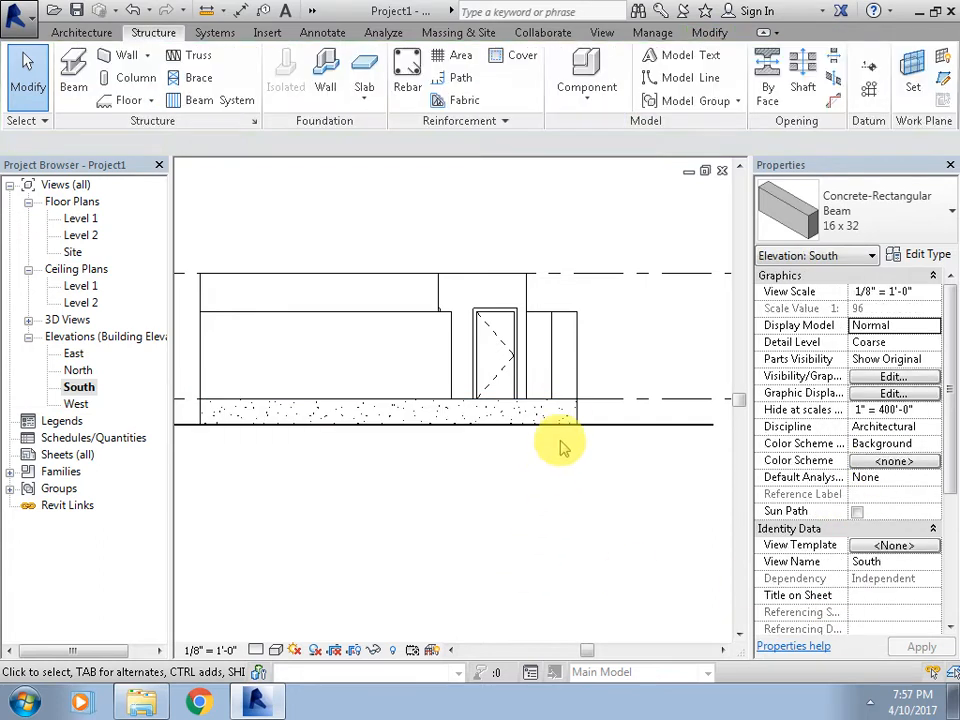
left_click(592, 410)
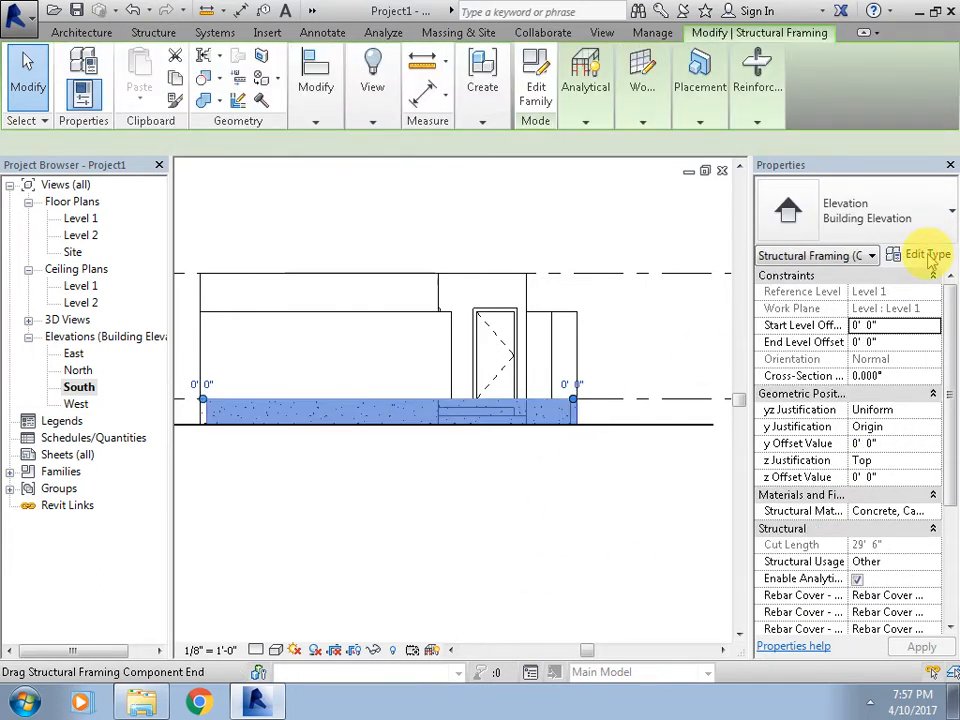
left_click(920, 254)
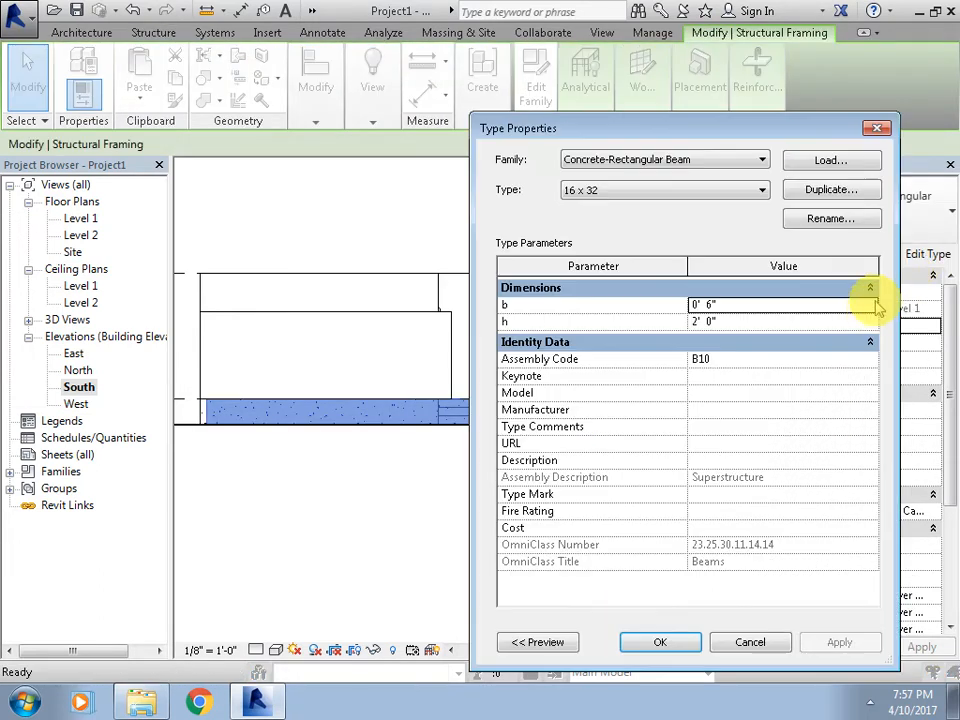
left_click(735, 322)
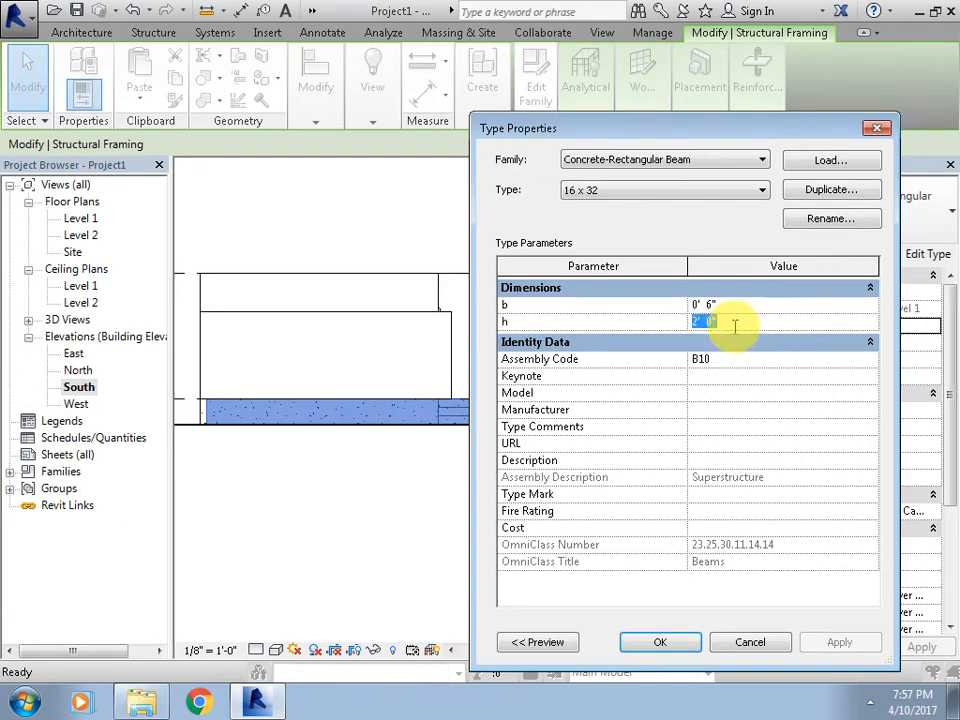
type("3")
key("Return")
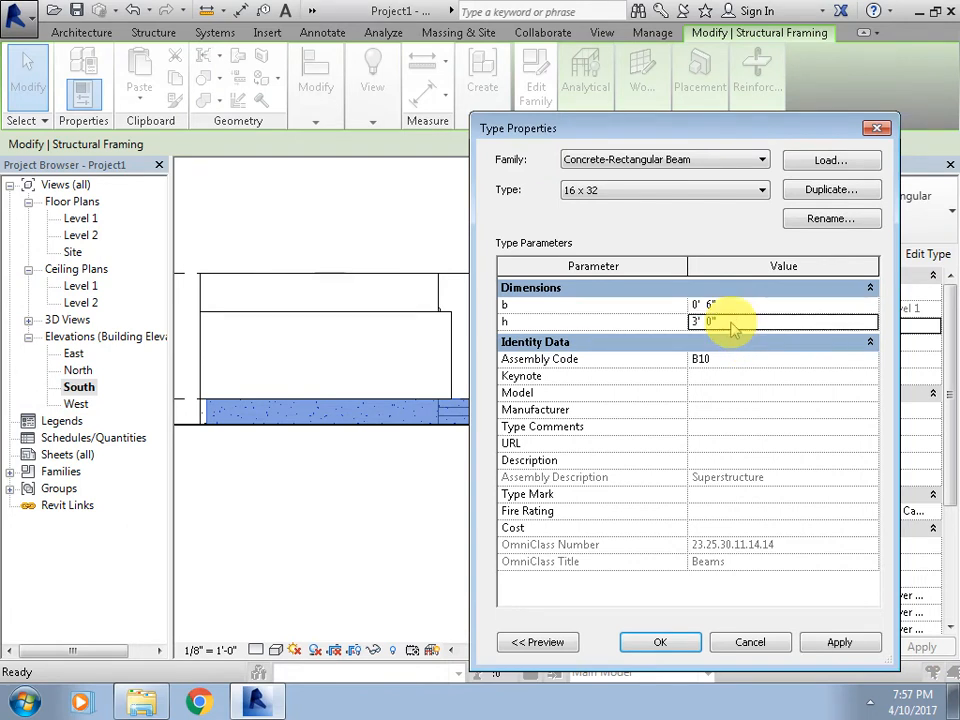
left_click(650, 641)
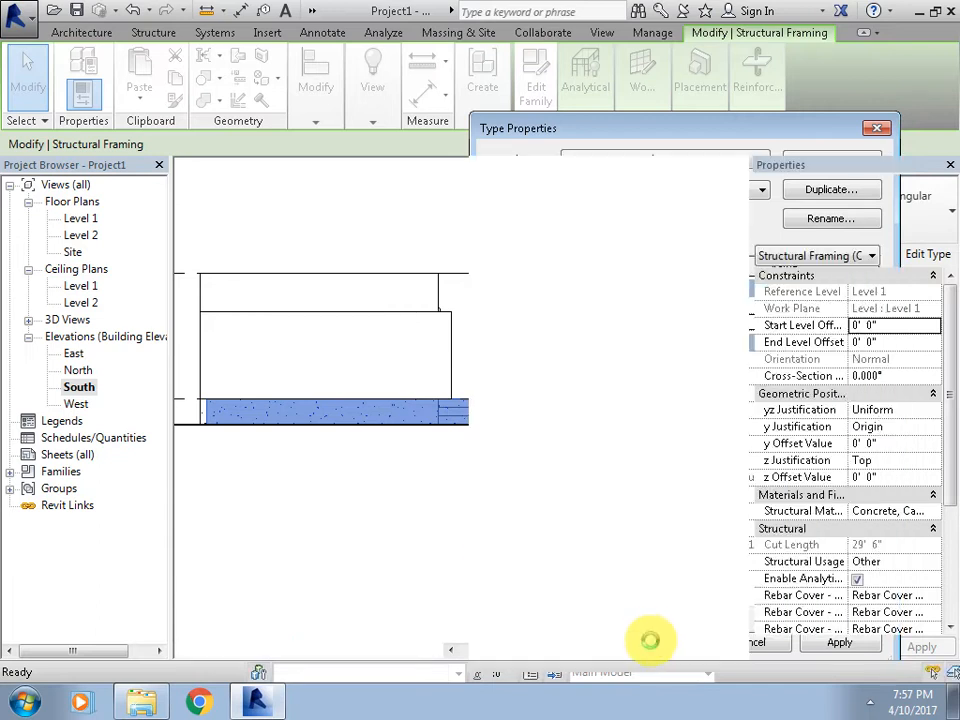
left_click(585, 598)
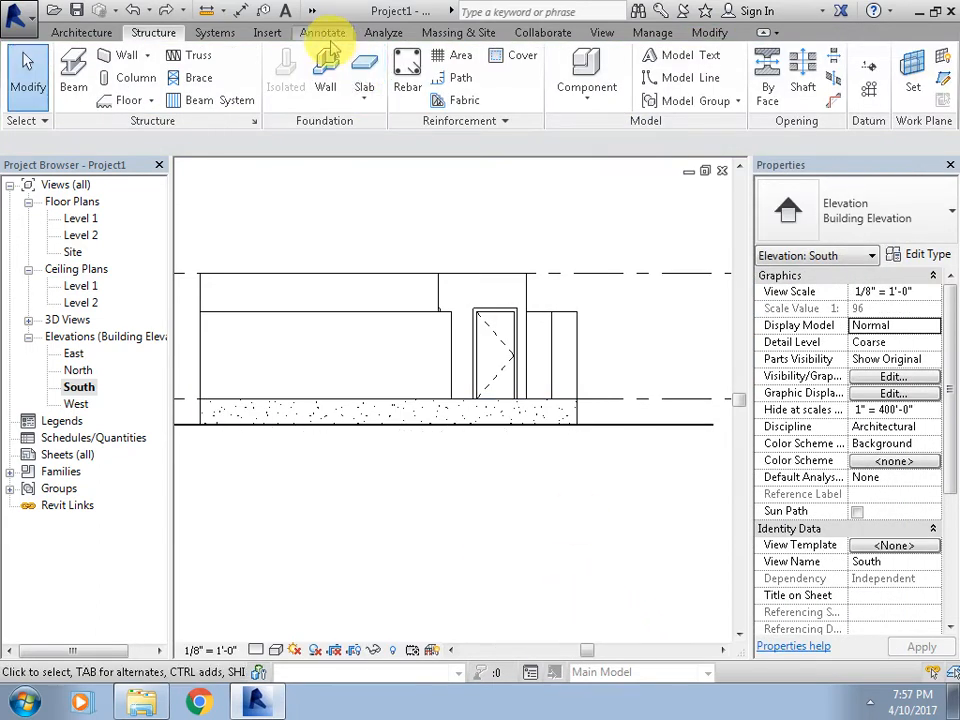
Examine the beams along the boundary walls and the entrance steps in the 3D view.
left_click(313, 11)
left_click(317, 41)
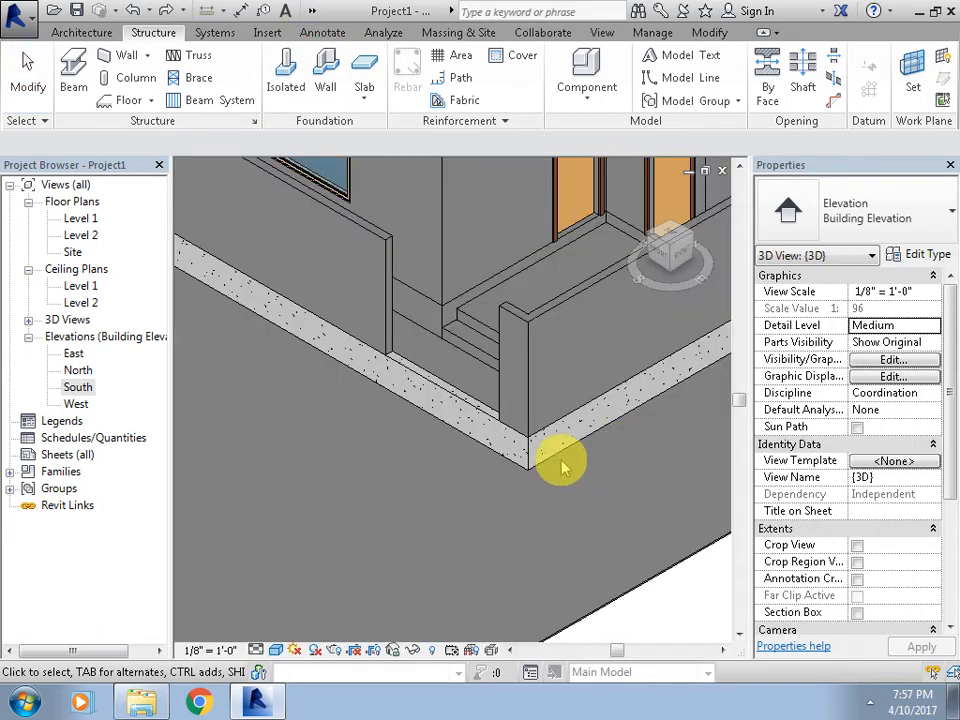
scroll(562, 466, "down", 3)
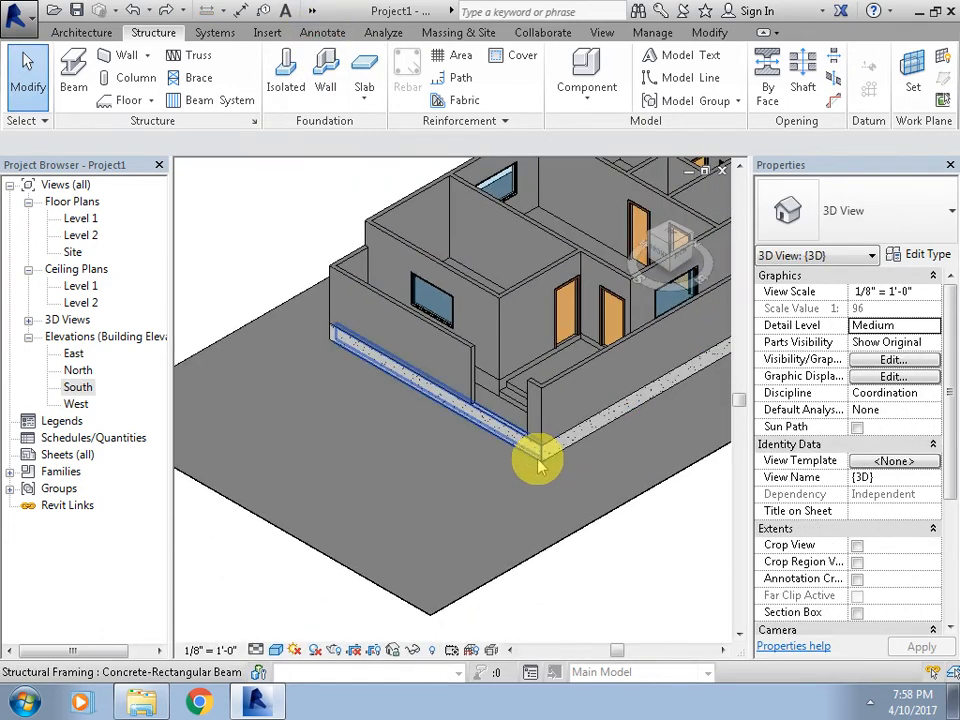
scroll(537, 458, "up", 3)
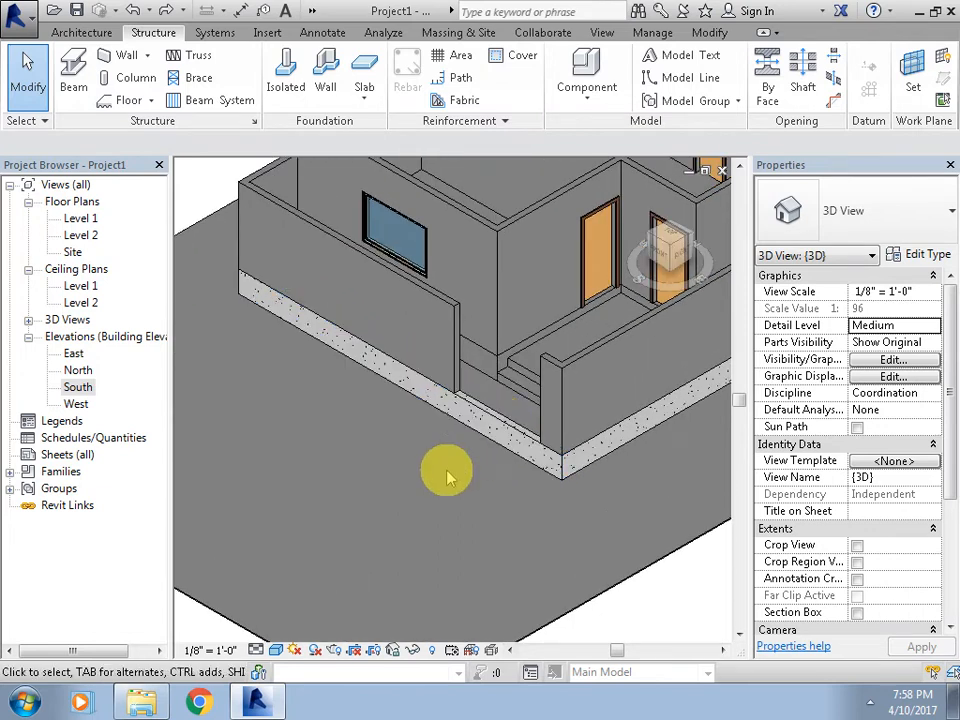
left_click(78, 31)
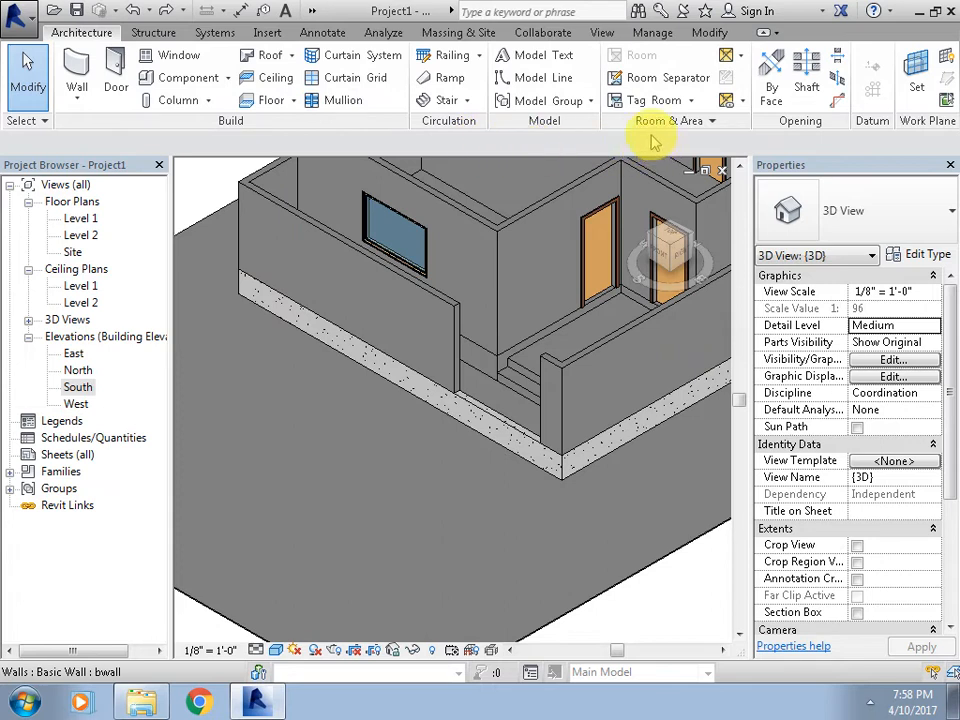
left_click(467, 101)
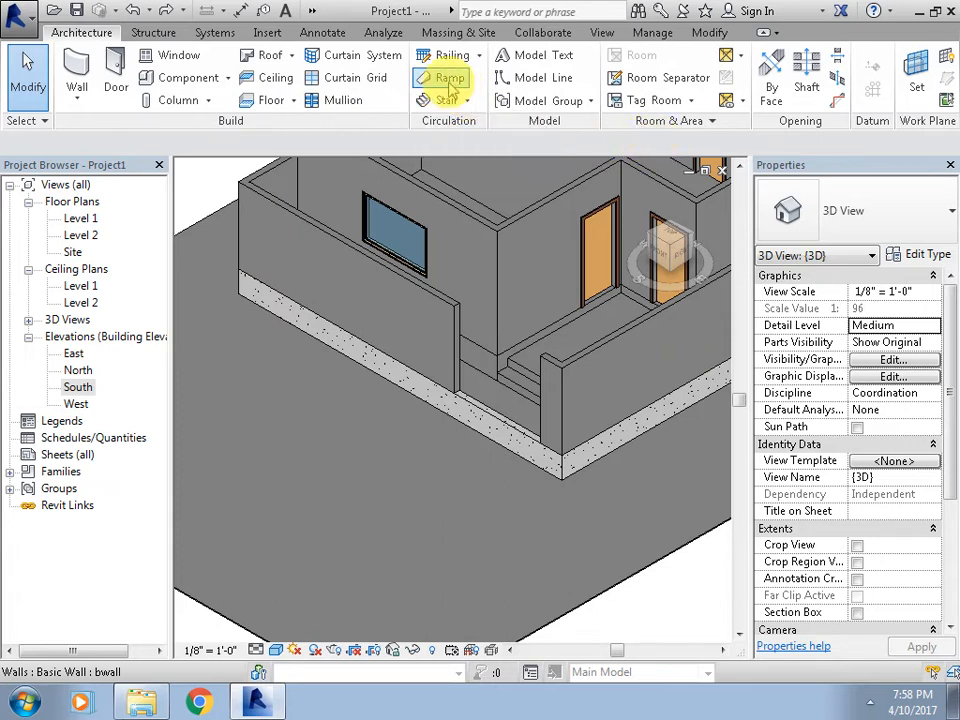
middle_click_drag(437, 440, 458, 382, "shift")
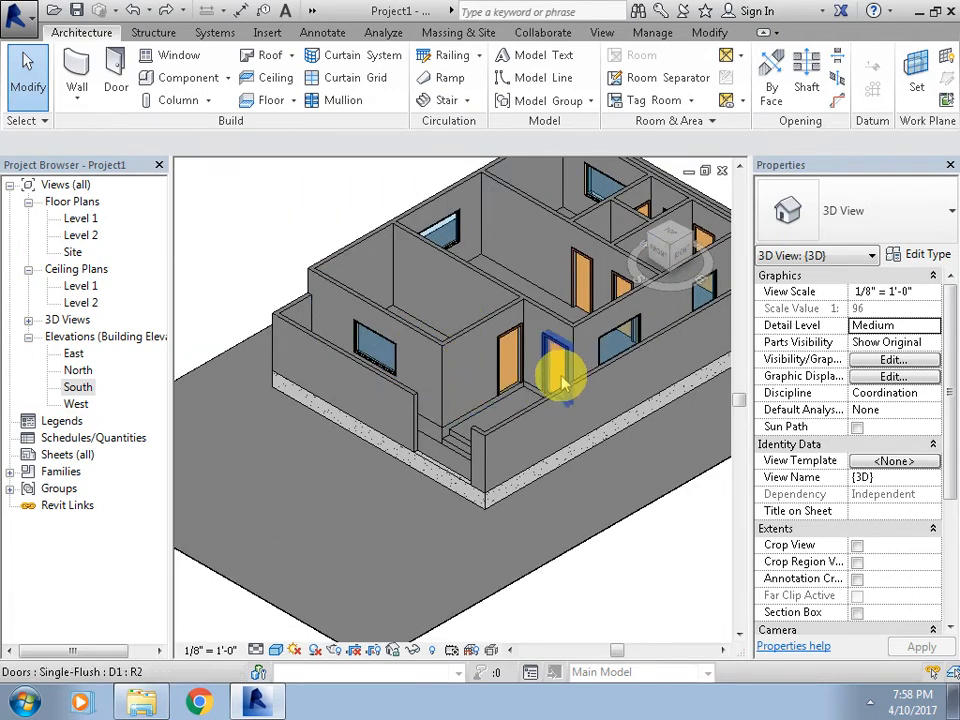
middle_click_drag(533, 400, 311, 381, "shift")
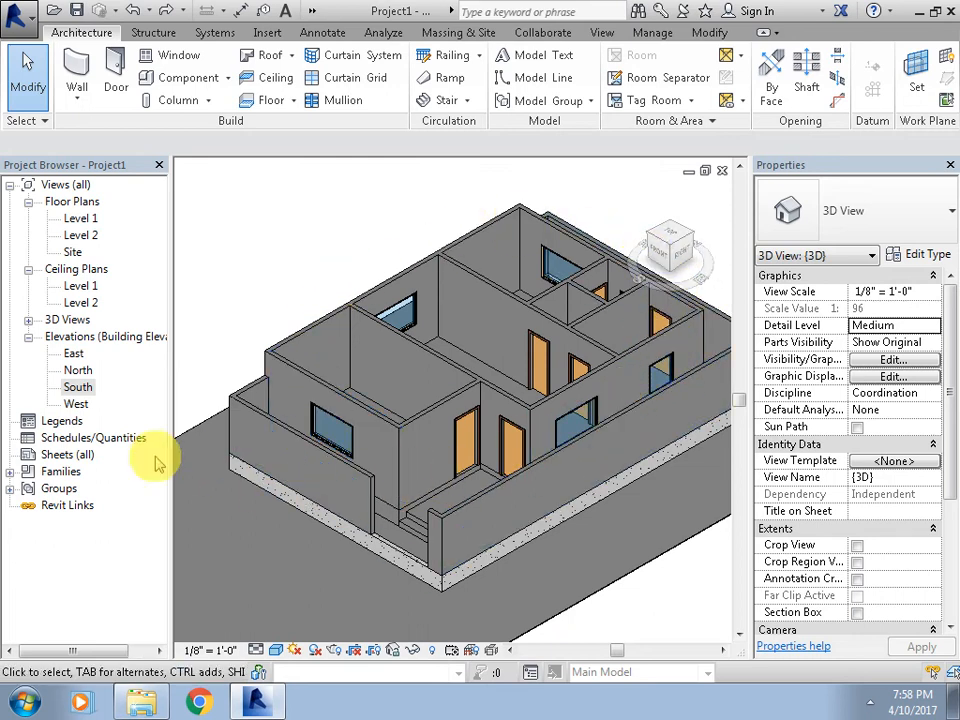
Check the level elevations and the front house wall's height properties in the South elevation.
double_click(78, 388)
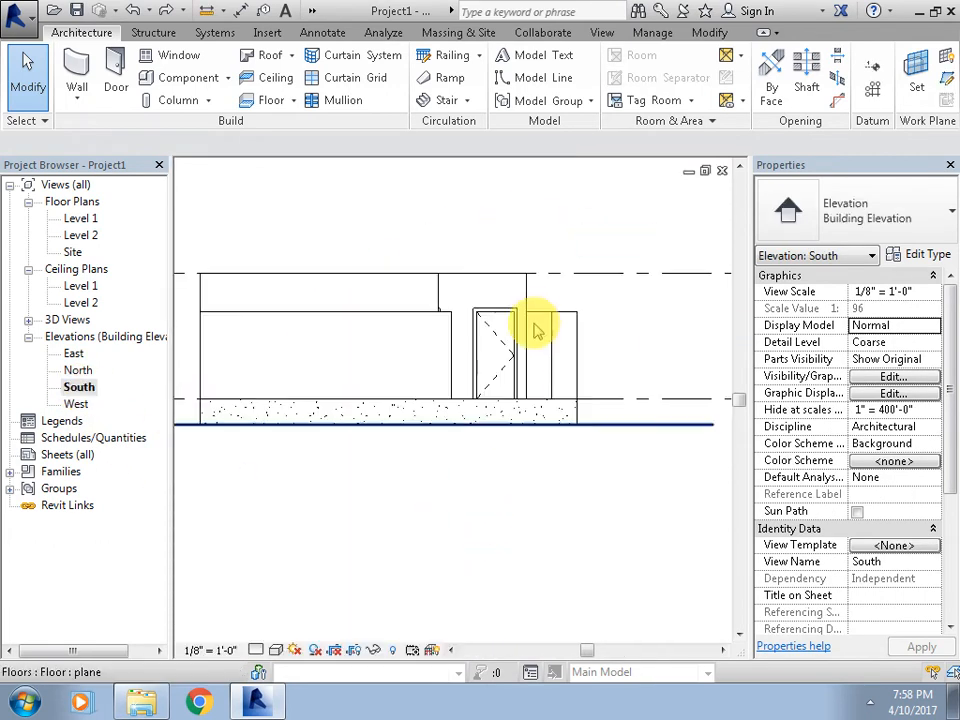
middle_click_drag(536, 321, 534, 431)
scroll(523, 431, "right", 5)
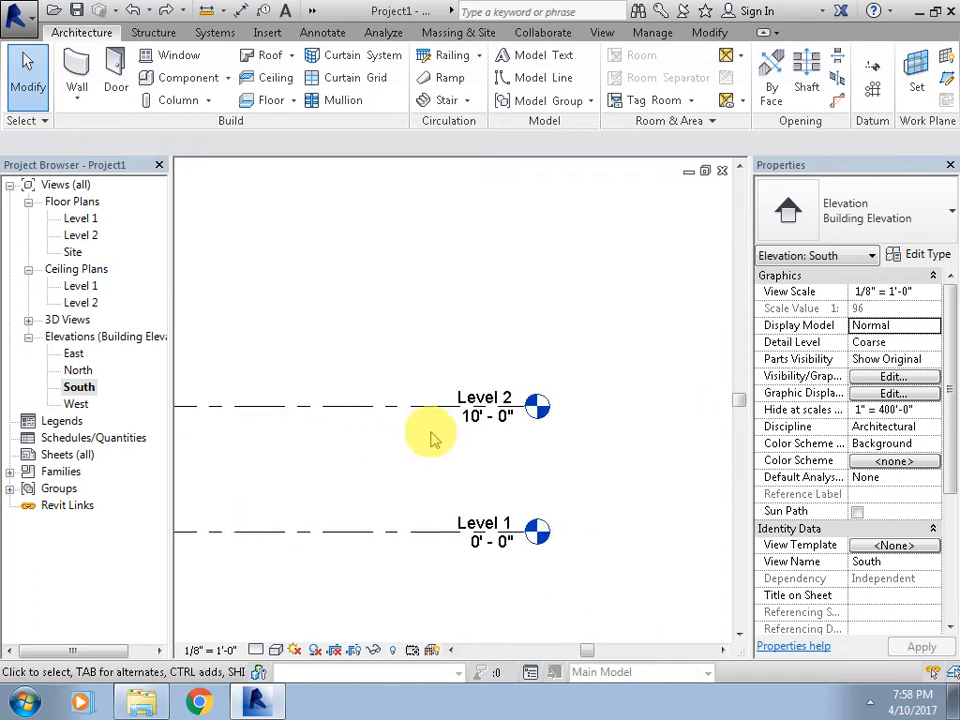
scroll(426, 439, "up", 3)
scroll(568, 444, "down", 4)
middle_click_drag(394, 437, 754, 489)
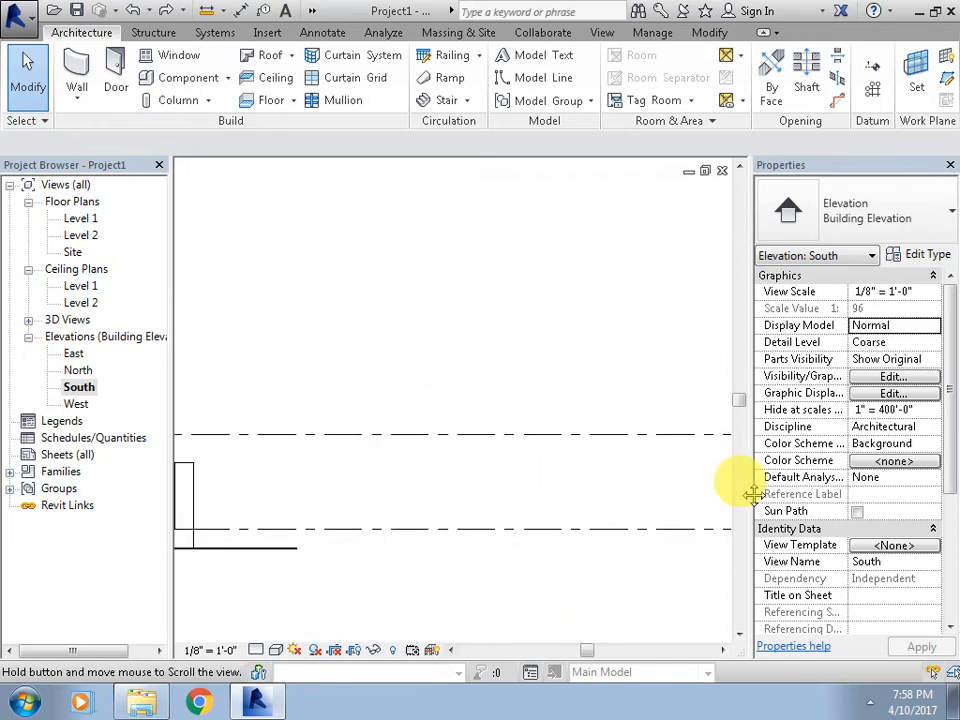
scroll(617, 468, "up", 1)
scroll(617, 468, "down", 1)
scroll(422, 439, "up", 2)
left_click(433, 422)
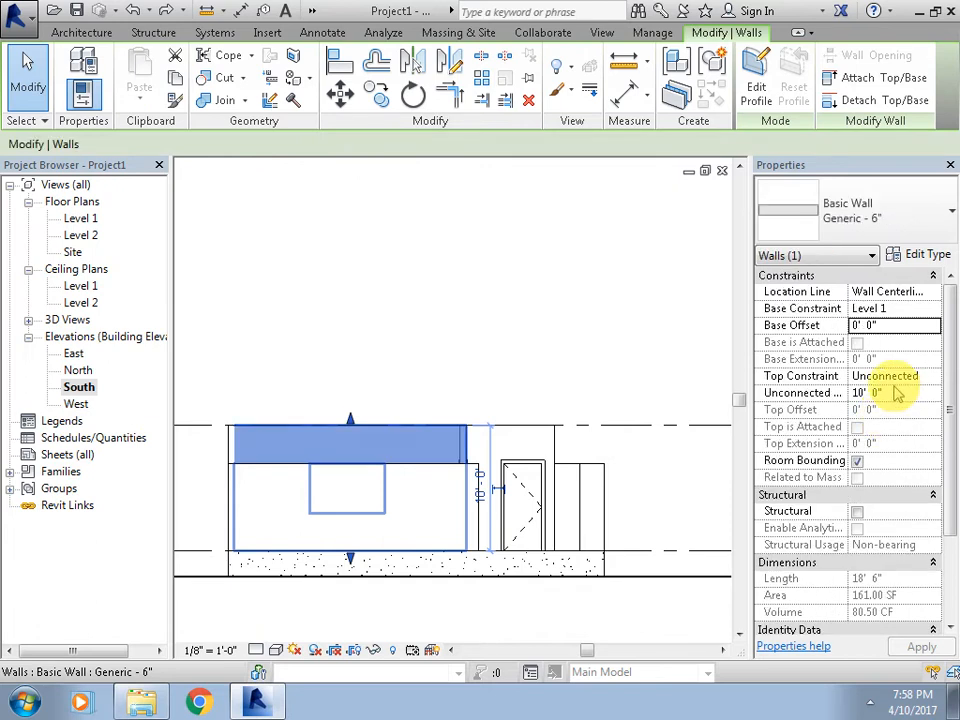
scroll(585, 362, "down", 3)
middle_click_drag(585, 362, 484, 343)
left_click(484, 343)
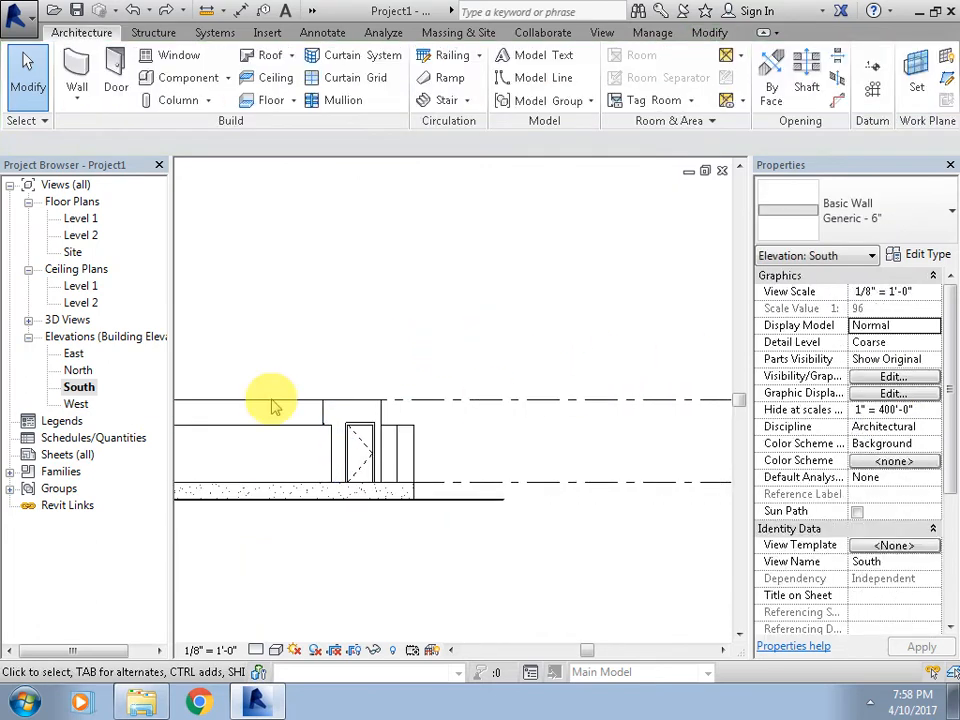
Set the elevation of Level 2 to 10' 6" and inspect the gap above the house walls.
middle_click_drag(700, 440, 445, 452)
scroll(336, 414, "up", 2)
left_click(326, 407)
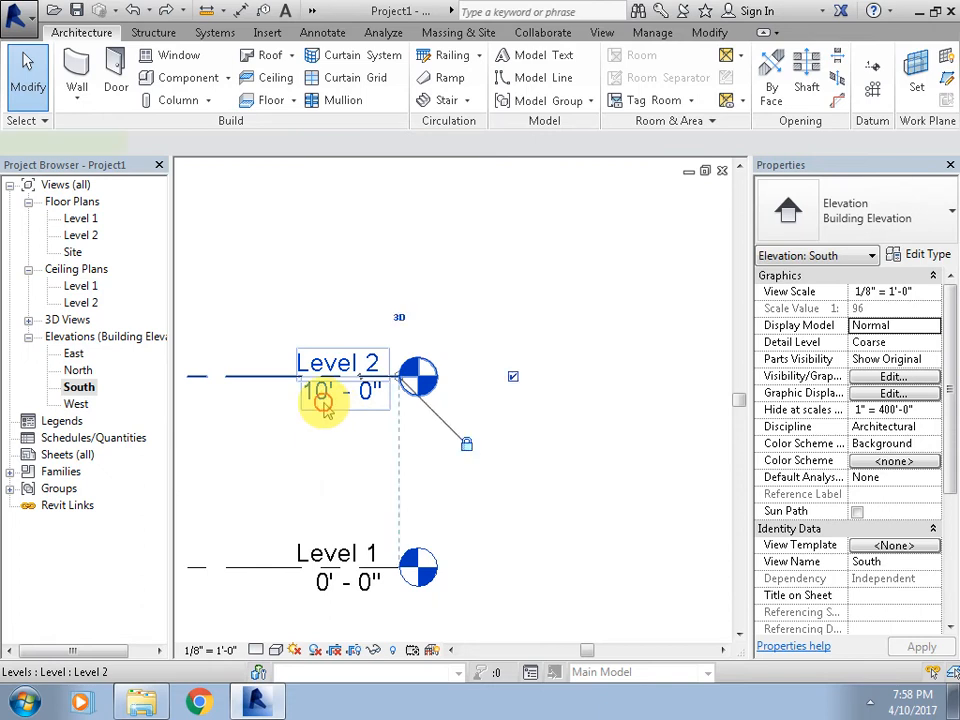
left_click(323, 410)
type("10.5")
key("Return")
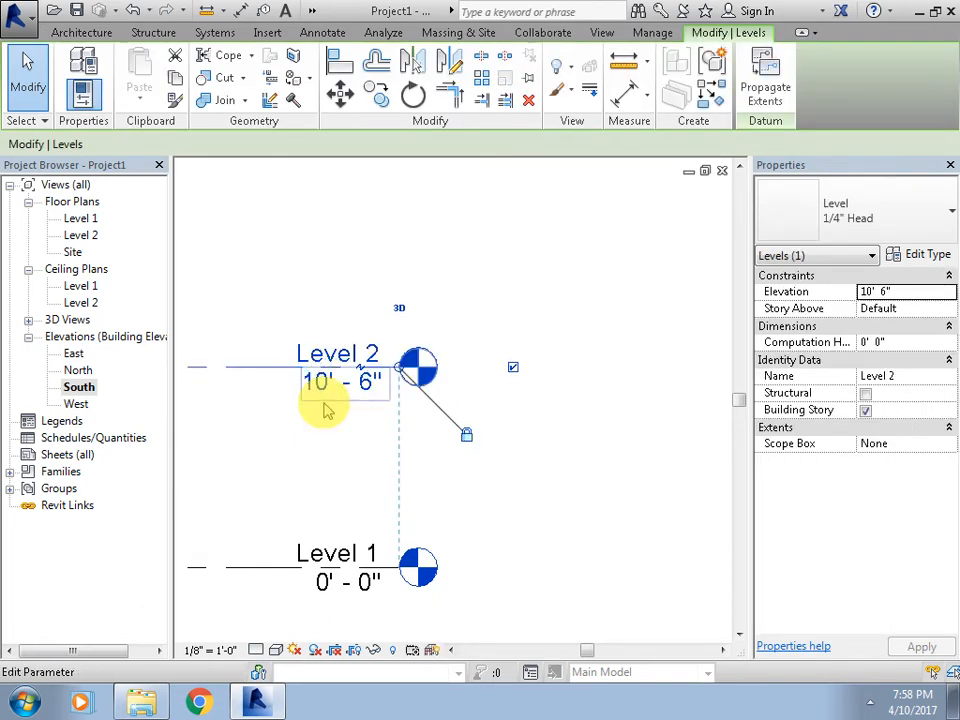
scroll(345, 512, "down", 3)
middle_click_drag(345, 512, 789, 555)
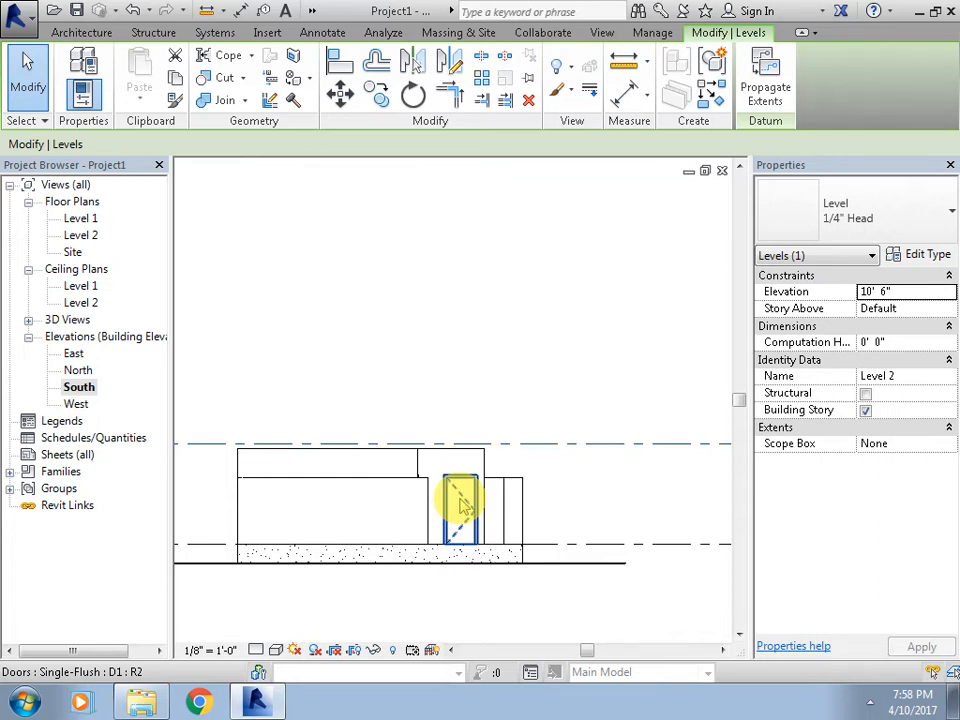
left_click(456, 379)
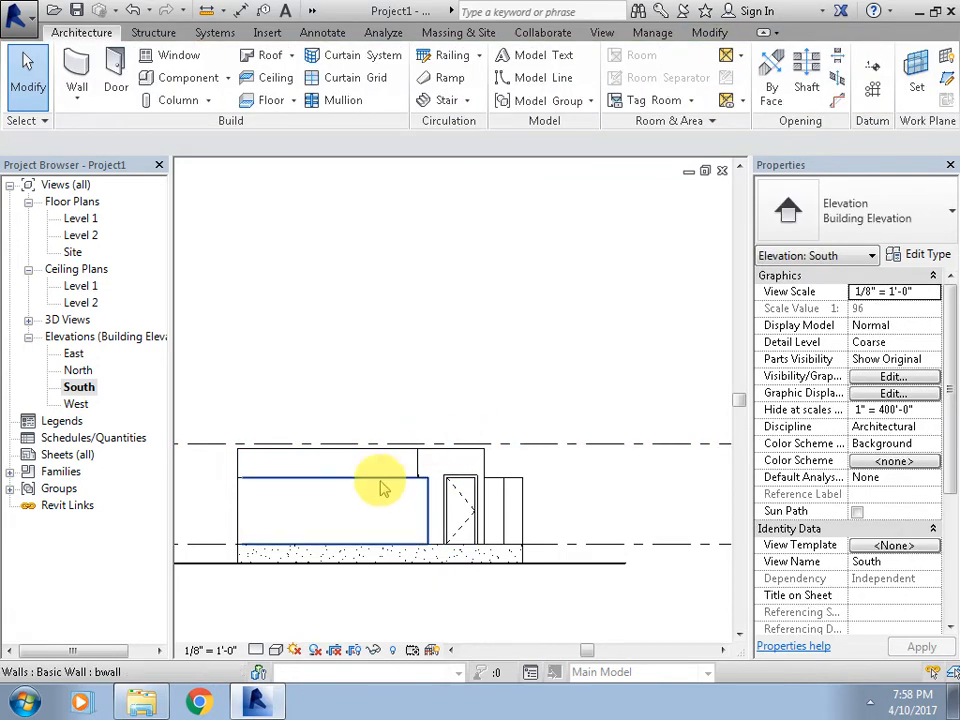
middle_click_drag(381, 486, 477, 497)
scroll(365, 475, "up", 4)
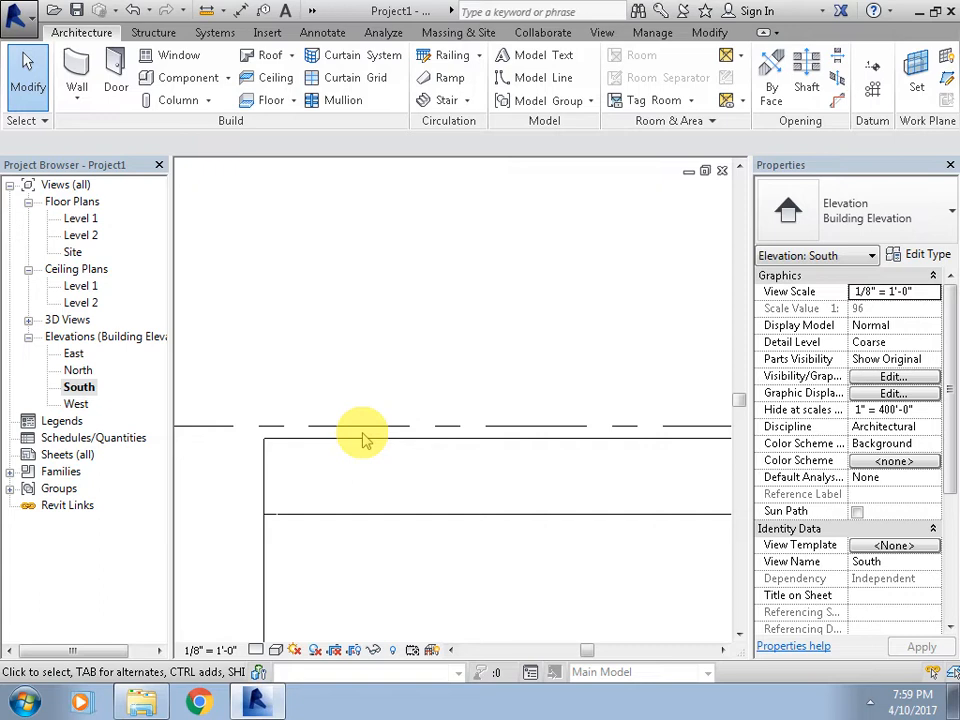
Open the Level 1 floor plan and start a roof by footprint, choosing Level 1 as its level.
left_click(290, 56)
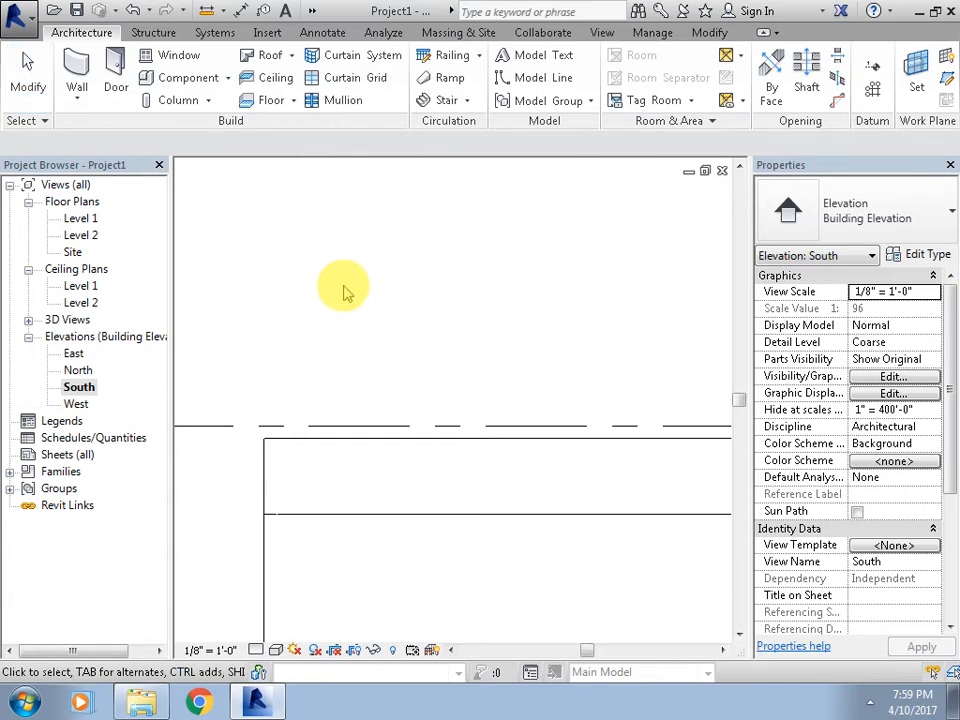
double_click(81, 219)
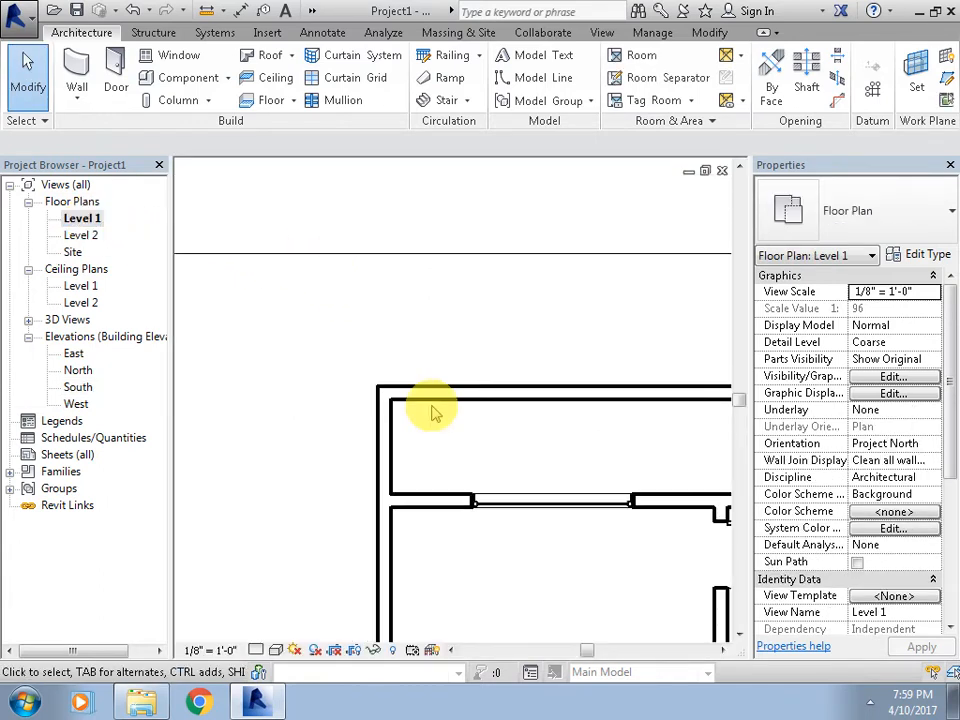
left_click(271, 55)
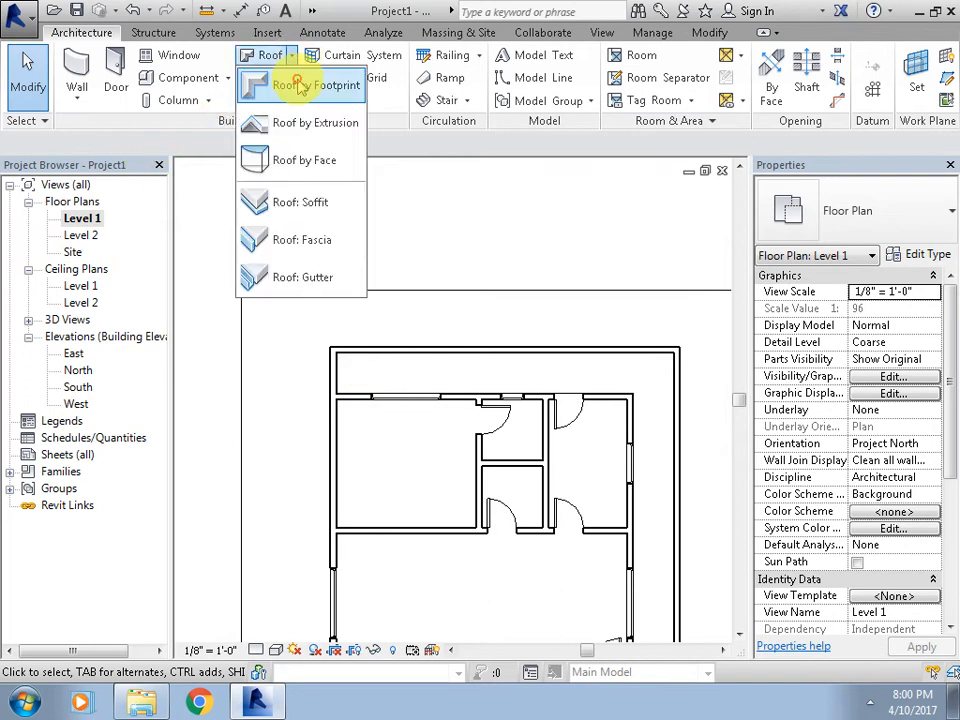
left_click(302, 87)
left_click(450, 363)
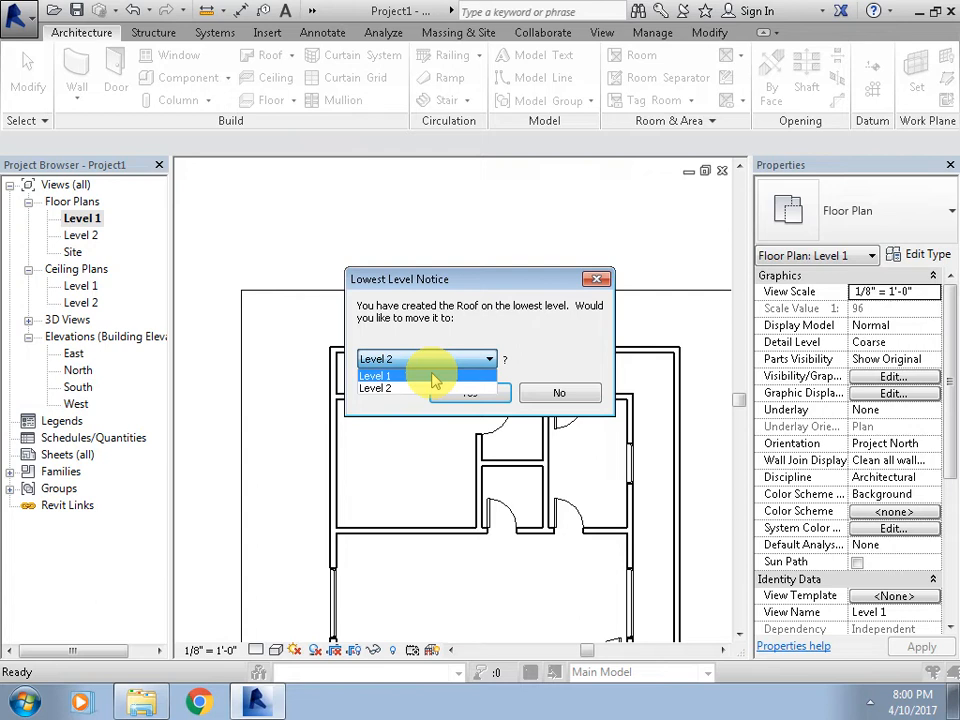
left_click(432, 376)
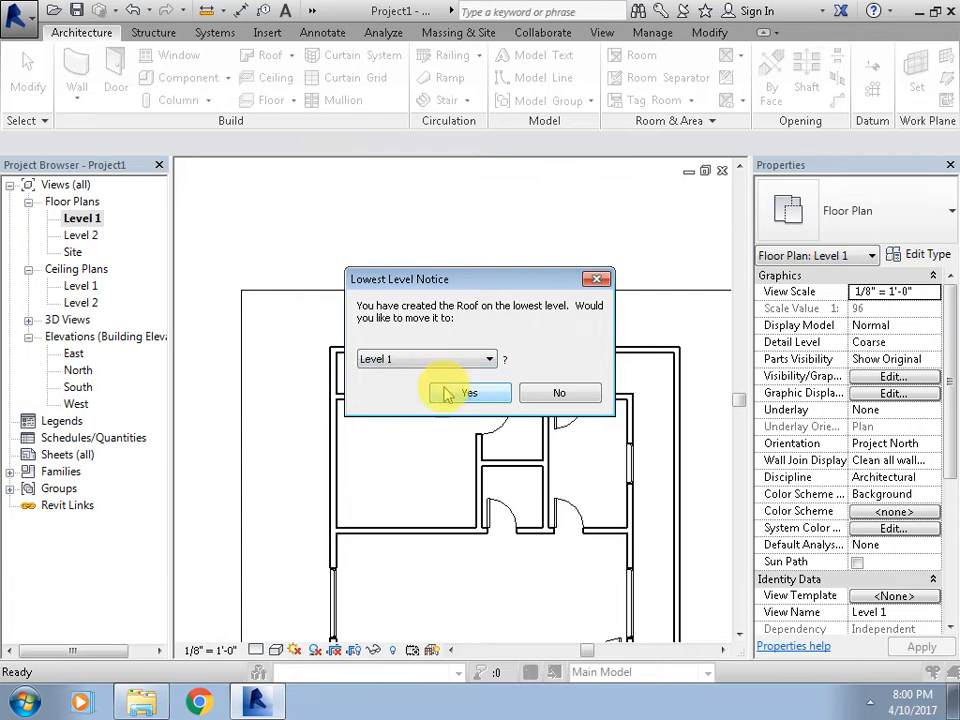
left_click(445, 393)
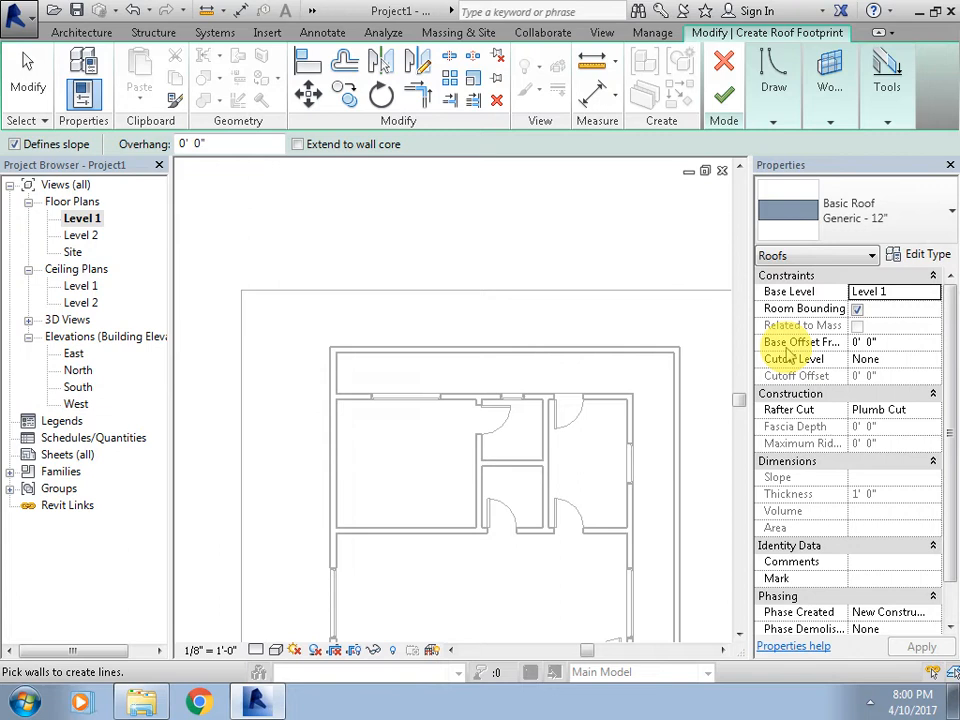
Set the new roof's base offset from its level to 10' 0".
left_click(898, 342)
type("10")
key("Return")
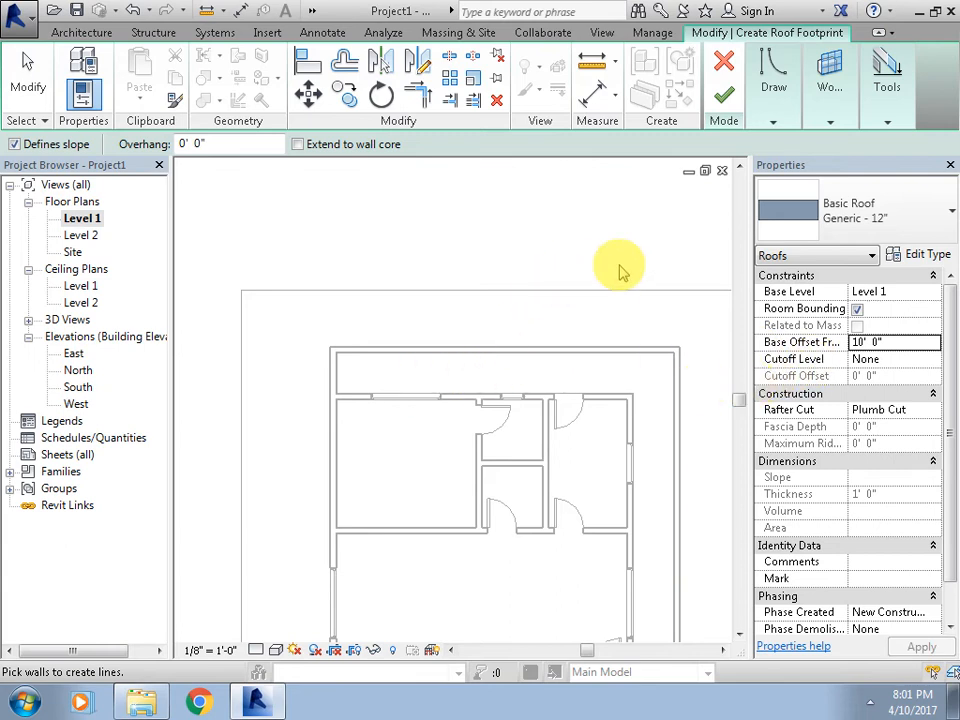
Set the structure layer thickness of the Generic - 12" roof type to 6" (.5 ft).
left_click(903, 256)
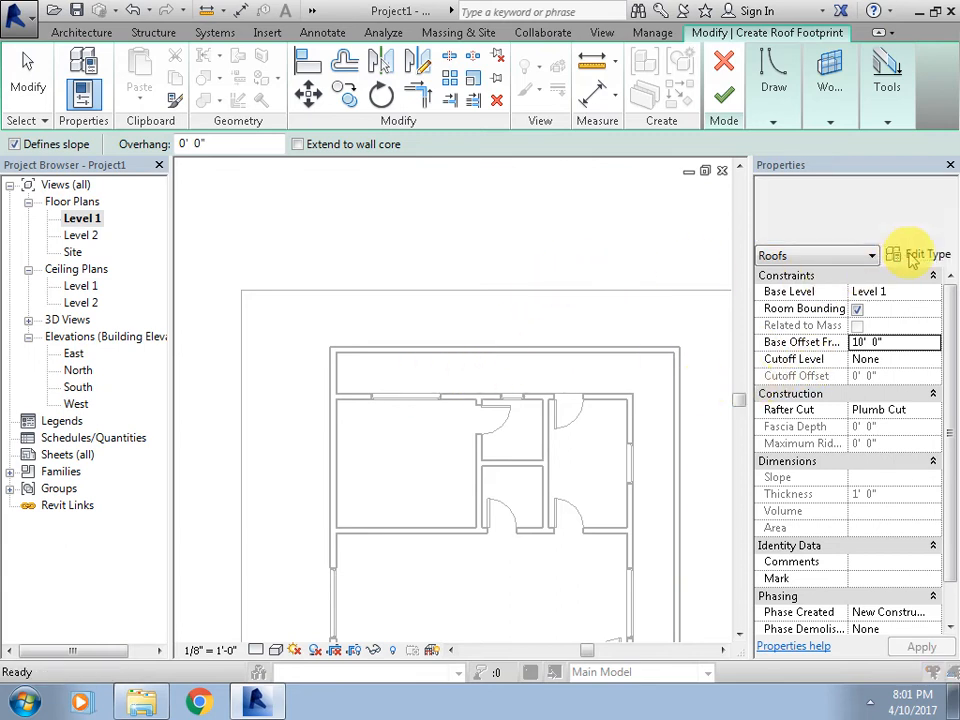
left_click(737, 305)
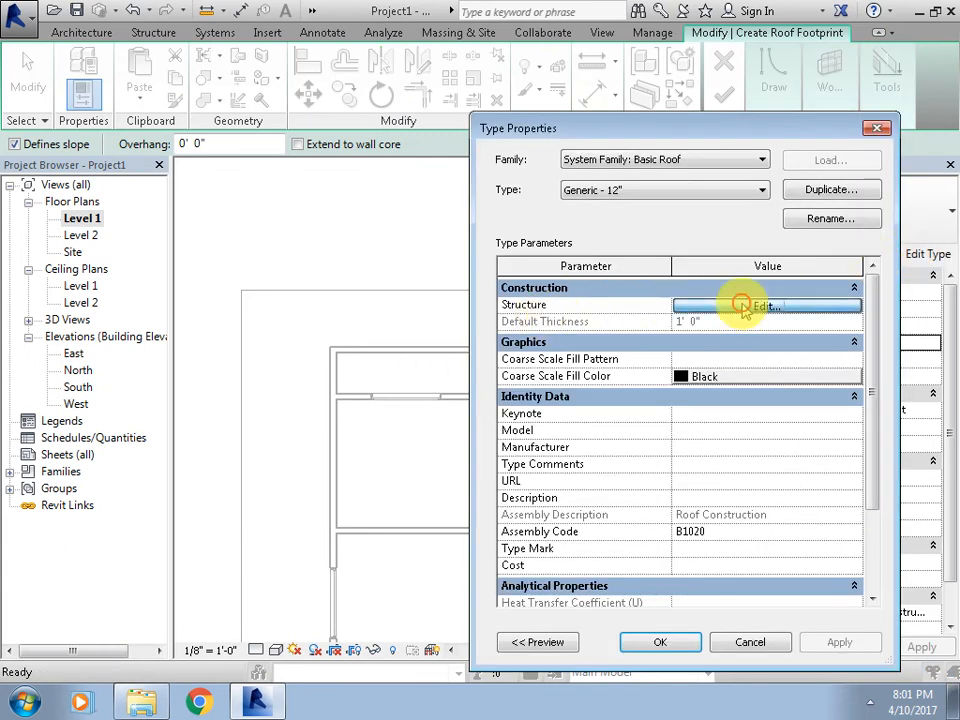
left_click(718, 302)
type("6")
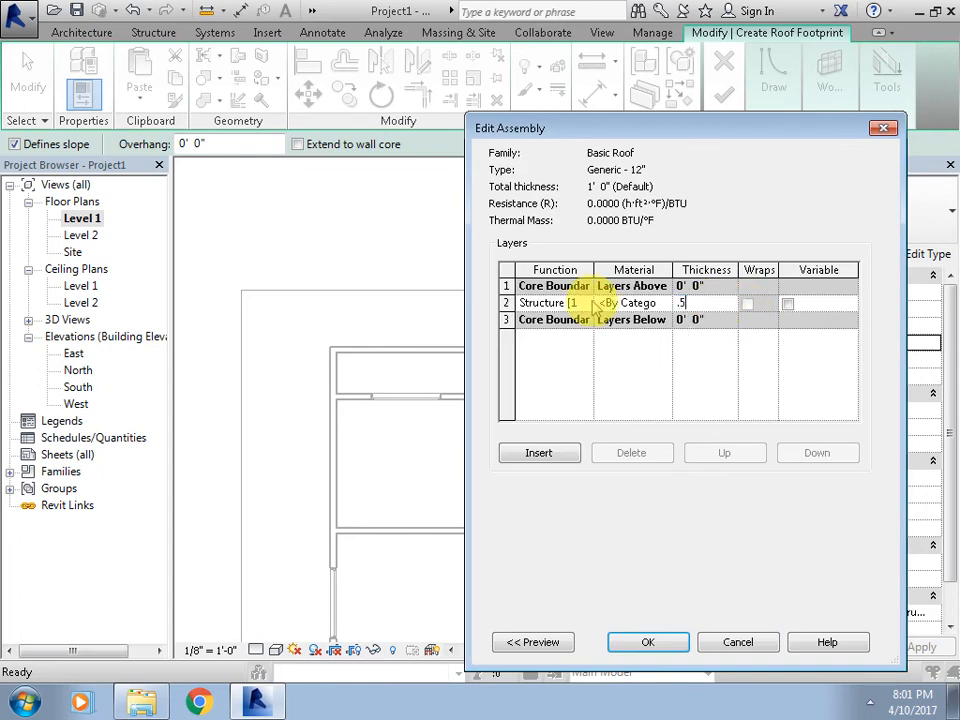
key("Tab")
left_click(648, 642)
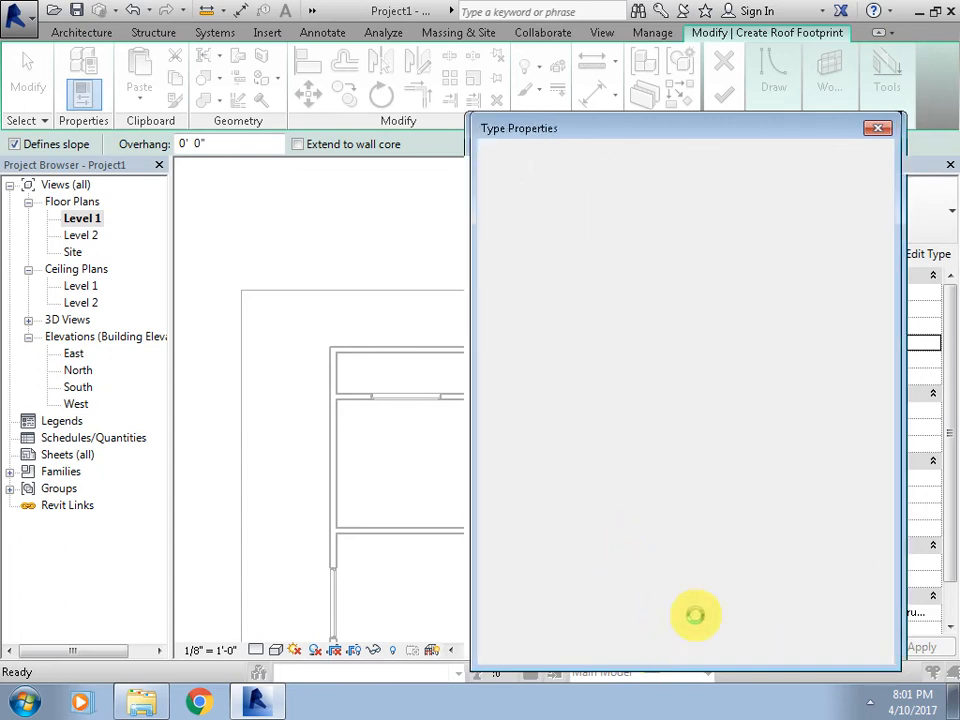
left_click(662, 643)
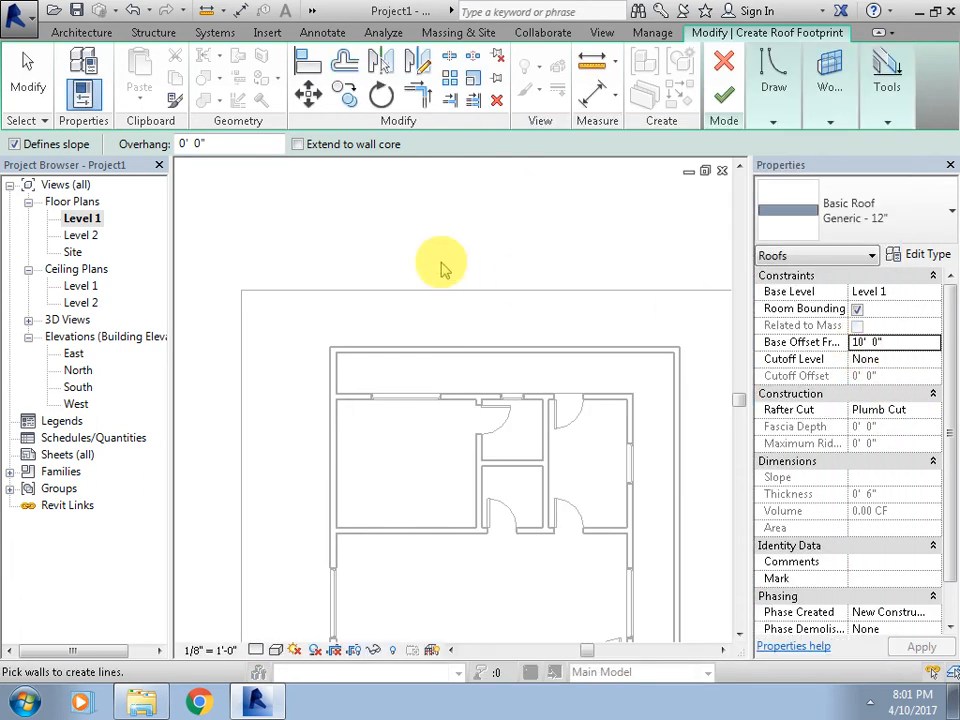
Turn off slope definition and pick the outer faces of the house's north and east walls as roof boundary lines.
left_click(40, 147)
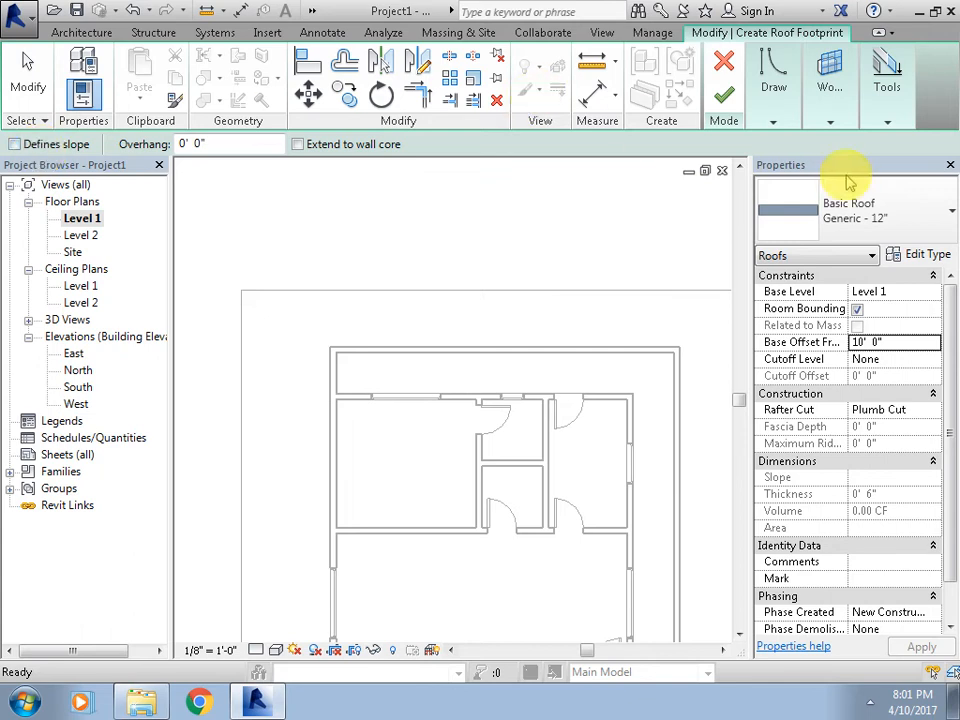
mouse_move(767, 122)
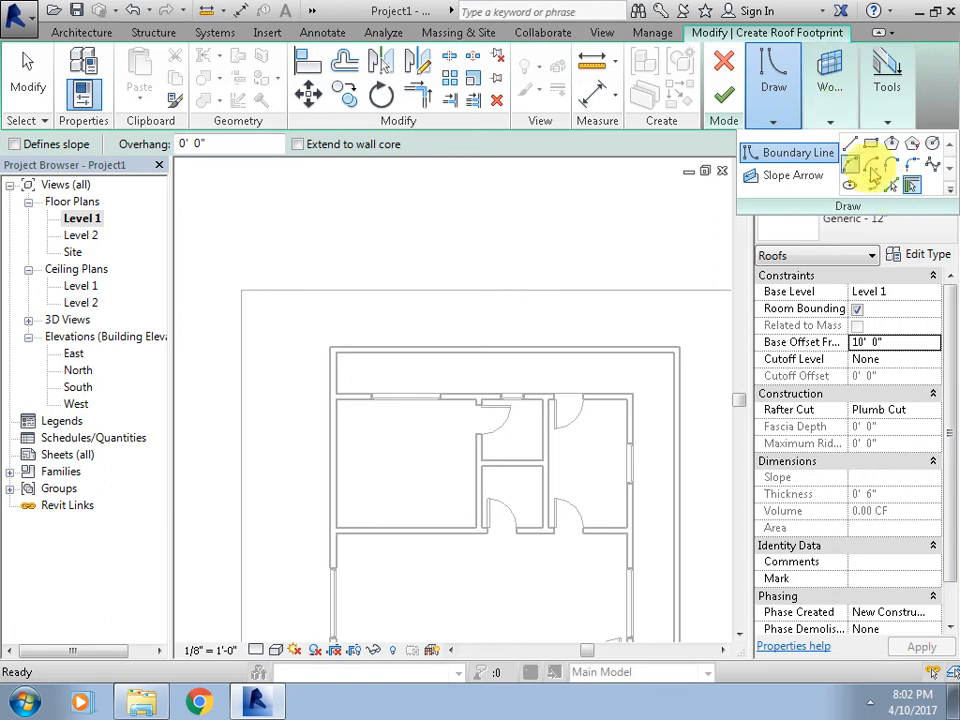
left_click(891, 185)
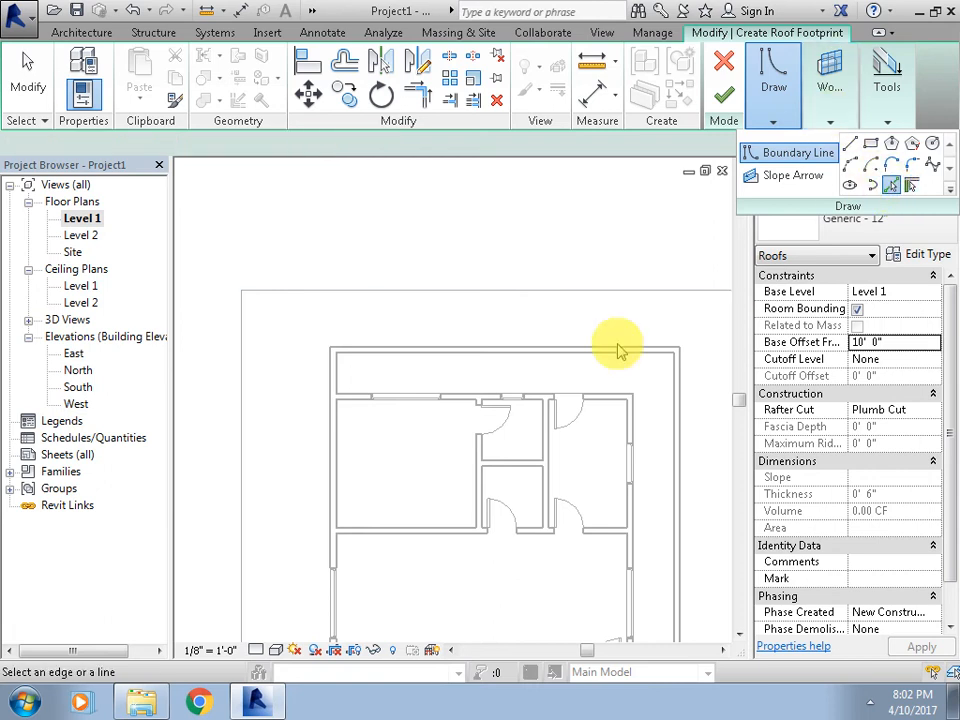
left_click(468, 393)
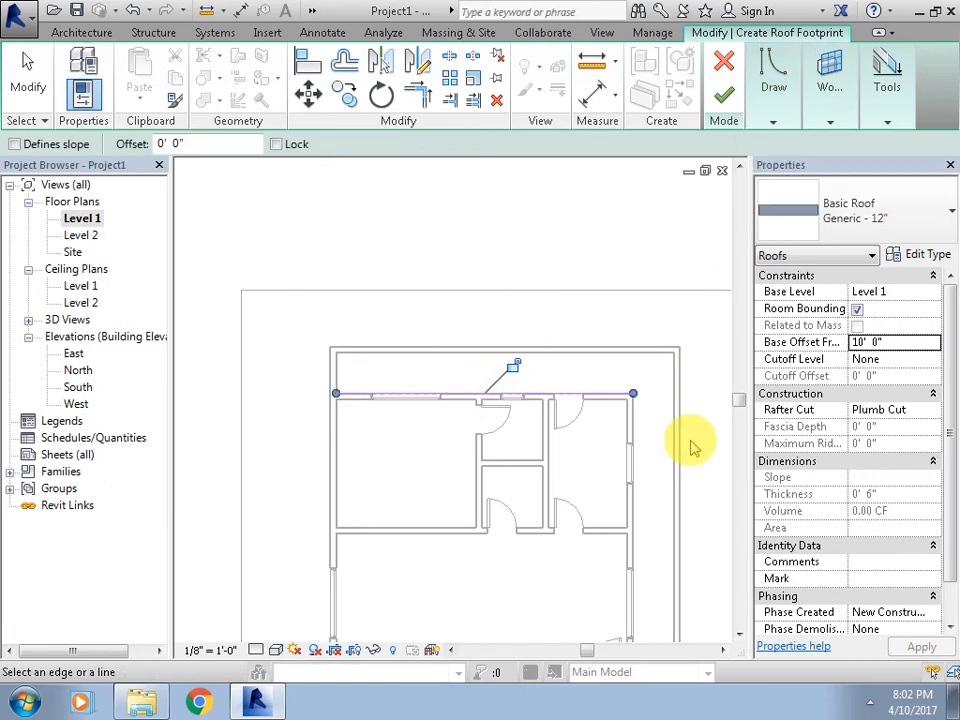
left_click(632, 445)
middle_click_drag(617, 476, 619, 210)
scroll(563, 500, "up", 3)
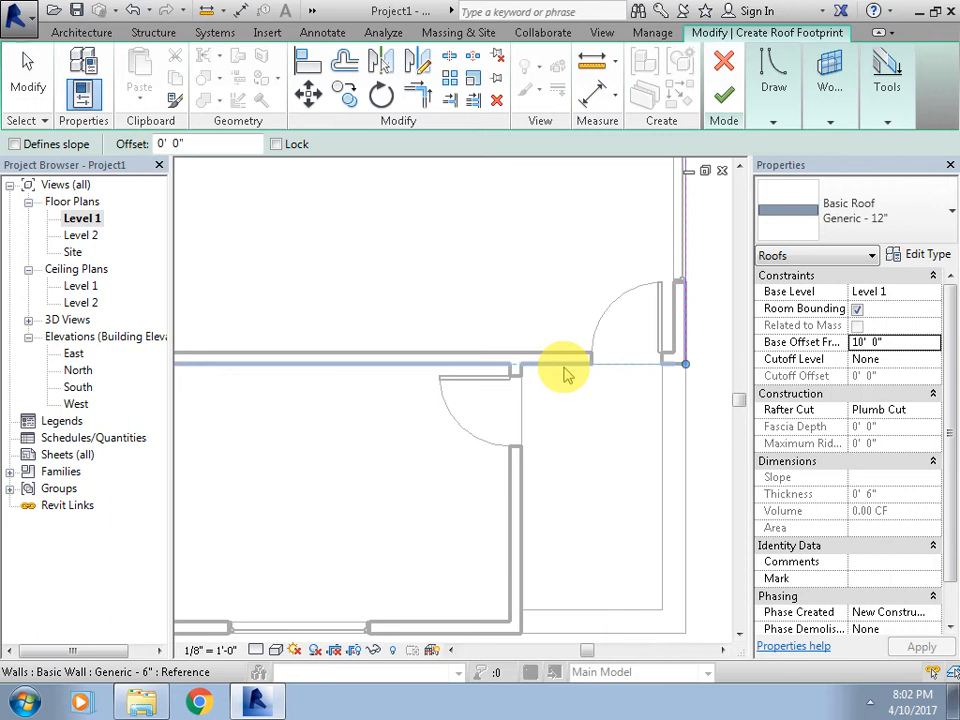
Pick the walls around the entrance recess, the south front wall and the west wall as the remaining roof boundary lines.
left_click(776, 120)
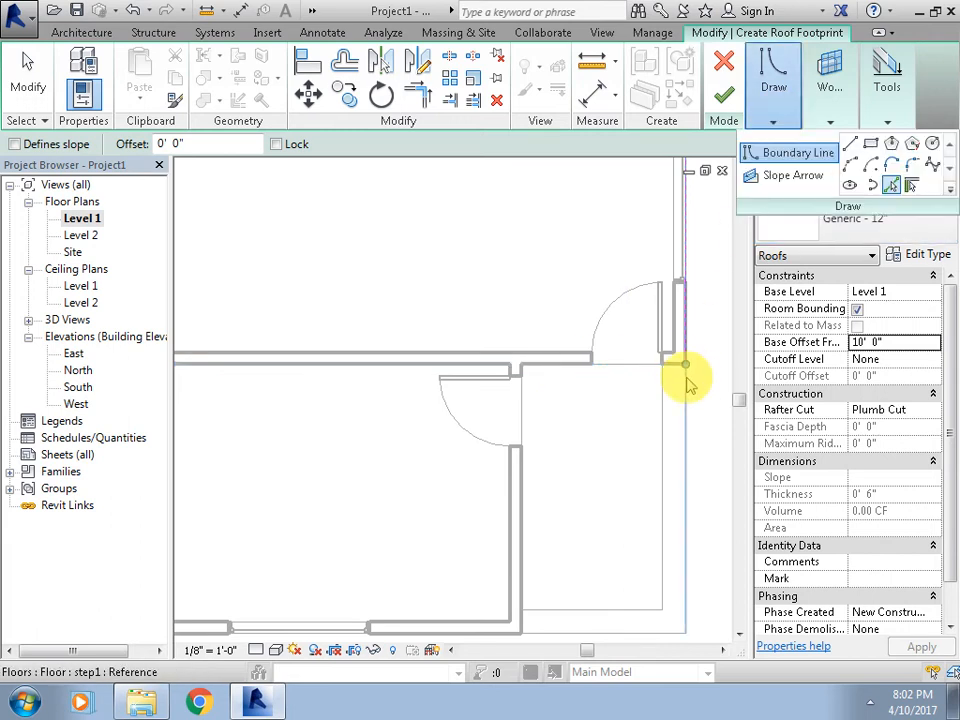
left_click(546, 366)
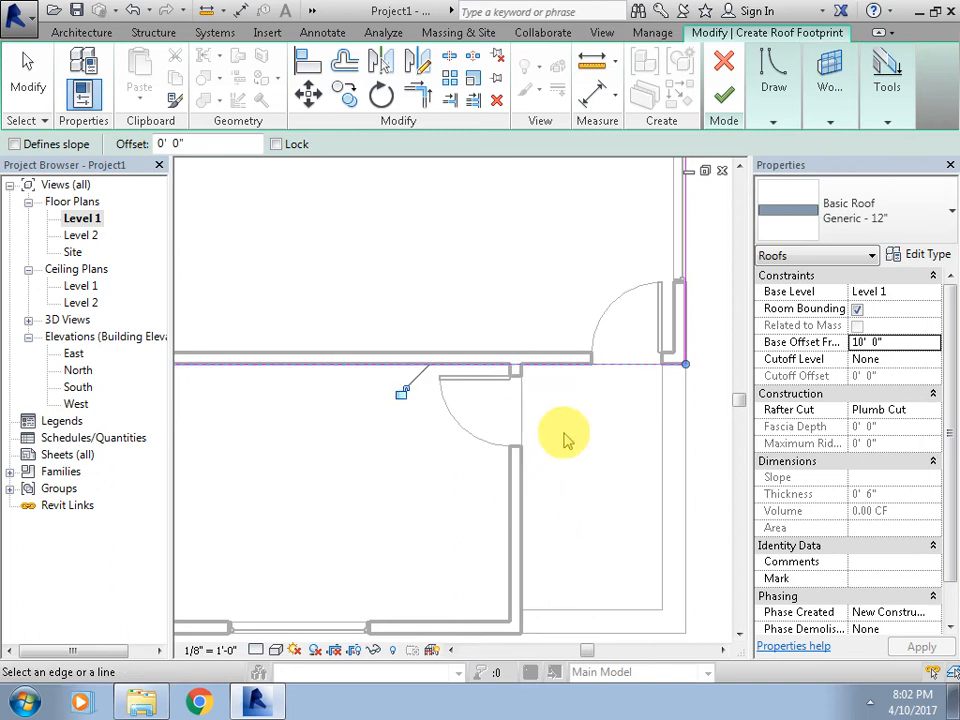
left_click(523, 507)
scroll(270, 486, "down", 3)
middle_click_drag(276, 485, 523, 453)
scroll(461, 574, "up", 2)
left_click(456, 546)
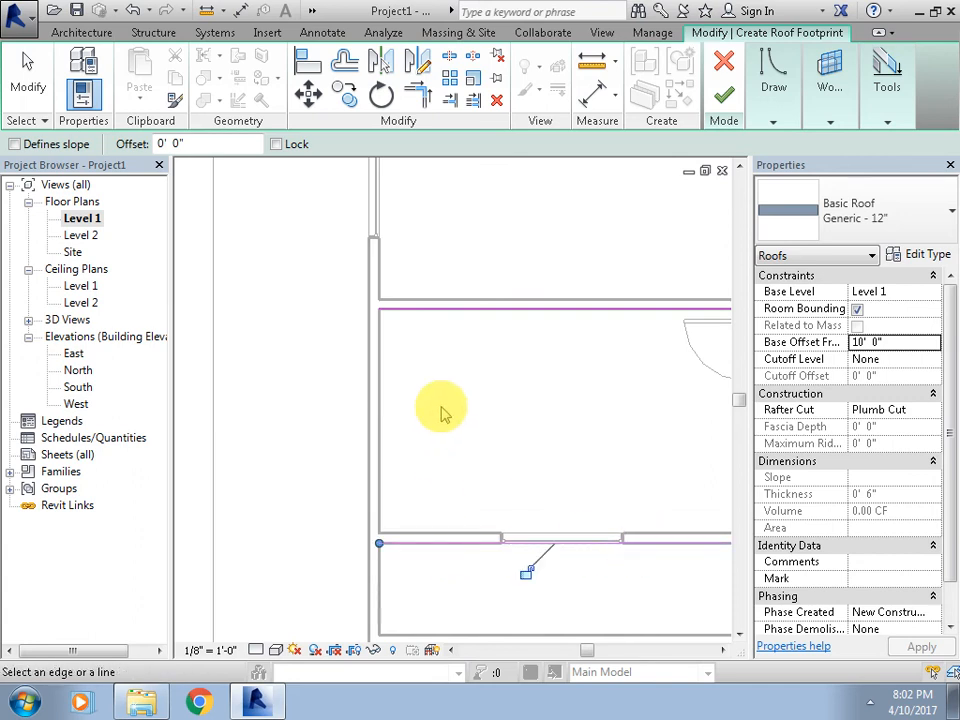
scroll(425, 402, "down", 2)
left_click(388, 420)
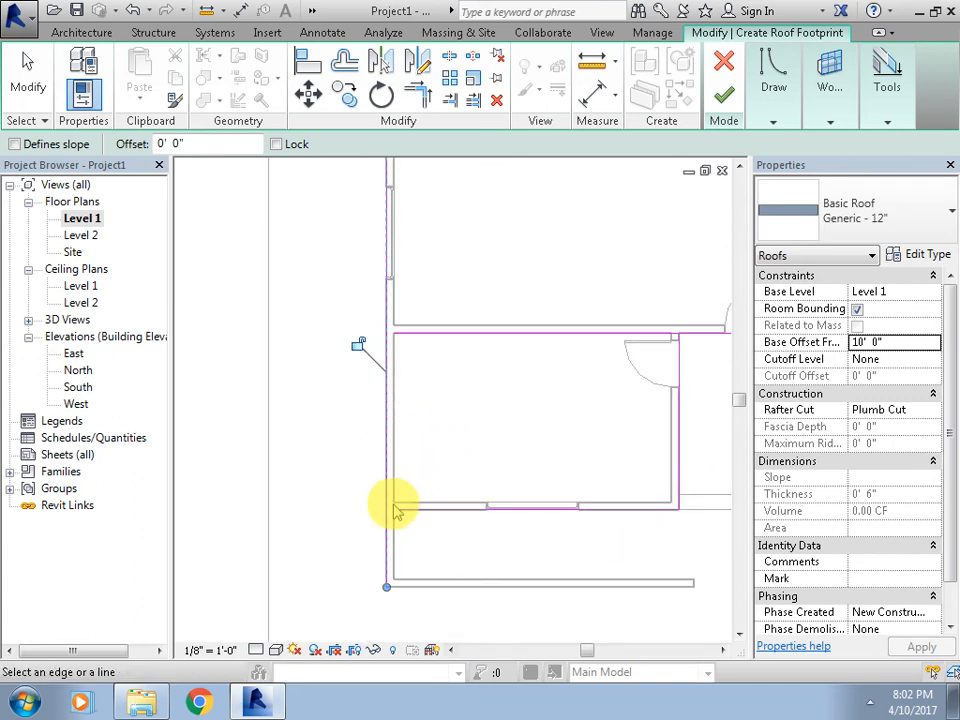
Trim the west and south roof boundary lines to meet in a corner at the front of the house.
scroll(401, 511, "up", 3)
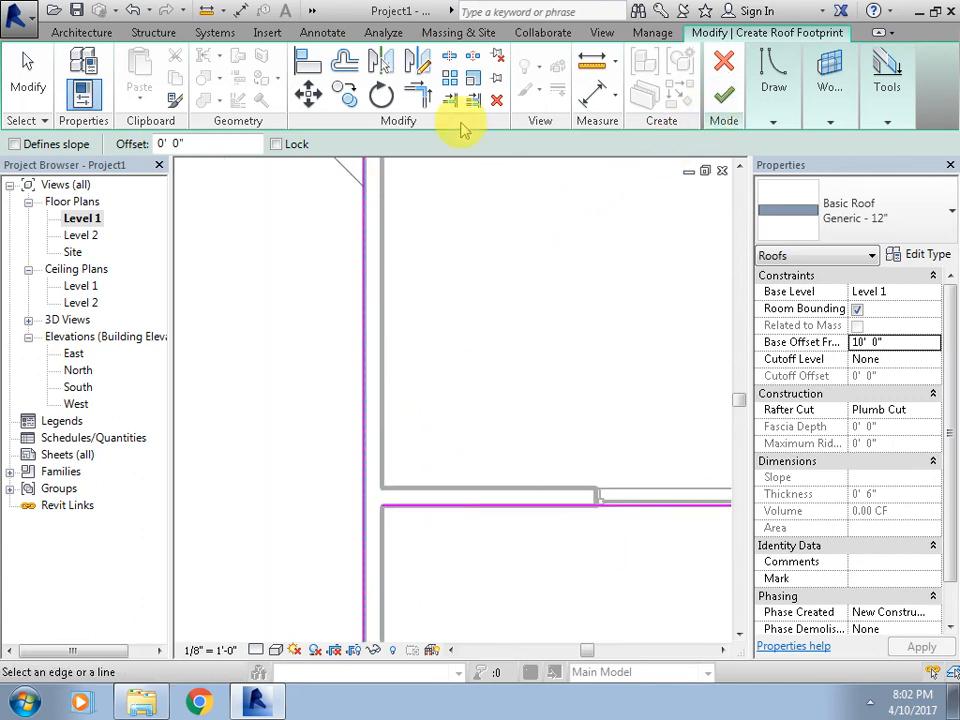
left_click(418, 98)
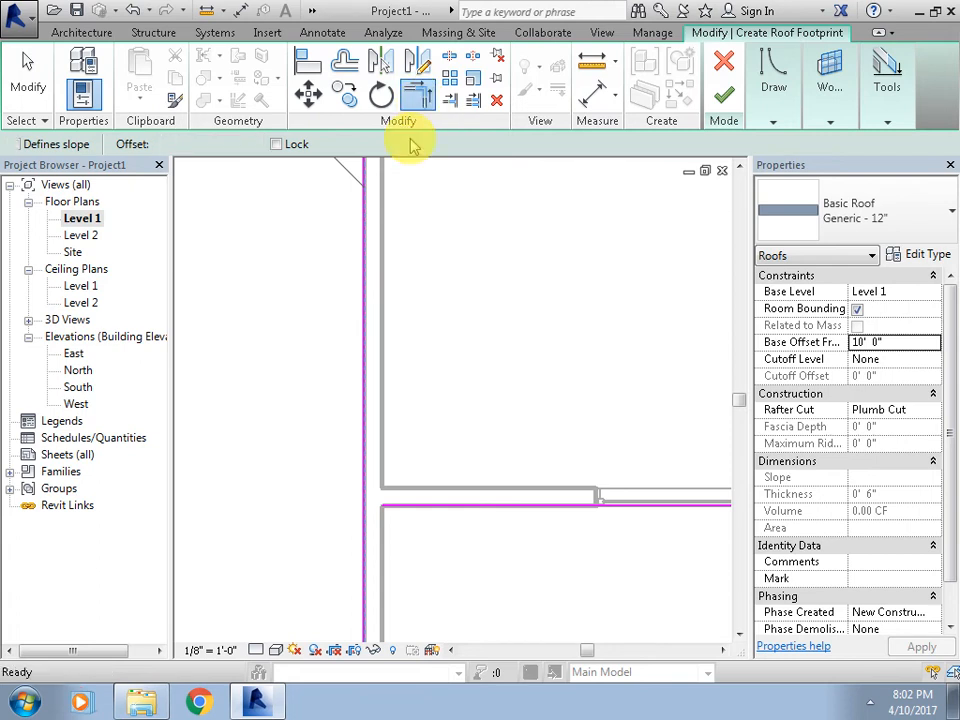
left_click(363, 274)
left_click(462, 502)
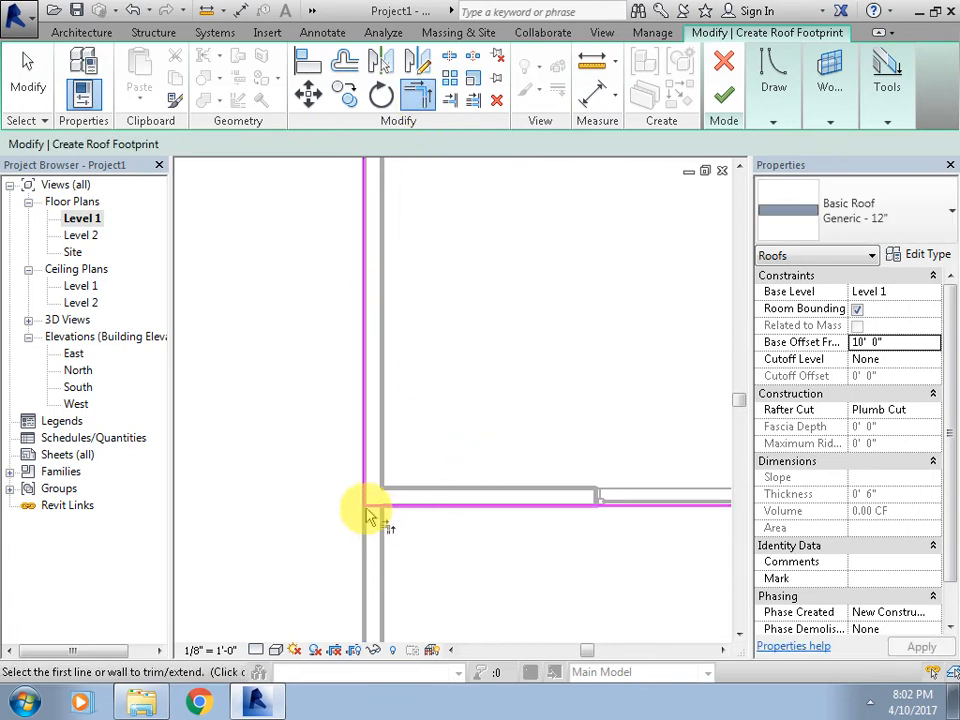
Trim the roof boundary at the inner corner of the entrance recess, keeping the line over the main door.
scroll(593, 466, "down", 2)
middle_click_drag(593, 466, 298, 450)
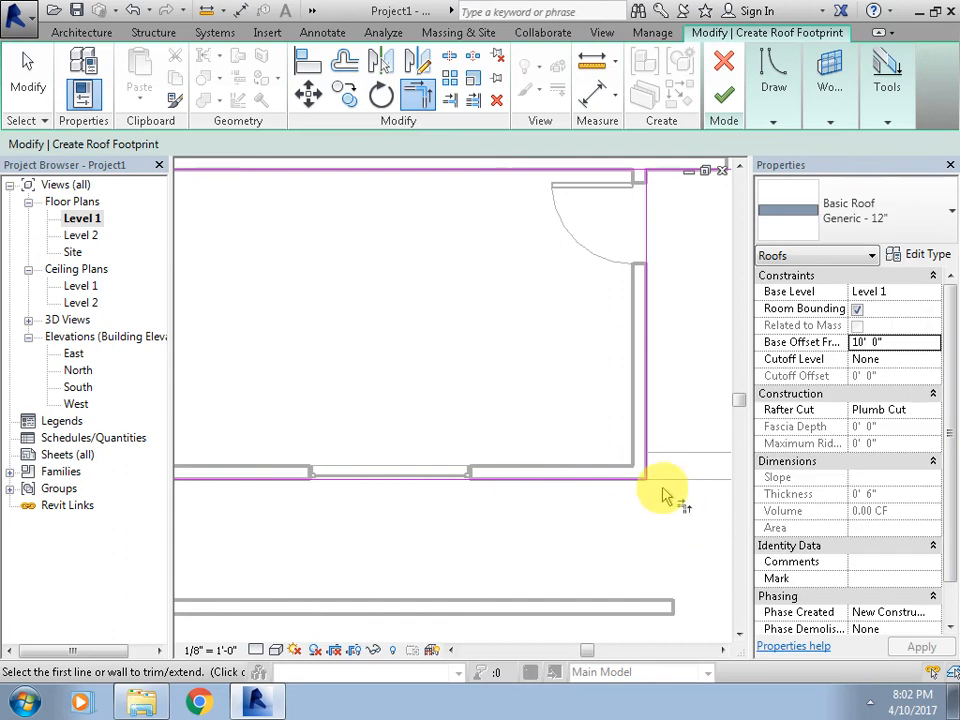
scroll(661, 486, "up", 8)
scroll(625, 410, "down", 1)
middle_click_drag(625, 398, 561, 315)
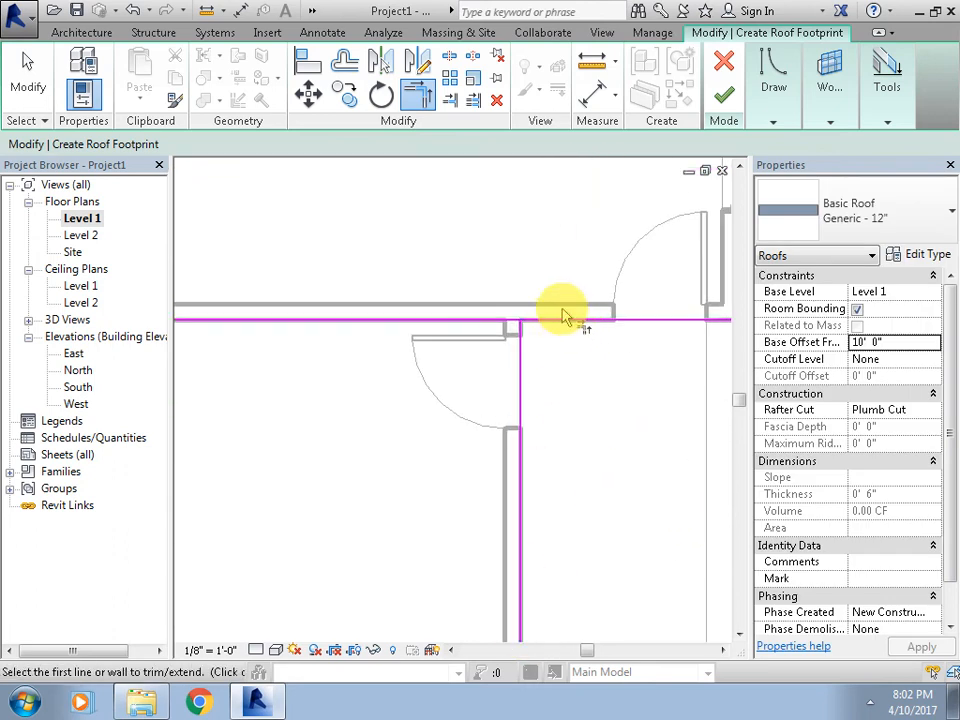
scroll(542, 354, "up", 2)
left_click(477, 400)
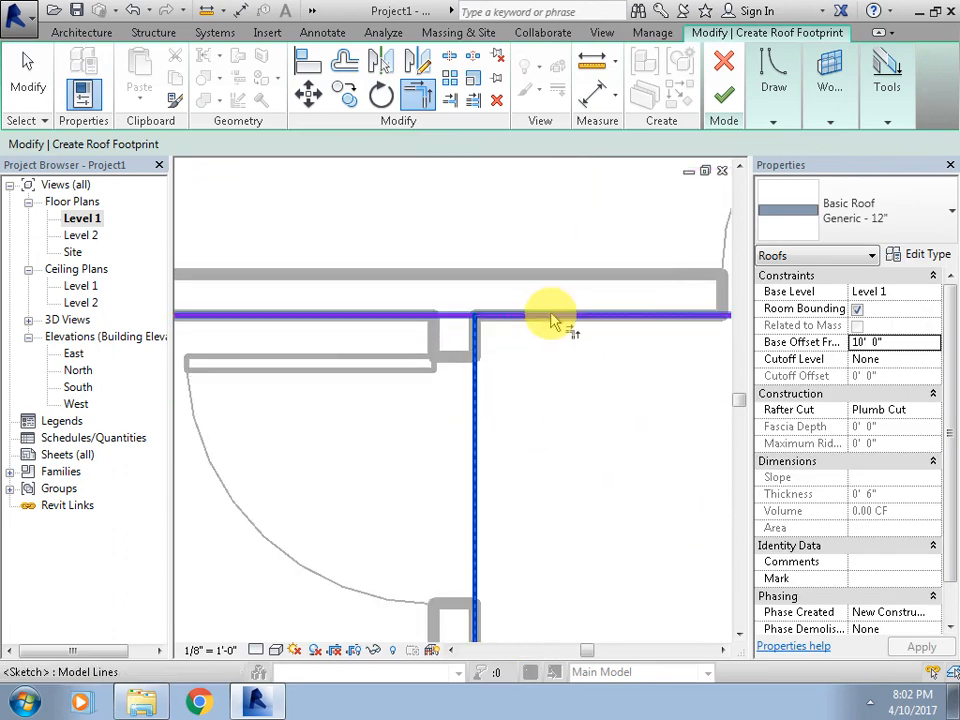
left_click(556, 317)
Check the eastern boundary corners and trim the west and north roof boundary lines into a closed corner.
scroll(447, 352, "down", 2)
middle_click_drag(450, 400, 628, 414)
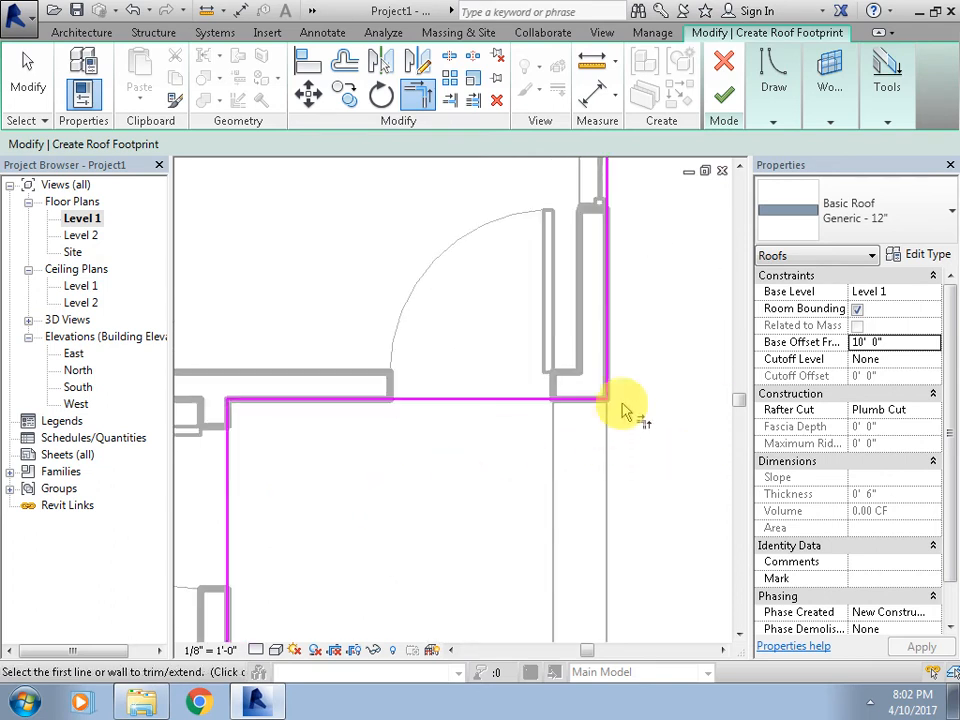
scroll(615, 401, "up", 1)
scroll(585, 437, "down", 2)
scroll(585, 437, "down", 2)
middle_click_drag(560, 620, 583, 463)
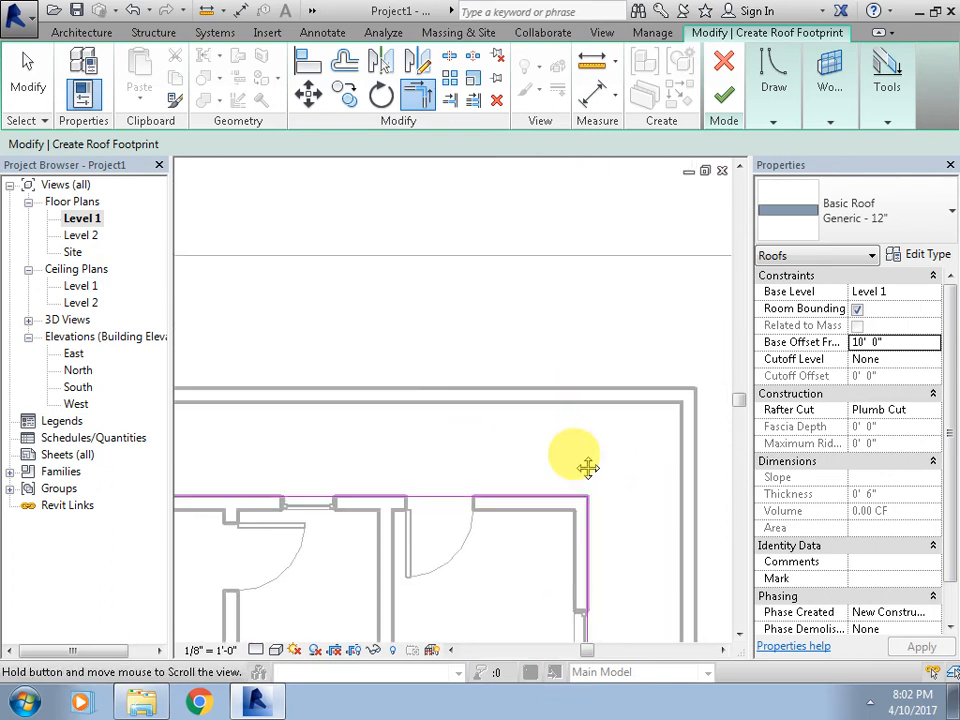
scroll(610, 540, "up", 3)
scroll(447, 575, "up", 1)
scroll(445, 568, "down", 2)
middle_click_drag(445, 568, 700, 440)
middle_click_drag(343, 495, 792, 449)
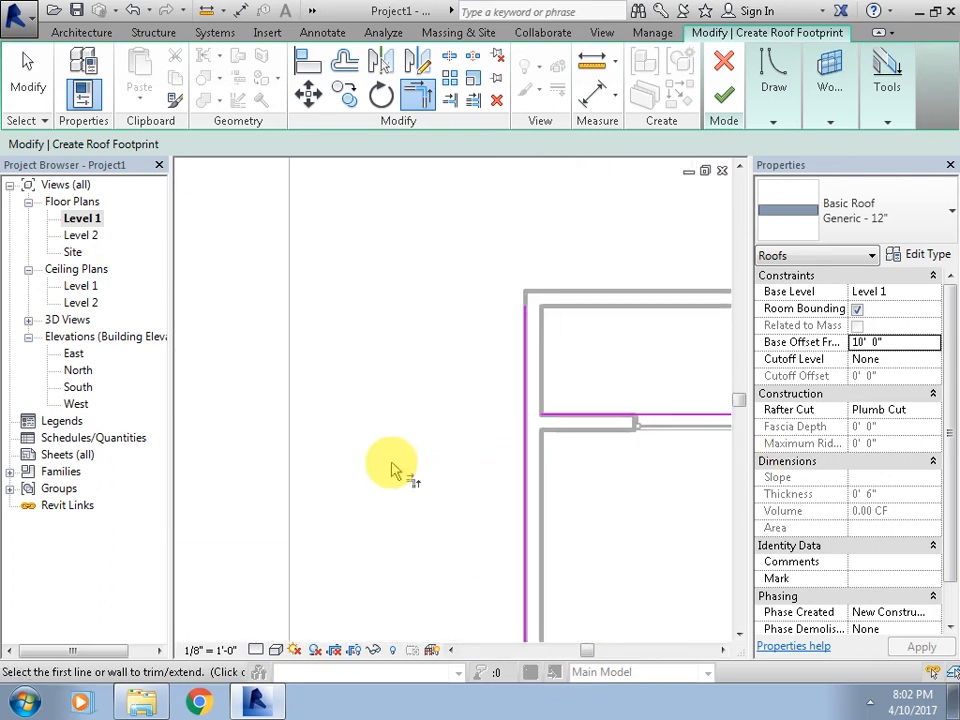
middle_click_drag(392, 467, 780, 415)
middle_click_drag(706, 388, 489, 422)
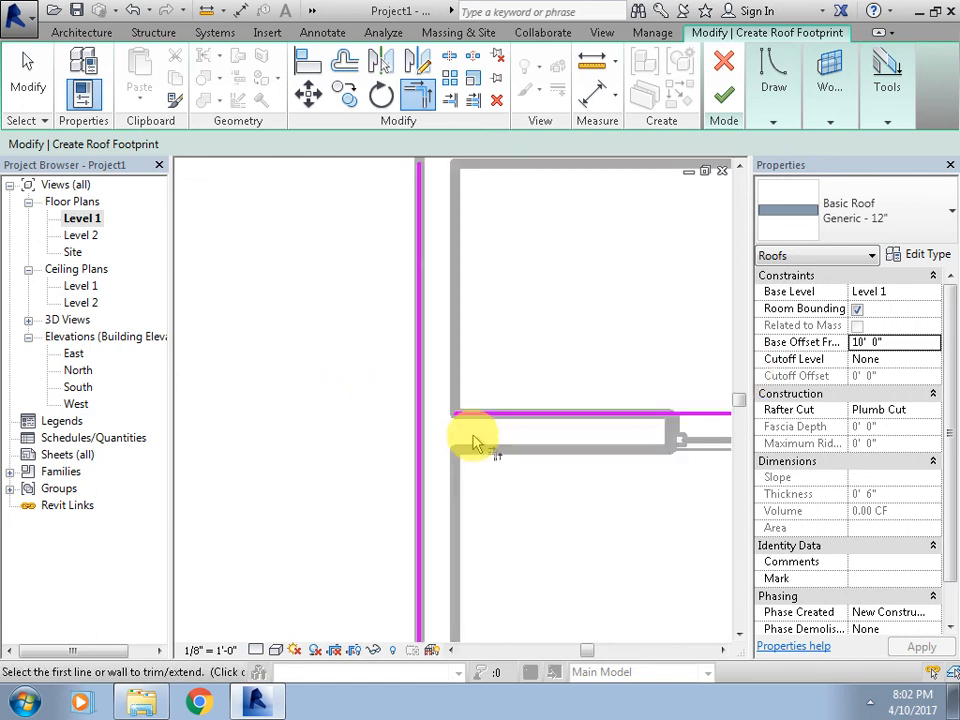
left_click(401, 452)
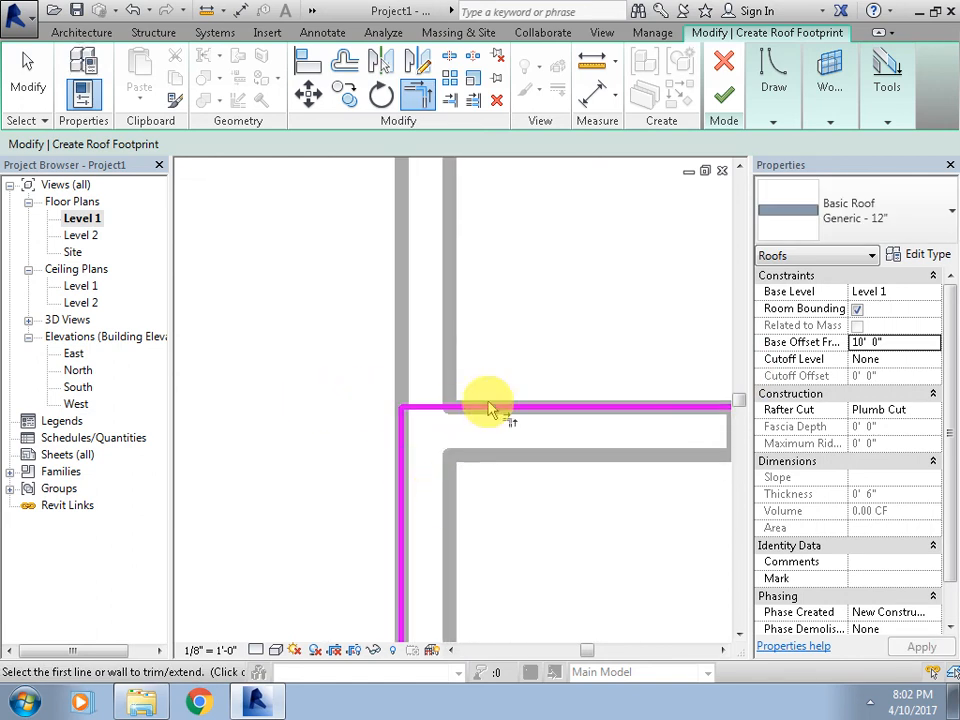
Finish the roof footprint with the highlighted walls attached to the roof, and open the {3D} view of the house.
left_click(723, 93)
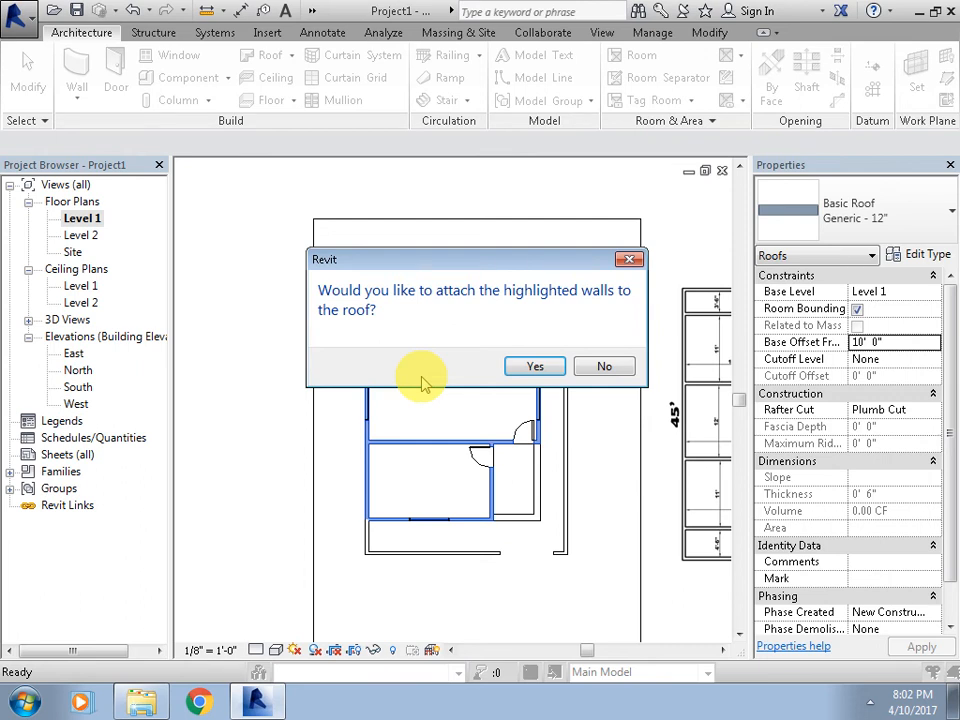
left_click(533, 367)
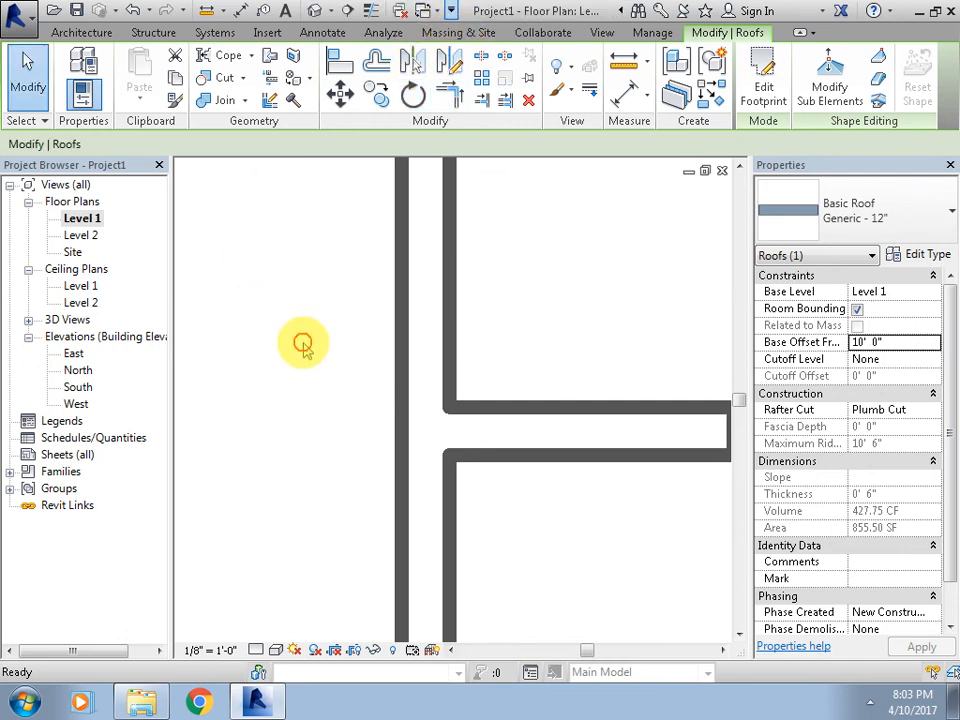
left_click(27, 320)
double_click(74, 336)
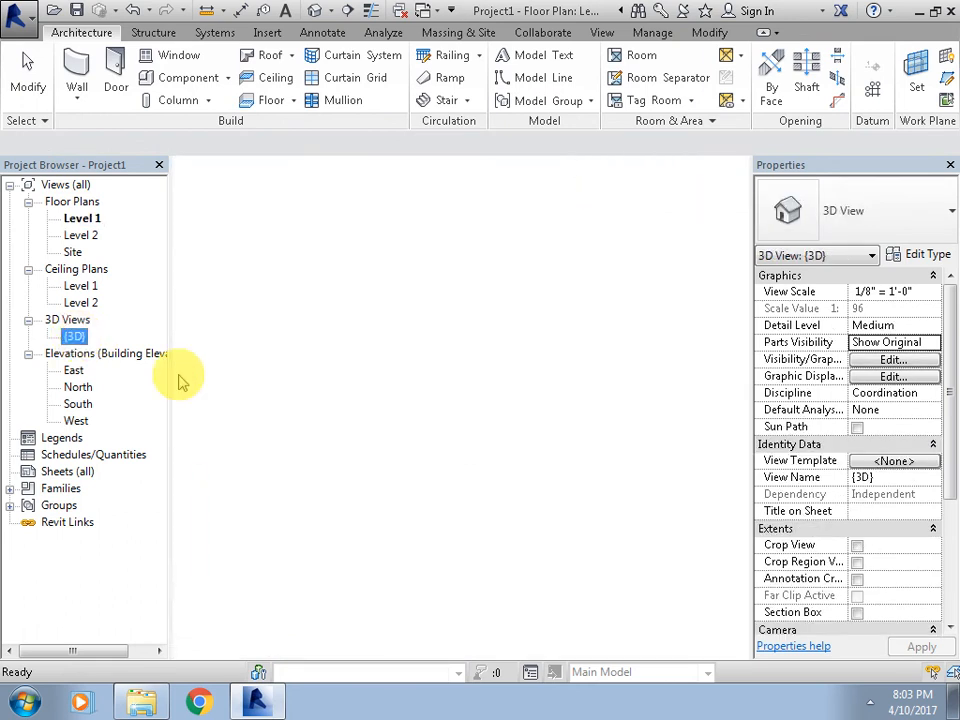
scroll(430, 446, "up", 1)
left_click(318, 236)
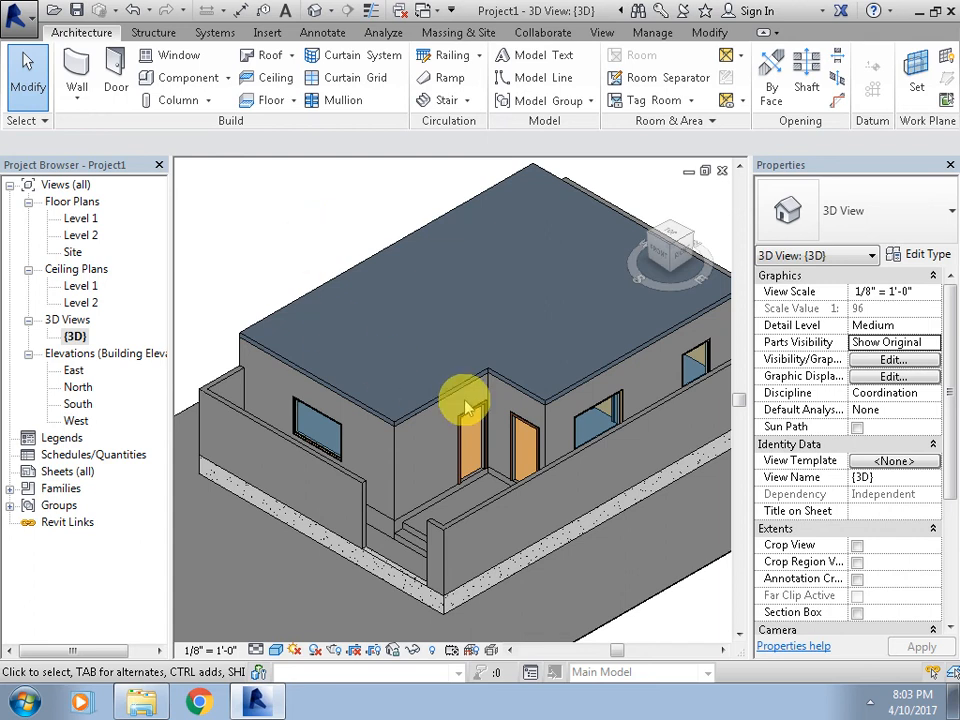
middle_click_drag(465, 399, 429, 399)
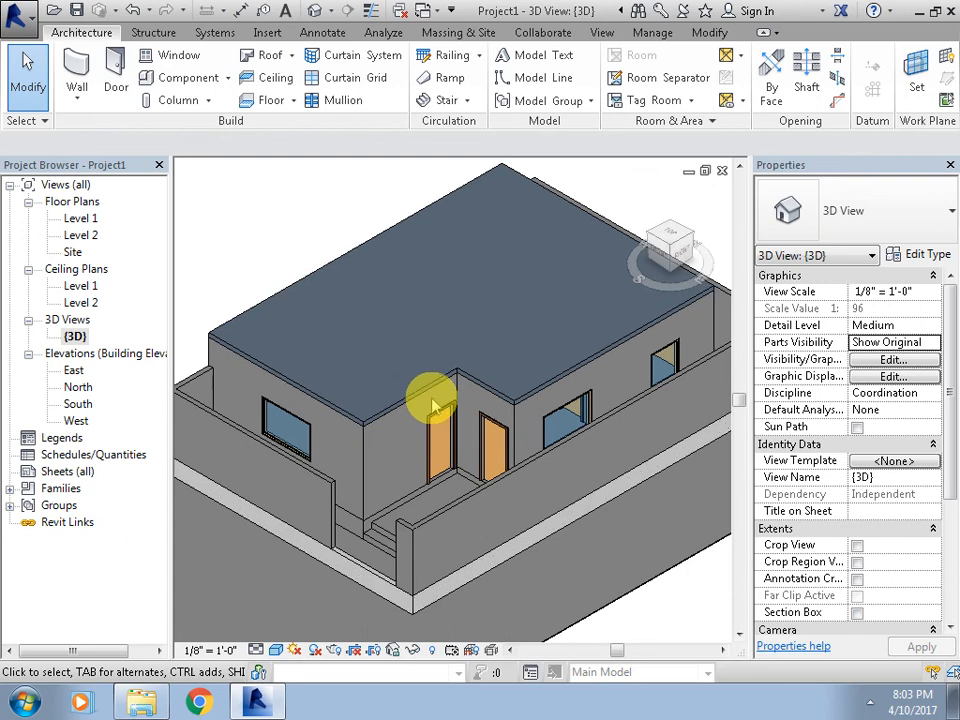
Inspect the roof, the base floor slab beside the entrance steps, and the roof edge above the front corner.
left_click(496, 389)
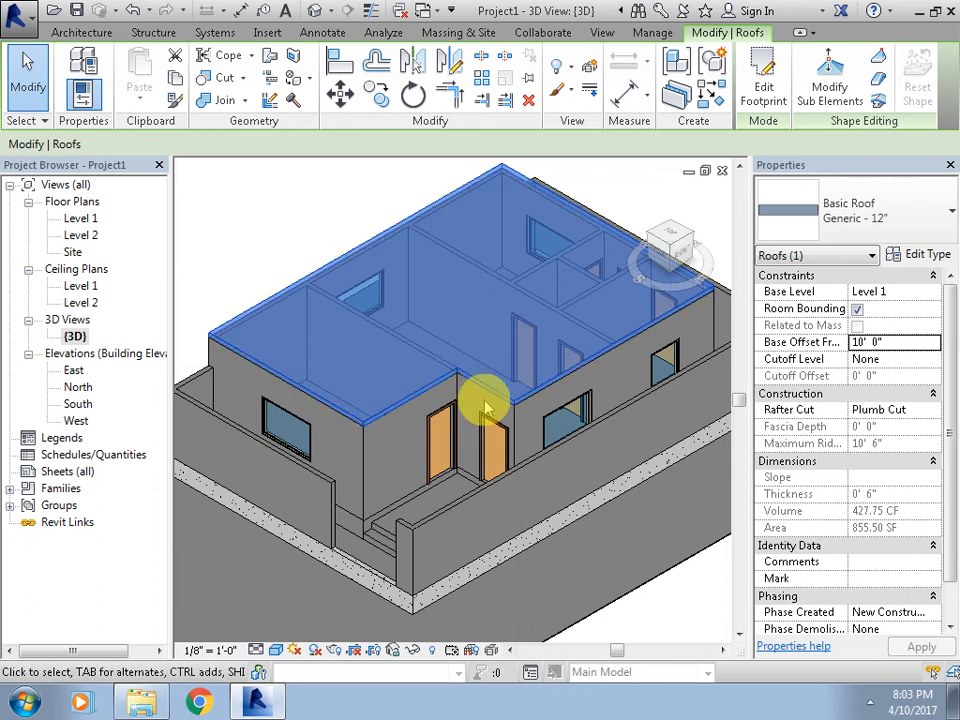
scroll(414, 508, "up", 5)
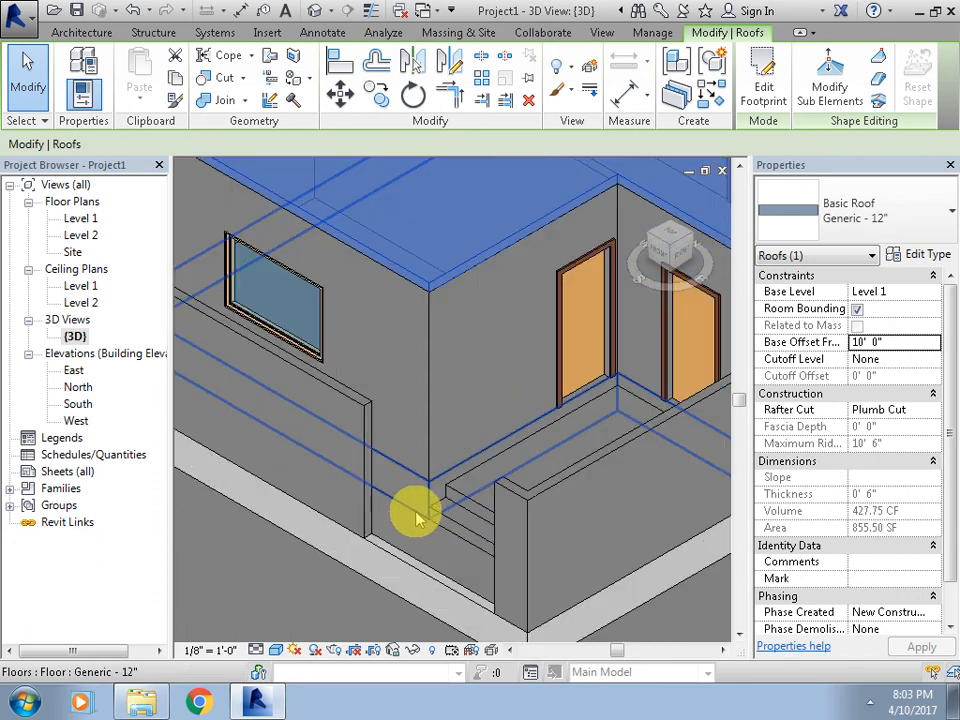
scroll(407, 499, "up", 3)
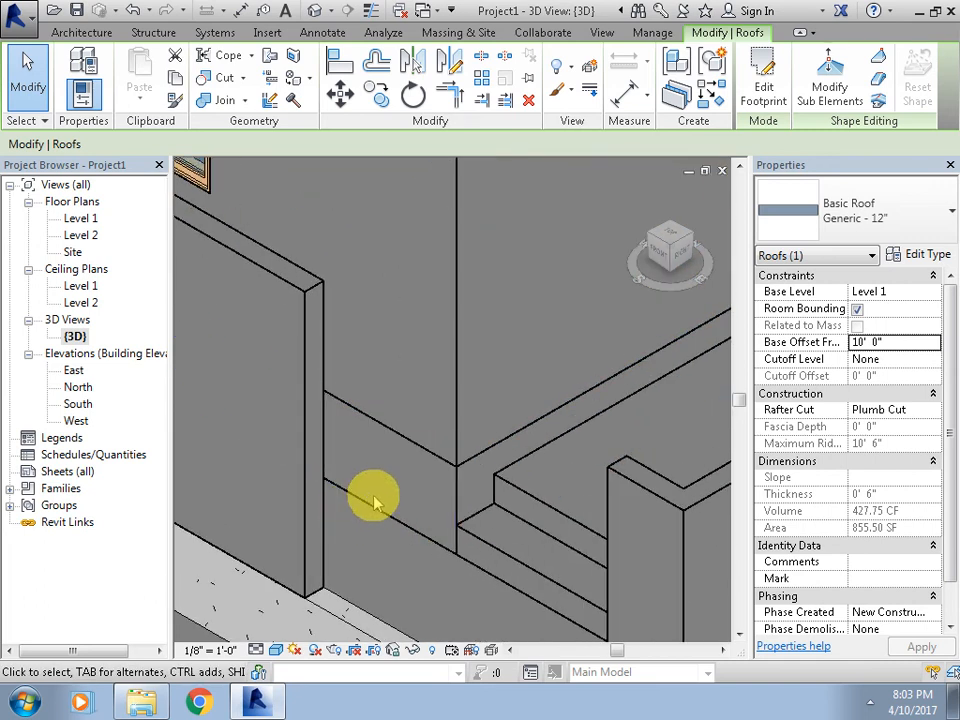
left_click(416, 450)
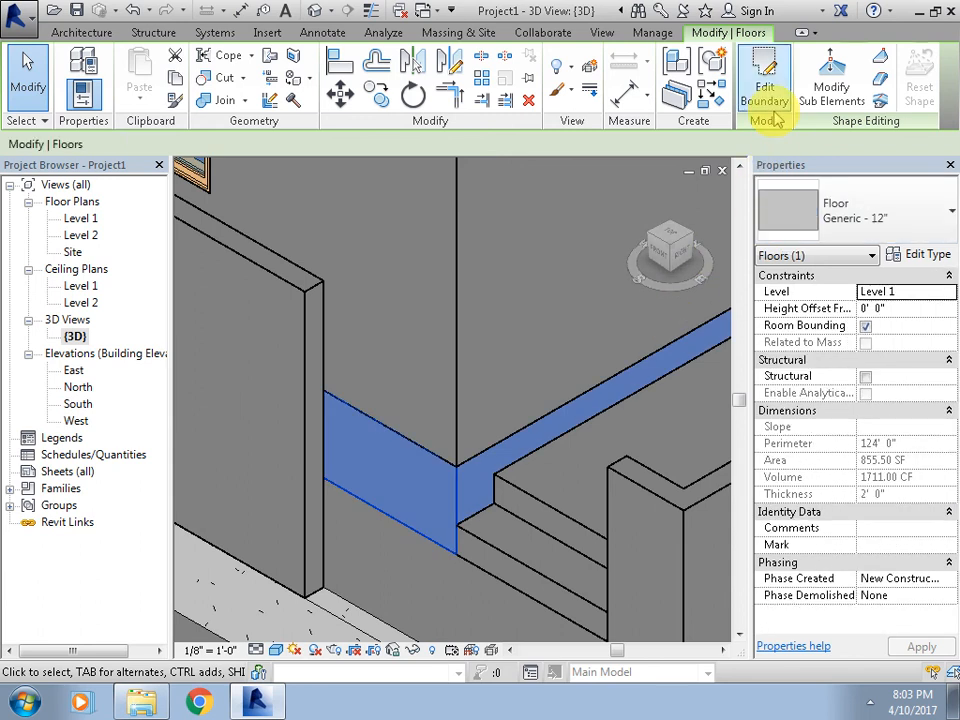
key("Escape")
scroll(484, 369, "down", 3)
middle_click_drag(484, 369, 443, 577)
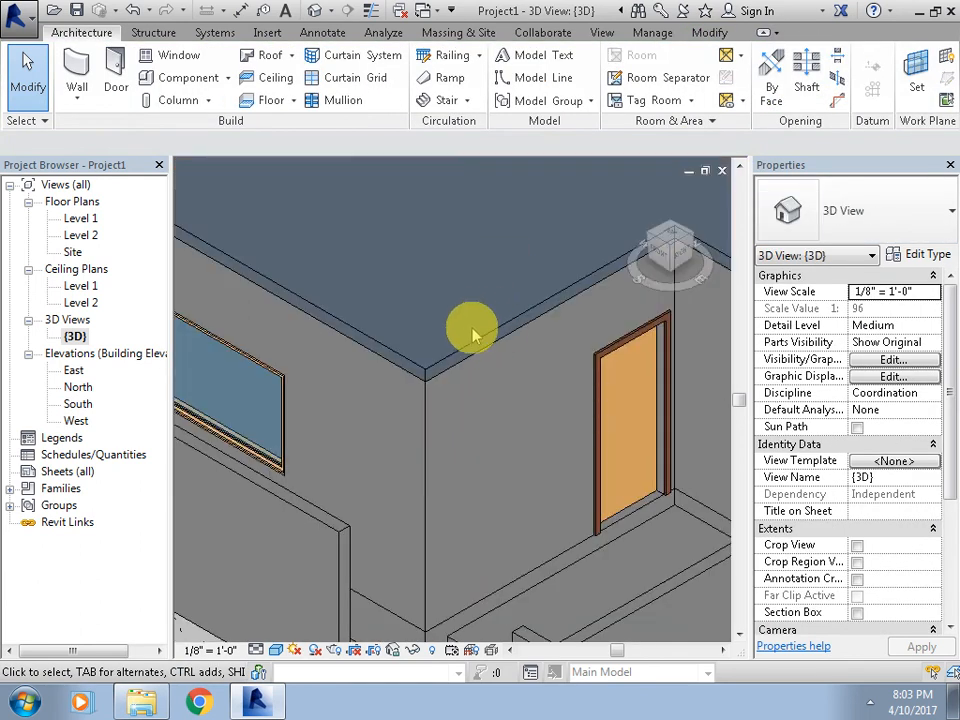
Try extending the base floor slab's front boundary edge outward past the house wall beside the entrance steps, and finish the sketch.
left_click(720, 153)
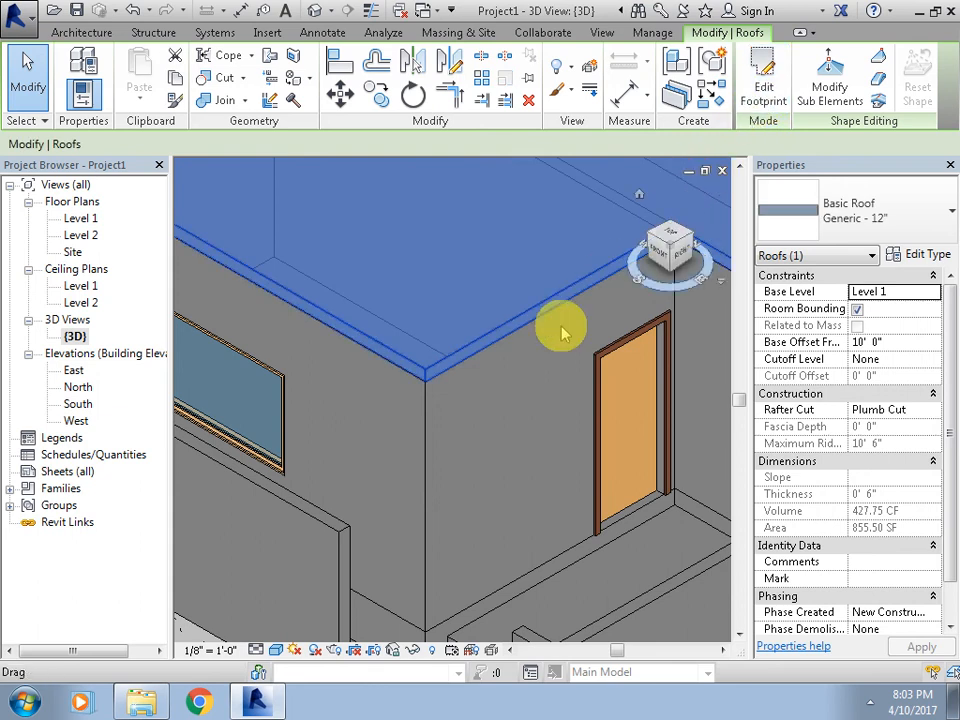
scroll(530, 390, "down", 3)
key("Escape")
scroll(480, 510, "up", 3)
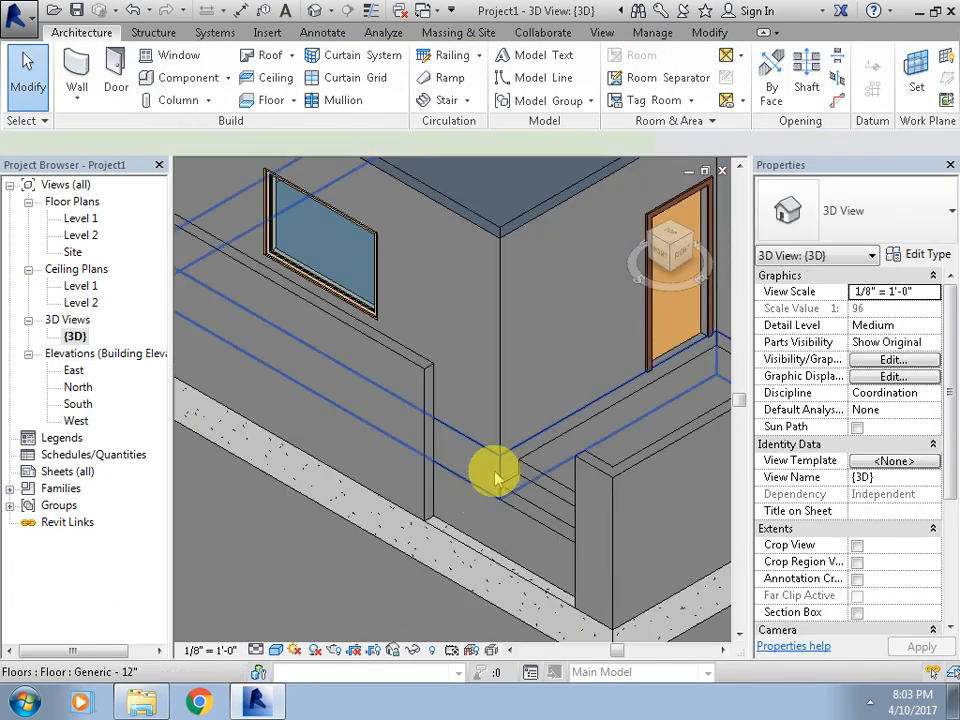
left_click(497, 476)
double_click(533, 523)
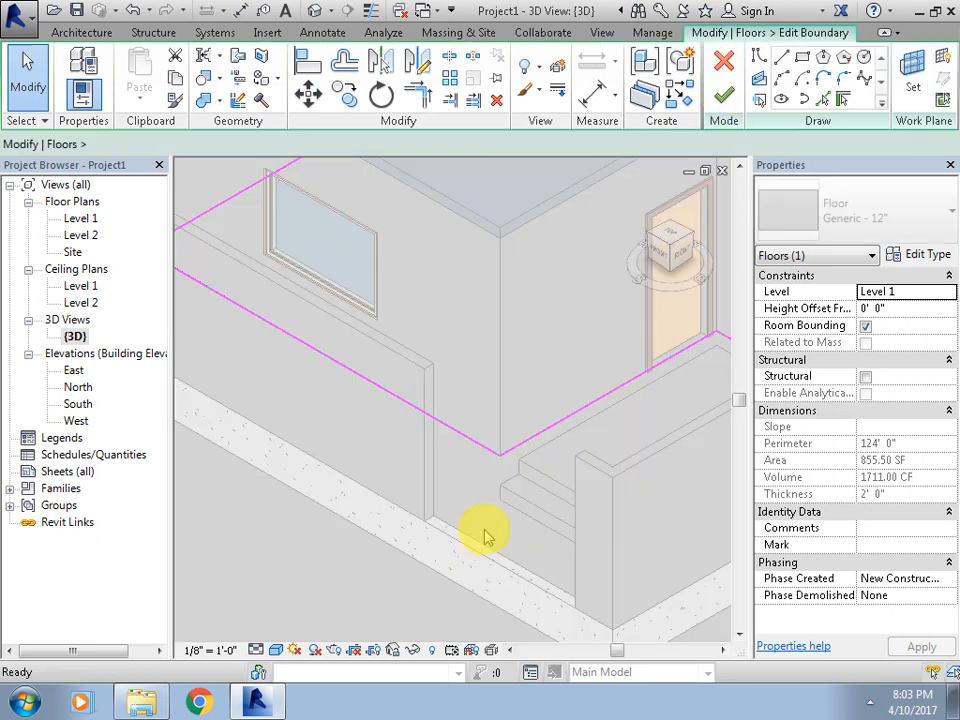
left_click(489, 454)
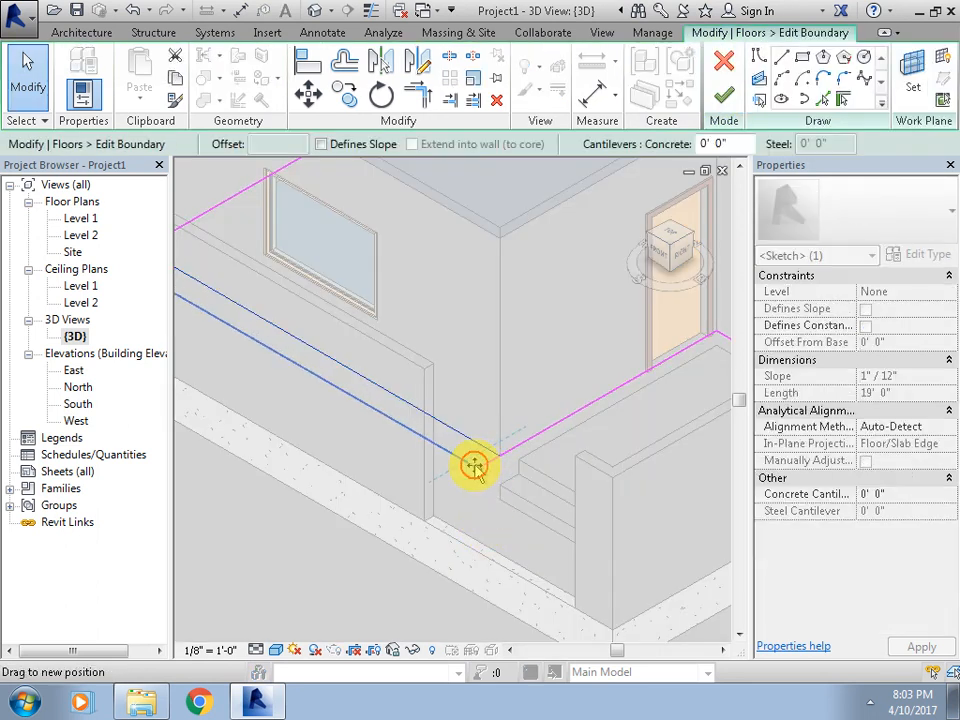
left_click(727, 100)
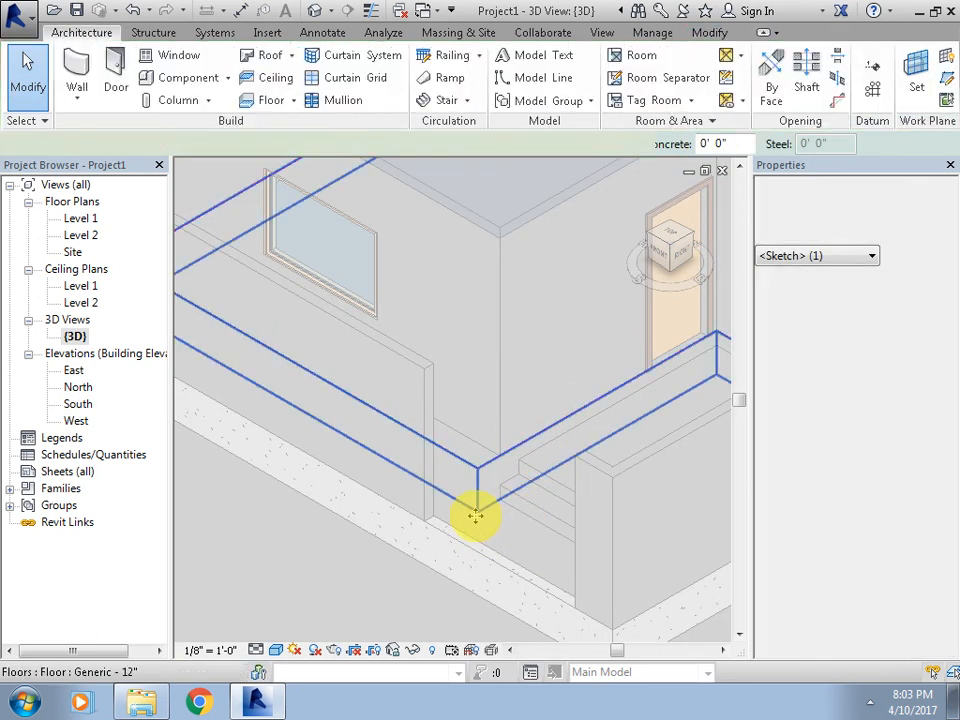
key("Escape")
scroll(517, 553, "up", 2)
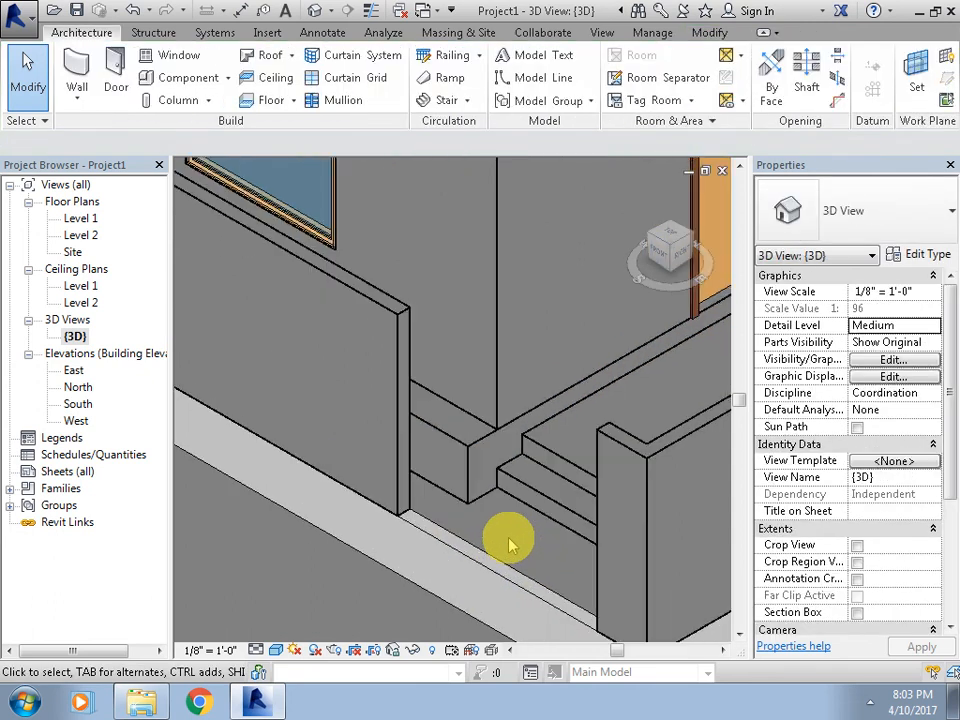
Move the base floor's front boundary edge back in line with the house wall and finish the sketch.
left_click(668, 222)
double_click(603, 412)
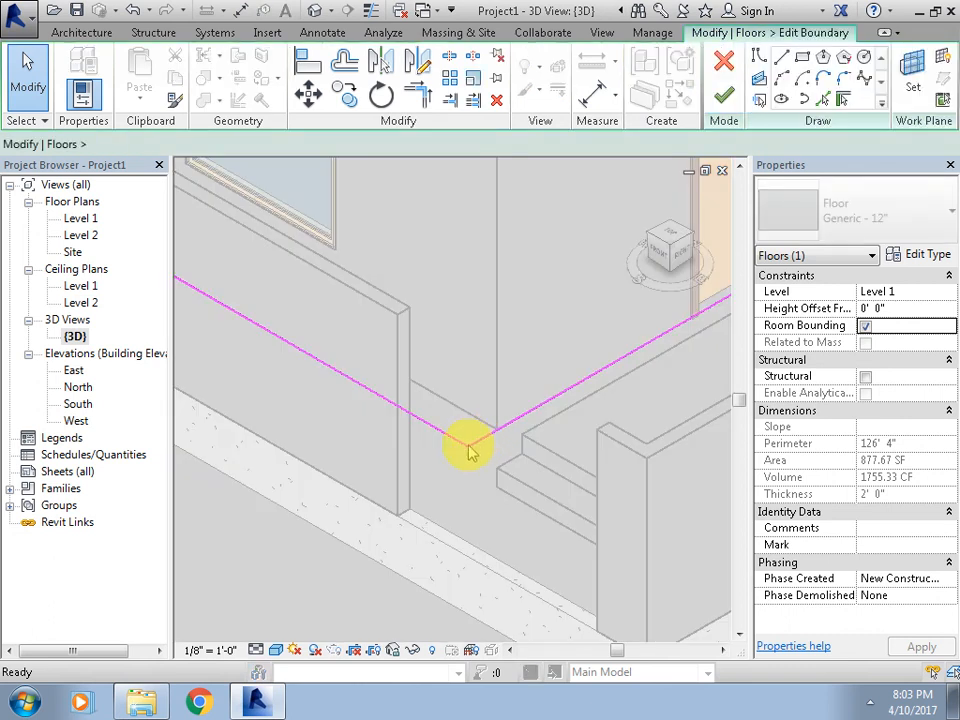
left_click(478, 421)
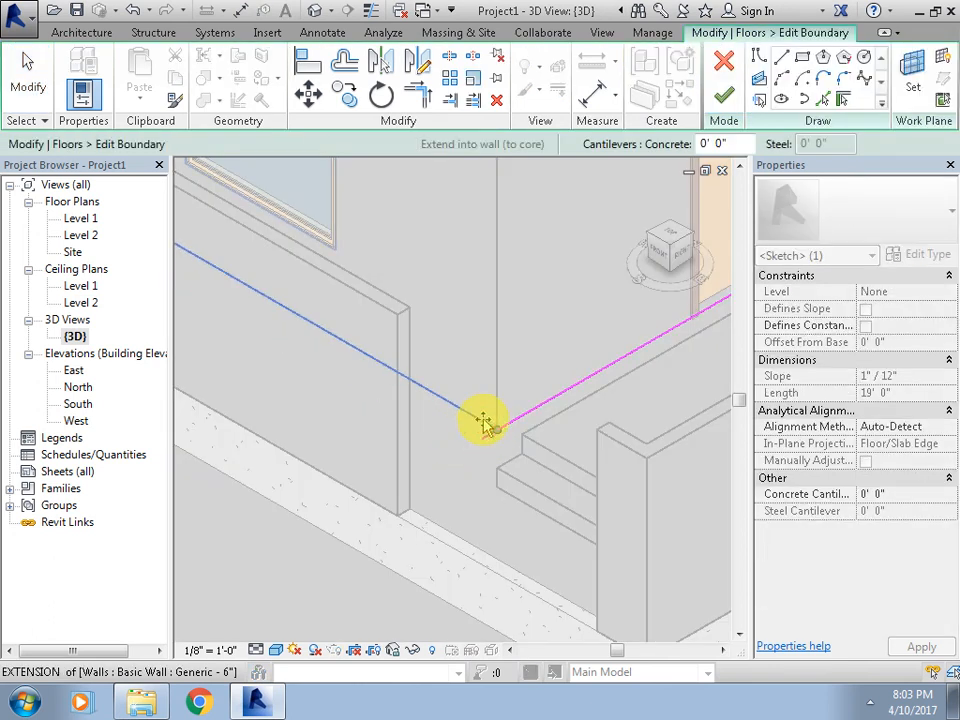
left_click(726, 96)
key("Escape")
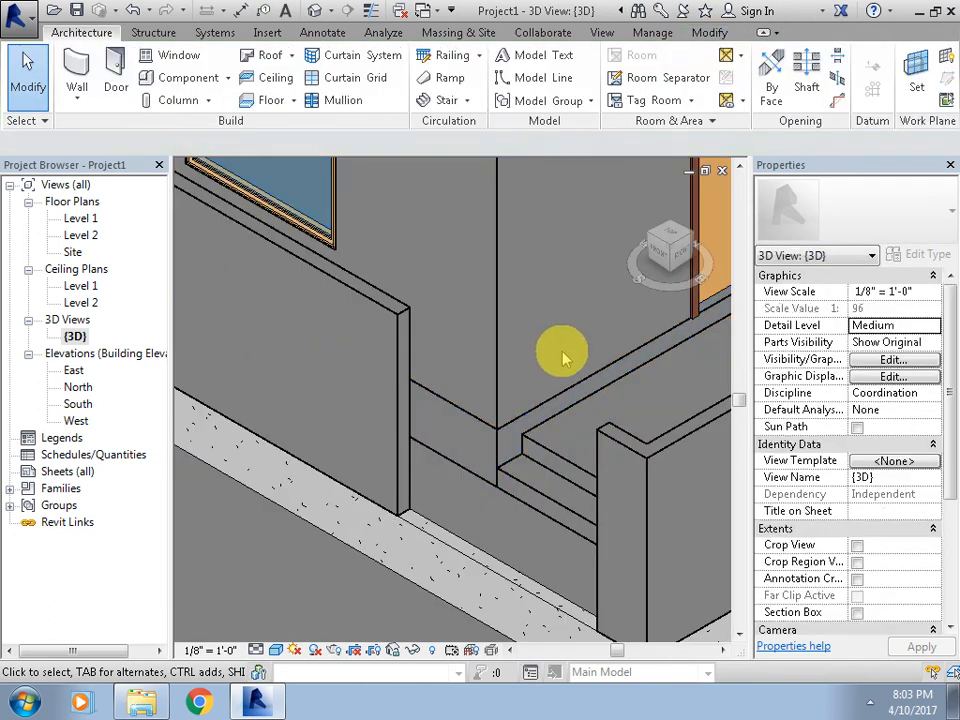
Reopen the roof's footprint for editing and display its sketch in the Level 1 floor plan.
scroll(561, 354, "down", 5)
scroll(563, 340, "up", 2)
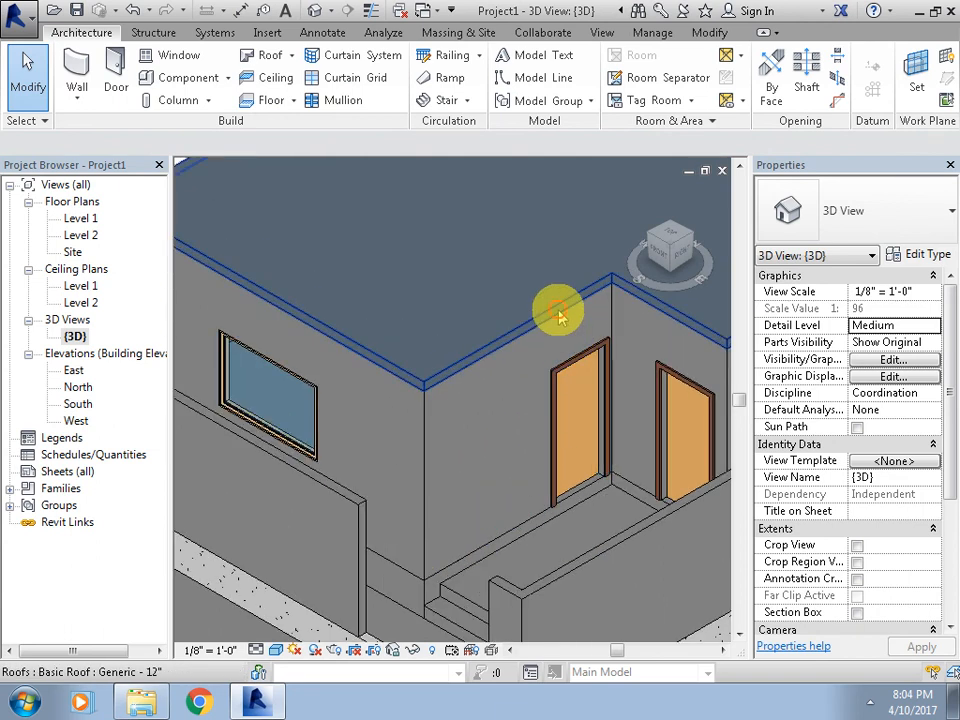
left_click(575, 300)
left_click(763, 90)
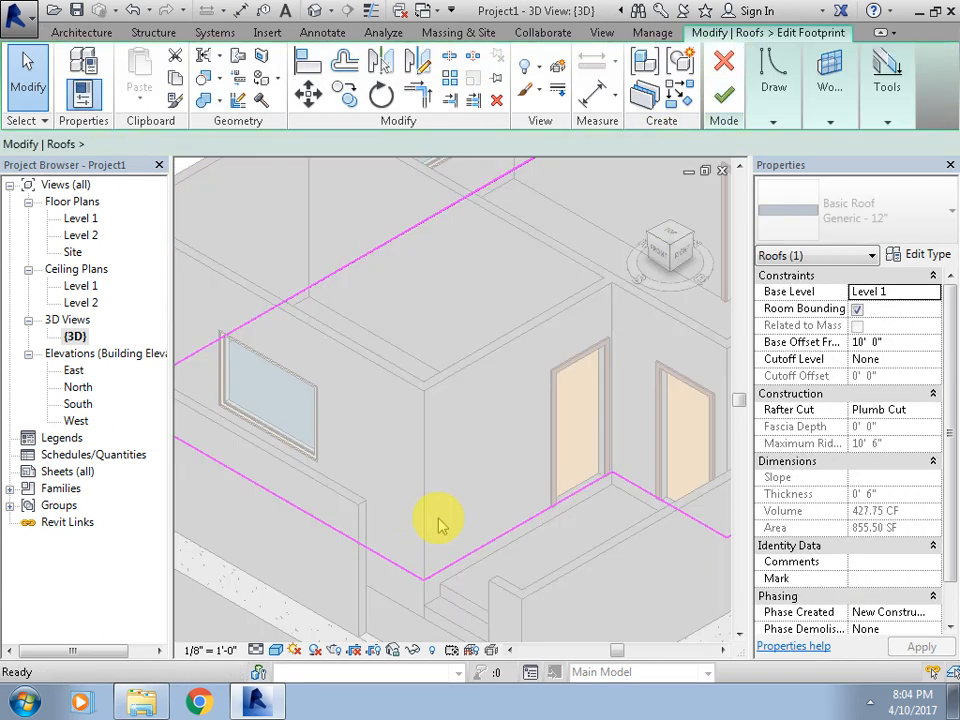
scroll(543, 540, "down", 2)
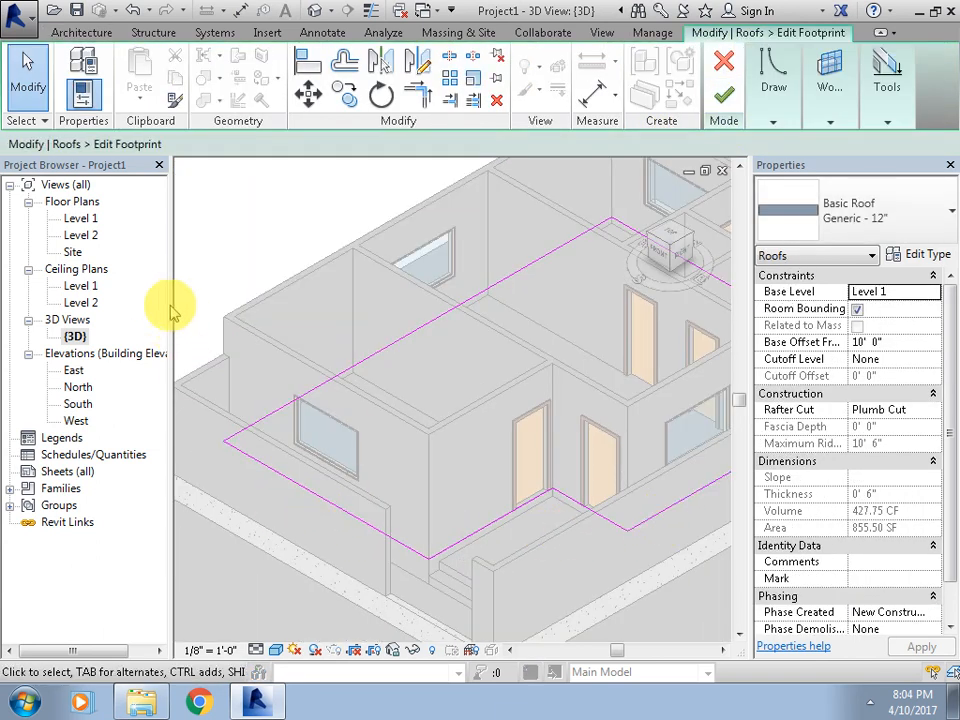
double_click(80, 219)
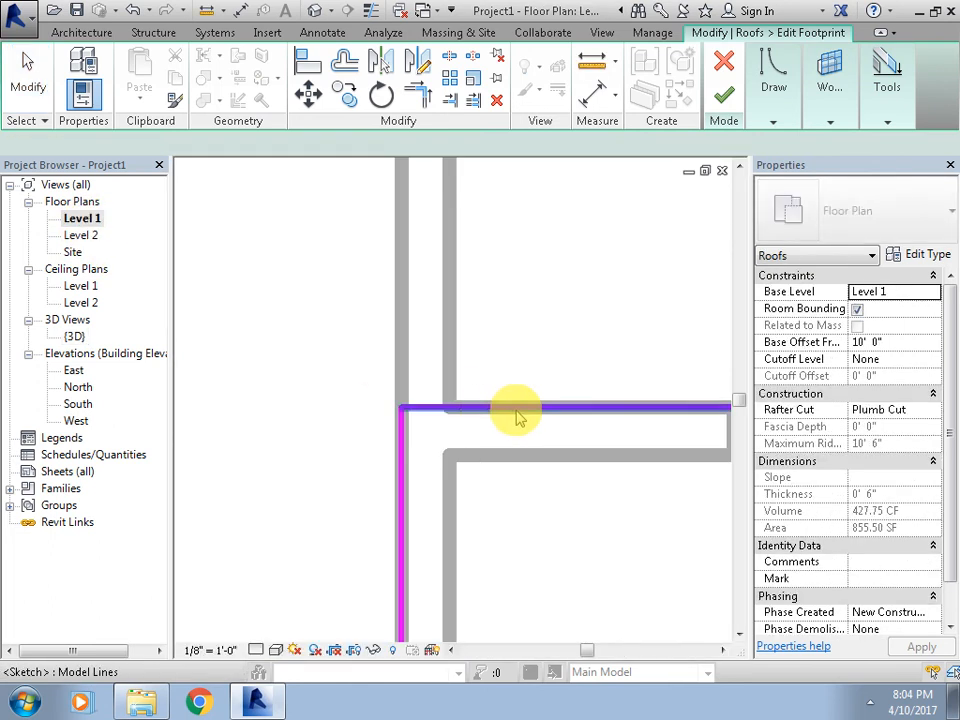
scroll(519, 440, "down", 2)
scroll(519, 440, "down", 3)
scroll(551, 446, "up", 3)
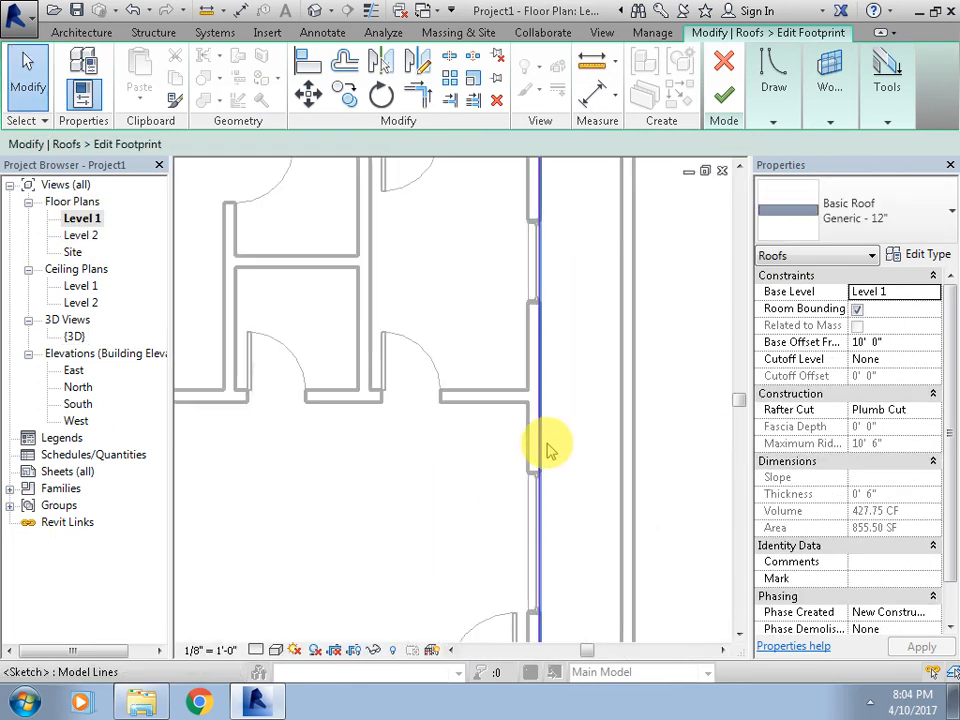
Move the roof's east boundary line outward to 3' from the house's outer east wall face.
left_click_drag(503, 380, 527, 385)
scroll(551, 591, "down", 3)
middle_click_drag(556, 526, 568, 323)
scroll(562, 595, "up", 3)
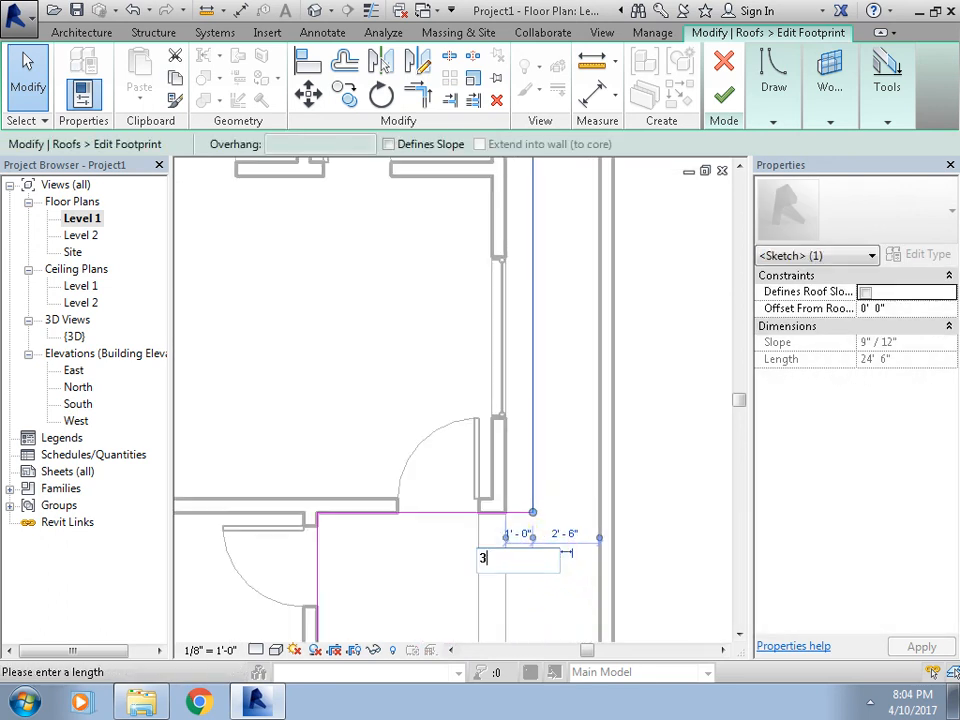
key("Return")
Move the roof's north boundary line outward to 3' from the house's outer north wall face.
scroll(368, 413, "down", 2)
middle_click_drag(389, 441, 462, 555)
left_click_drag(432, 290, 440, 256)
left_click(556, 270)
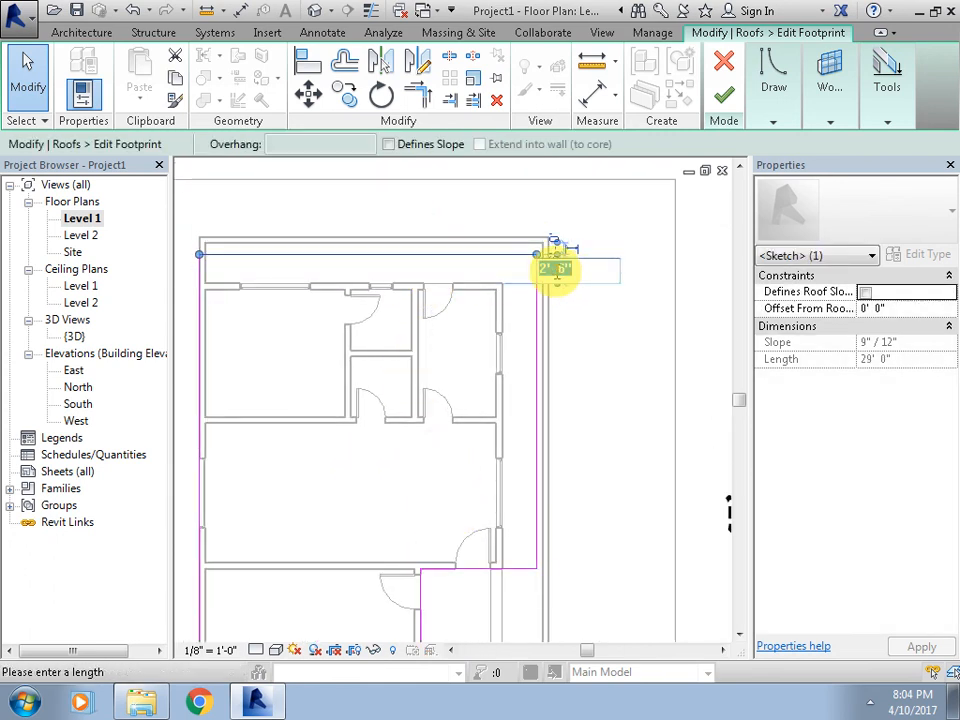
type("3")
key("Return")
Finish the edited roof footprint, open the {3D} view, and orbit the house to inspect the extended roof.
mouse_move(762, 100)
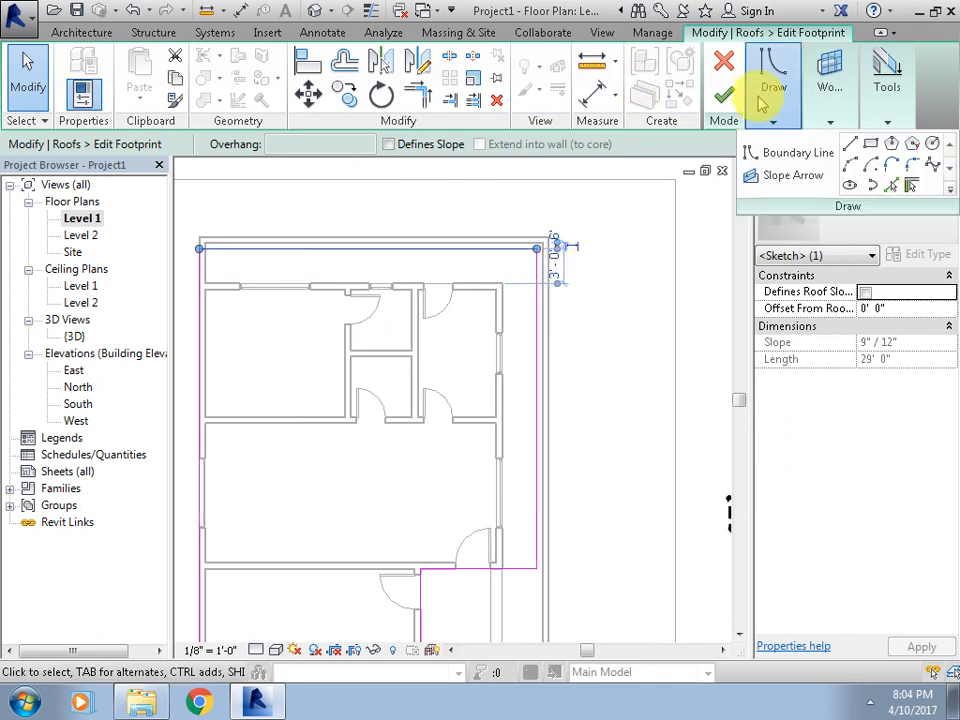
left_click(726, 96)
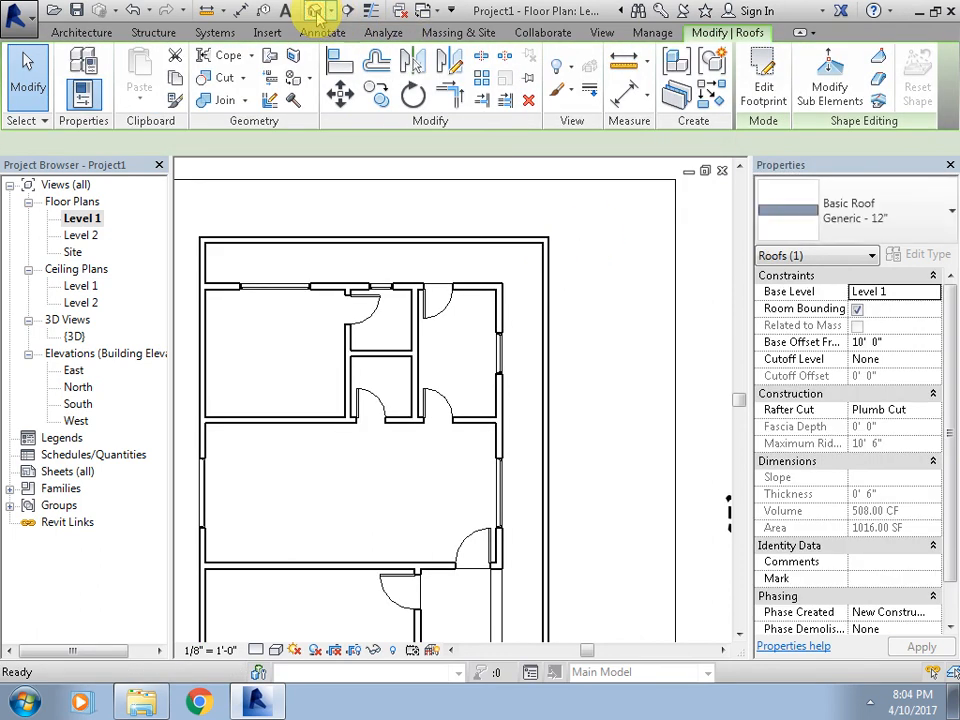
left_click(420, 345)
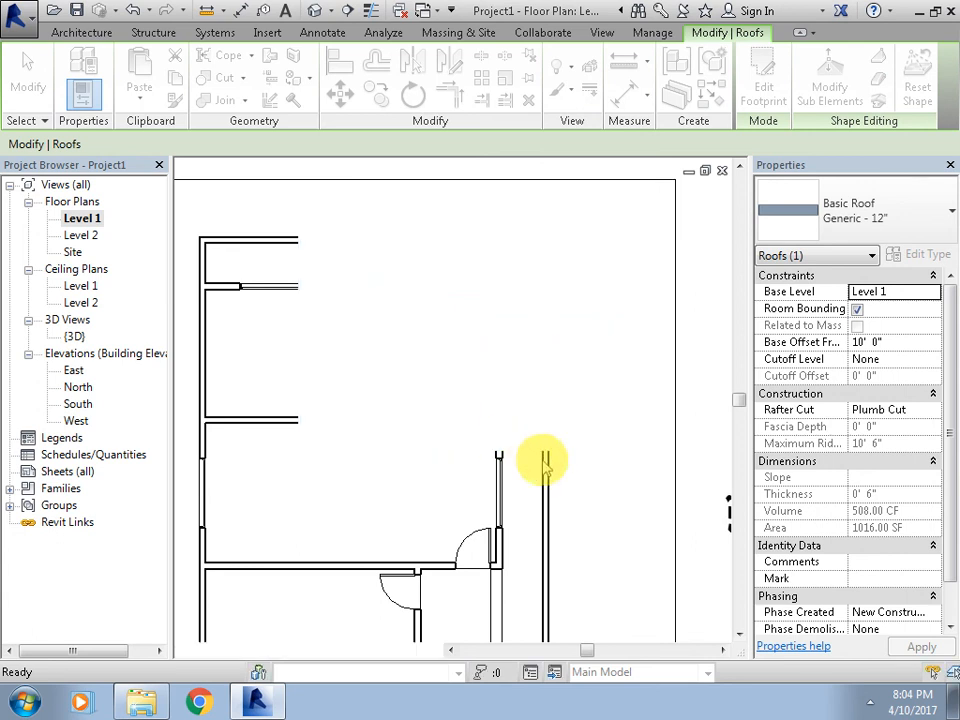
left_click(503, 649)
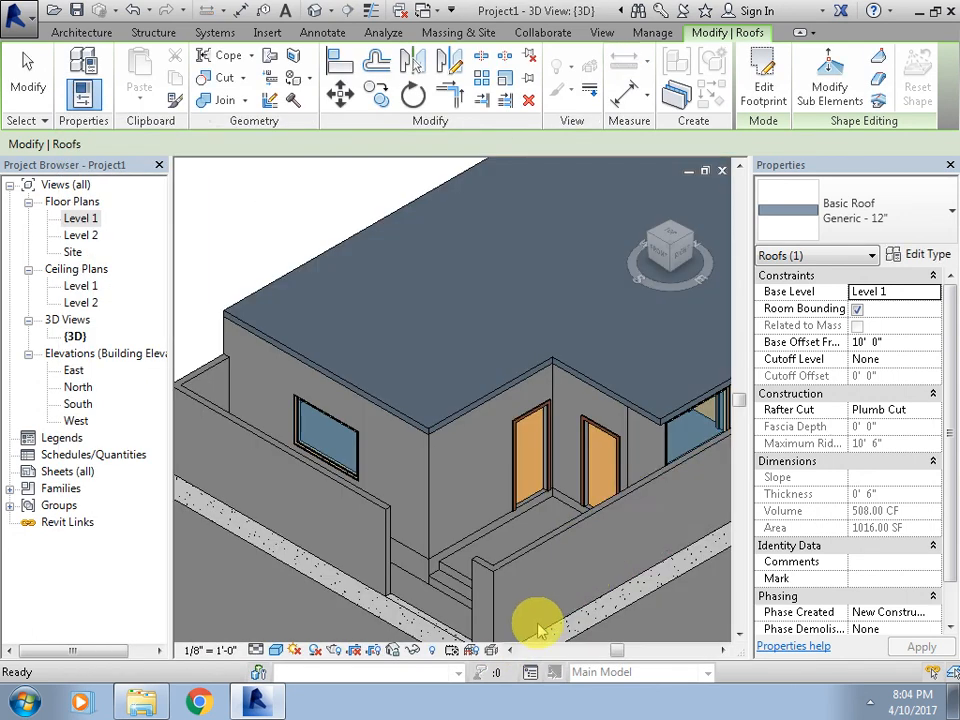
middle_click_drag(482, 510, 565, 495, "shift")
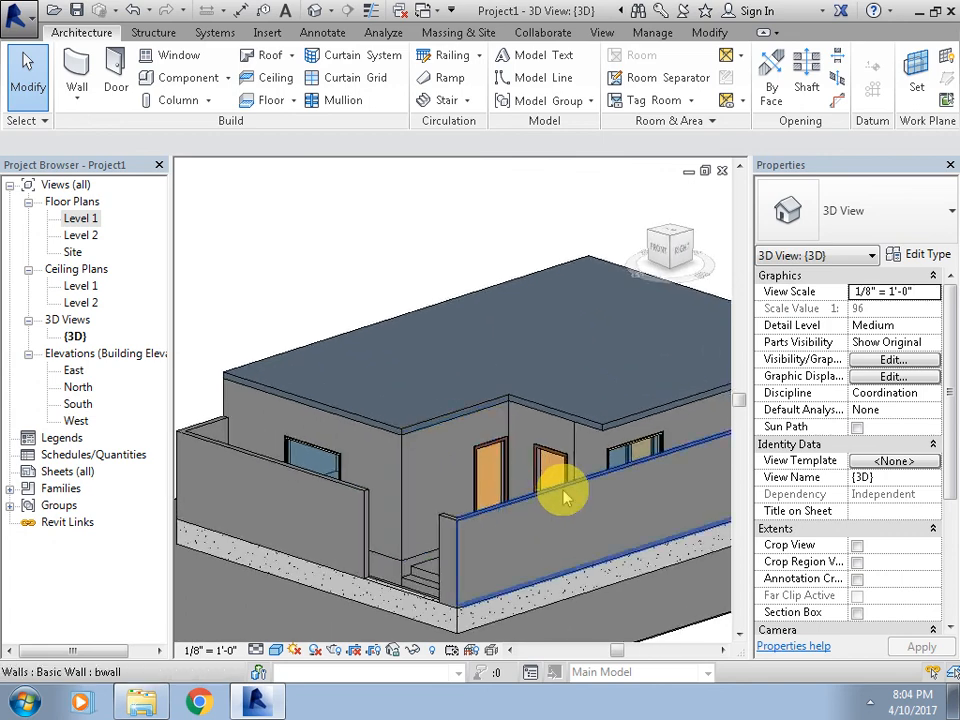
left_click(918, 11)
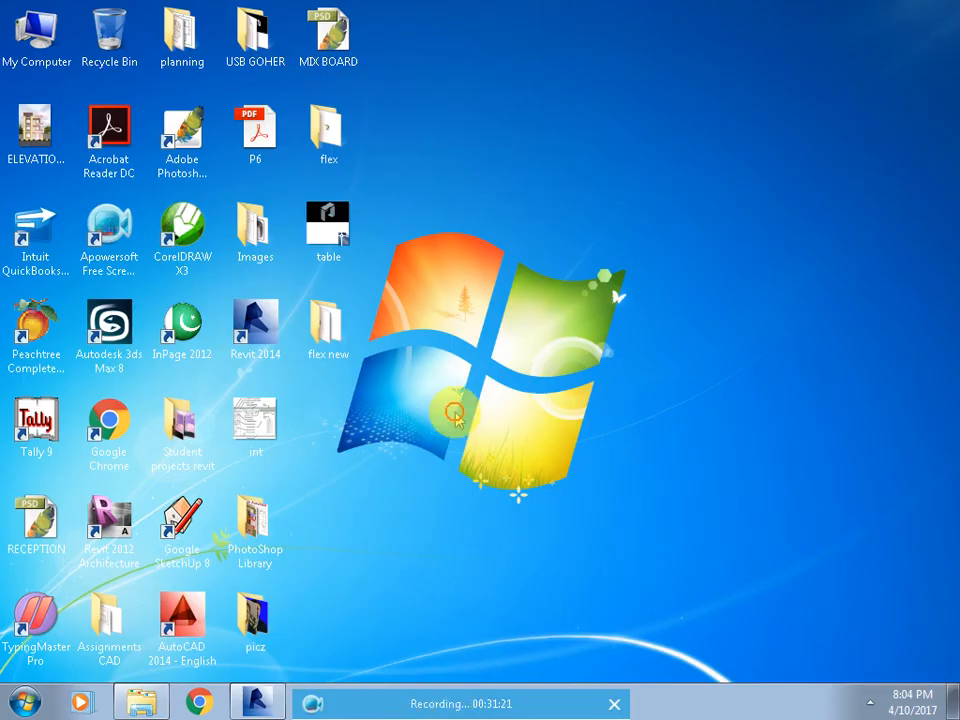
left_click_drag(406, 706, 455, 412)
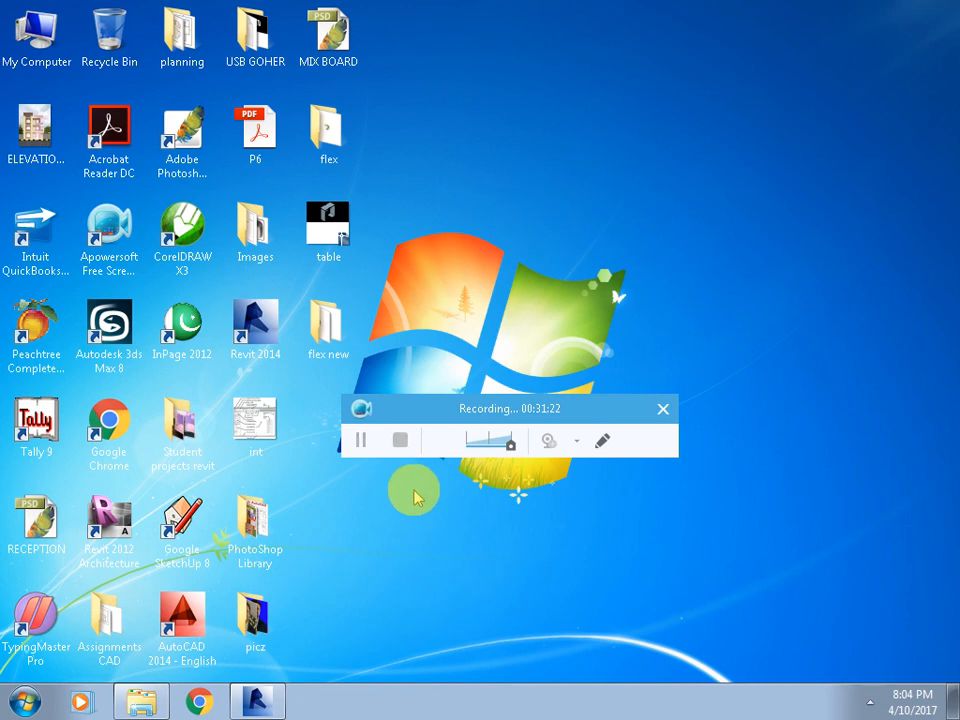